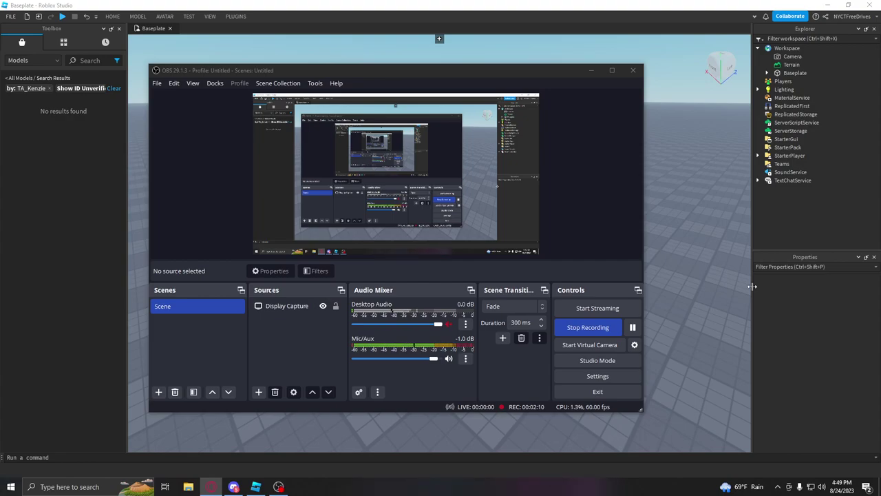
# Step: Minimize the OBS window so the empty Baseplate viewport is fully visible
pyautogui.click(692, 243)
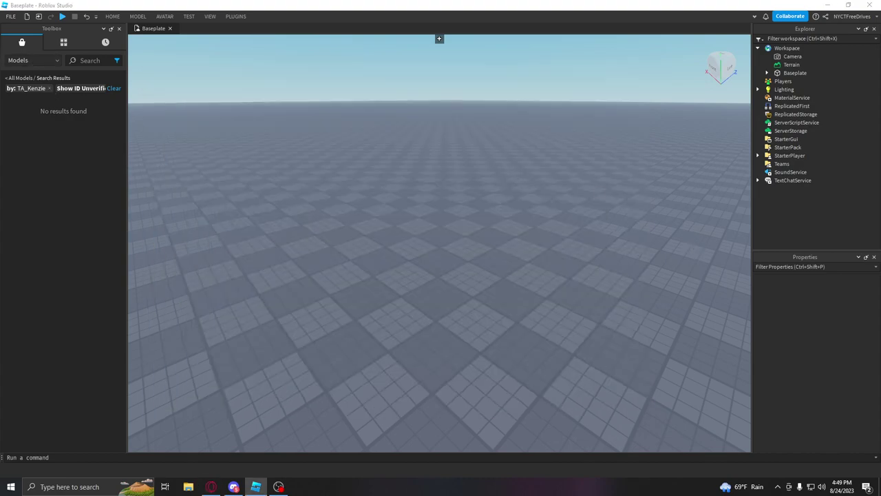
pyautogui.click(234, 486)
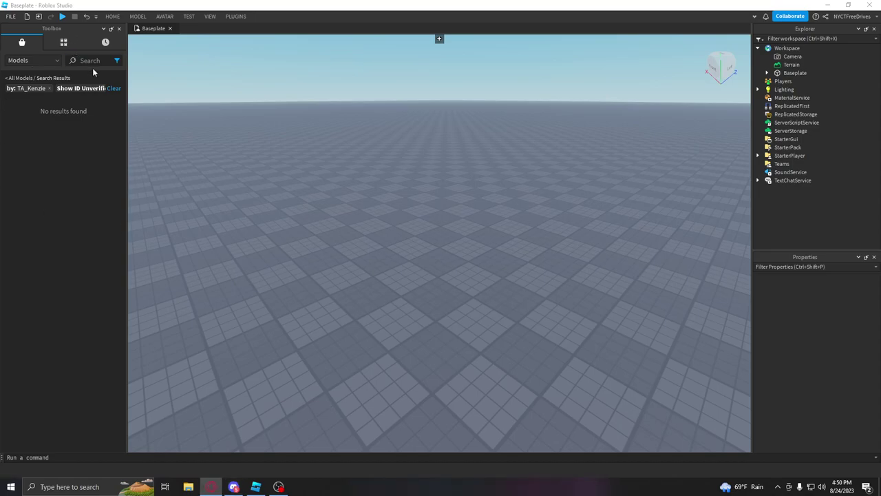
# Step: Filter the Toolbox inventory by the creator Metropolitan Transportation Authority
pyautogui.click(65, 44)
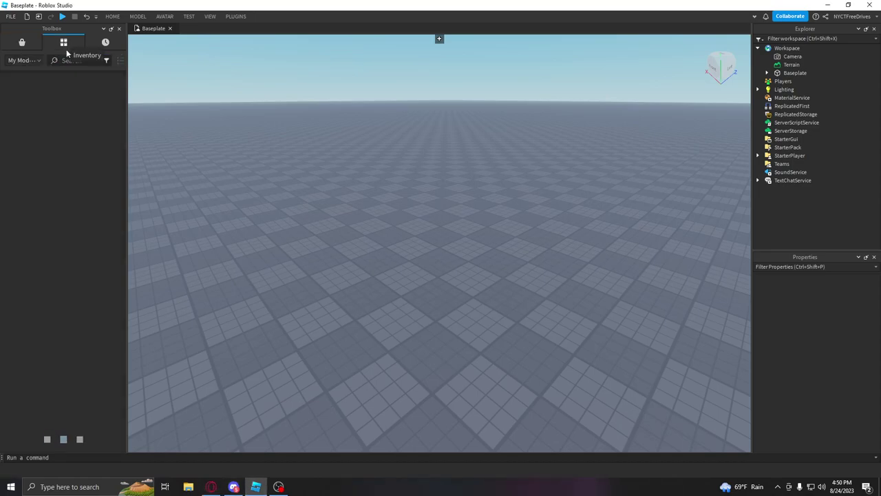
pyautogui.click(107, 61)
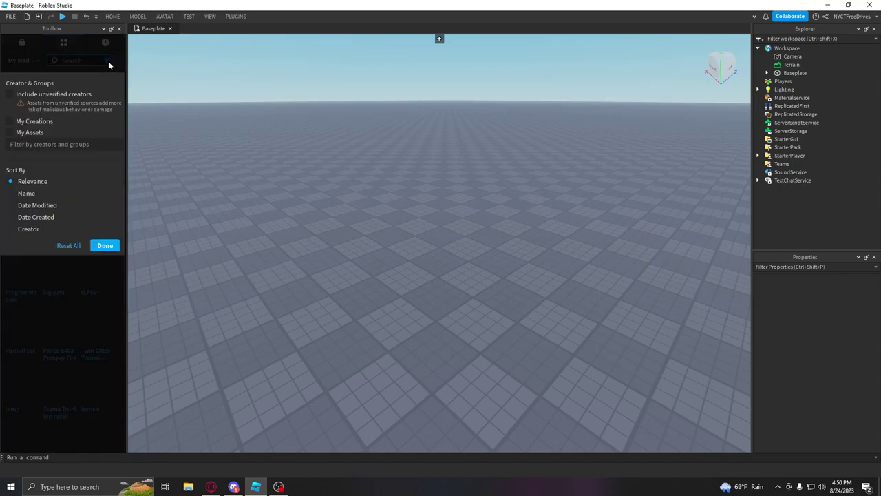
pyautogui.click(28, 121)
pyautogui.click(47, 122)
pyautogui.click(51, 142)
pyautogui.write('metro')
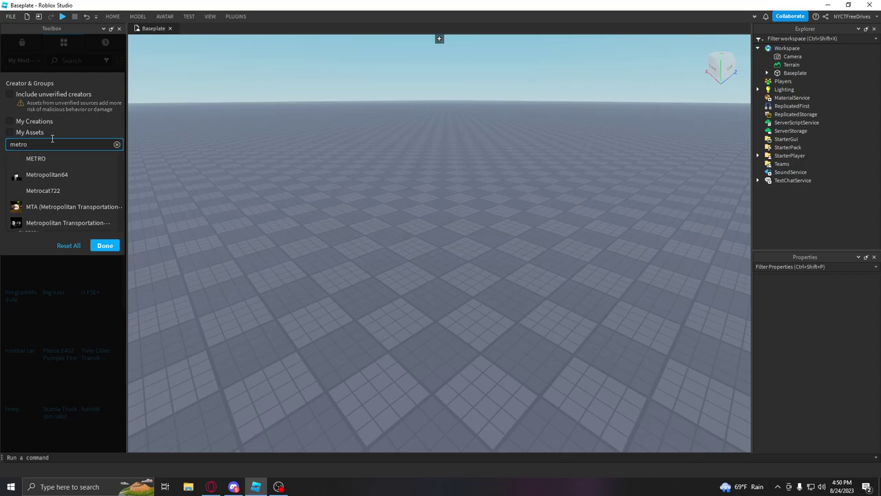
pyautogui.click(85, 222)
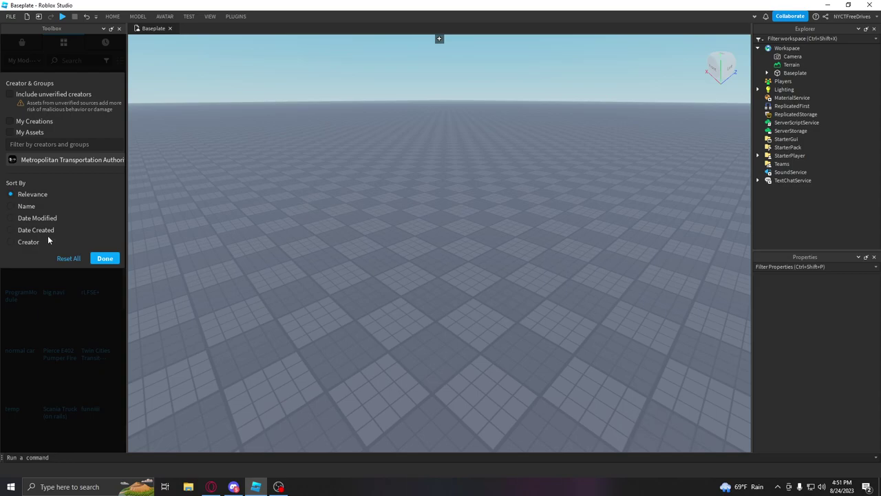
# Step: Re-add the Metropolitan Transportation Authority creator filter and apply it to list the models
pyautogui.click(58, 161)
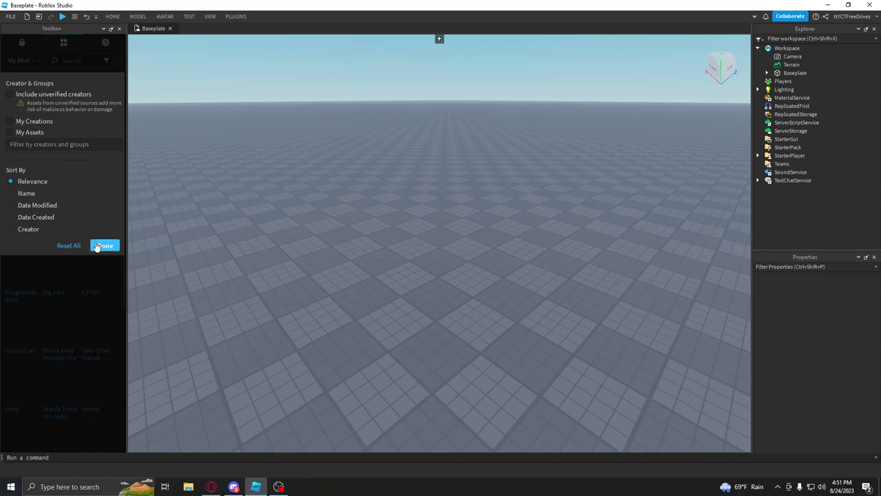
pyautogui.click(72, 145)
pyautogui.write('Metropol')
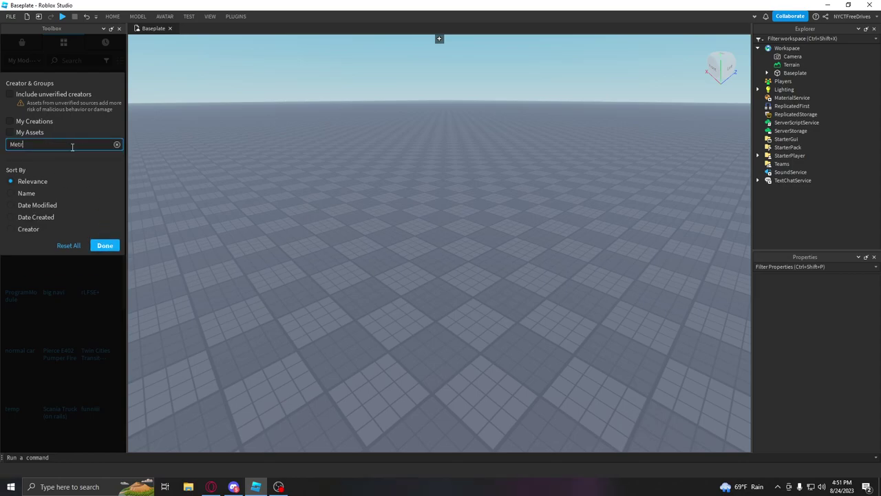
pyautogui.click(73, 223)
pyautogui.click(96, 258)
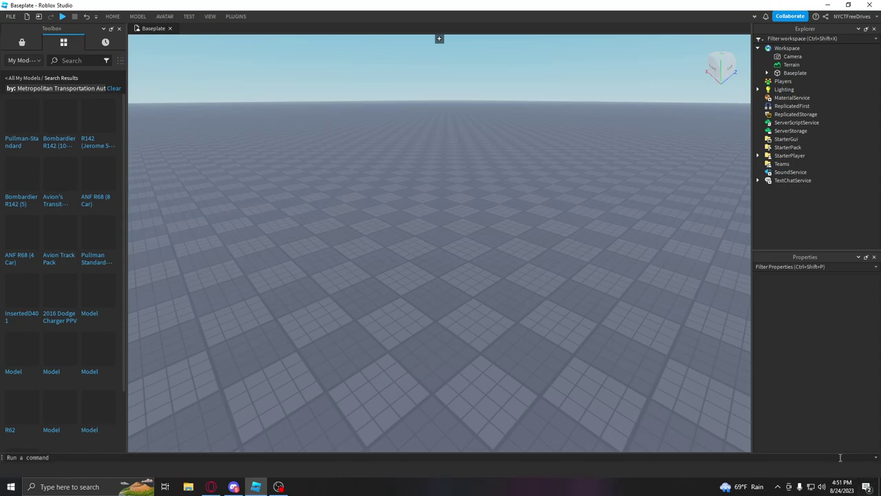
pyautogui.scroll(-2, 78, 177)
pyautogui.scroll(2, 85, 199)
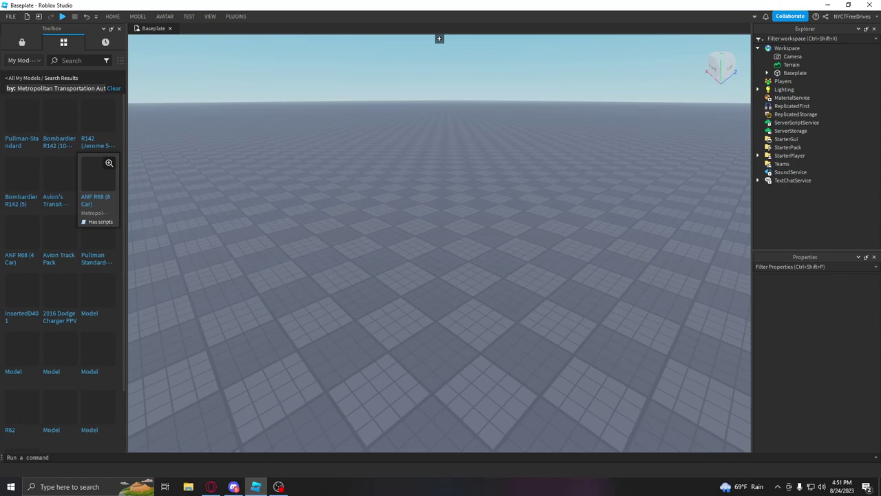
# Step: Search the filtered models for 'Main Modules', then clear the search box
pyautogui.click(75, 61)
pyautogui.write('Main Modules')
pyautogui.press('Return')
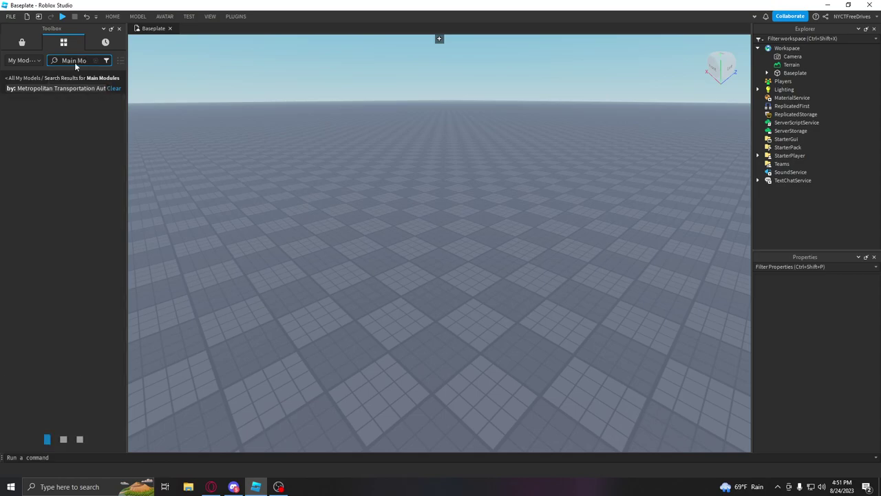
pyautogui.click(83, 60)
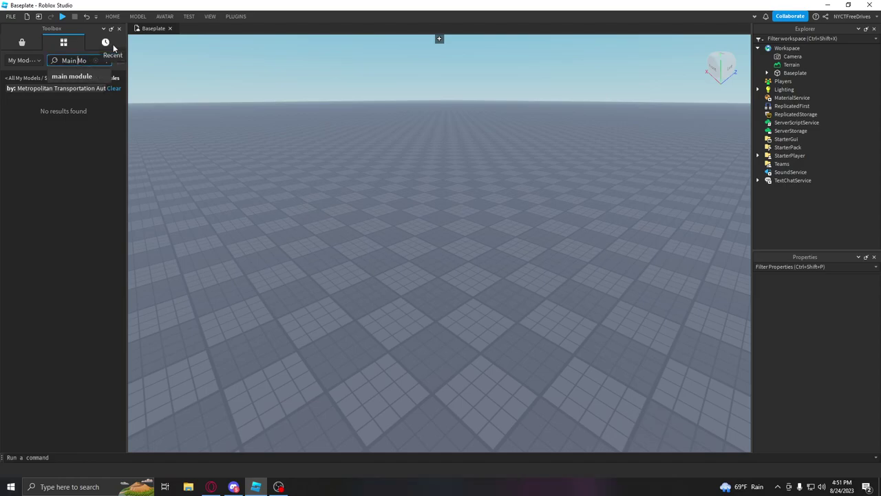
pyautogui.press('Return')
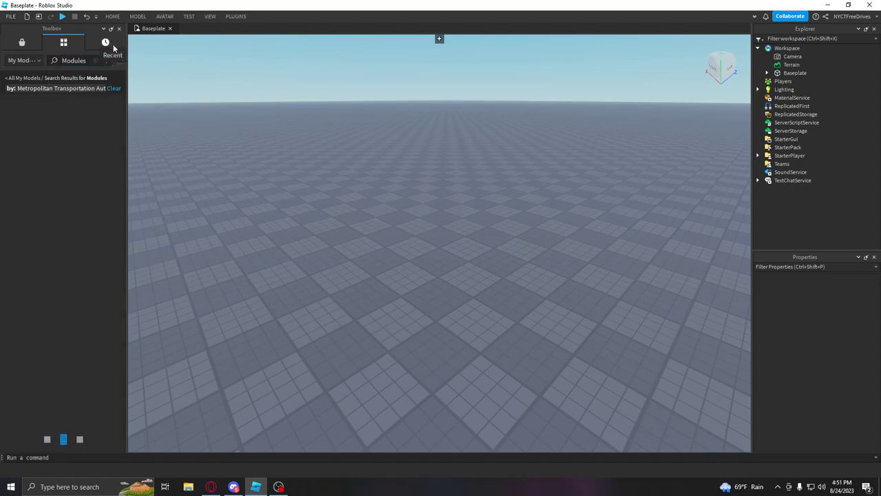
pyautogui.click(72, 62)
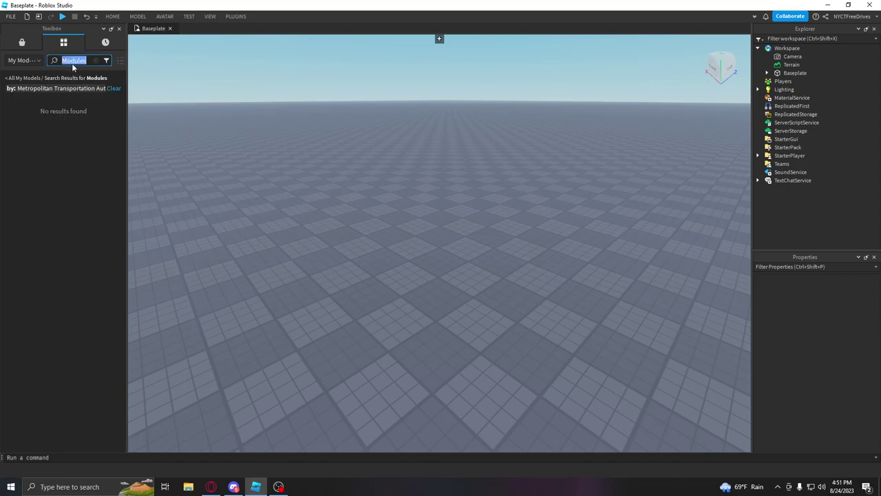
pyautogui.press('BackSpace')
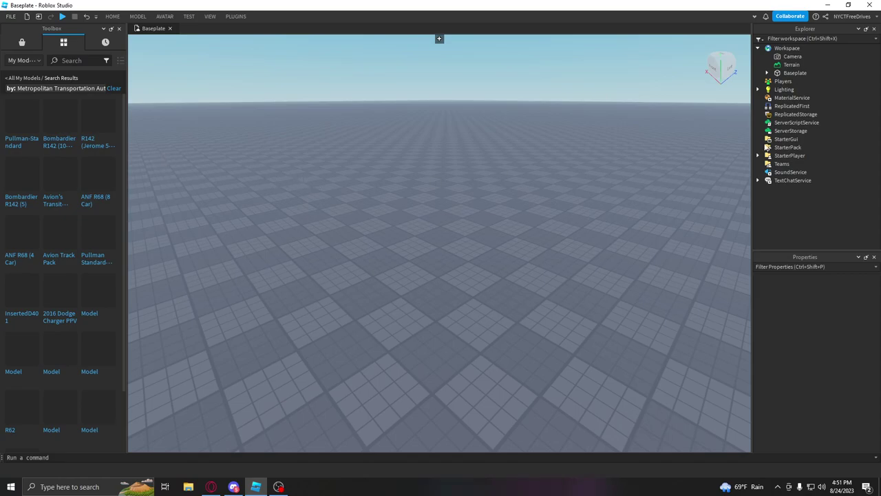
# Step: Replace the creator filter with 'Metropo' on My Assets, listing Kawasaki R188 and Main Modules
pyautogui.click(211, 487)
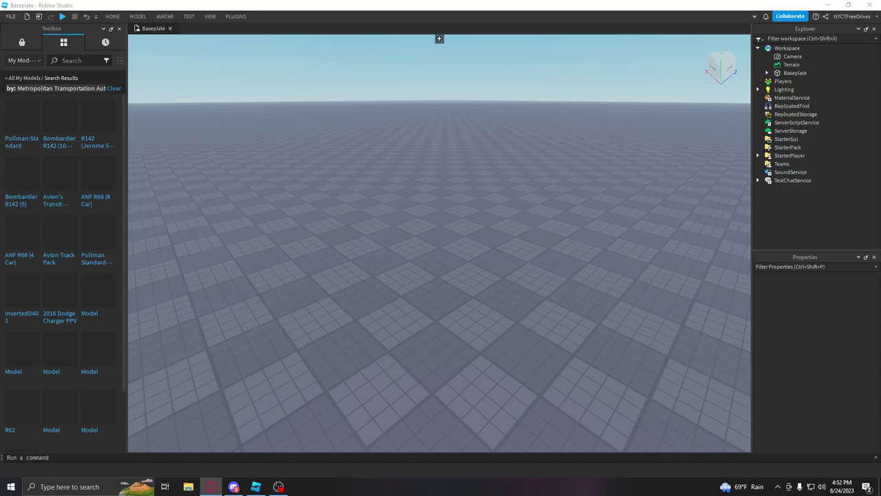
pyautogui.click(113, 88)
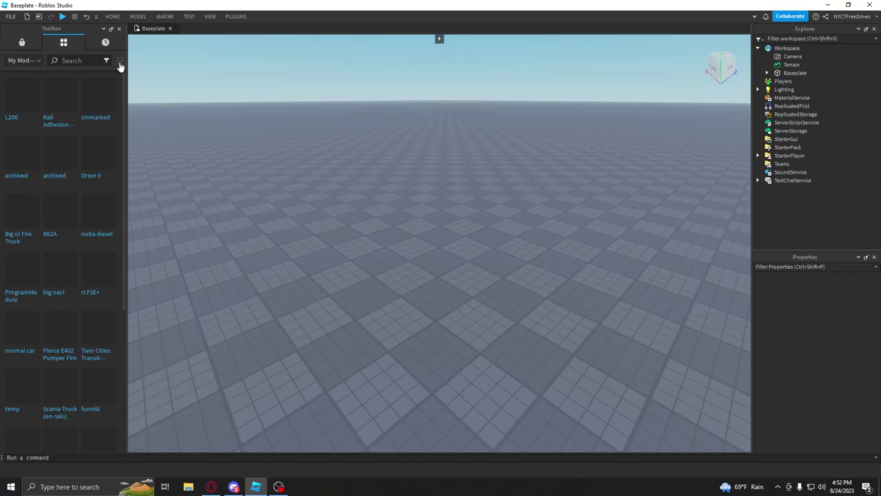
pyautogui.click(120, 60)
pyautogui.click(106, 61)
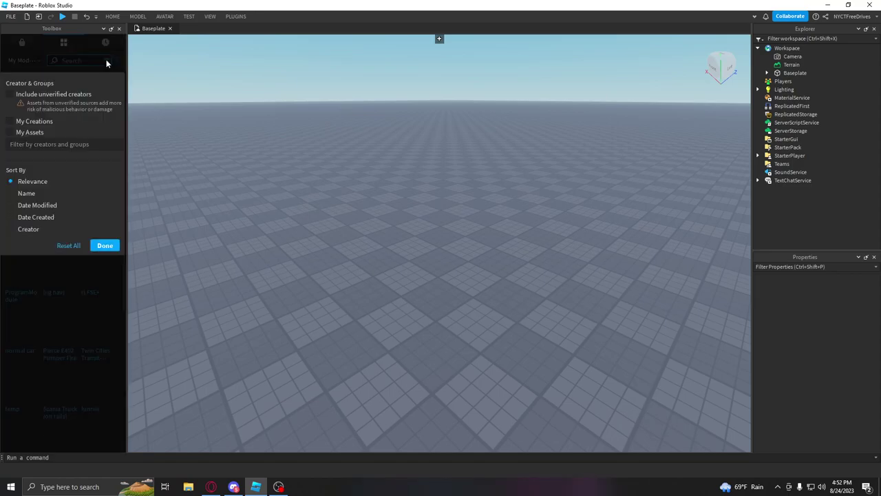
pyautogui.click(69, 147)
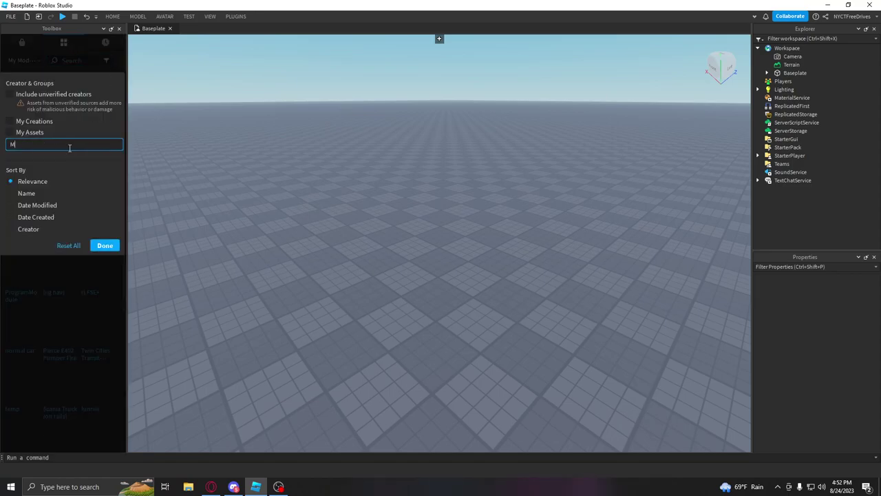
pyautogui.write('Metropo')
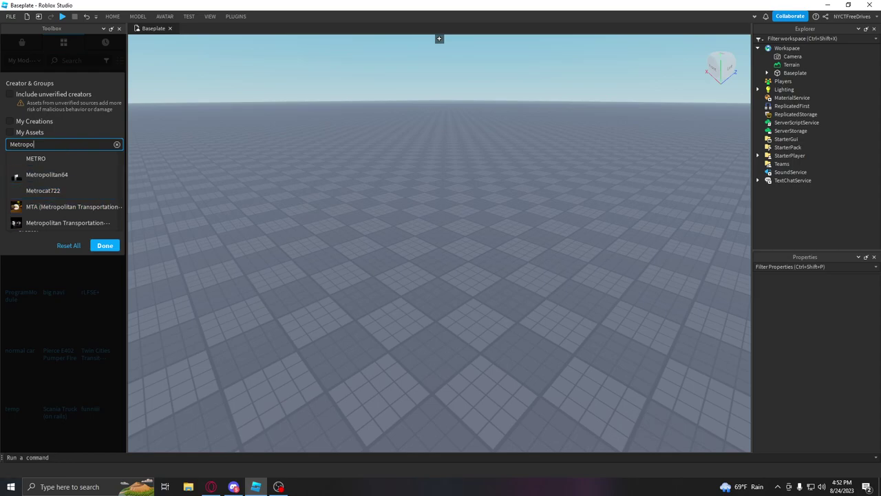
pyautogui.hotkey('alt', 'Tab')
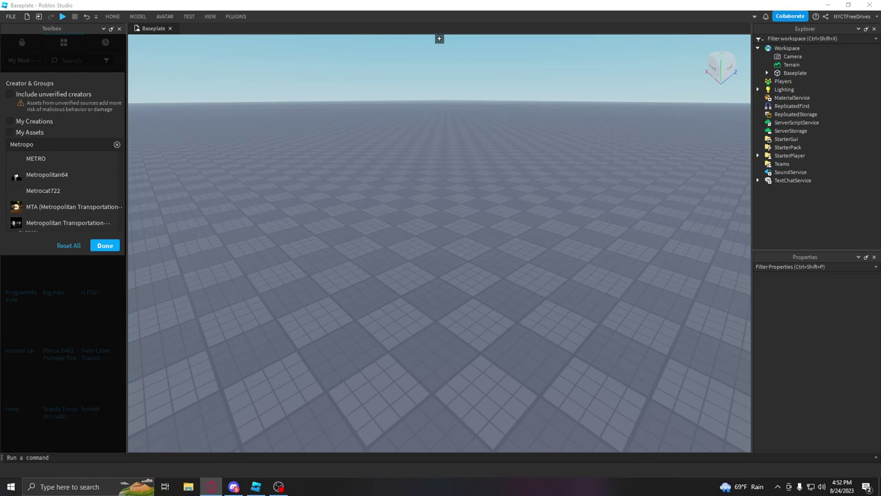
pyautogui.click(94, 59)
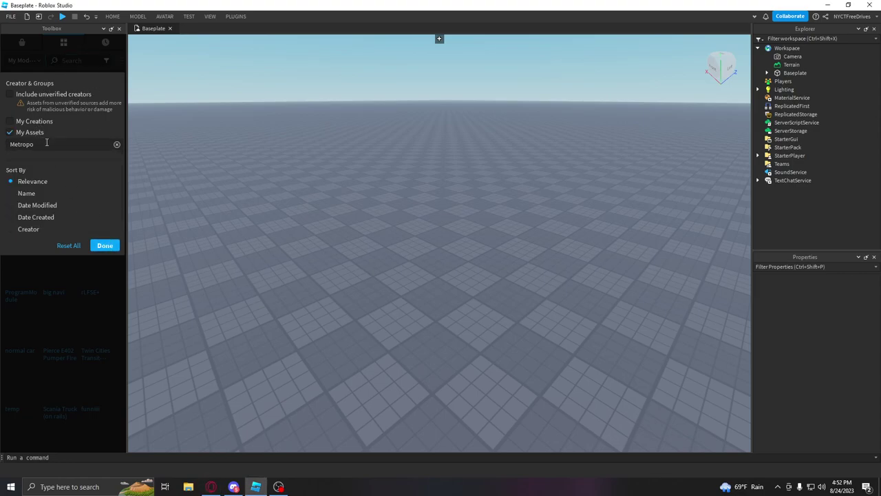
pyautogui.click(105, 245)
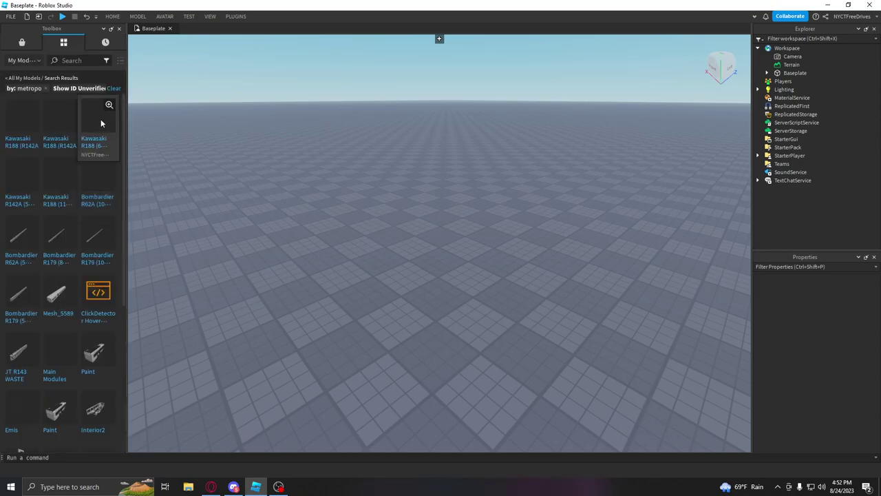
# Step: Insert the Main Modules model and expand its Modules folder in Workspace
pyautogui.click(60, 360)
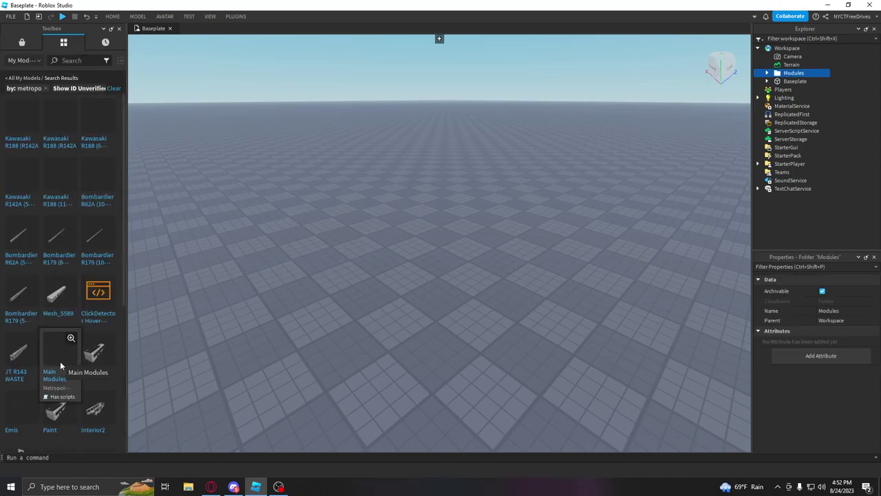
pyautogui.click(766, 72)
pyautogui.click(811, 105)
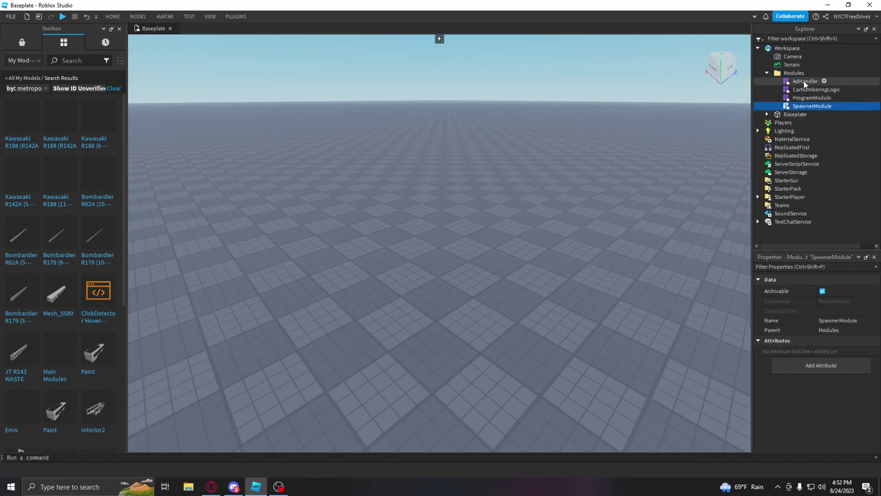
pyautogui.keyDown('shift'); pyautogui.click(805, 81); pyautogui.keyUp('shift')
pyautogui.click(118, 28)
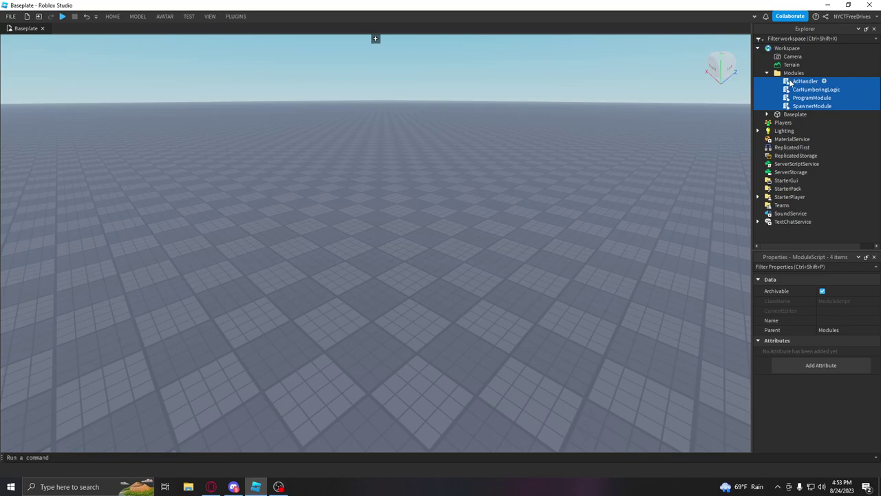
# Step: Move the four module scripts into ReplicatedStorage and delete the Workspace Modules folder
pyautogui.click(790, 82)
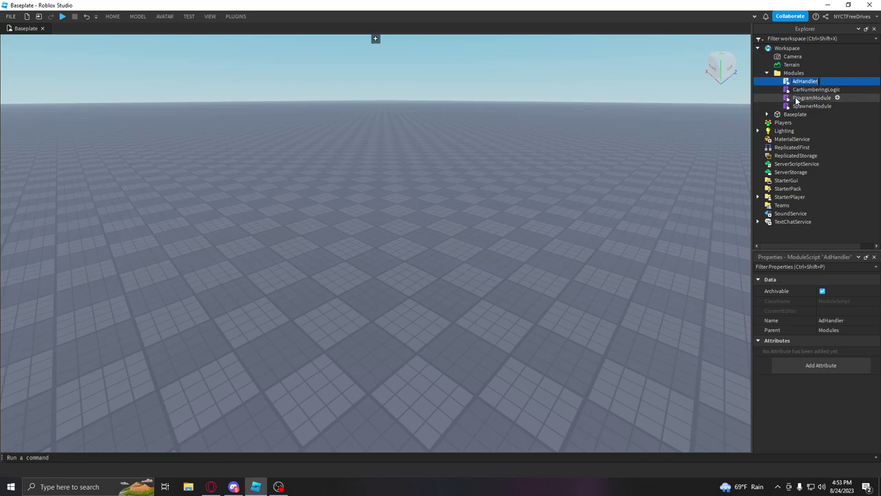
pyautogui.keyDown('shift'); pyautogui.click(800, 106); pyautogui.keyUp('shift')
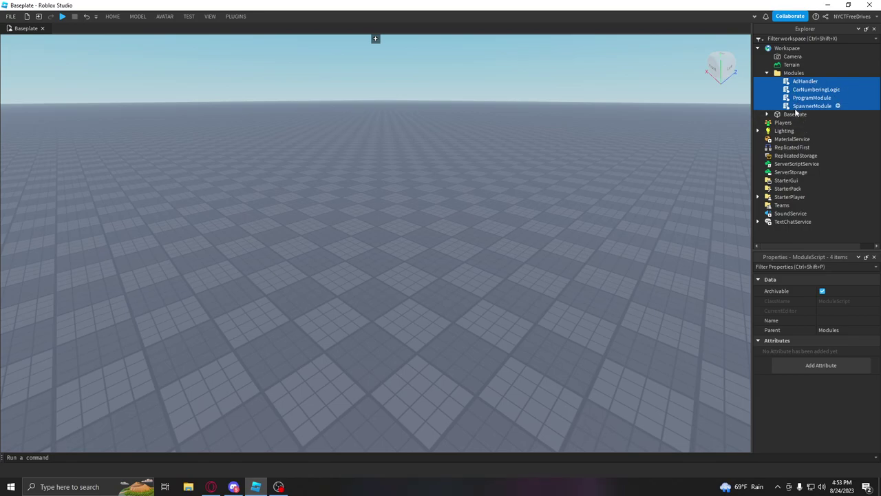
pyautogui.moveTo(790, 107); pyautogui.dragTo(768, 156)
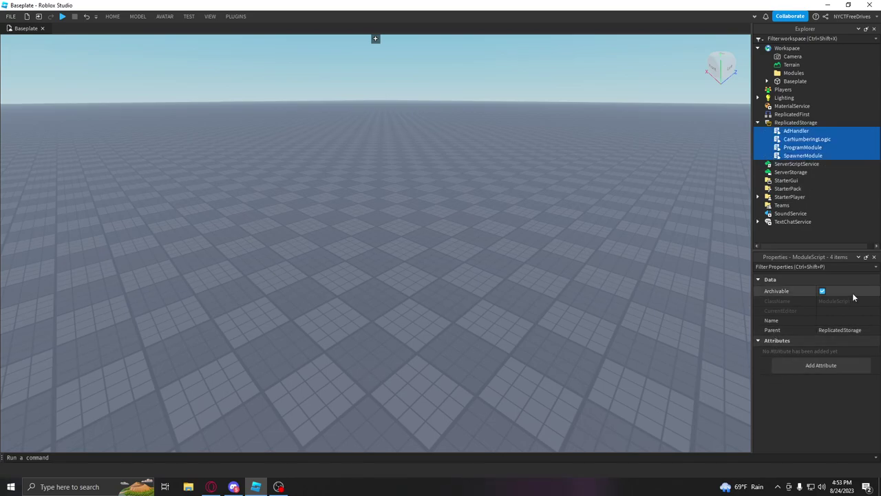
pyautogui.click(798, 73)
pyautogui.press('Delete')
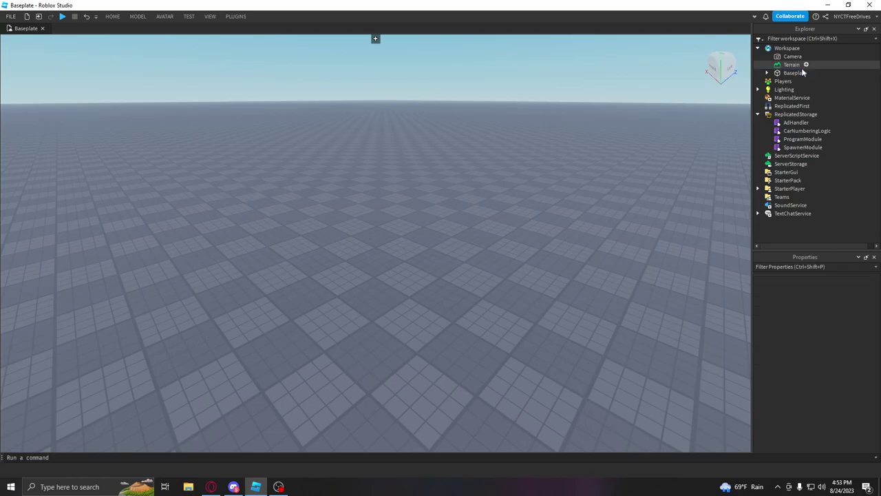
# Step: Insert the Kawasaki R188 (R142A Conversion) model from My Models, accepting the script warning
pyautogui.click(114, 17)
pyautogui.click(229, 40)
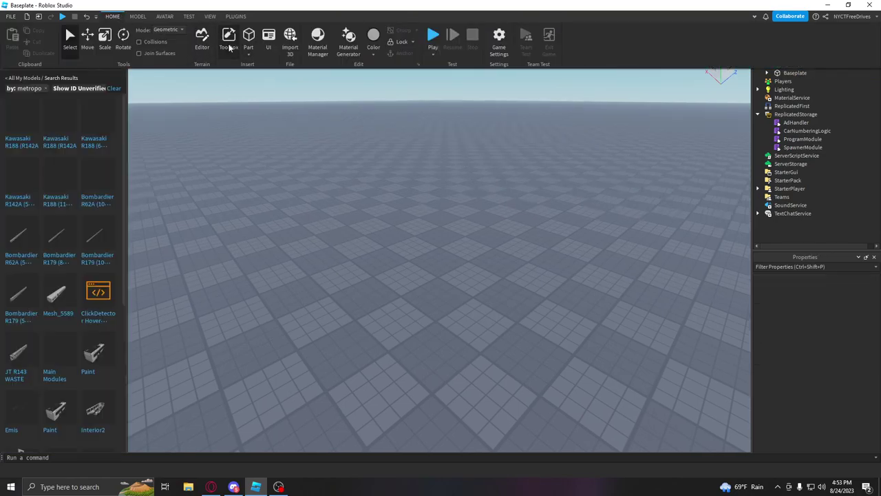
pyautogui.scroll(-3, 90, 227)
pyautogui.scroll(-5, 83, 234)
pyautogui.scroll(8, 77, 241)
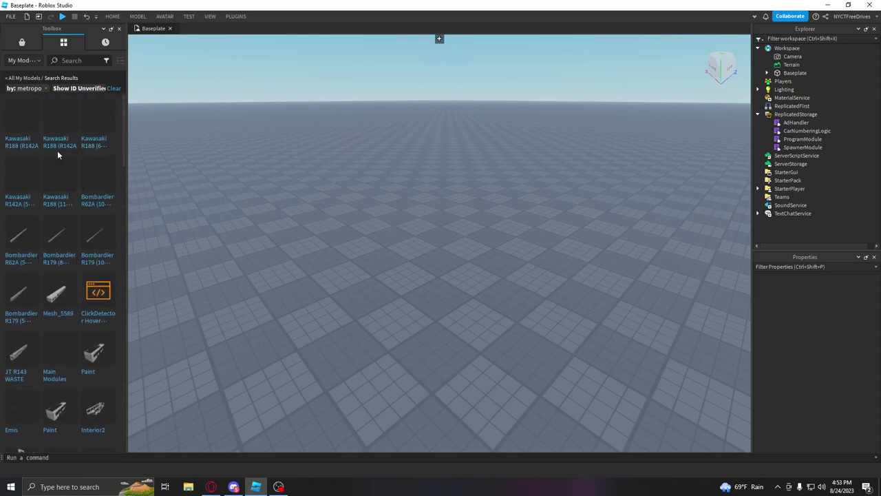
pyautogui.click(19, 134)
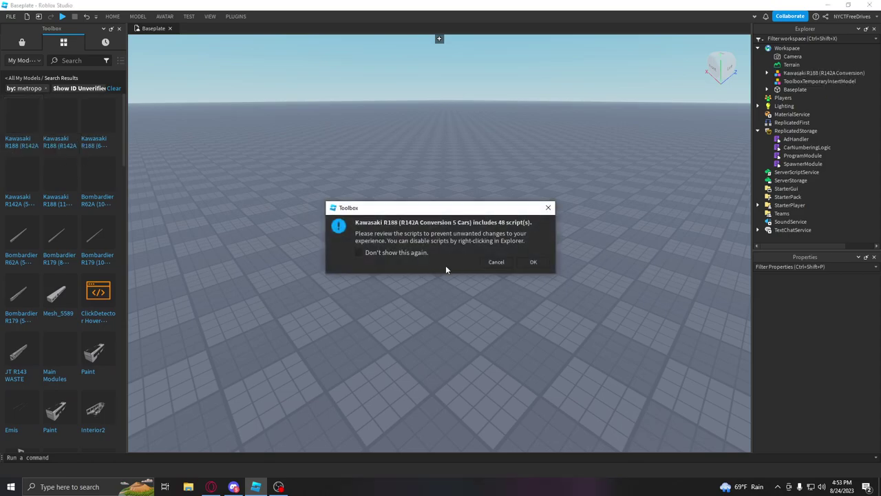
pyautogui.click(534, 262)
# Step: Frame the inserted train in the viewport and close the saved models panel
pyautogui.press('f')
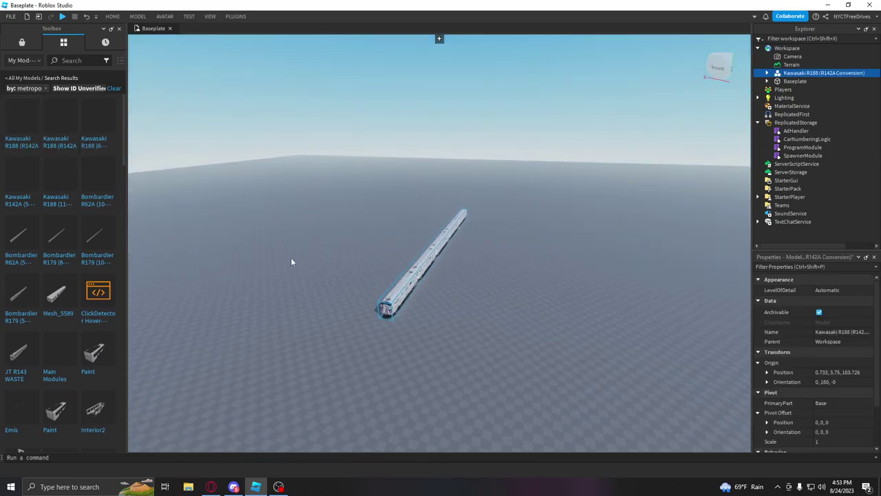
pyautogui.moveTo(273, 224); pyautogui.dragTo(445, 337, button='right')
pyautogui.scroll(3, 433, 342)
pyautogui.scroll(5, 445, 336)
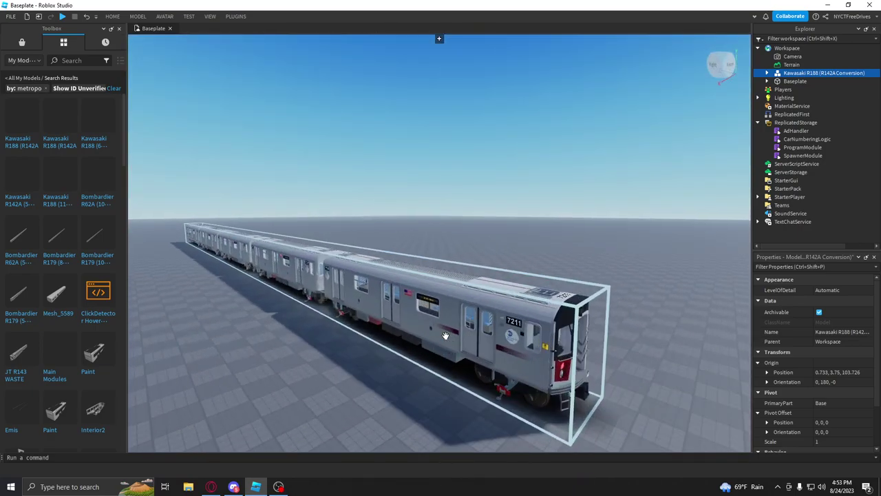
pyautogui.moveTo(446, 335); pyautogui.dragTo(445, 333, button='middle')
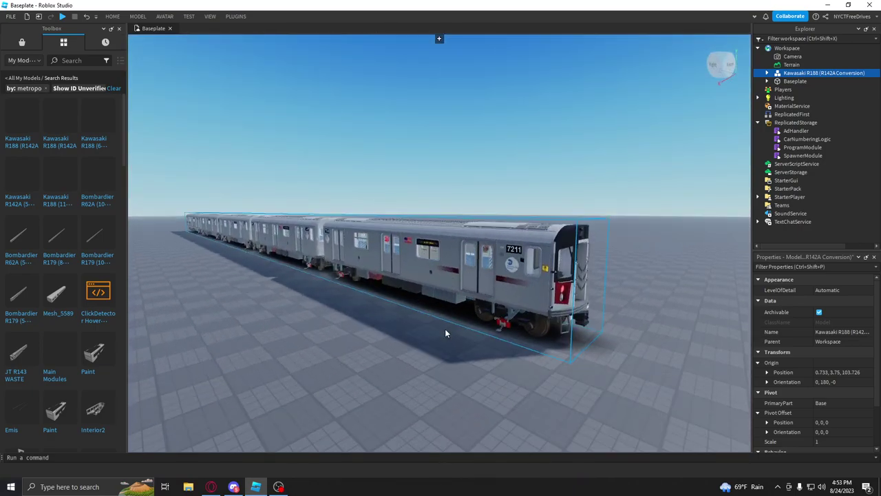
pyautogui.scroll(-5, 441, 327)
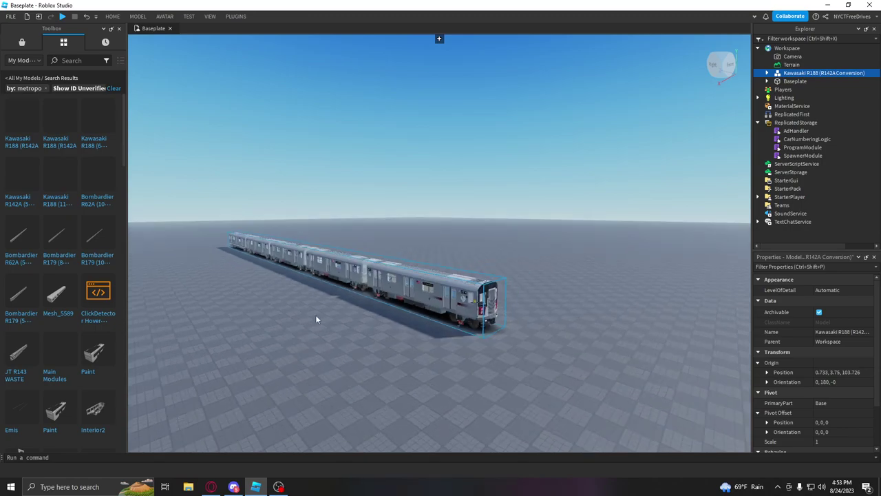
pyautogui.scroll(5, 444, 313)
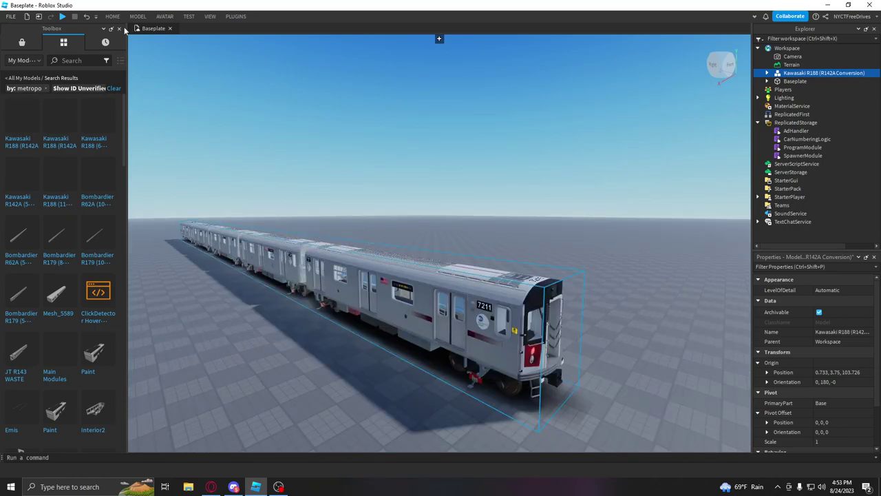
pyautogui.click(120, 29)
pyautogui.click(191, 19)
pyautogui.click(13, 55)
# Step: Start a play test and walk the avatar along the R188 train, viewing it from several sides
pyautogui.click(31, 78)
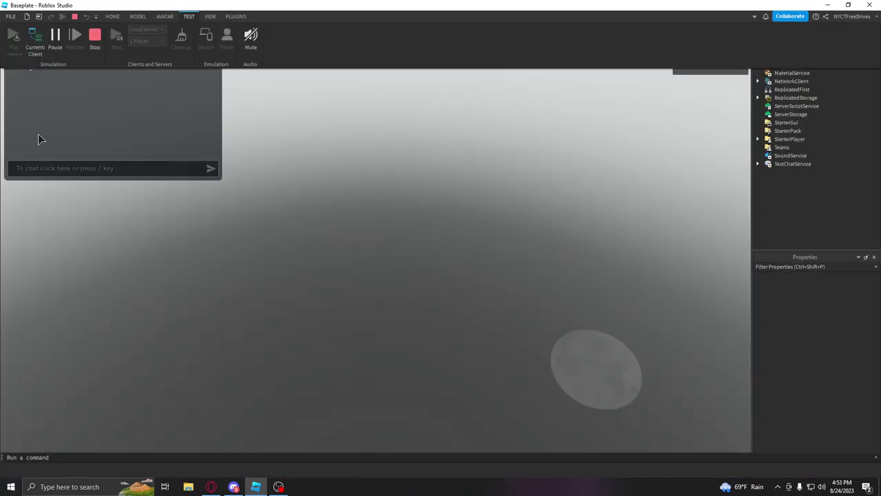
pyautogui.press('w')
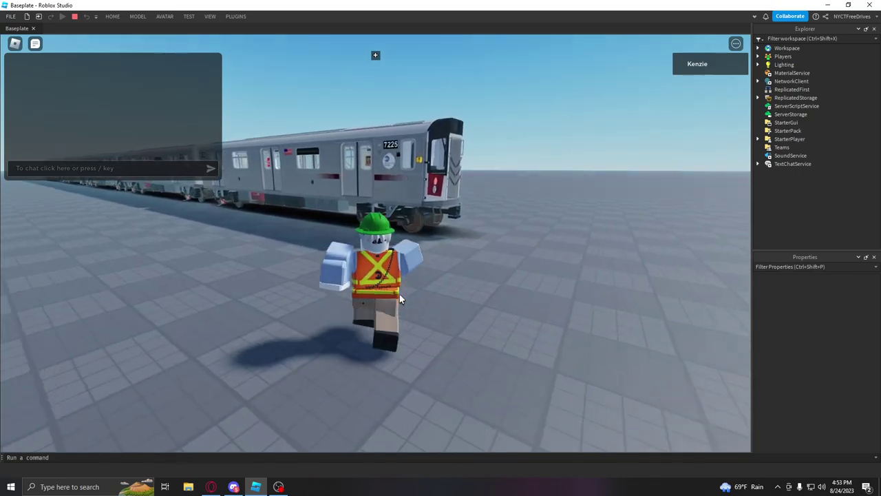
pyautogui.press('w')
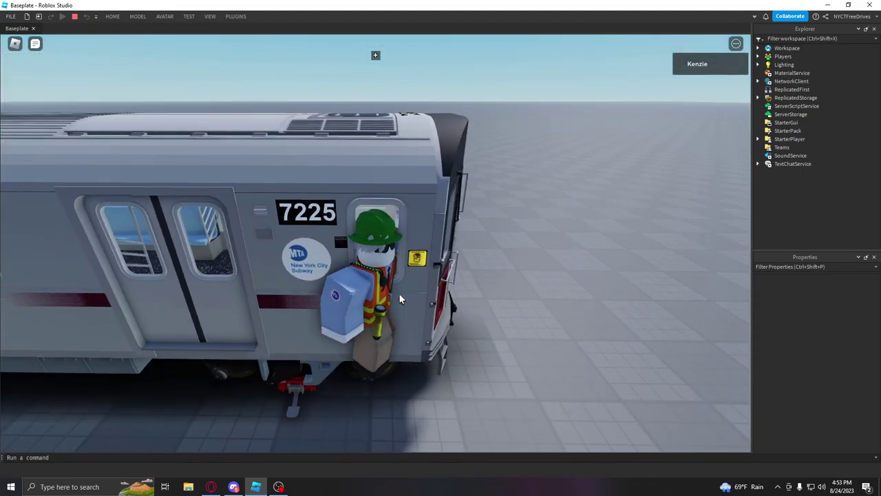
pyautogui.moveTo(399, 294); pyautogui.dragTo(395, 293, button='right')
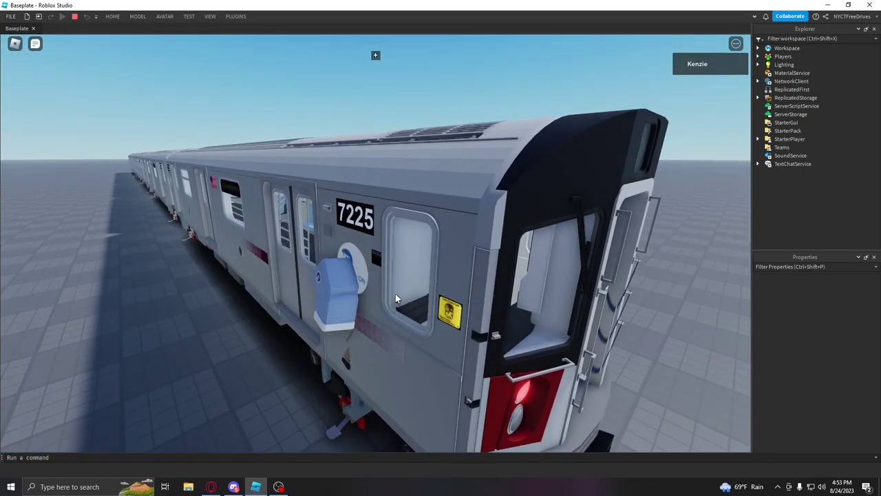
pyautogui.press('w')
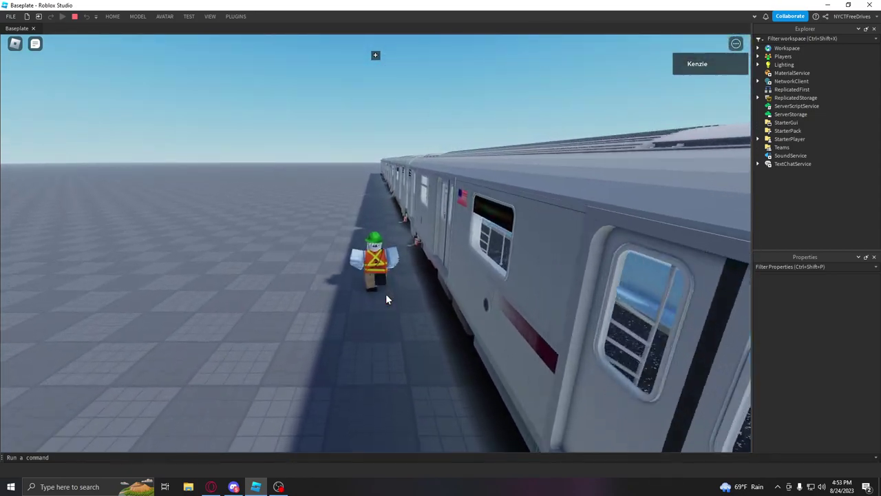
pyautogui.press('w')
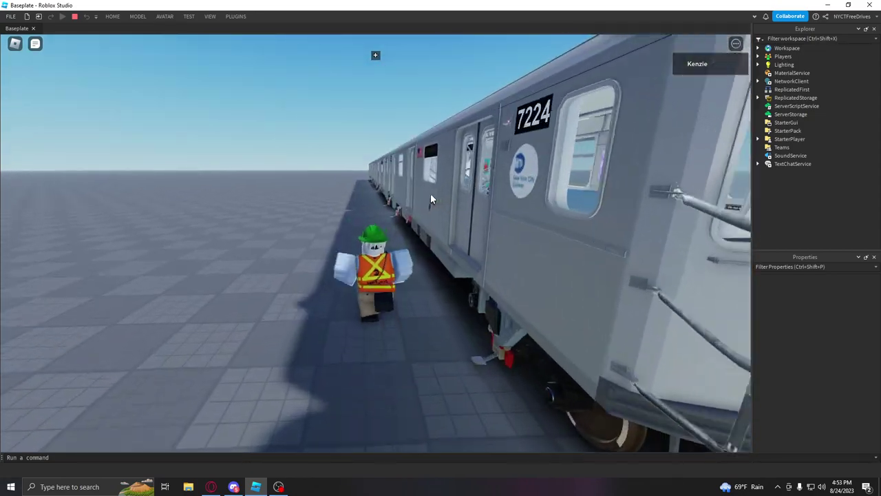
pyautogui.press('w')
pyautogui.moveTo(430, 193); pyautogui.dragTo(430, 193, button='right')
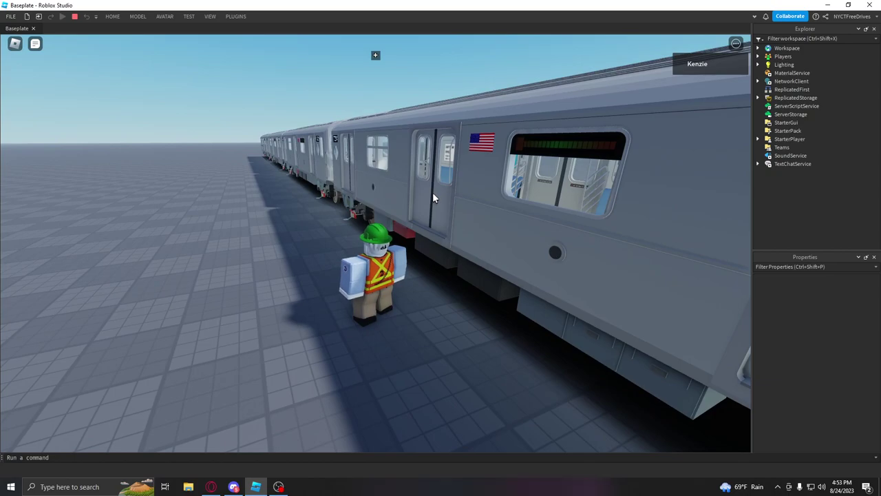
pyautogui.moveTo(430, 190); pyautogui.dragTo(499, 168, button='right')
pyautogui.moveTo(498, 126); pyautogui.dragTo(579, 131, button='right')
pyautogui.moveTo(389, 105); pyautogui.dragTo(317, 127, button='right')
# Step: Drive the R188 train, then brake it to a full stop at 0 SPS
pyautogui.press('s')
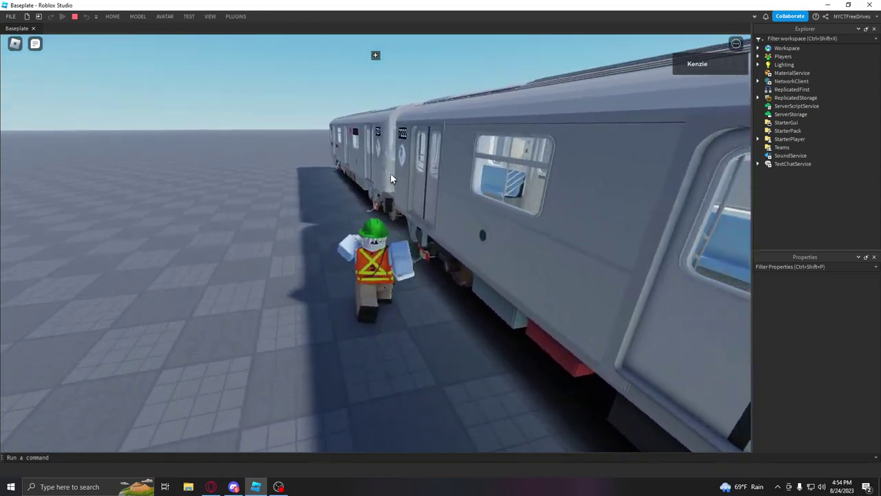
pyautogui.moveTo(390, 173); pyautogui.dragTo(503, 122, button='right')
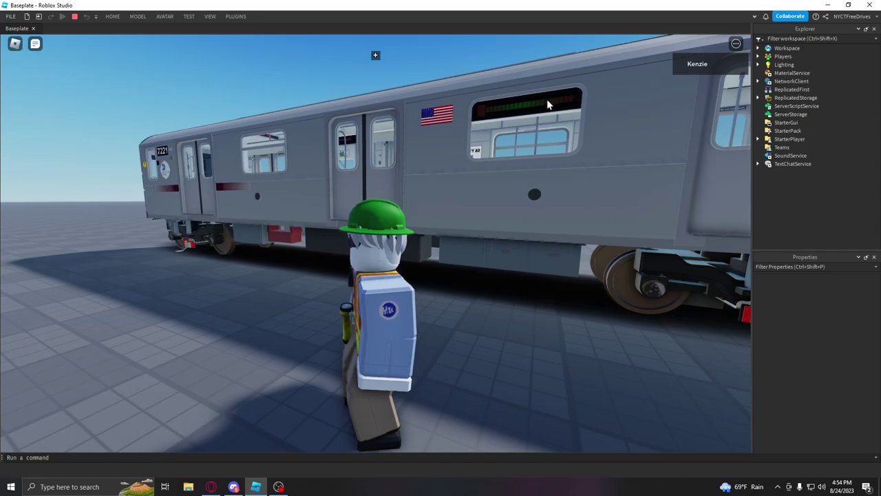
pyautogui.press('s')
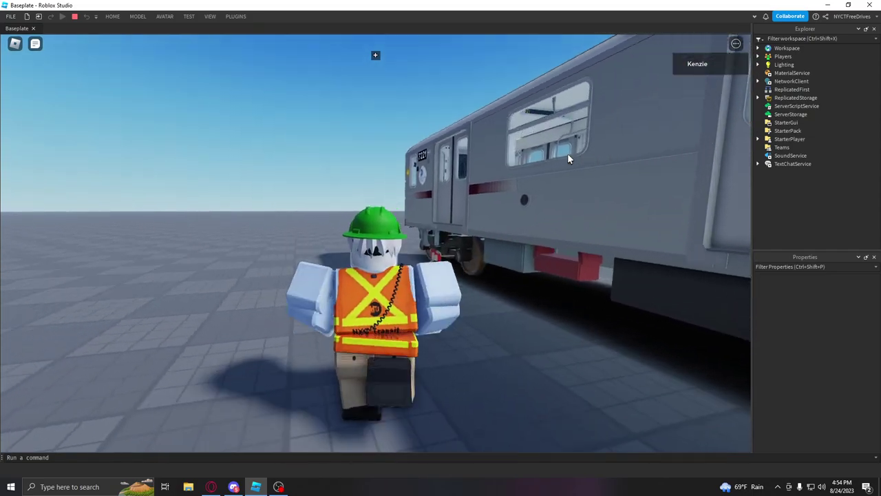
pyautogui.scroll(-5, 567, 153)
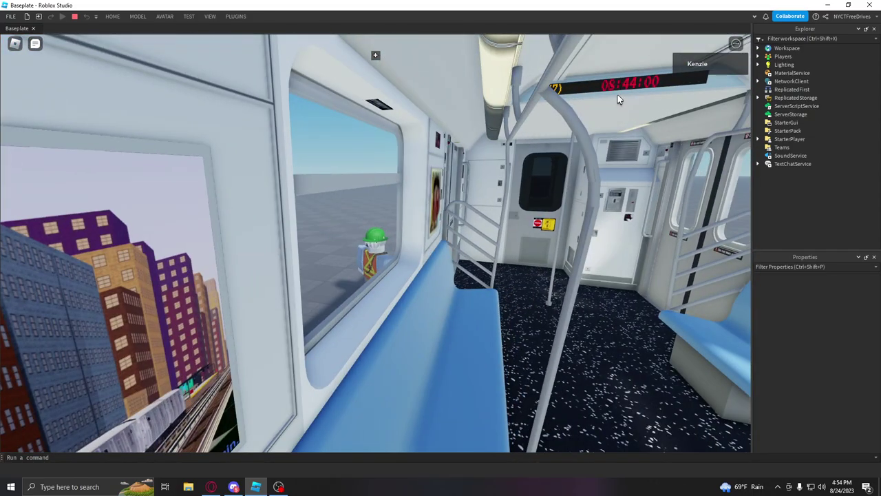
pyautogui.scroll(5, 474, 198)
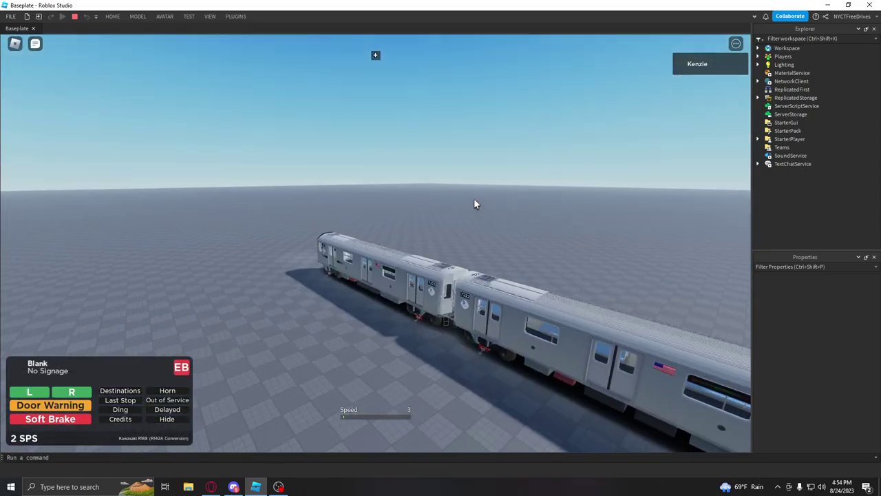
pyautogui.moveTo(473, 201); pyautogui.dragTo(474, 201, button='right')
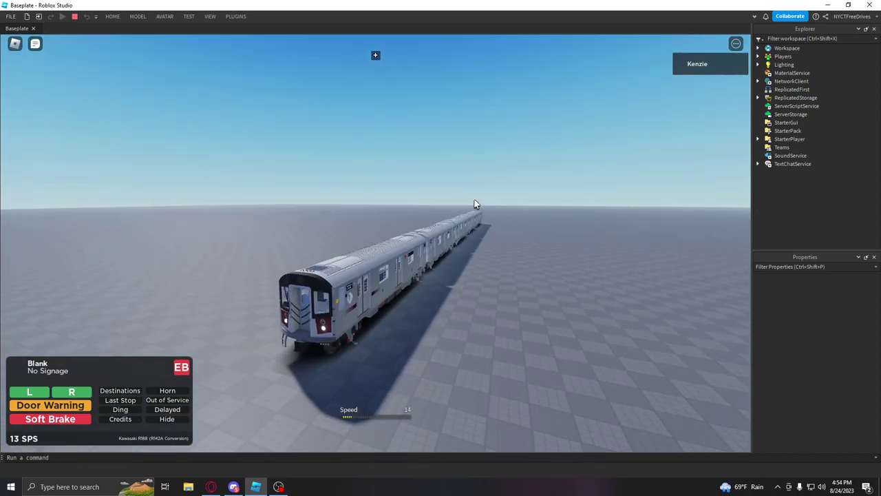
pyautogui.press('s')
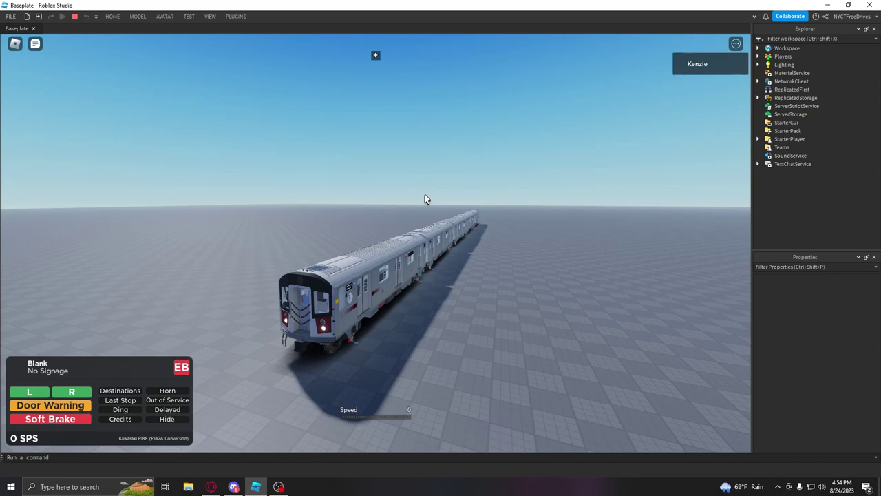
# Step: Show the Output window floating at the viewport's lower right, revealing the PrivateServer error
pyautogui.click(210, 17)
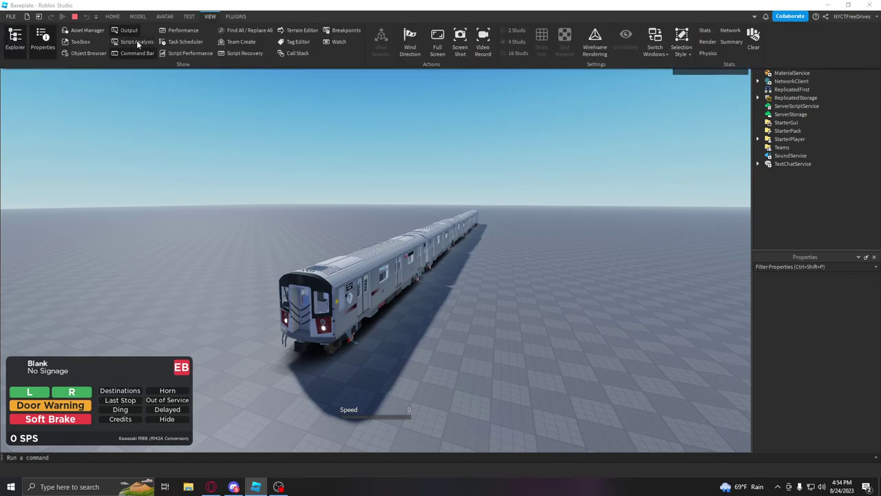
pyautogui.click(375, 55)
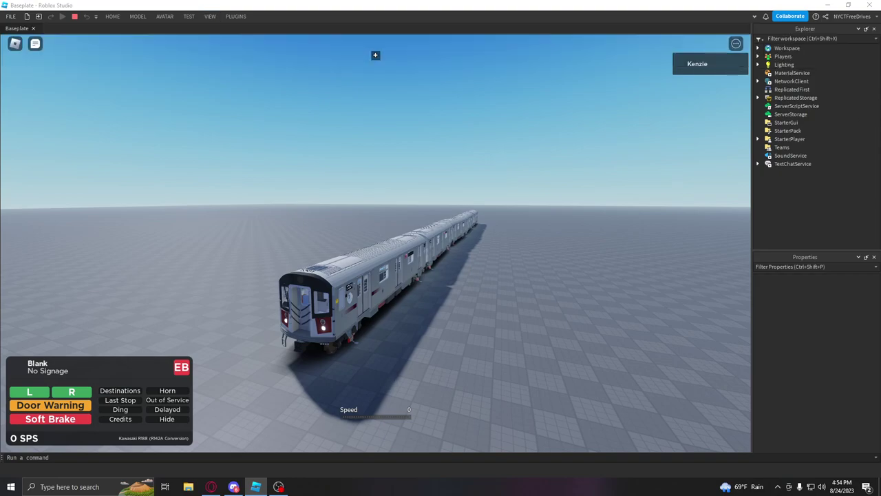
pyautogui.moveTo(688, 202); pyautogui.dragTo(523, 238)
pyautogui.doubleClick(561, 229)
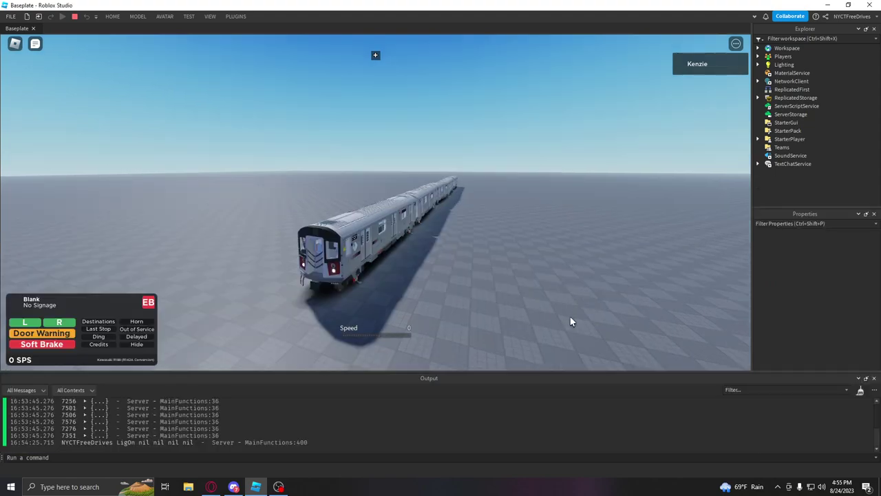
pyautogui.moveTo(547, 376); pyautogui.dragTo(69, 285)
pyautogui.moveTo(24, 303); pyautogui.dragTo(571, 315)
pyautogui.moveTo(684, 309); pyautogui.dragTo(526, 370)
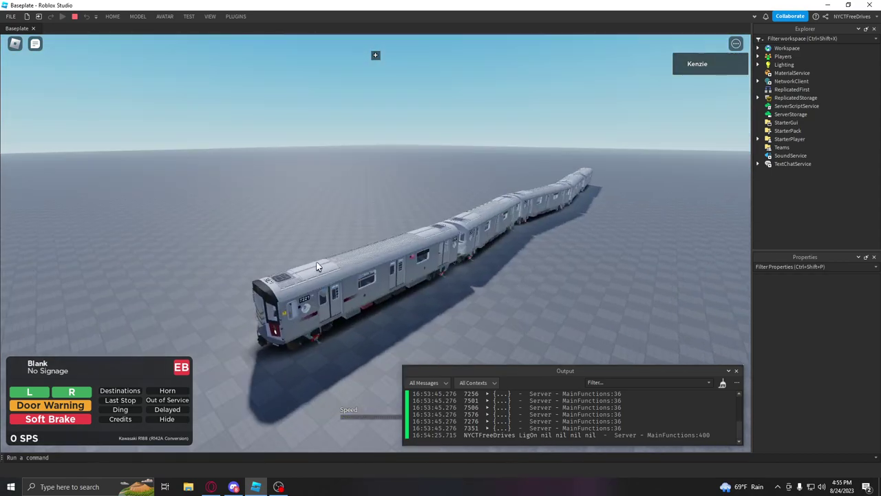
pyautogui.click(428, 384)
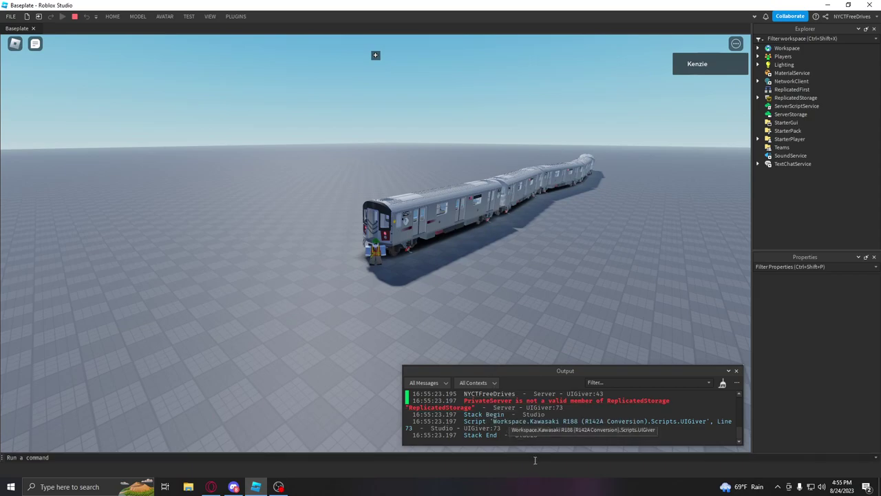
# Step: Delete the PrivateServer if/else block at UIGiver lines 73–77
pyautogui.click(505, 400)
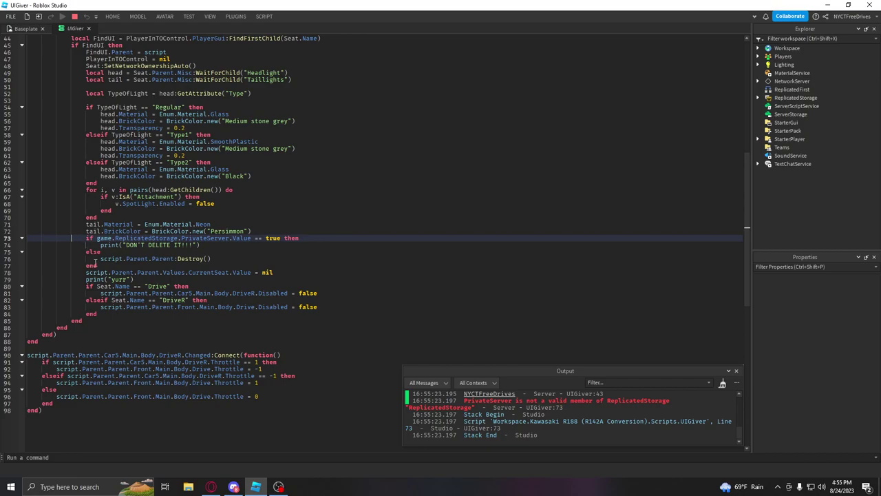
pyautogui.moveTo(100, 265); pyautogui.dragTo(3, 241)
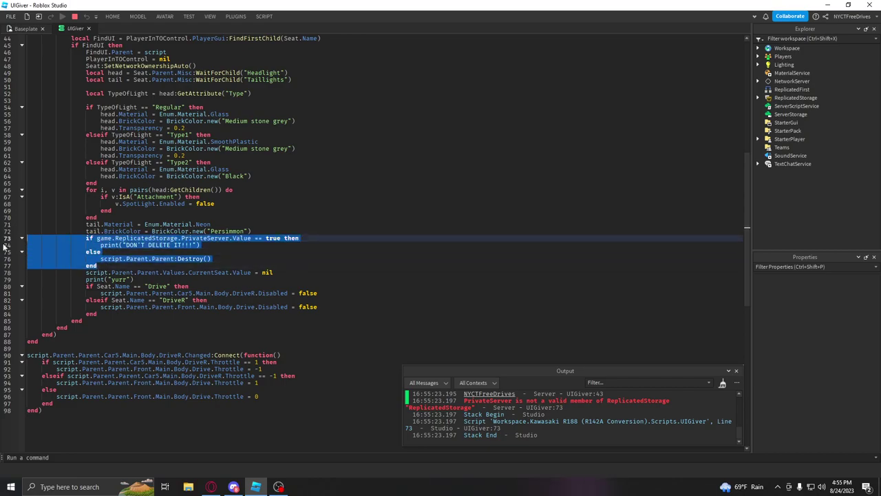
pyautogui.press('BackSpace')
pyautogui.press('BackSpace')
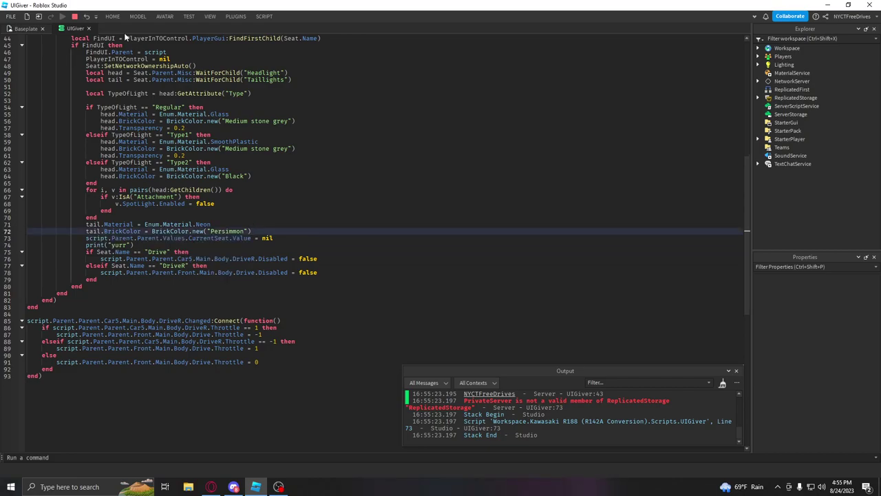
# Step: Stop the play test keeping the script edits, review UIGiver, and return to the Baseplate scene
pyautogui.click(74, 16)
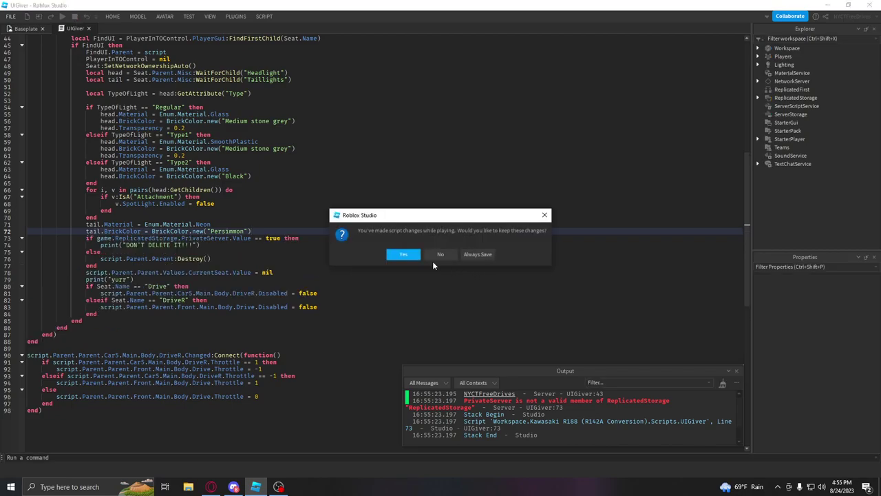
pyautogui.click(478, 254)
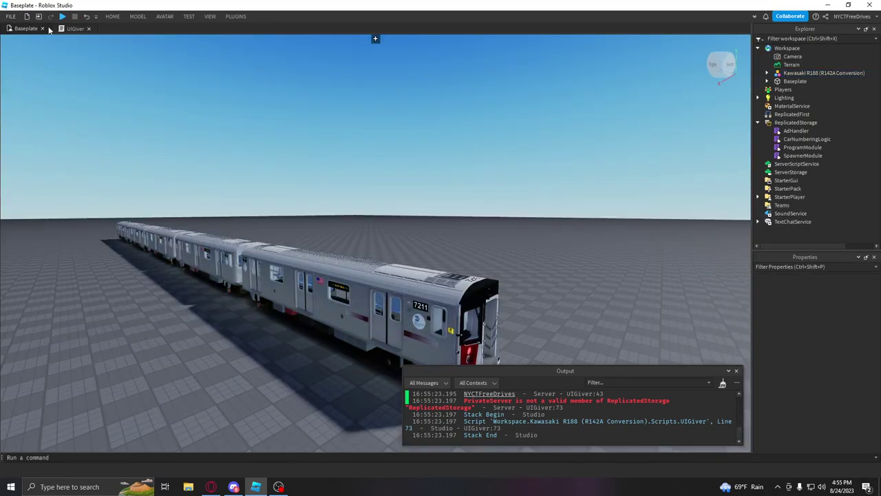
pyautogui.click(71, 28)
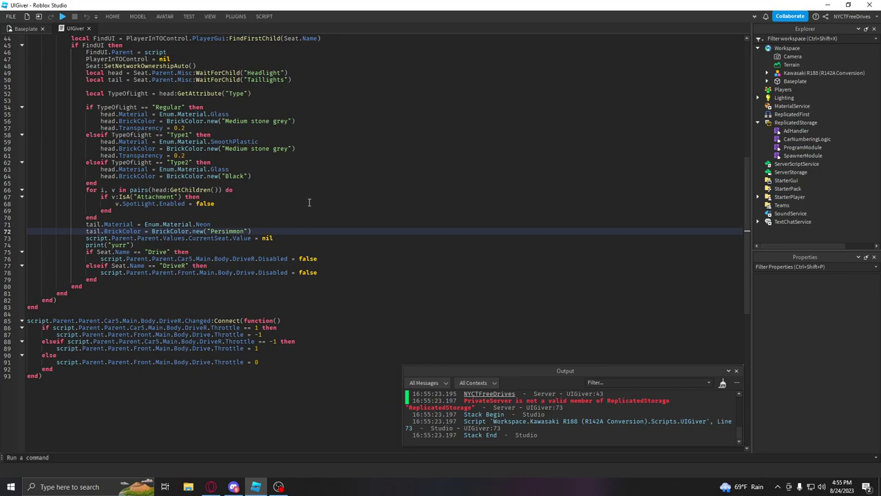
pyautogui.scroll(14, 315, 206)
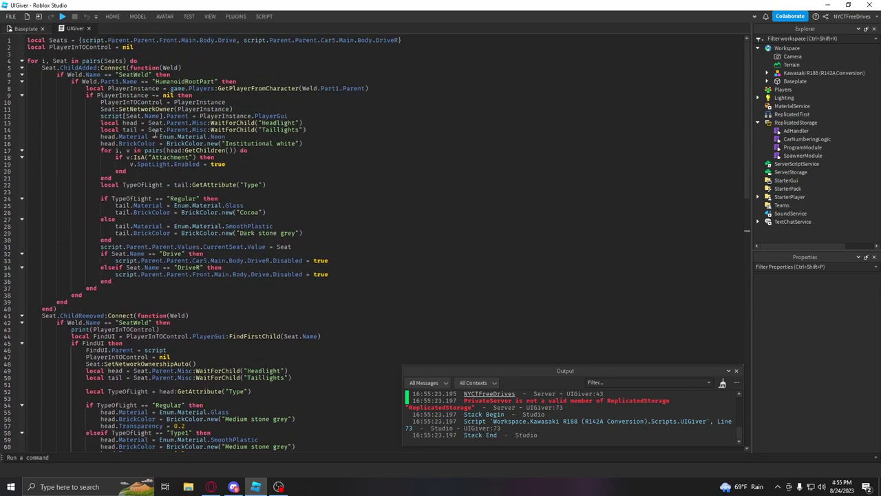
pyautogui.click(24, 28)
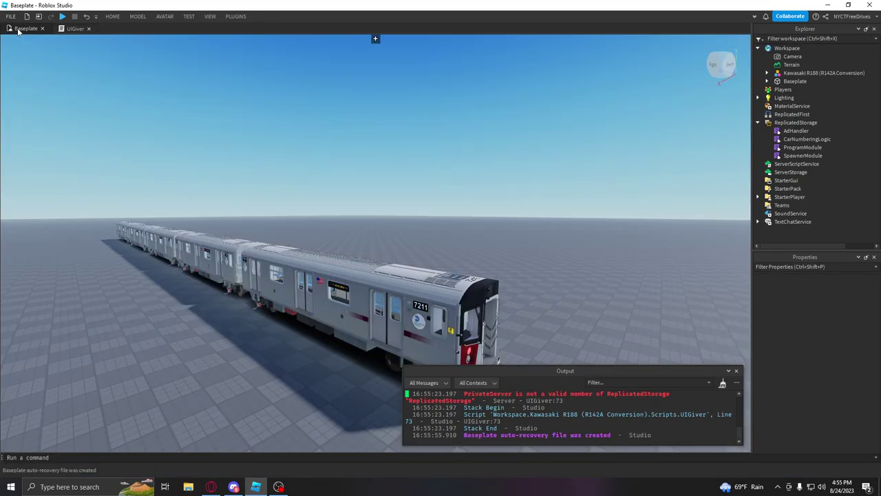
# Step: Close Output and untick Disabled on the DriveR seat under Car5 > Main > Body
pyautogui.click(736, 371)
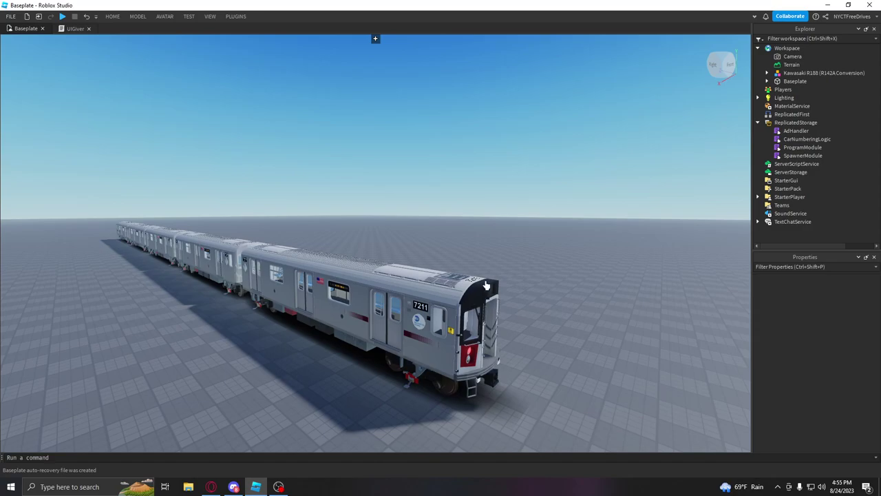
pyautogui.click(451, 357)
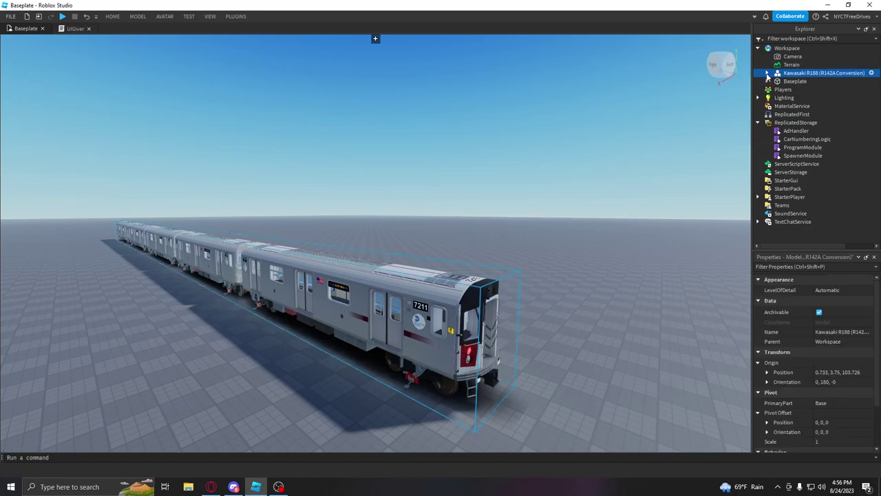
pyautogui.click(766, 72)
pyautogui.click(797, 122)
pyautogui.click(776, 122)
pyautogui.click(785, 130)
pyautogui.click(795, 138)
pyautogui.click(828, 147)
pyautogui.scroll(-5, 828, 342)
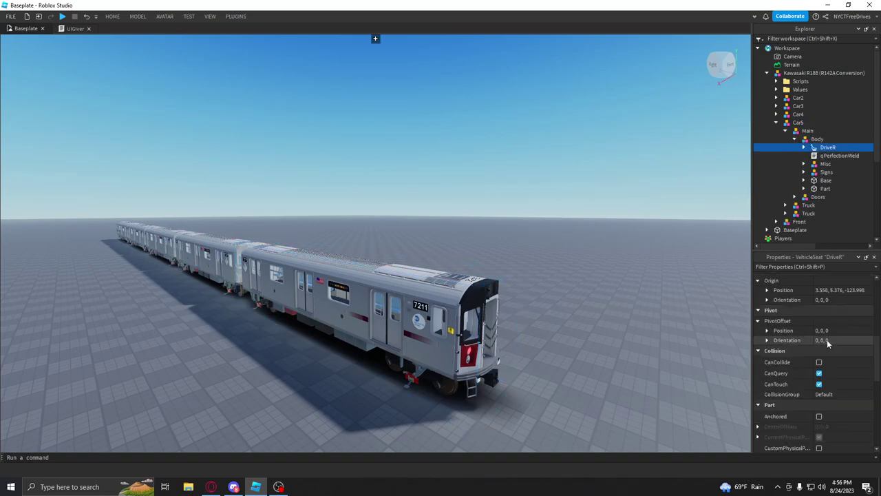
pyautogui.scroll(-1, 828, 345)
pyautogui.scroll(-3, 824, 358)
pyautogui.scroll(-1, 823, 358)
pyautogui.click(818, 418)
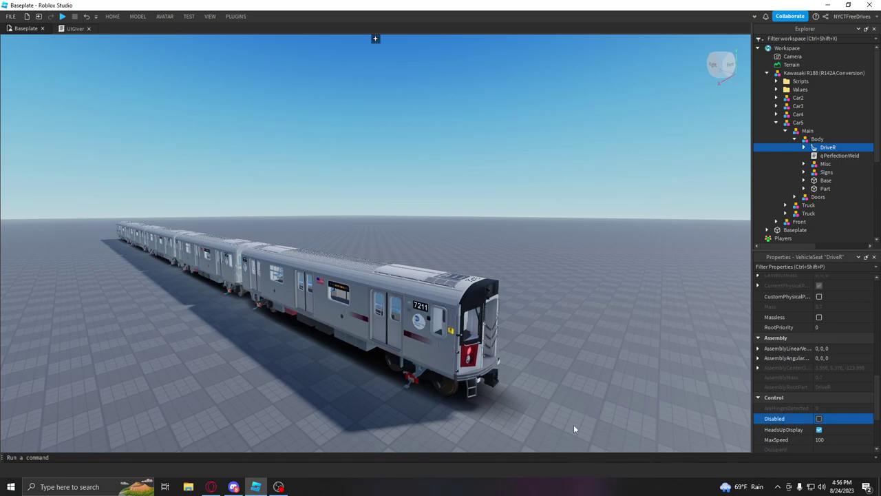
pyautogui.click(581, 324)
pyautogui.scroll(5, 398, 169)
# Step: Start a new play test from the TEST tab's Play options
pyautogui.click(188, 16)
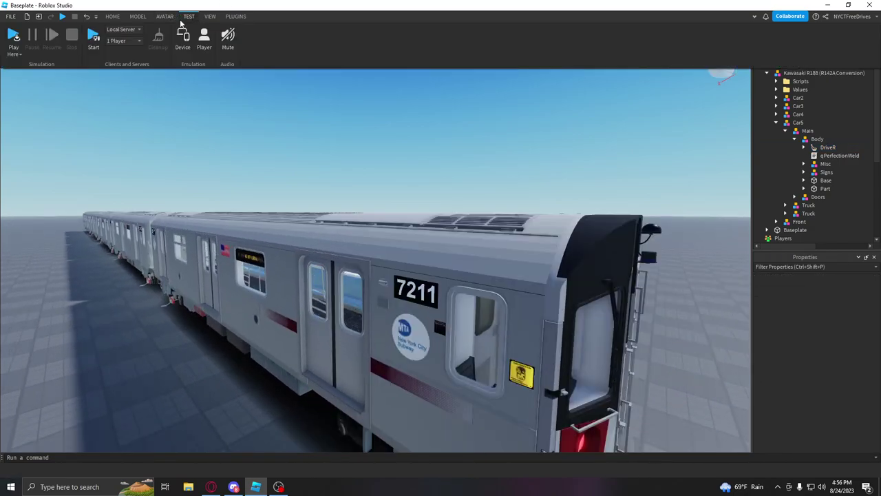
pyautogui.click(16, 50)
pyautogui.click(27, 75)
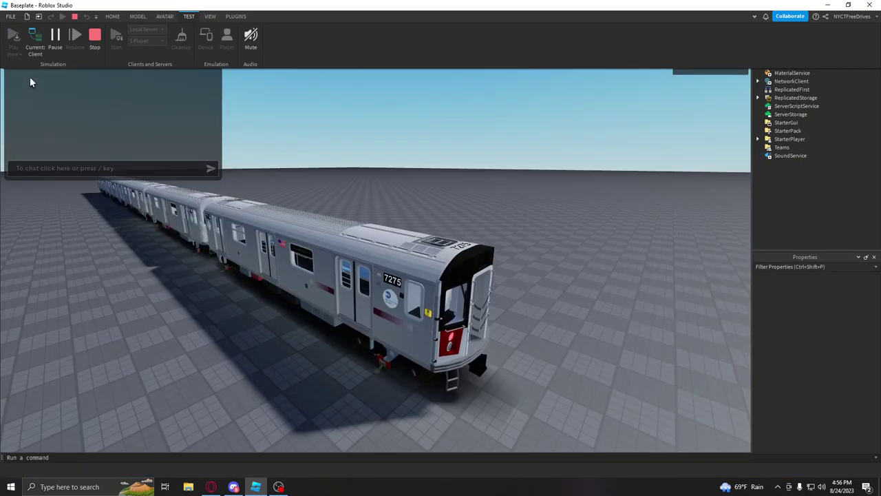
# Step: Sit in the cab seat, toggle the R door control, then stop the play test
pyautogui.click(365, 318)
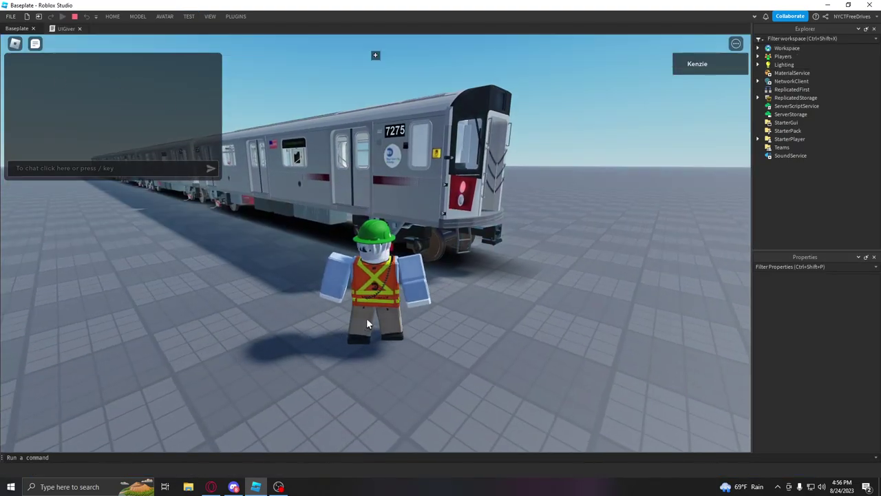
pyautogui.press('w')
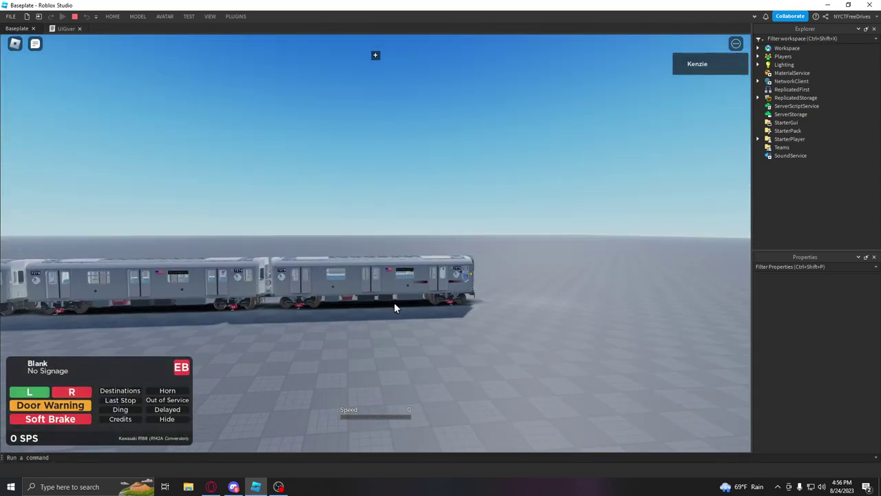
pyautogui.moveTo(394, 302); pyautogui.dragTo(396, 309, button='right')
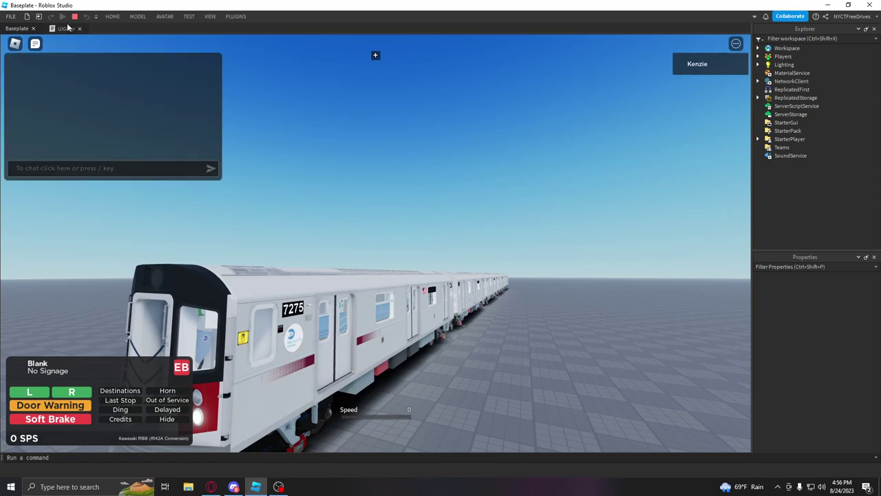
pyautogui.hotkey('shift', 'F5')
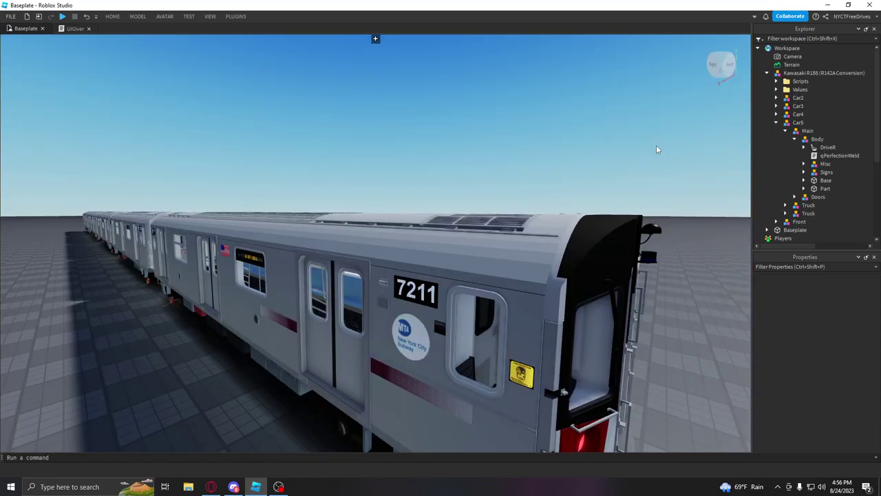
# Step: Collapse the train's Values folder and Car5 in Explorer, then switch to Opera
pyautogui.scroll(-10, 413, 161)
pyautogui.click(436, 263)
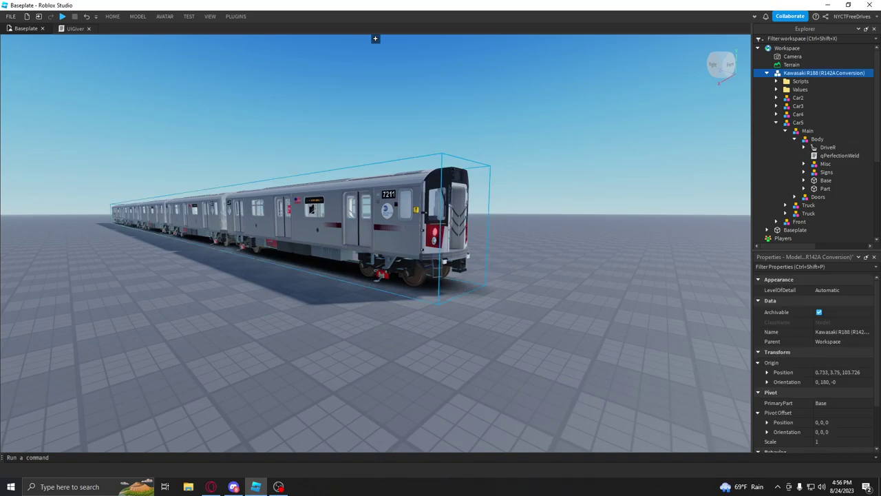
pyautogui.click(777, 89)
pyautogui.click(777, 90)
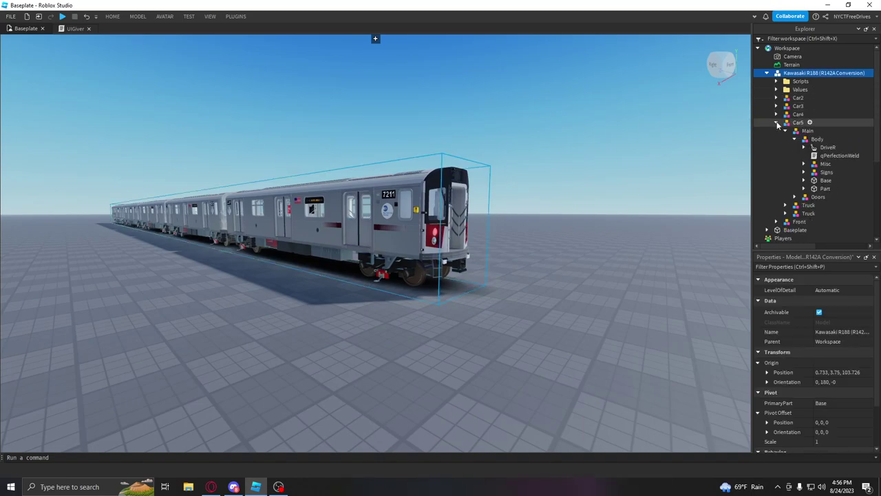
pyautogui.click(776, 230)
pyautogui.click(610, 127)
pyautogui.click(211, 487)
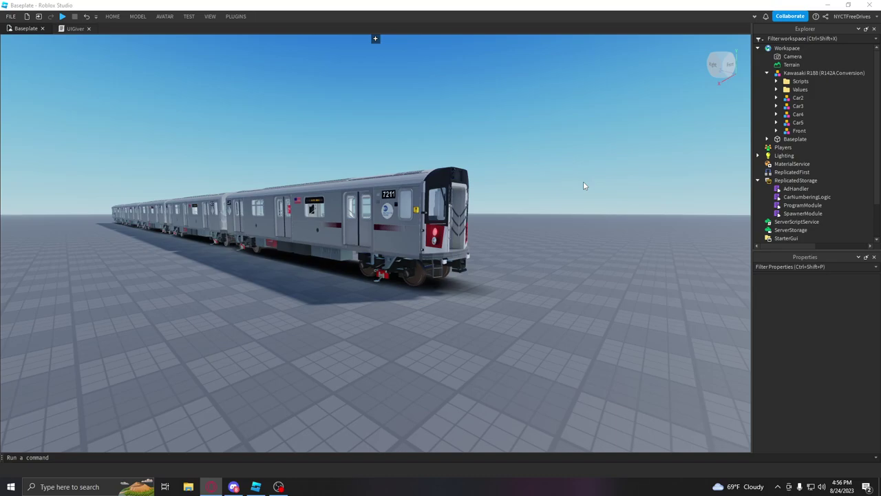
# Step: Open the ProgramModule script and delete the R160Programs and R179Programs blocks
pyautogui.doubleClick(817, 208)
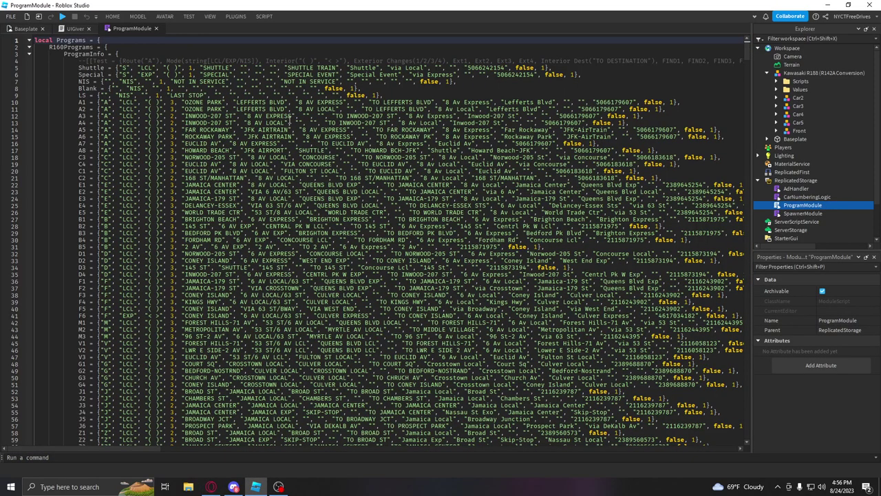
pyautogui.click(30, 47)
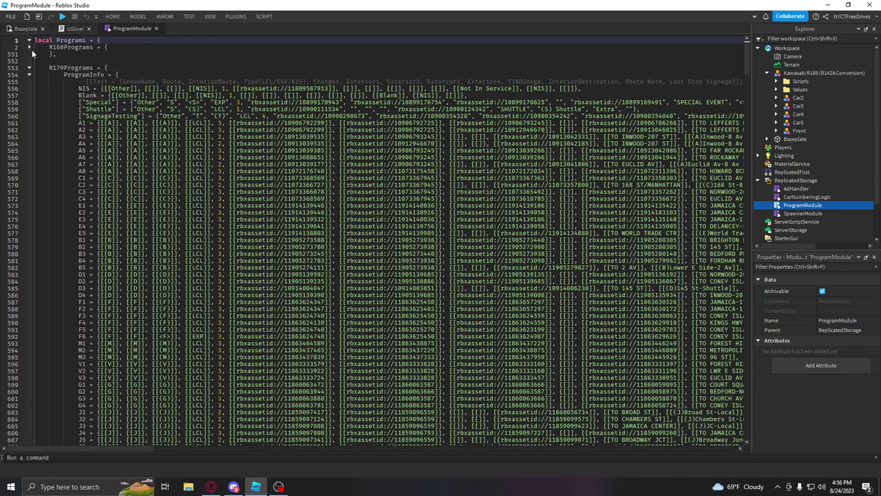
pyautogui.click(30, 69)
pyautogui.moveTo(31, 81); pyautogui.dragTo(6, 47)
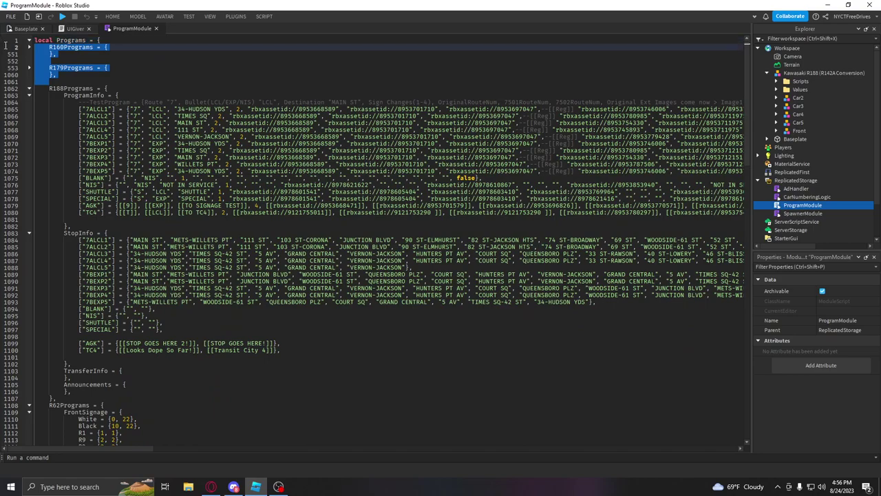
pyautogui.press('BackSpace')
# Step: Delete R62Programs and every block after it, leaving only R188Programs before return Programs
pyautogui.press('BackSpace')
pyautogui.scroll(-20, 175, 360)
pyautogui.moveTo(46, 363); pyautogui.dragTo(236, 118)
pyautogui.press('BackSpace')
pyautogui.moveTo(79, 374); pyautogui.dragTo(27, 363)
pyautogui.press('BackSpace')
pyautogui.press('BackSpace')
pyautogui.press('BackSpace')
pyautogui.press('BackSpace')
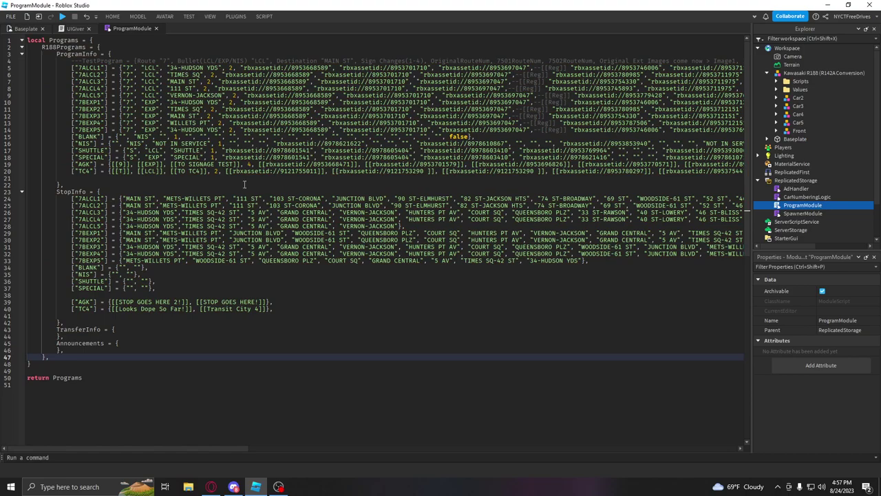
pyautogui.click(116, 157)
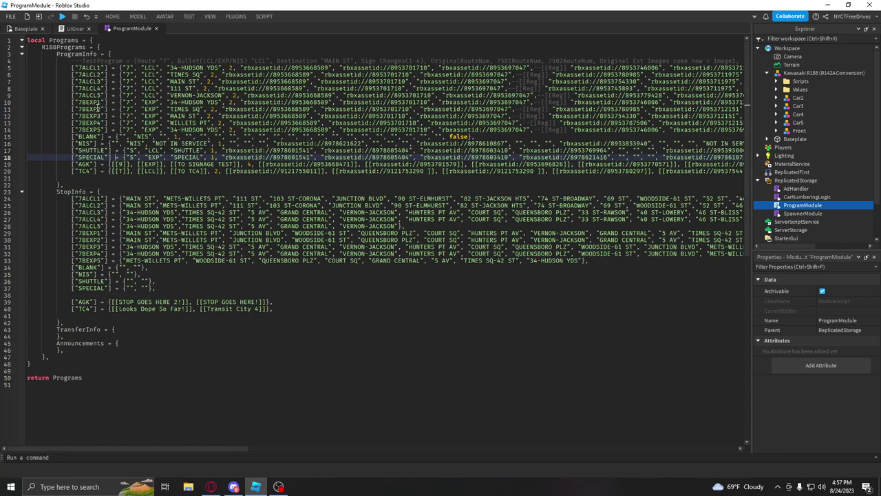
pyautogui.click(211, 486)
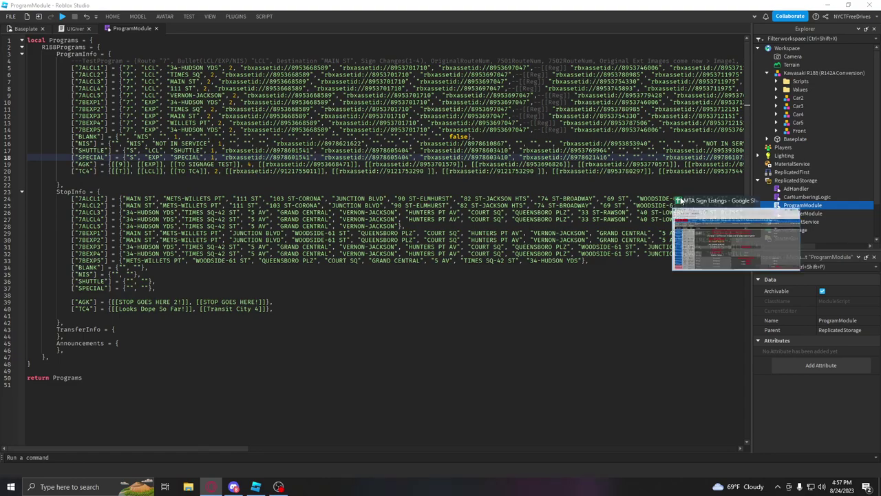
# Step: Browse the NTT TOD Program Selection and Program Preview sheets, ending on NTT Exterior LCD/LED
pyautogui.hotkey('alt', 'Tab')
pyautogui.scroll(-2, 737, 166)
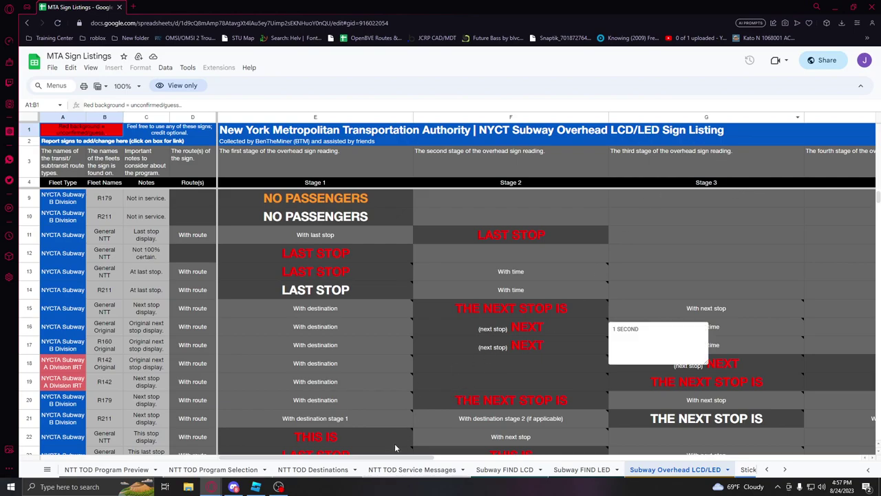
pyautogui.click(249, 472)
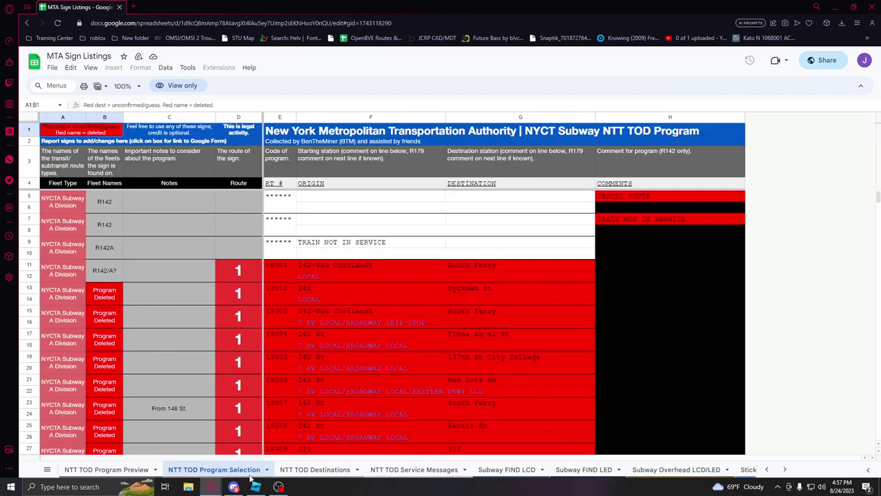
pyautogui.click(110, 469)
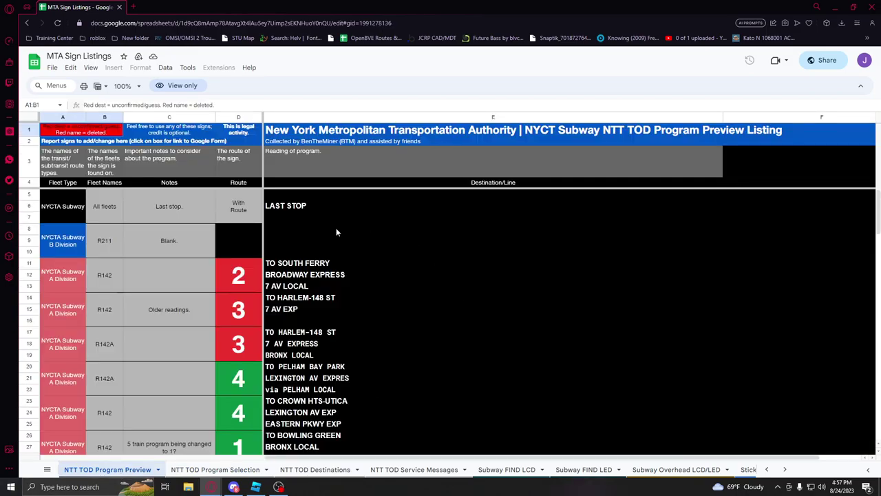
pyautogui.scroll(-12, 350, 226)
pyautogui.scroll(3, 438, 375)
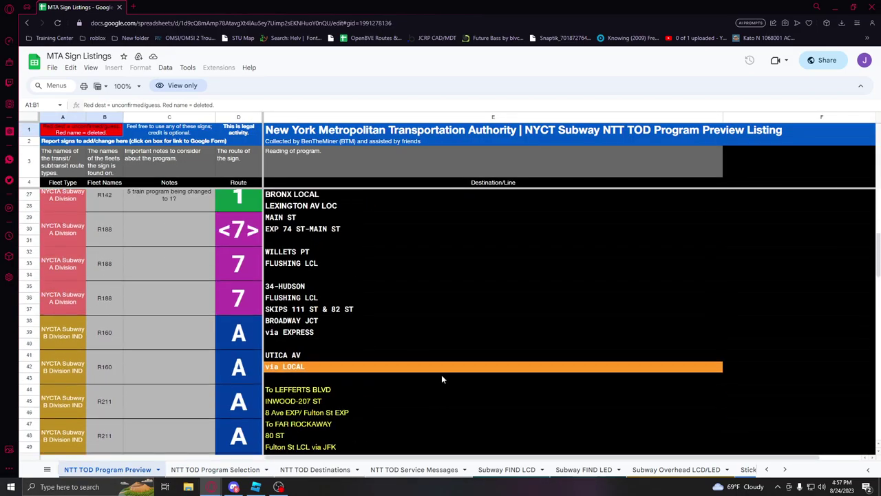
pyautogui.scroll(-15, 439, 365)
pyautogui.scroll(4, 126, 472)
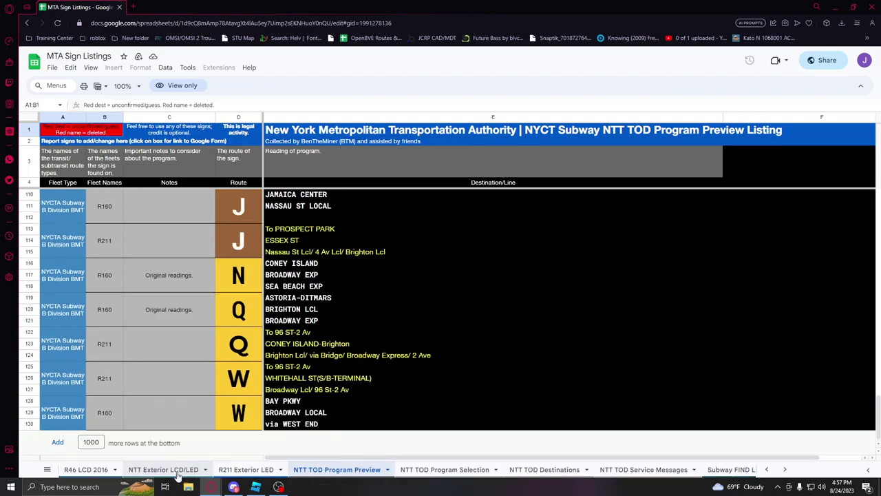
pyautogui.click(179, 474)
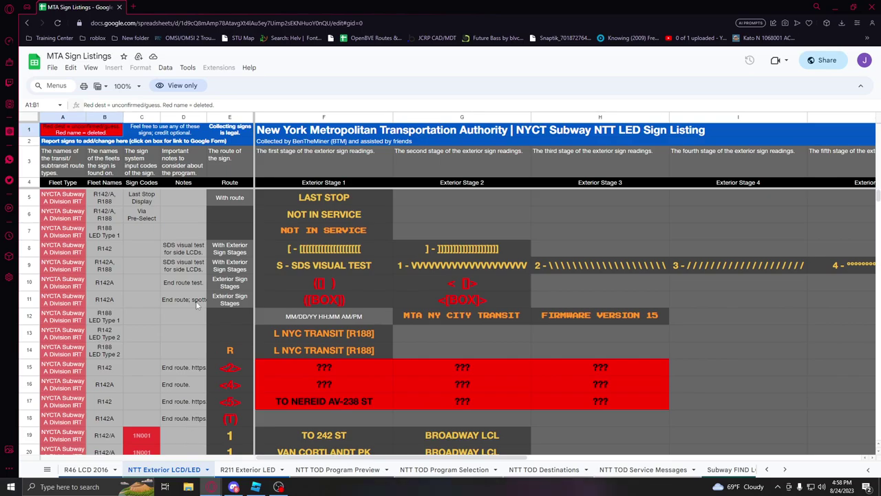
# Step: Scroll the NTT Exterior LCD/LED sheet down to the R188 route 7 rows 640–655
pyautogui.scroll(-20, 410, 345)
pyautogui.scroll(-9, 391, 283)
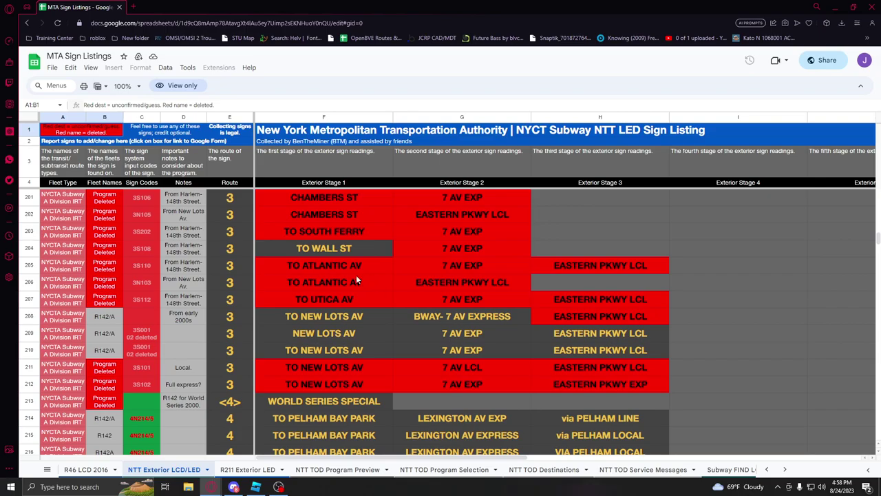
pyautogui.scroll(-5, 363, 277)
pyautogui.scroll(-20, 313, 293)
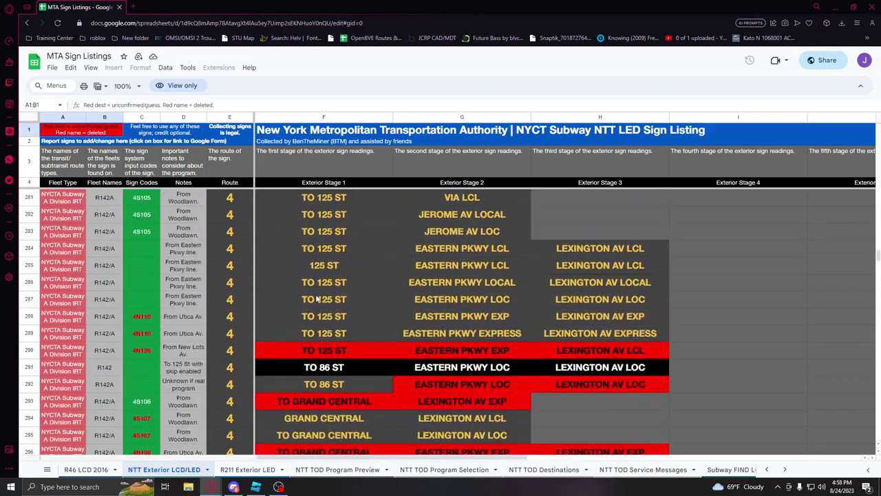
pyautogui.scroll(-20, 319, 296)
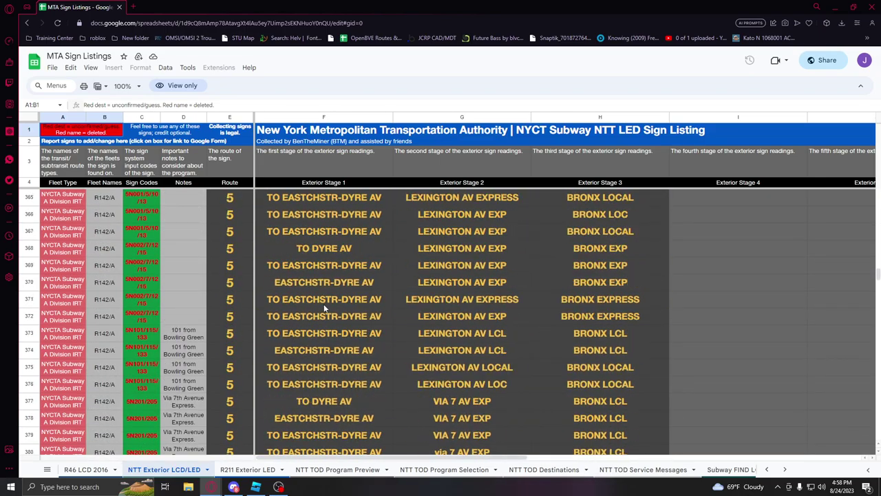
pyautogui.scroll(-20, 327, 300)
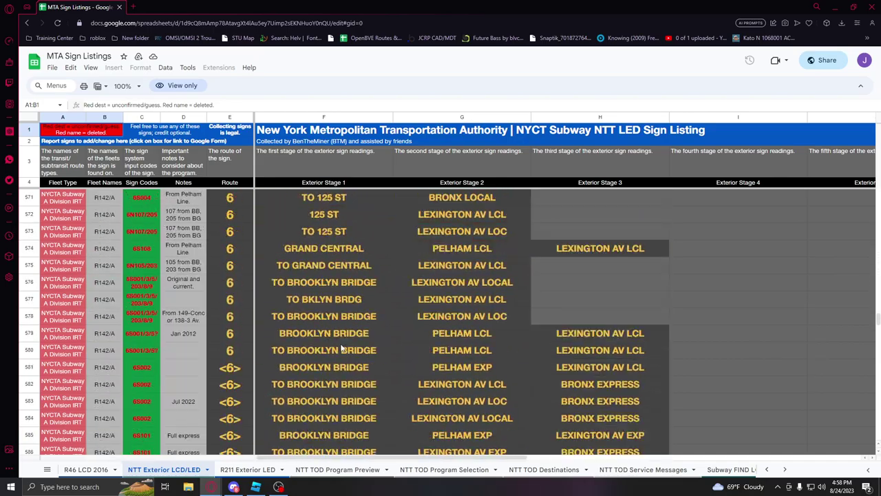
pyautogui.scroll(16, 337, 322)
pyautogui.scroll(-20, 352, 330)
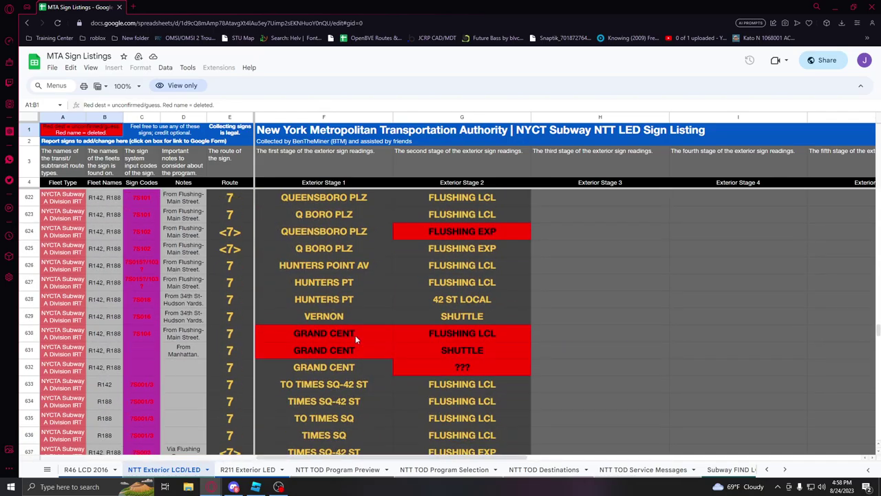
pyautogui.scroll(4, 351, 322)
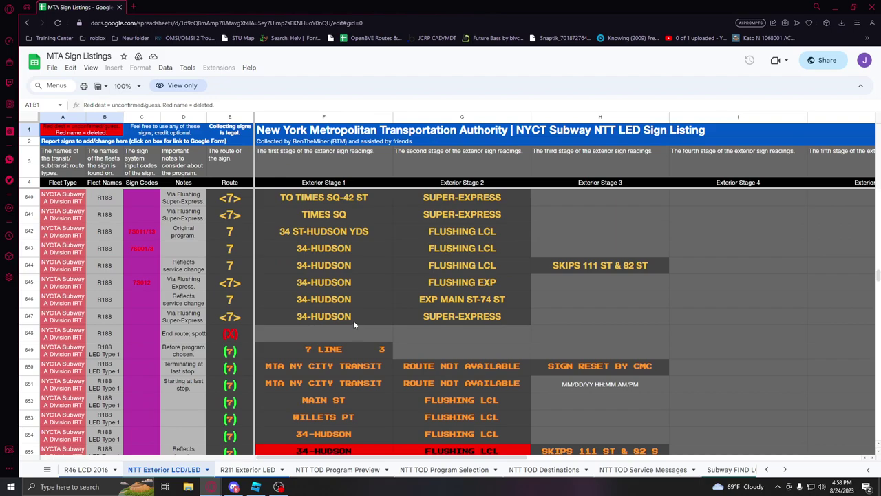
# Step: Select row 644 and its cells H644, G644, E644 and I644 (SKIPS 111 ST & 82 ST)
pyautogui.click(644, 265)
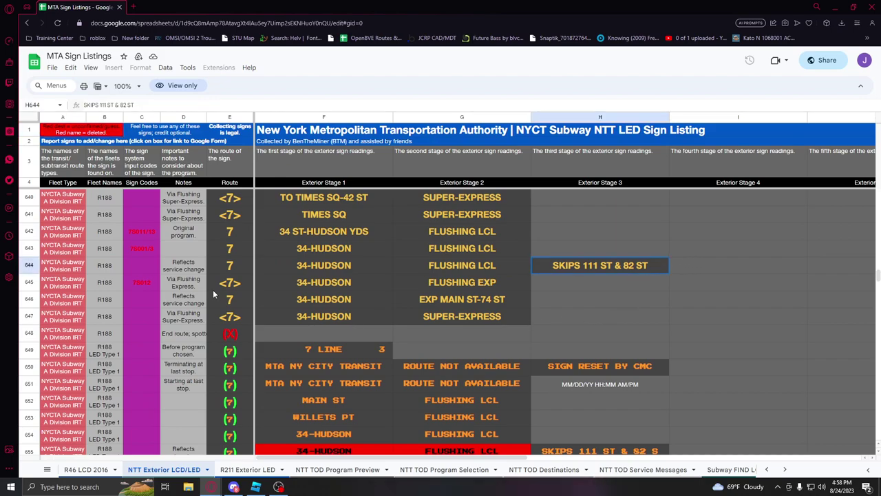
pyautogui.click(29, 265)
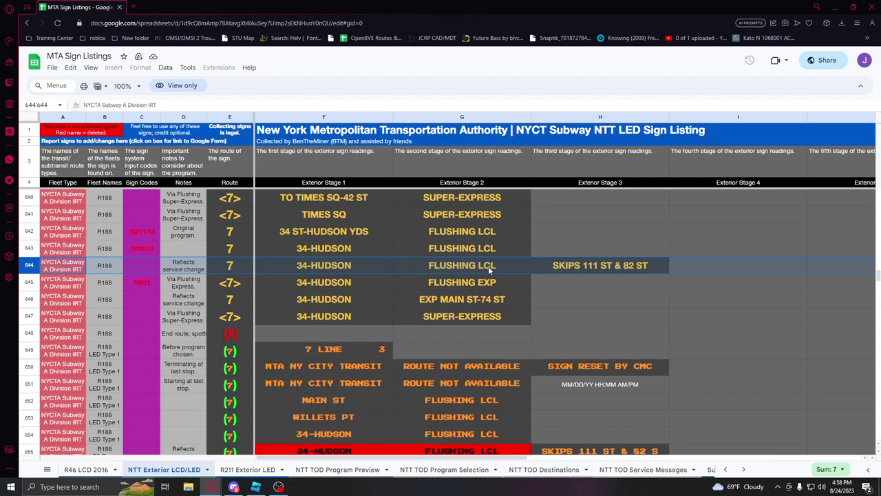
pyautogui.click(527, 262)
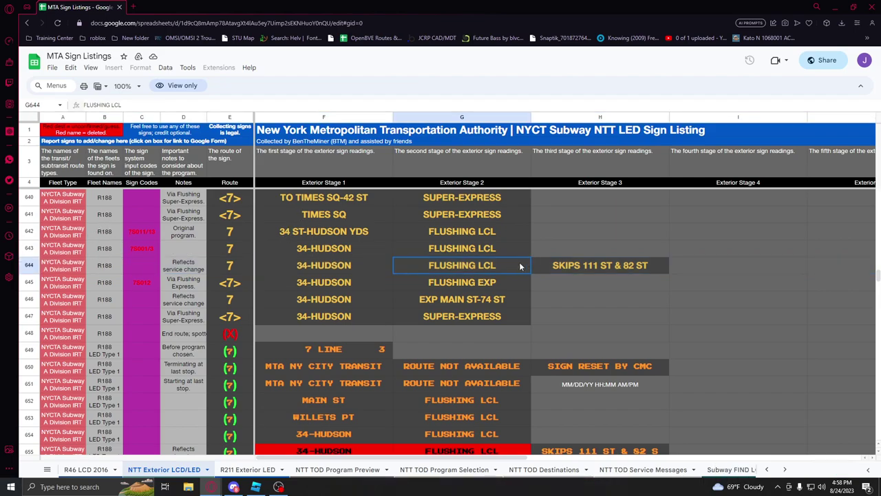
pyautogui.keyDown('ctrl'); pyautogui.click(231, 265); pyautogui.keyUp('ctrl')
pyautogui.keyDown('ctrl'); pyautogui.click(711, 267); pyautogui.keyUp('ctrl')
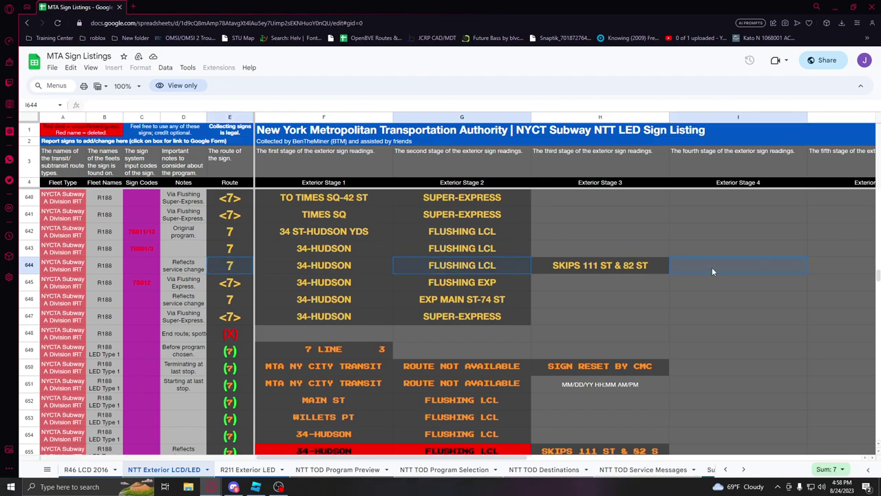
pyautogui.scroll(-1, 698, 234)
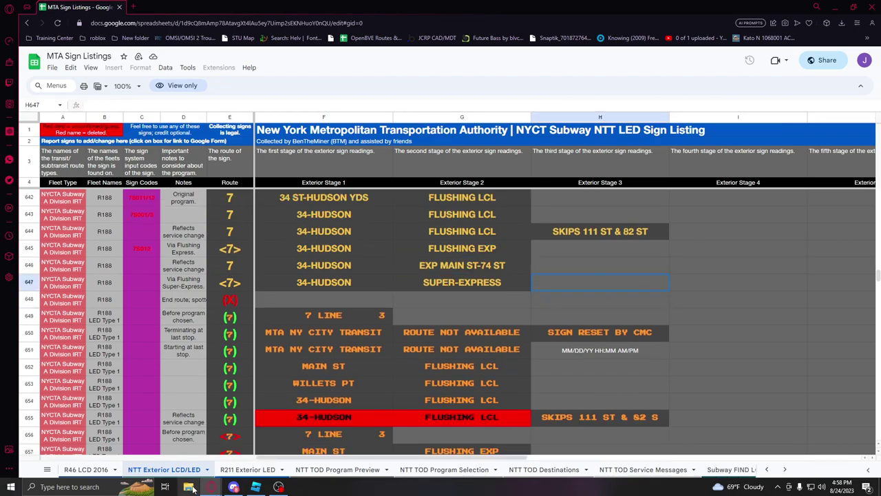
pyautogui.click(188, 485)
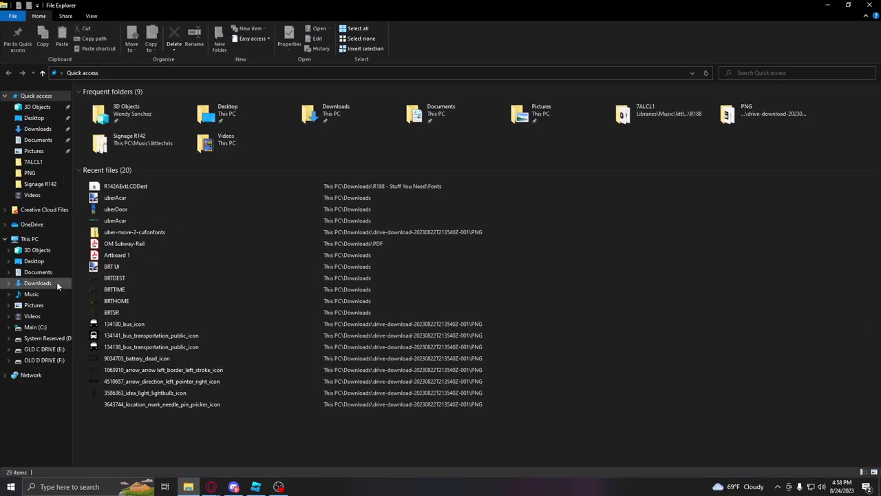
# Step: Open the Regular sign image from the R188 - Stuff You Need folder in paint.net
pyautogui.hotkey('alt', 'Tab')
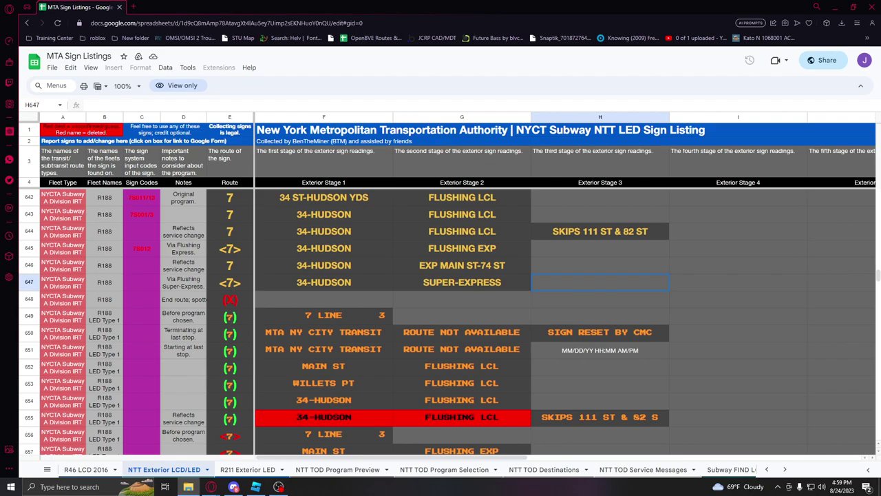
pyautogui.hotkey('alt', 'Tab')
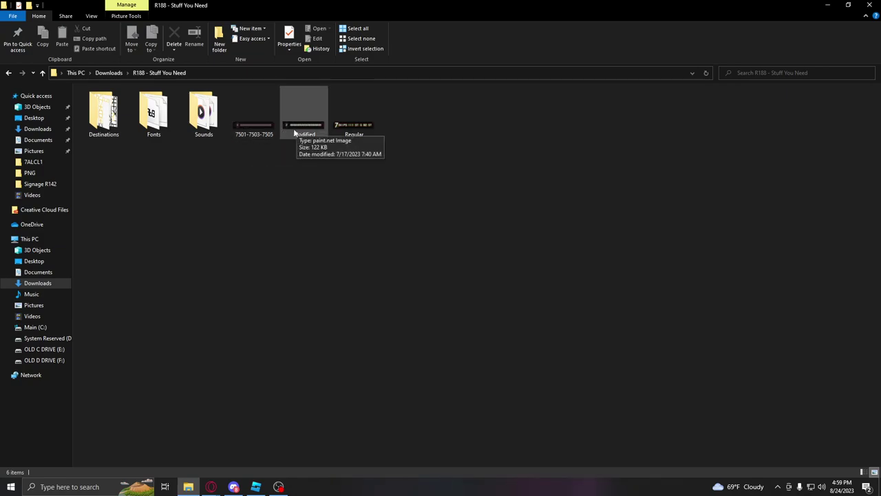
pyautogui.click(349, 131)
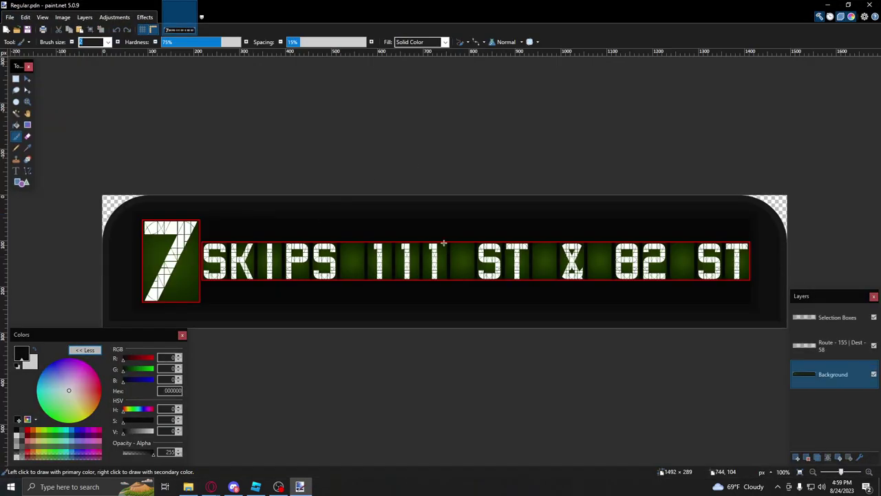
# Step: Zoom in and out across the Regular.pdn route 7 SKIPS 111 ST & 82 ST sign
pyautogui.keyDown('ctrl'); pyautogui.scroll(1, 323, 277); pyautogui.keyUp('ctrl')
pyautogui.keyDown('ctrl'); pyautogui.scroll(5, 324, 277); pyautogui.keyUp('ctrl')
pyautogui.keyDown('ctrl'); pyautogui.scroll(-2, 333, 256); pyautogui.keyUp('ctrl')
pyautogui.hscroll(6, 342, 246)
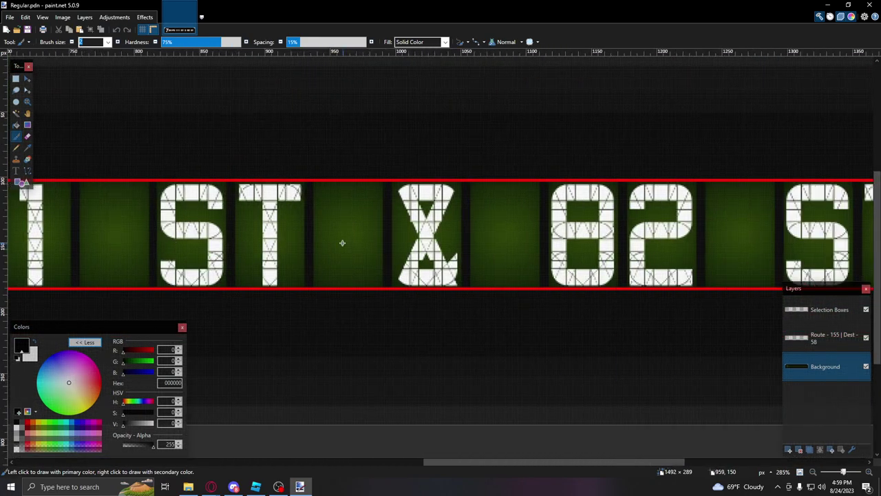
pyautogui.keyDown('ctrl'); pyautogui.scroll(-5, 342, 242); pyautogui.keyUp('ctrl')
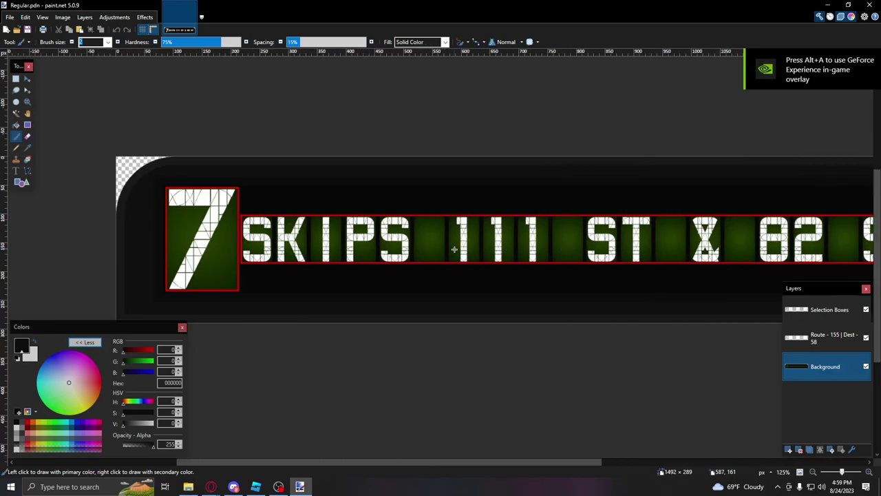
pyautogui.keyDown('ctrl'); pyautogui.scroll(-3, 454, 249); pyautogui.keyUp('ctrl')
pyautogui.keyDown('ctrl'); pyautogui.scroll(5, 276, 233); pyautogui.keyUp('ctrl')
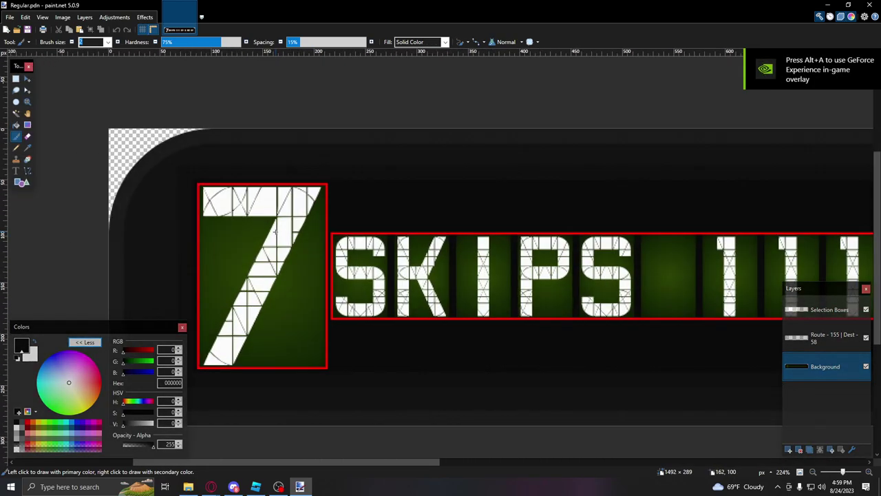
pyautogui.keyDown('ctrl'); pyautogui.scroll(-3, 396, 279); pyautogui.keyUp('ctrl')
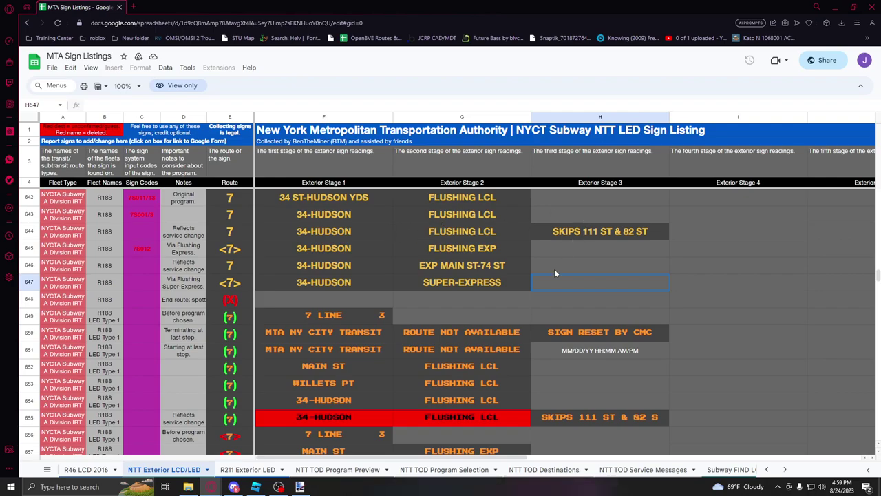
# Step: Compare the route 7 readings in rows 644 and 646 by selecting each row in turn
pyautogui.scroll(1, 551, 275)
pyautogui.click(471, 303)
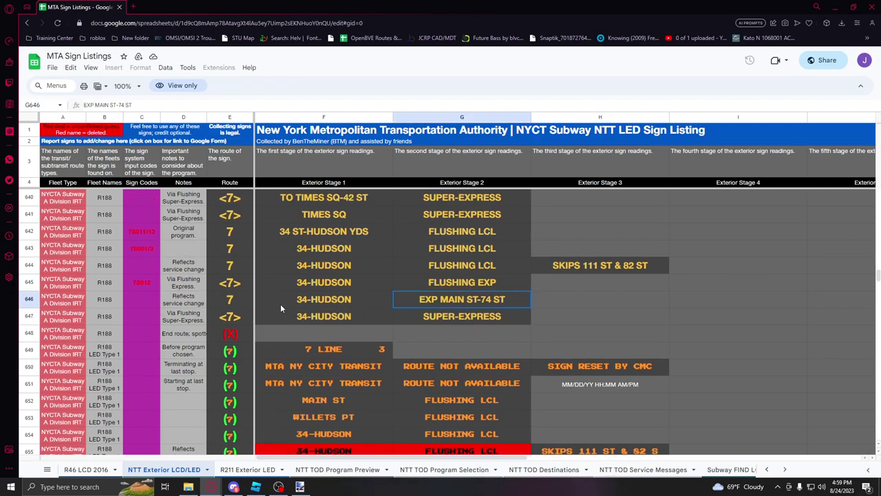
pyautogui.click(31, 297)
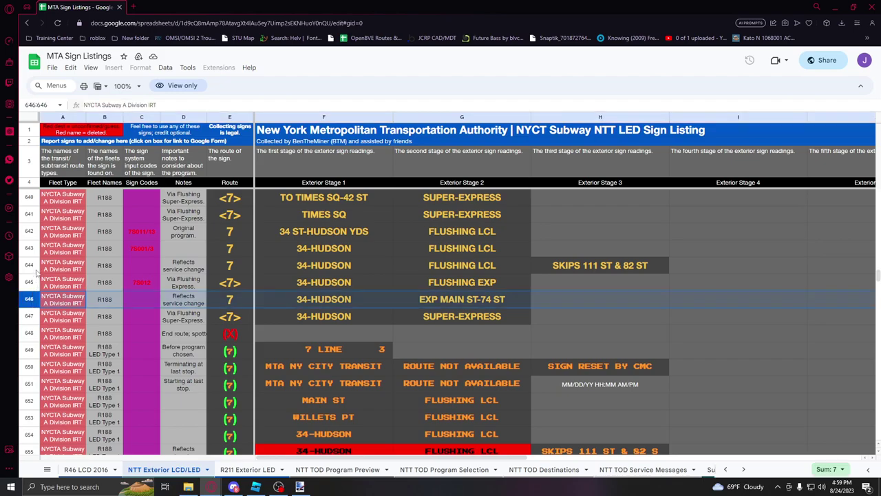
pyautogui.click(37, 271)
pyautogui.click(39, 305)
pyautogui.click(34, 267)
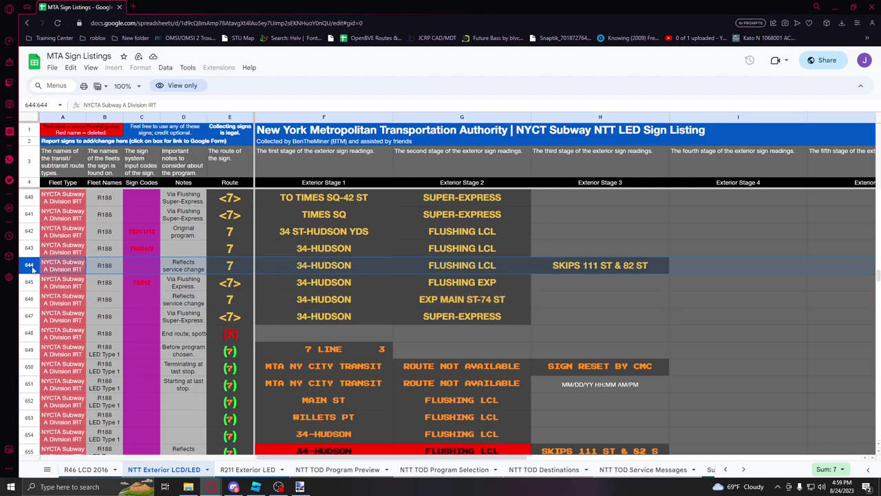
# Step: Make the Route - 155 | Dest - 58 layer active in the paint.net sign image
pyautogui.click(299, 486)
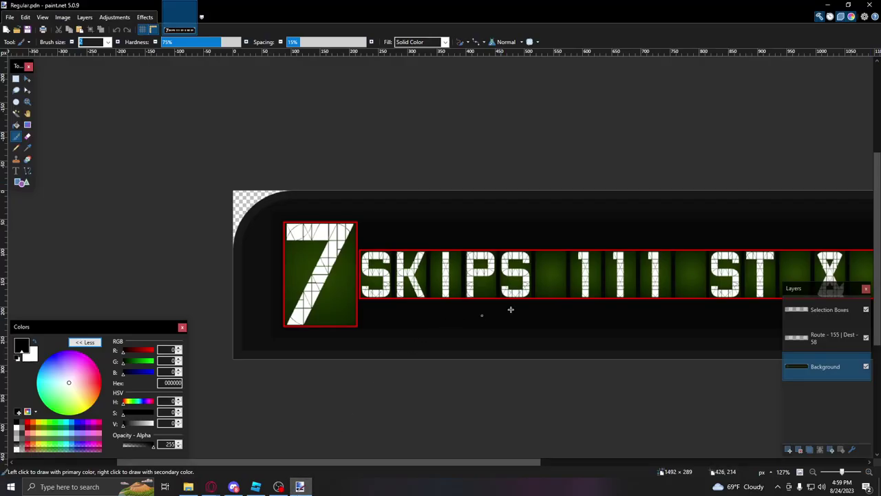
pyautogui.click(837, 344)
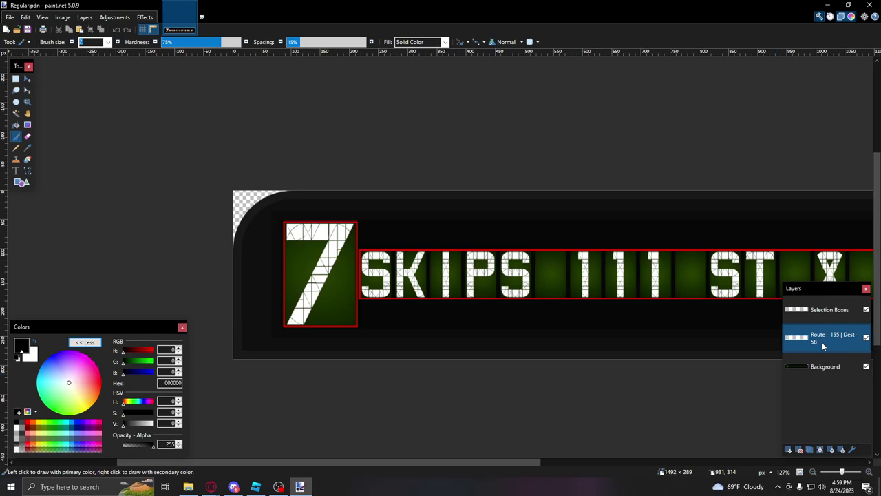
pyautogui.hotkey('alt', 'Tab')
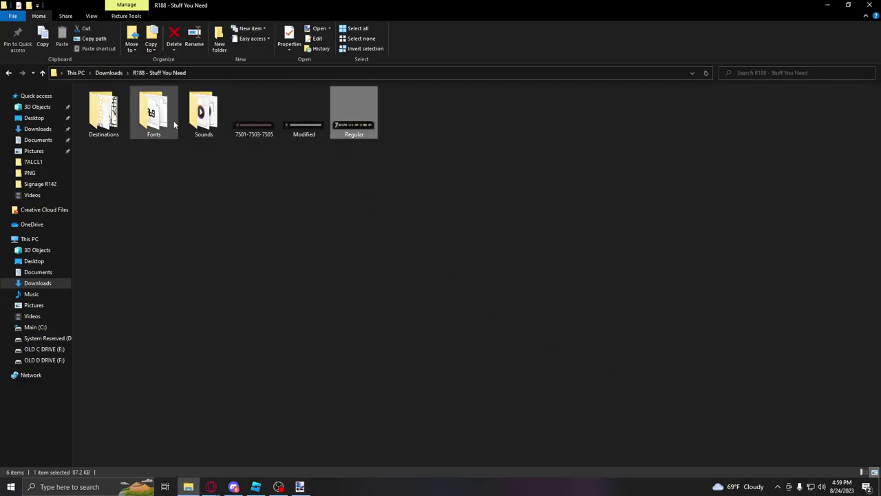
# Step: Preview the R142A Exterior LCD Destination font from the Fonts folder, cancelling printing
pyautogui.doubleClick(154, 114)
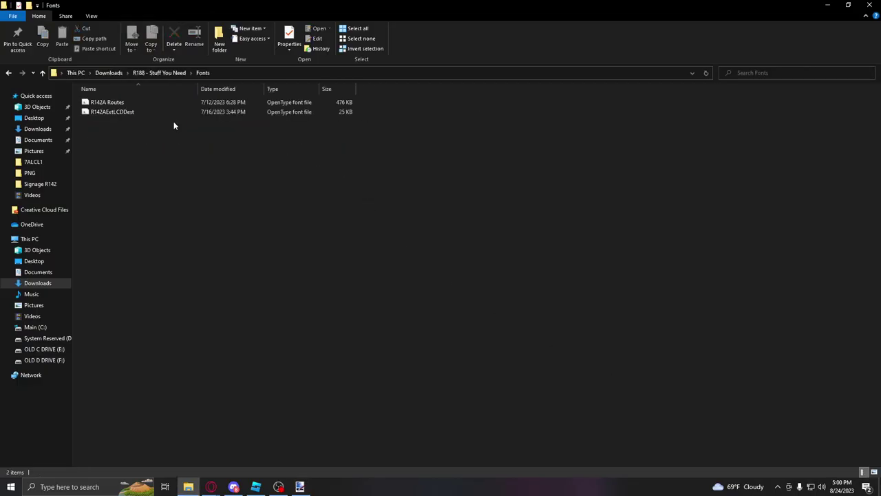
pyautogui.doubleClick(110, 111)
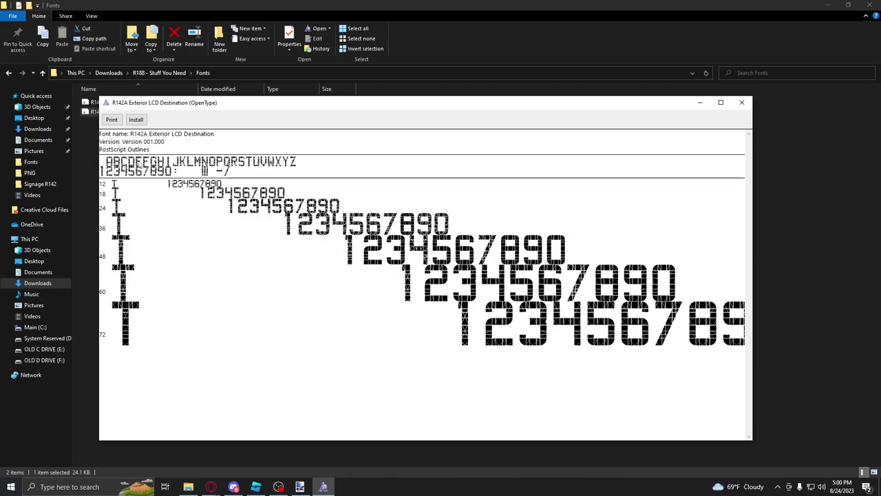
pyautogui.click(114, 120)
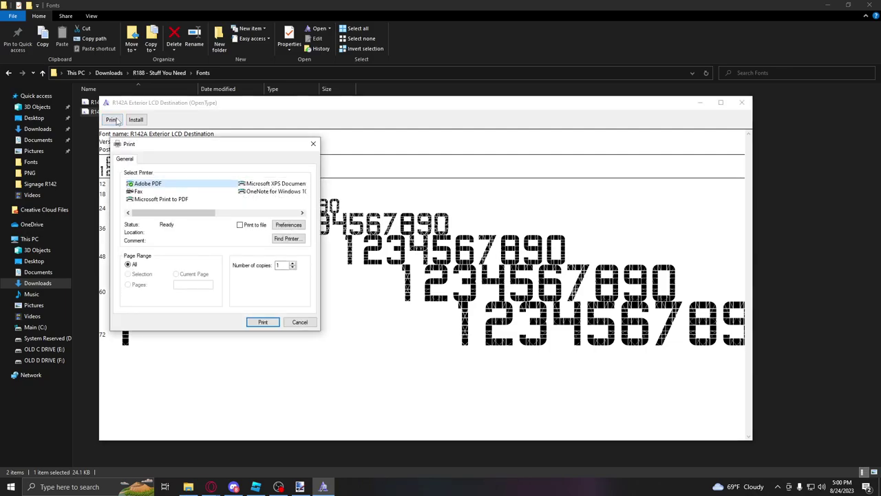
pyautogui.click(288, 323)
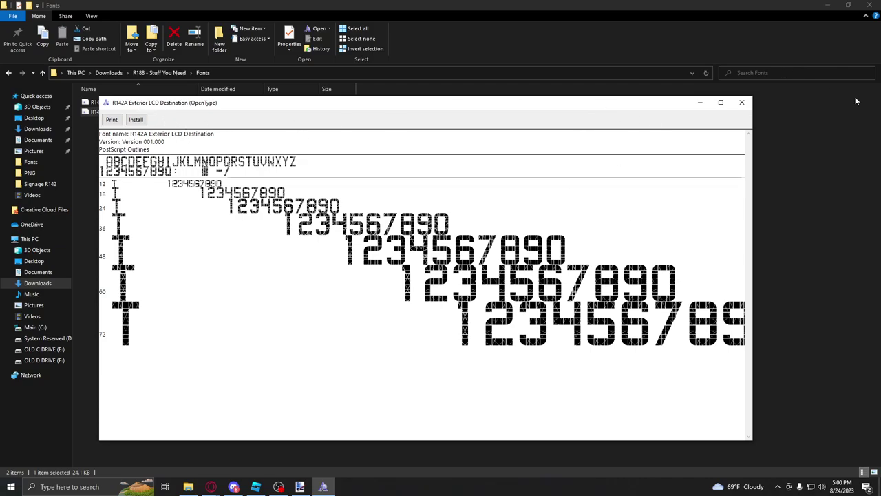
pyautogui.click(741, 103)
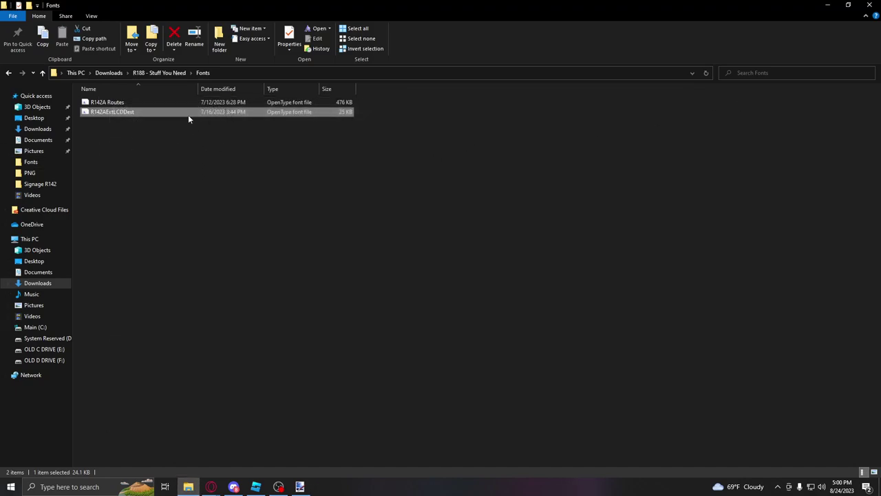
pyautogui.doubleClick(107, 113)
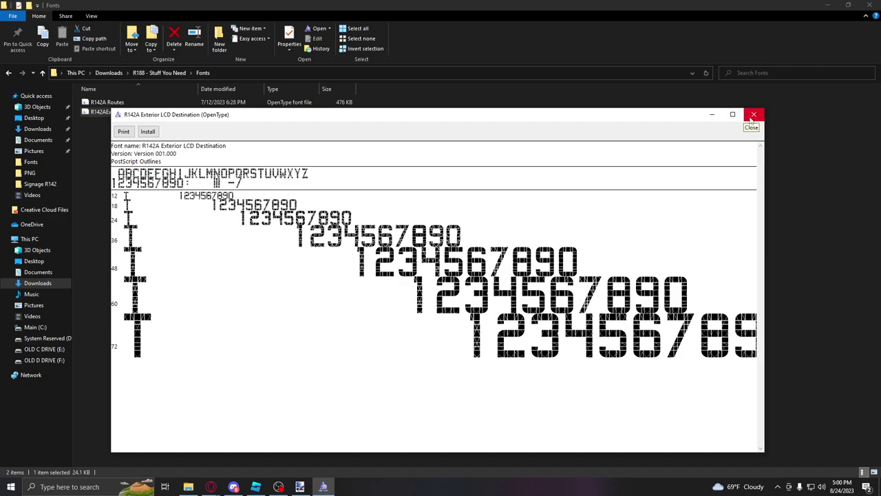
pyautogui.moveTo(137, 117); pyautogui.dragTo(194, 117)
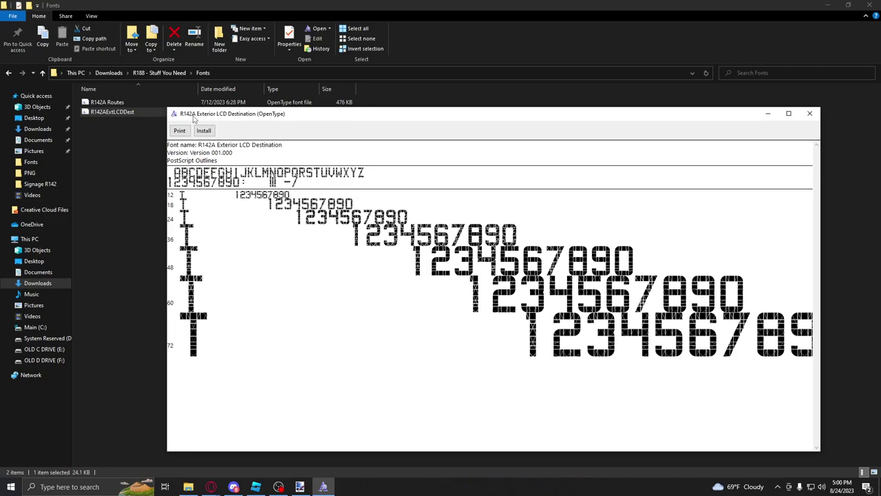
pyautogui.click(809, 112)
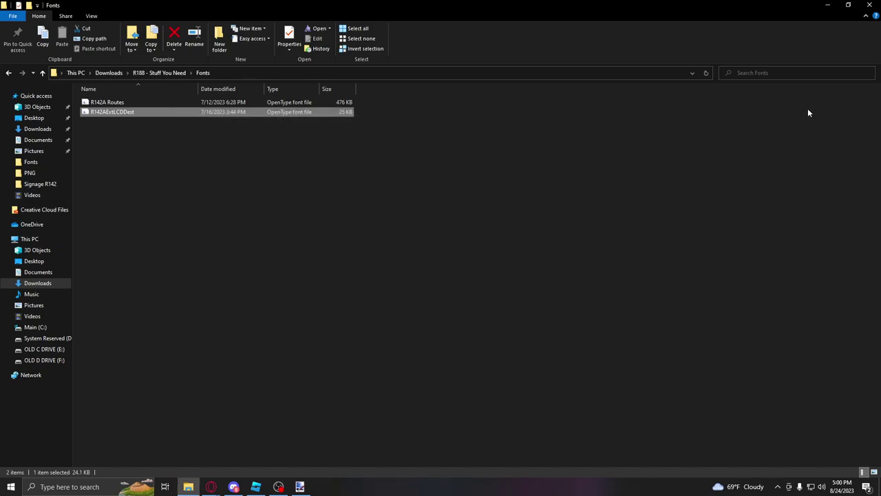
# Step: Preview the R142A Routes font, then close the preview
pyautogui.doubleClick(107, 102)
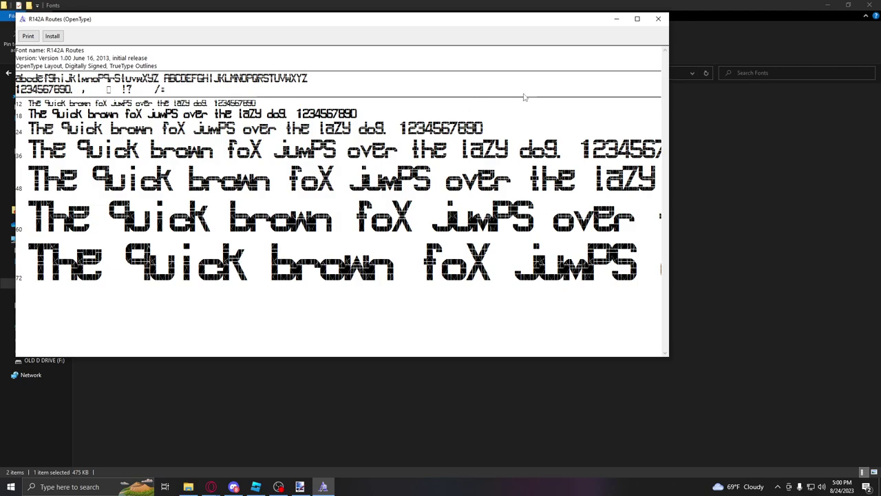
pyautogui.click(658, 24)
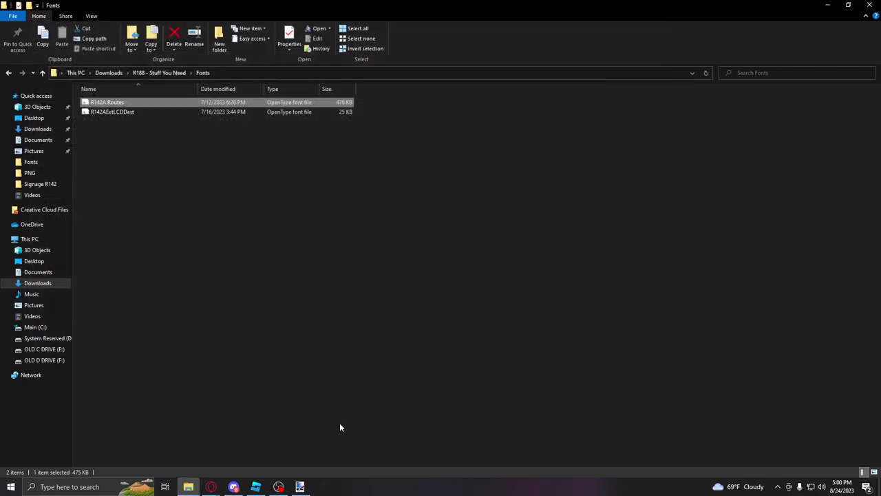
pyautogui.click(299, 487)
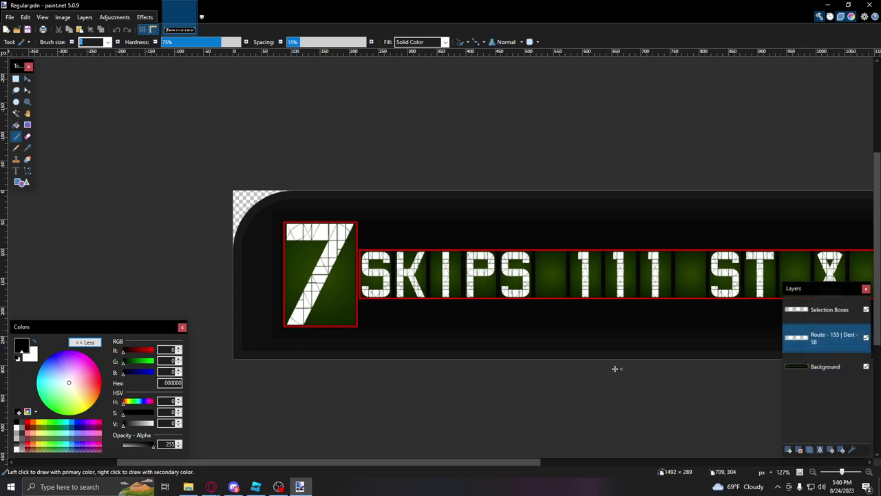
# Step: Erase all of the old 7 and SKIPS 111 ST text from the route layer
pyautogui.hotkey('ctrl', 'a')
pyautogui.press('Delete')
pyautogui.hotkey('ctrl', 'd')
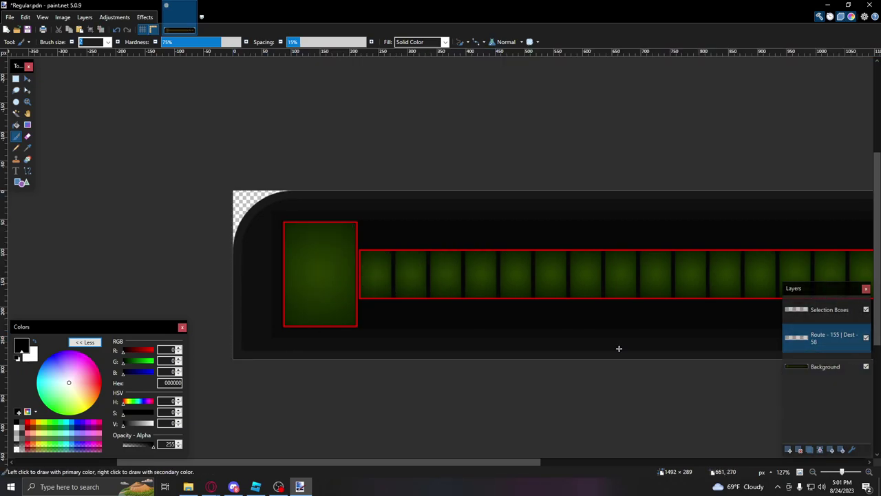
# Step: Set the Text tool's font to R142A Routes
pyautogui.click(16, 171)
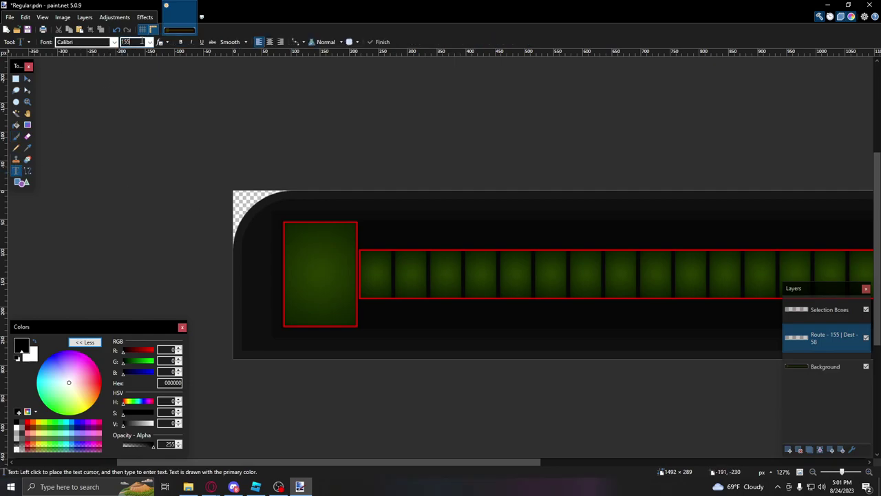
pyautogui.click(102, 43)
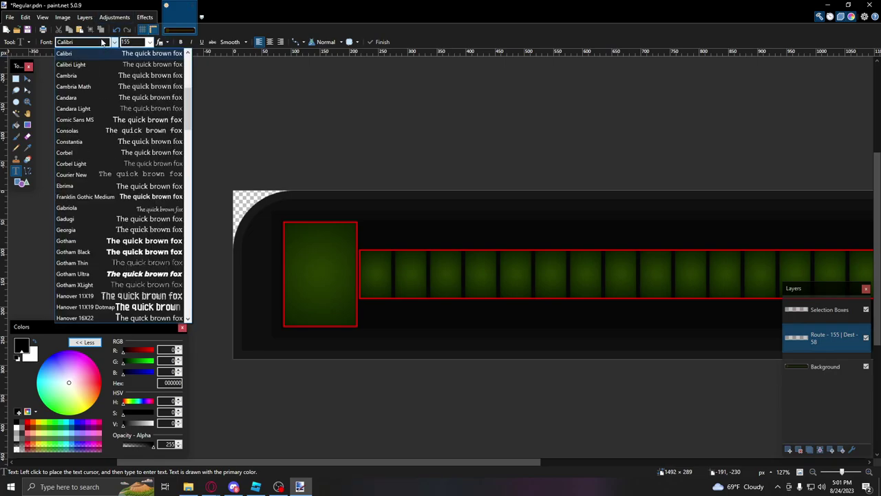
pyautogui.write('R142 Dot-Matrix Rou')
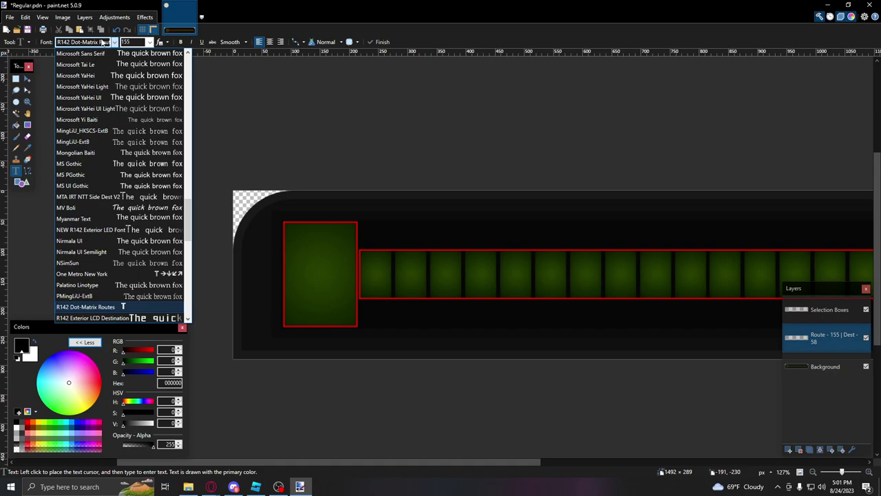
pyautogui.press('Down')
pyautogui.press('Down')
pyautogui.press('Down')
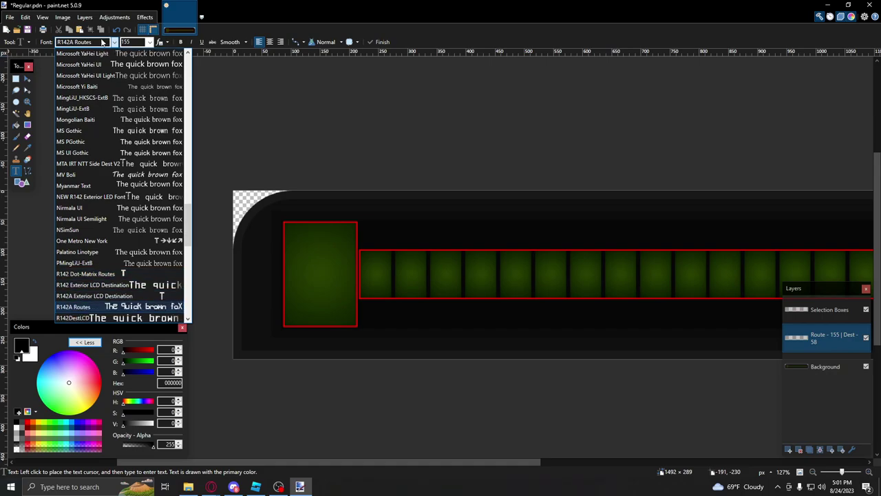
pyautogui.click(122, 306)
# Step: Type a white 7 in a text box inside the green route box
pyautogui.click(315, 291)
pyautogui.write('1234')
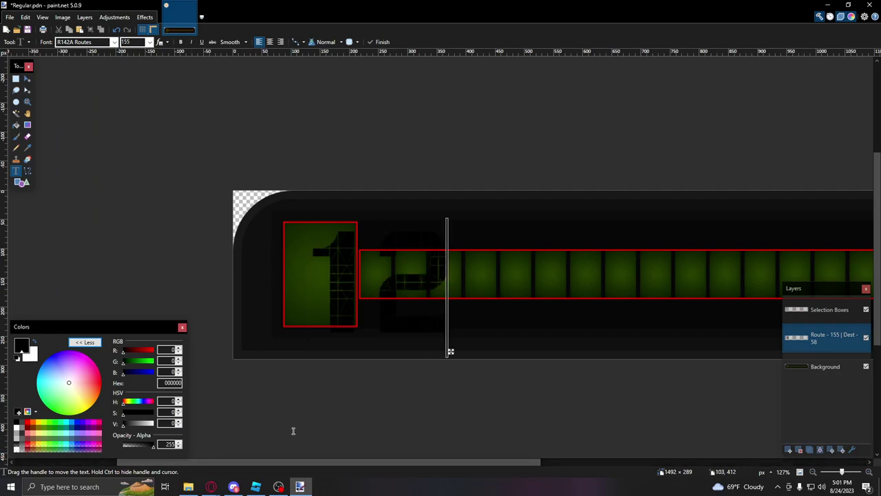
pyautogui.press('BackSpace')
pyautogui.press('BackSpace')
pyautogui.press('BackSpace')
pyautogui.press('BackSpace')
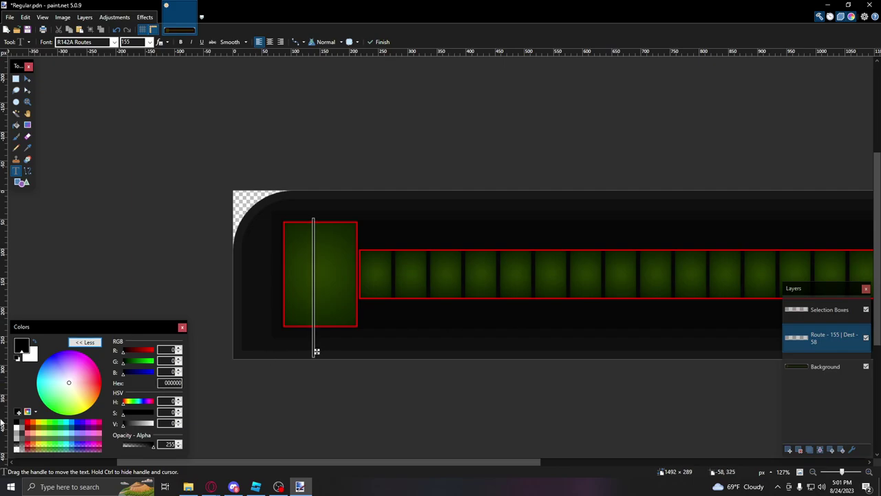
pyautogui.click(31, 341)
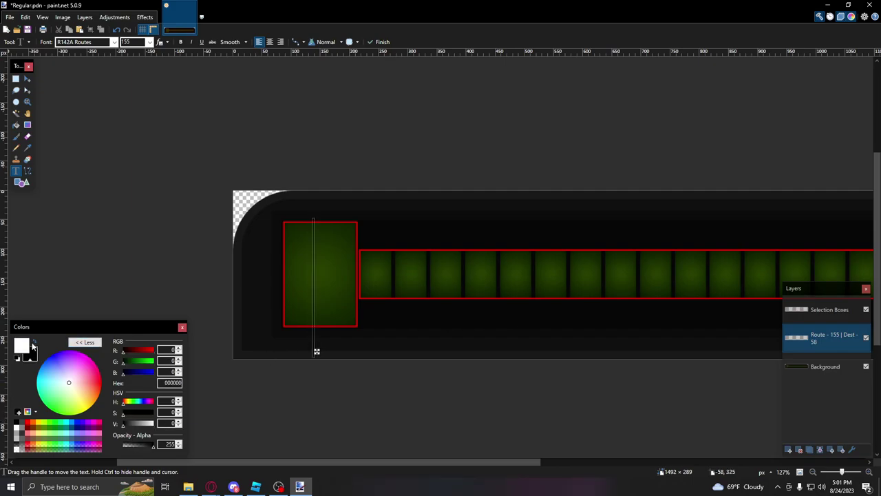
pyautogui.write('7')
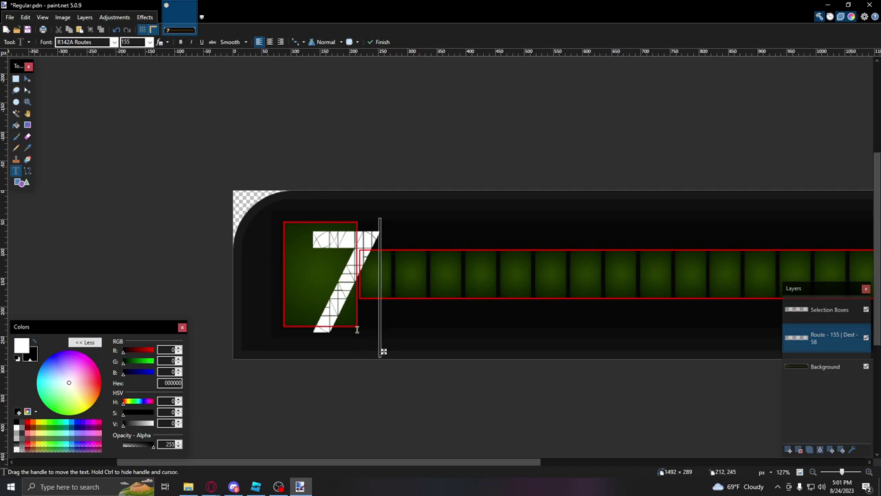
# Step: Position the 7 to fit inside the red route box and commit the text
pyautogui.keyDown('ctrl'); pyautogui.scroll(5, 311, 285); pyautogui.keyUp('ctrl')
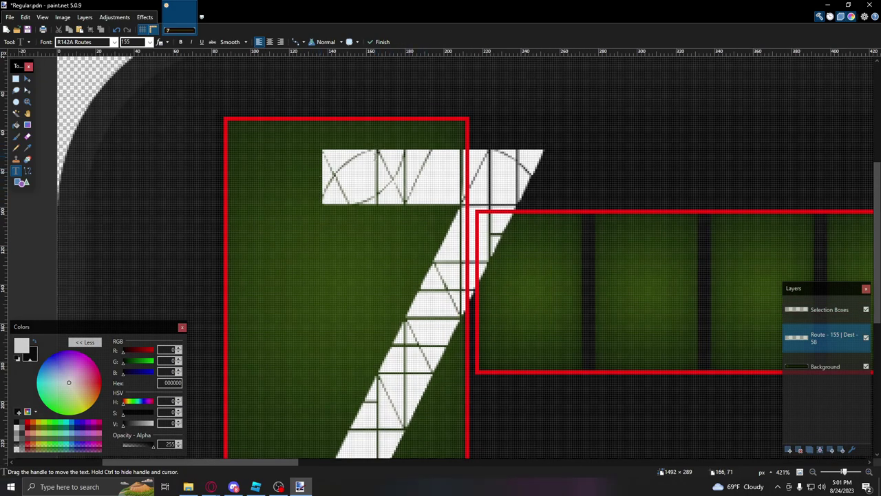
pyautogui.moveTo(418, 183); pyautogui.dragTo(334, 164)
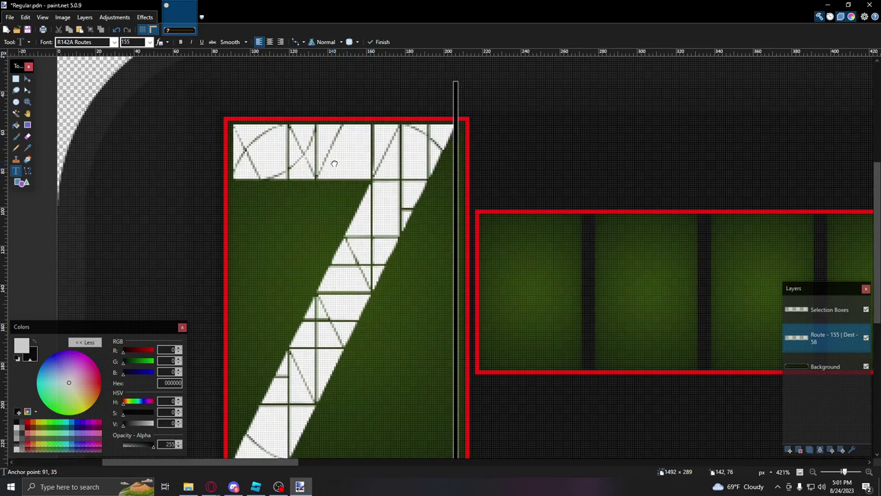
pyautogui.scroll(-3, 333, 164)
pyautogui.scroll(6, 507, 314)
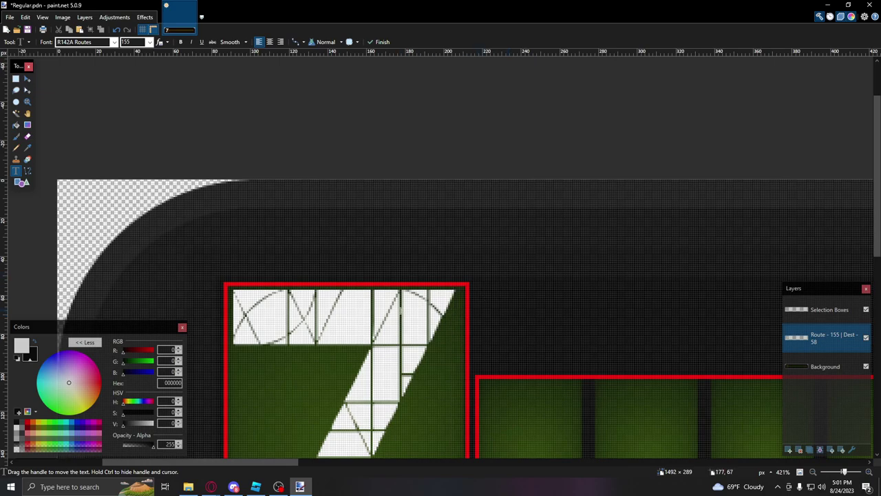
pyautogui.scroll(-5, 401, 311)
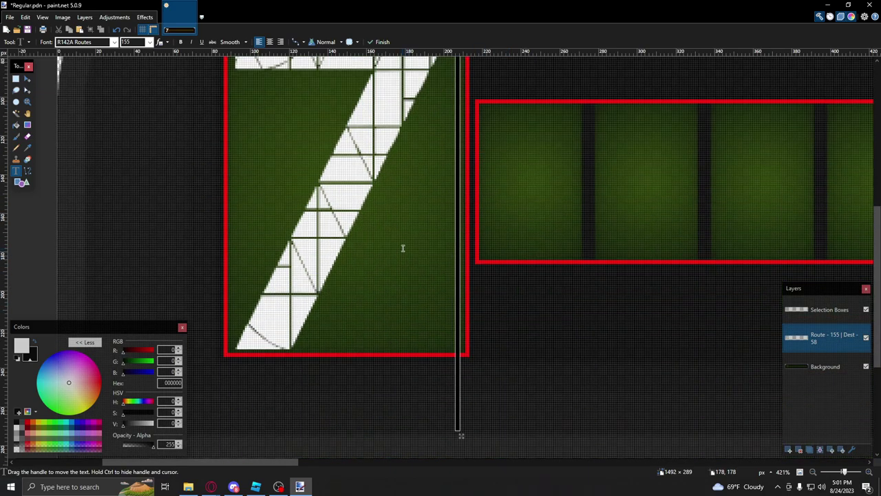
pyautogui.scroll(3, 402, 248)
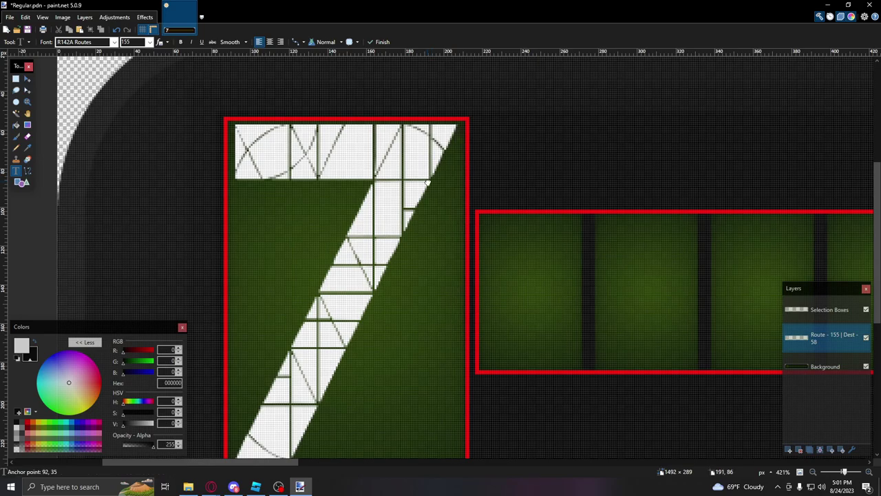
pyautogui.keyDown('ctrl'); pyautogui.scroll(-5, 427, 182); pyautogui.keyUp('ctrl')
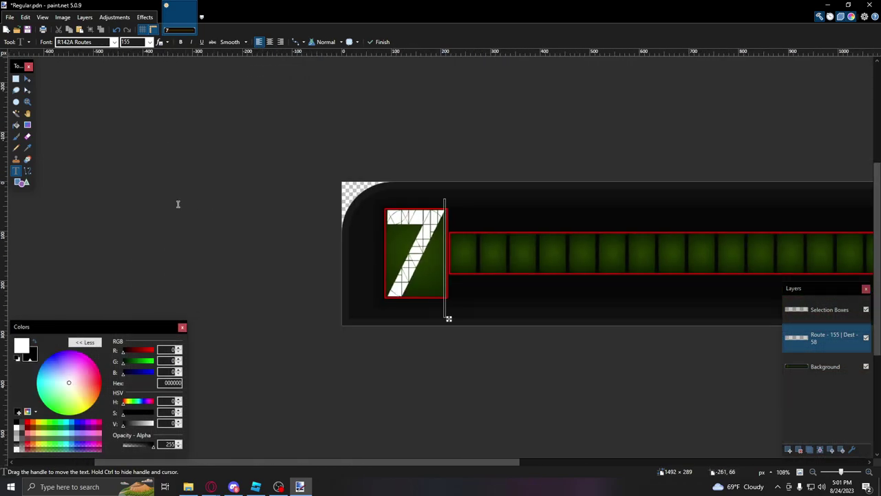
pyautogui.click(16, 78)
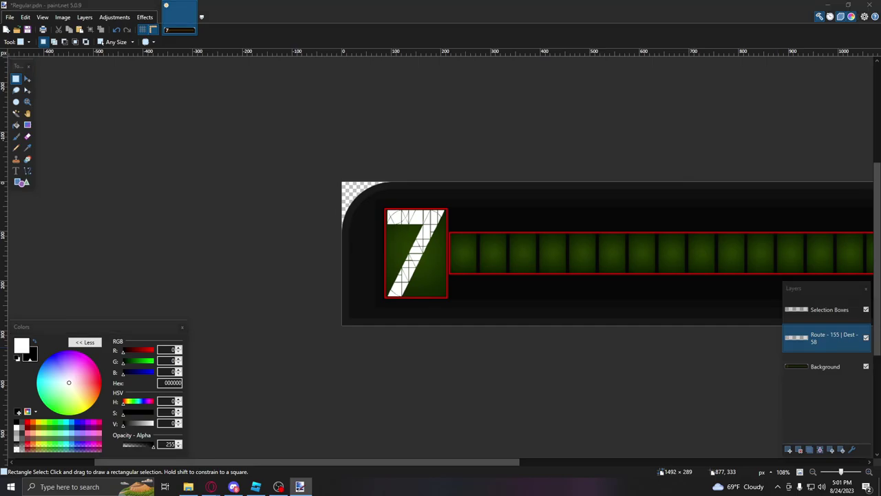
pyautogui.hotkey('alt', 'Tab')
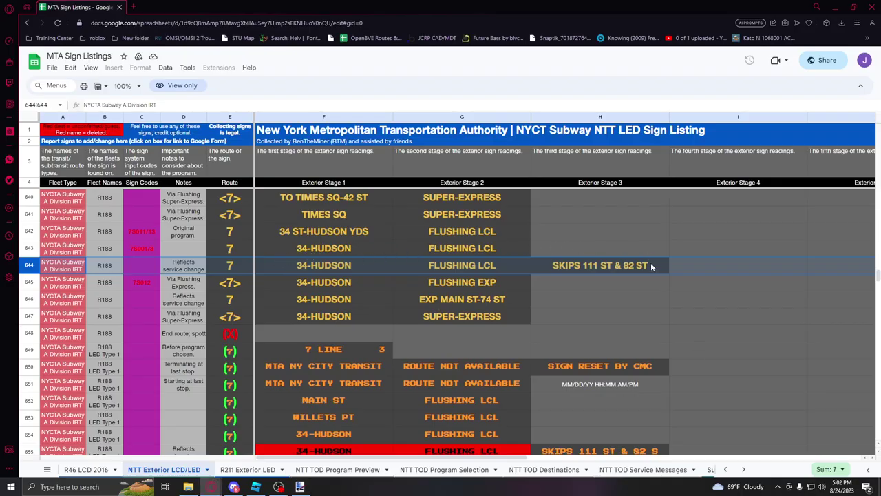
pyautogui.click(455, 270)
pyautogui.click(569, 269)
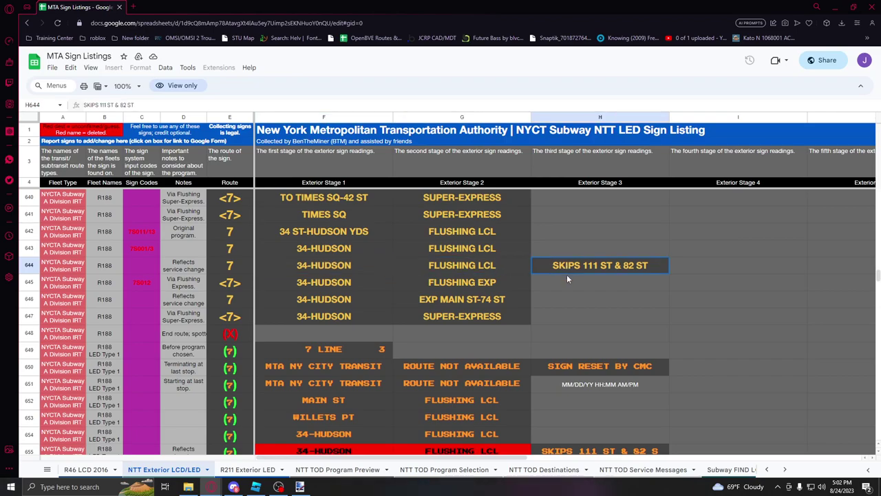
# Step: Duplicate the Route - 155 | Dest - 58 layer twice, keeping both copies visible
pyautogui.click(300, 486)
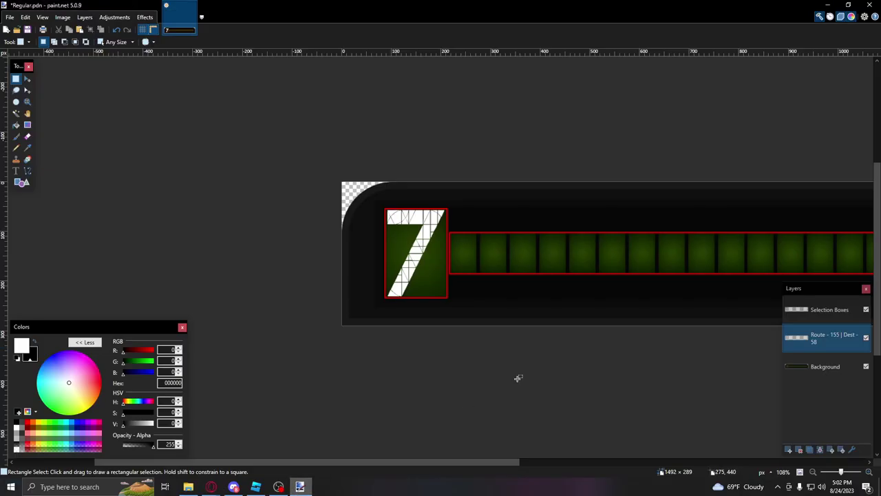
pyautogui.click(810, 450)
pyautogui.click(810, 450)
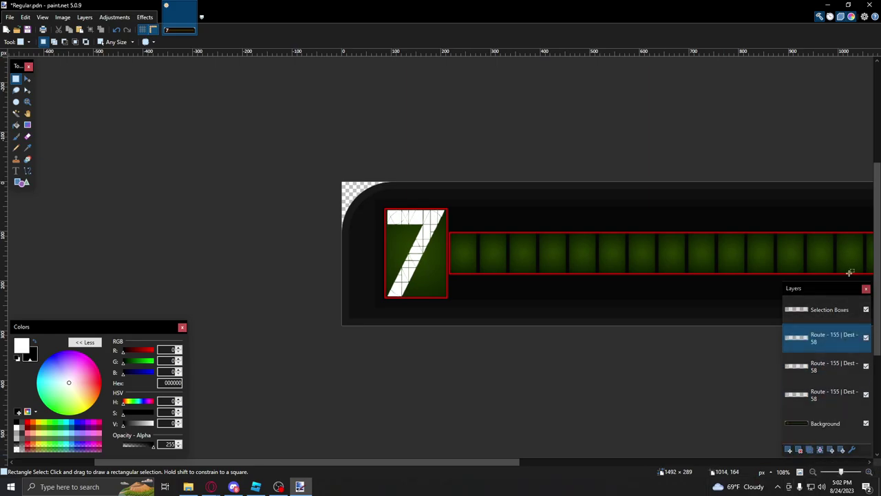
pyautogui.click(866, 337)
pyautogui.click(866, 366)
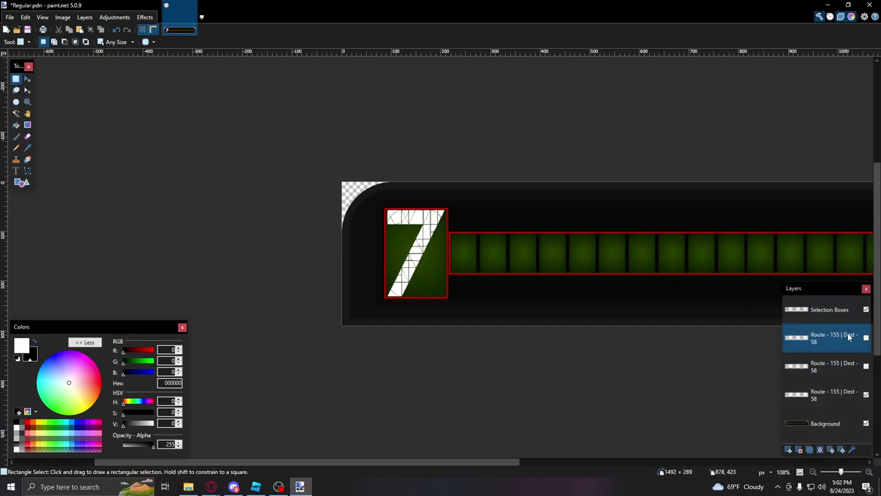
pyautogui.click(865, 365)
pyautogui.click(866, 337)
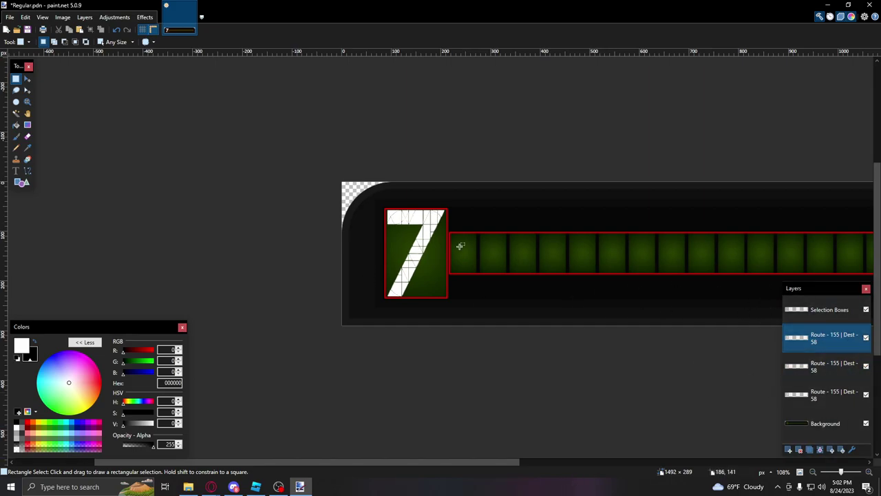
pyautogui.keyDown('ctrl'); pyautogui.scroll(-3, 481, 227); pyautogui.keyUp('ctrl')
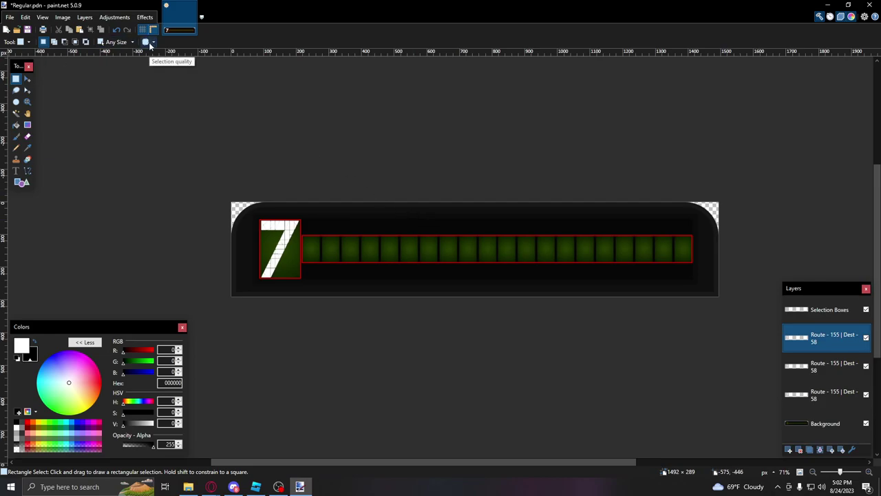
# Step: On the bottom route layer, set the Text tool to R142A Exterior LCD Destination at size 58
pyautogui.click(16, 172)
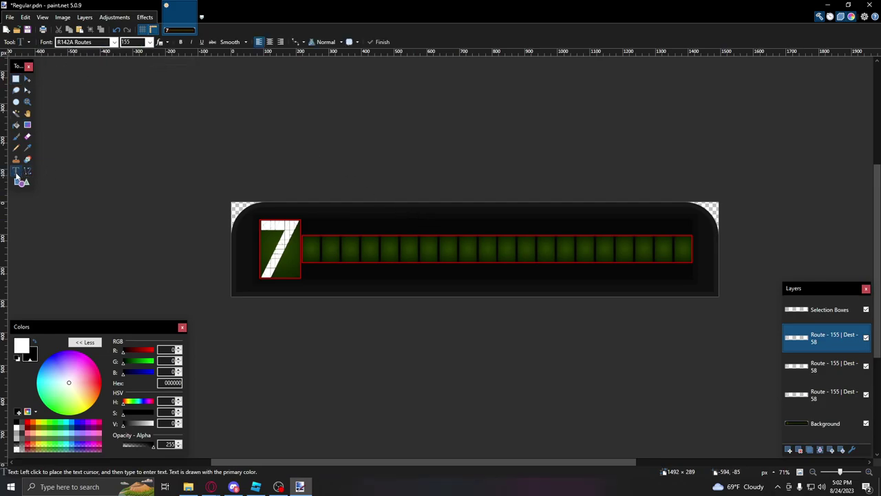
pyautogui.click(800, 393)
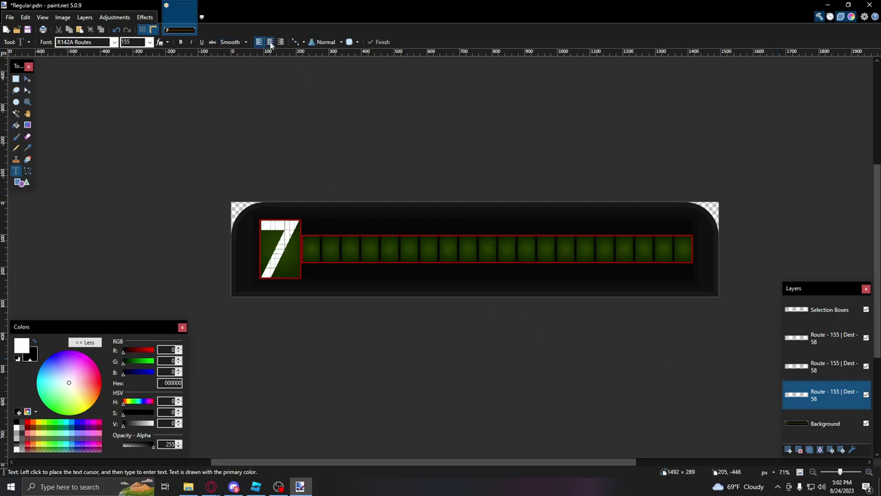
pyautogui.doubleClick(131, 42)
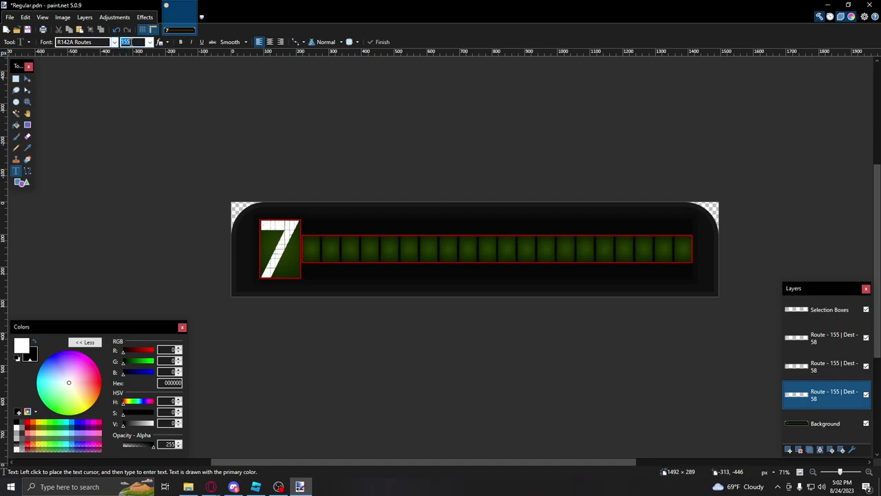
pyautogui.click(113, 42)
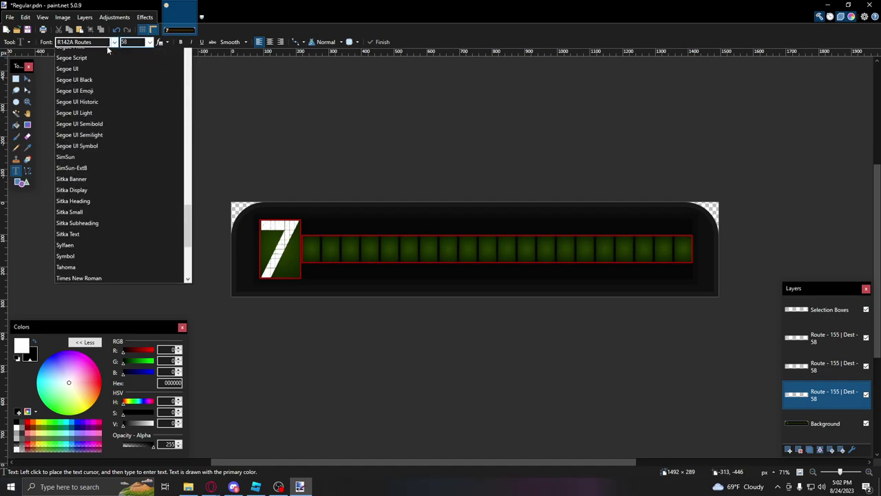
pyautogui.scroll(1, 155, 135)
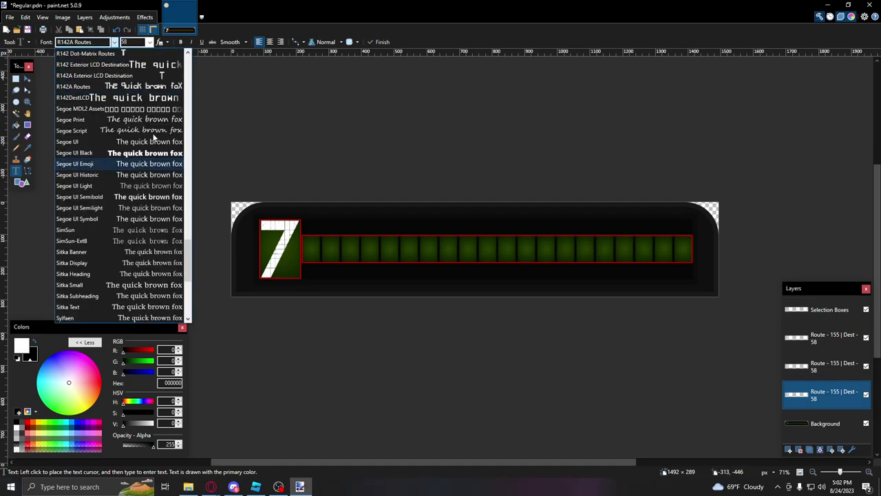
pyautogui.click(89, 75)
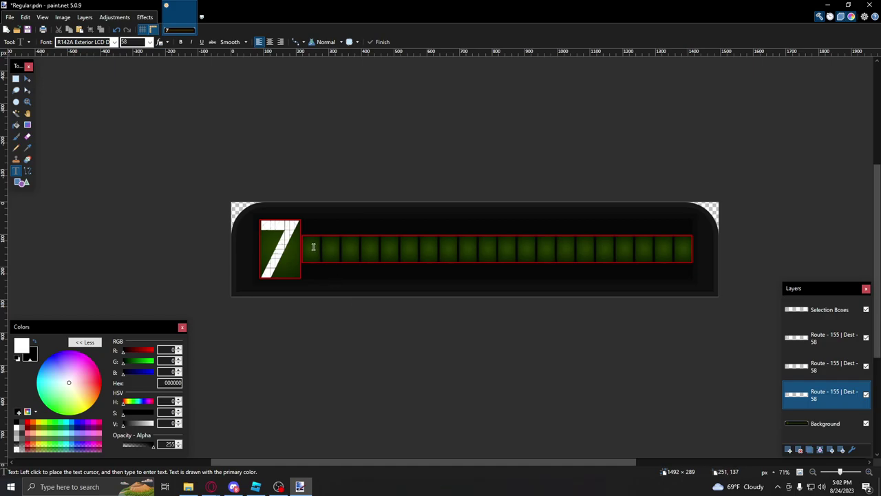
# Step: Try a test letter A in the green destination box and reposition it
pyautogui.click(312, 246)
pyautogui.write('A')
pyautogui.keyDown('ctrl'); pyautogui.scroll(7, 335, 247); pyautogui.keyUp('ctrl')
pyautogui.moveTo(475, 258); pyautogui.dragTo(391, 270)
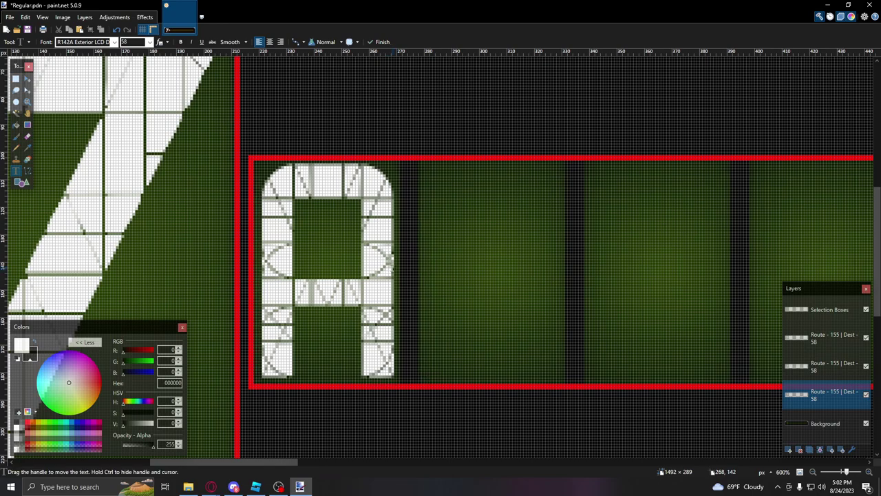
pyautogui.keyDown('ctrl'); pyautogui.scroll(3, 429, 380); pyautogui.keyUp('ctrl')
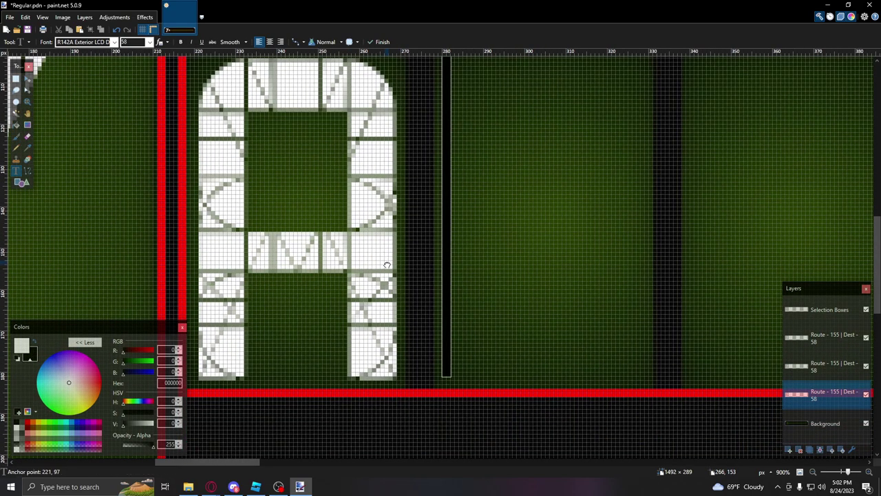
pyautogui.keyDown('ctrl'); pyautogui.scroll(-2, 386, 265); pyautogui.keyUp('ctrl')
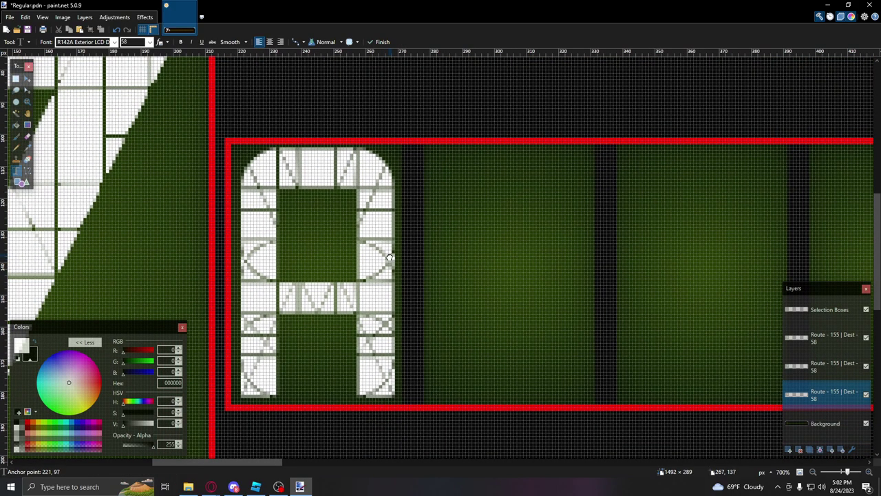
pyautogui.keyDown('ctrl'); pyautogui.scroll(-6, 389, 258); pyautogui.keyUp('ctrl')
pyautogui.press('BackSpace')
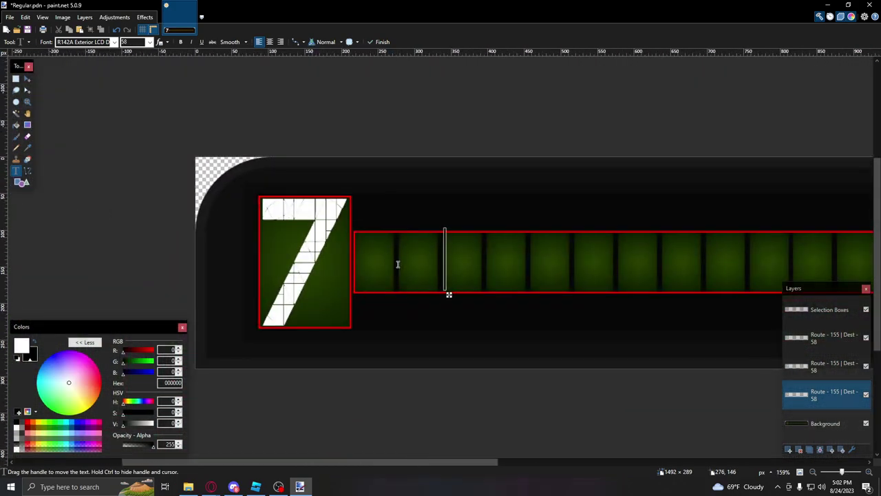
pyautogui.press('BackSpace')
pyautogui.press('BackSpace')
pyautogui.press('BackSpace')
pyautogui.press('BackSpace')
pyautogui.write('A')
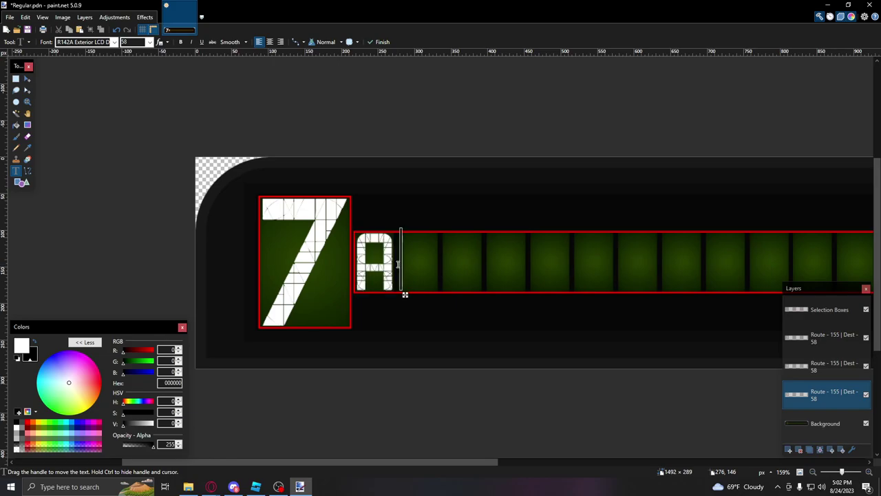
pyautogui.keyDown('ctrl'); pyautogui.scroll(5, 398, 264); pyautogui.keyUp('ctrl')
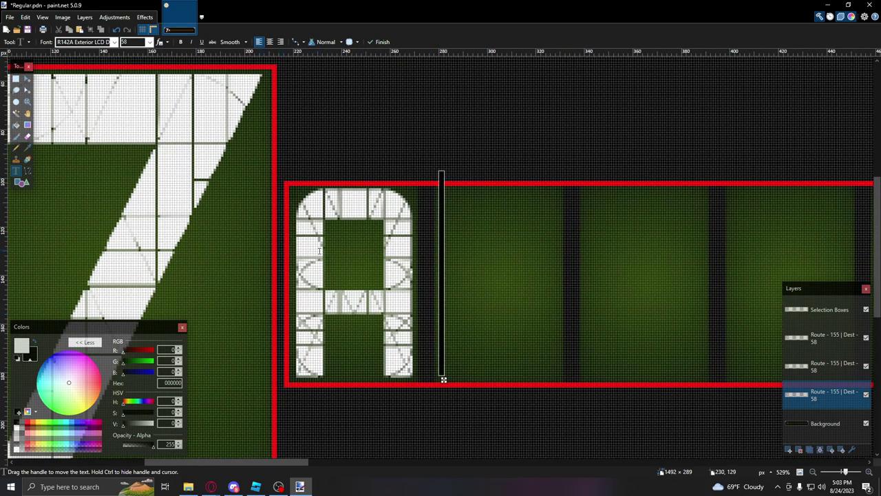
pyautogui.keyDown('ctrl'); pyautogui.scroll(-4, 380, 276); pyautogui.keyUp('ctrl')
pyautogui.keyDown('ctrl'); pyautogui.scroll(-4, 398, 256); pyautogui.keyUp('ctrl')
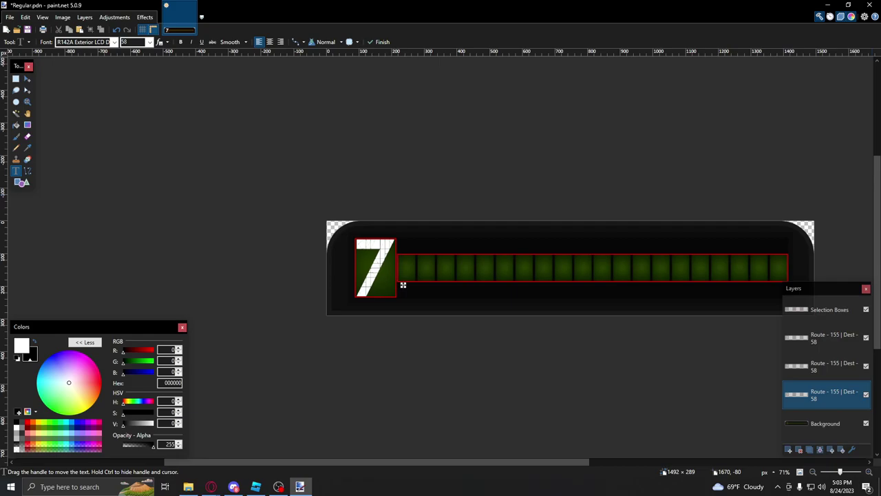
# Step: Check the MTA Sign Listings sheet, then toggle the Selection Boxes layer off and on to preview
pyautogui.hotkey('alt', 'Tab')
pyautogui.hotkey('alt', 'Tab')
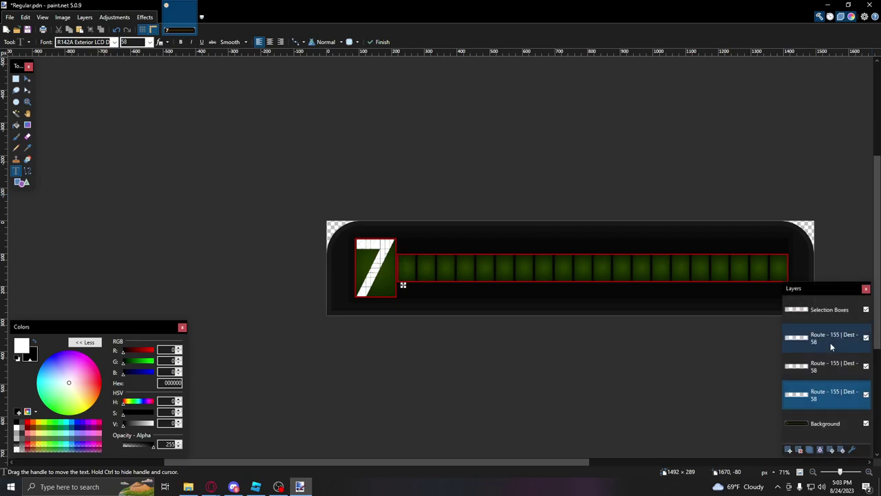
pyautogui.click(866, 310)
pyautogui.click(865, 310)
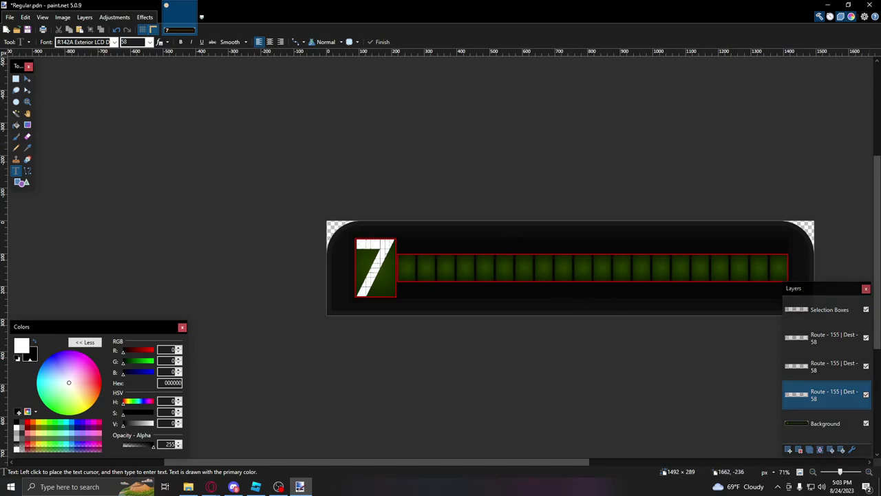
# Step: Search 'R188 Skips 111 signage' and play the R188 Southbound 7 signage video to the 34-HUDSON sign
pyautogui.hotkey('alt', 'Tab')
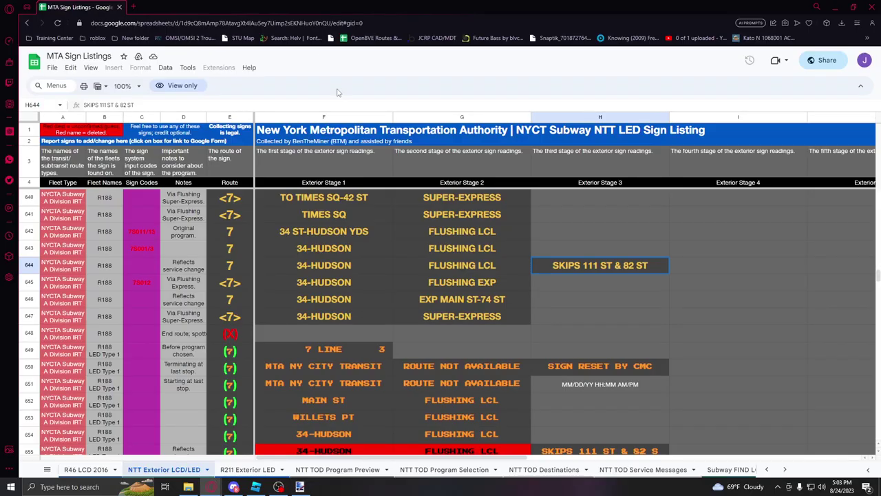
pyautogui.click(131, 7)
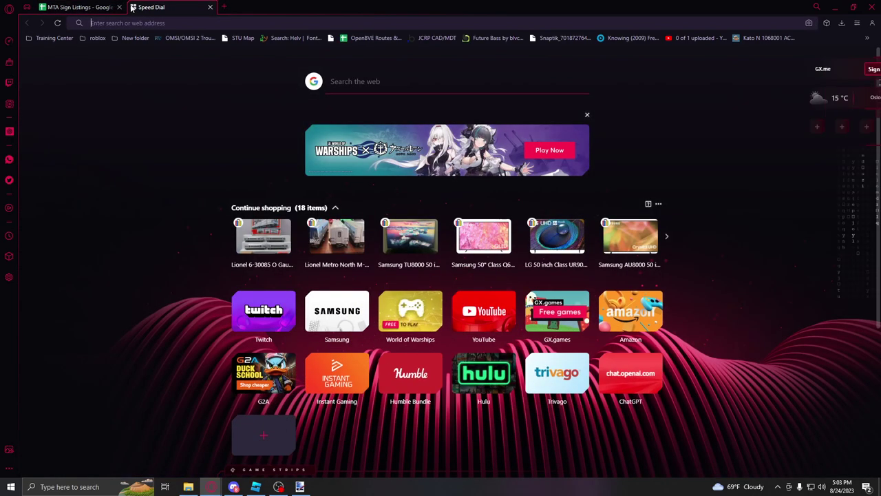
pyautogui.write('R188 Ski')
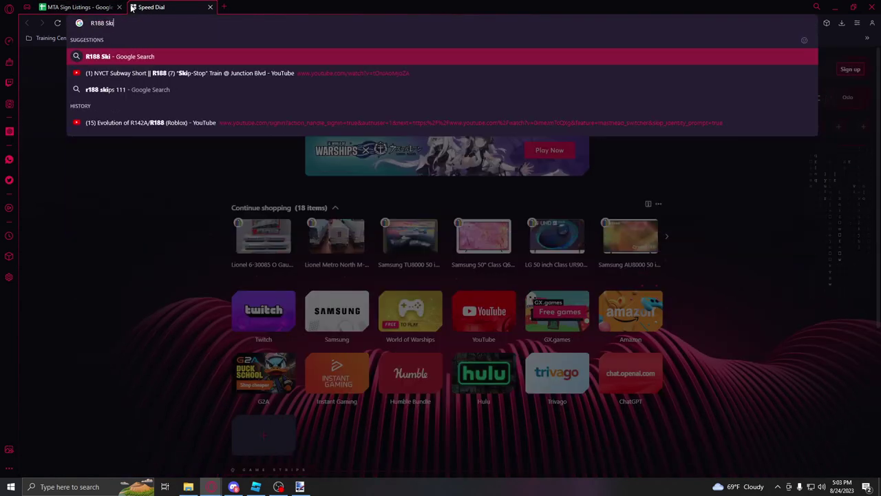
pyautogui.write('ps 111 signage')
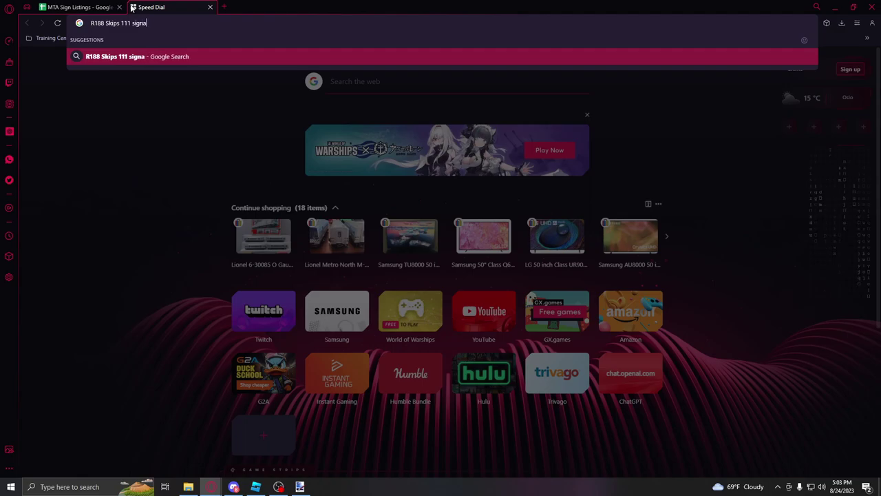
pyautogui.press('Return')
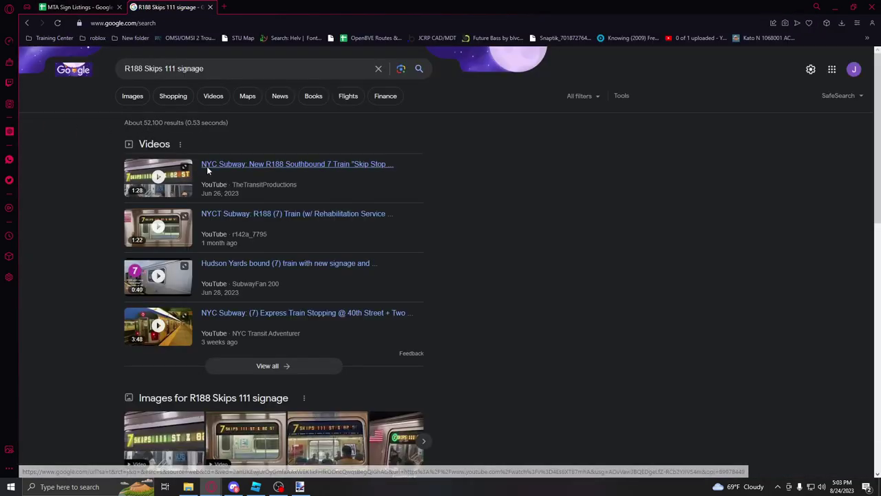
pyautogui.click(207, 166)
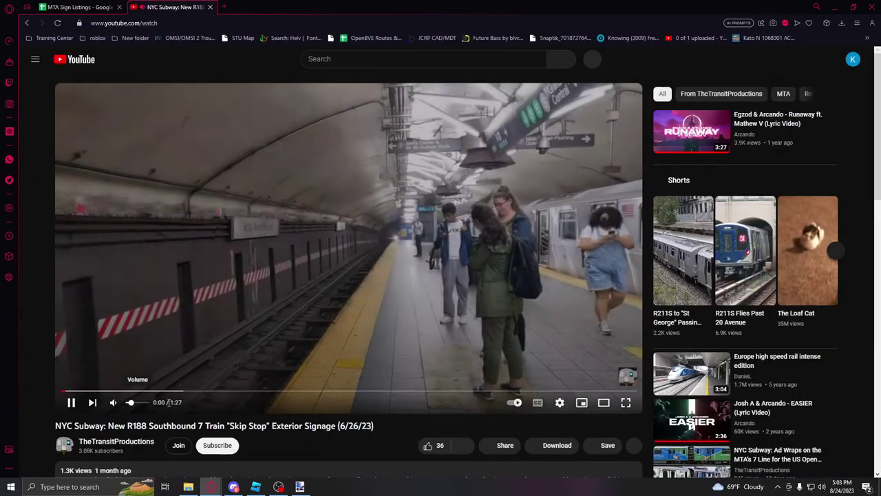
pyautogui.press('Right')
pyautogui.press('Right')
pyautogui.press('Right')
pyautogui.press('Right')
pyautogui.press('Right')
pyautogui.press('Right')
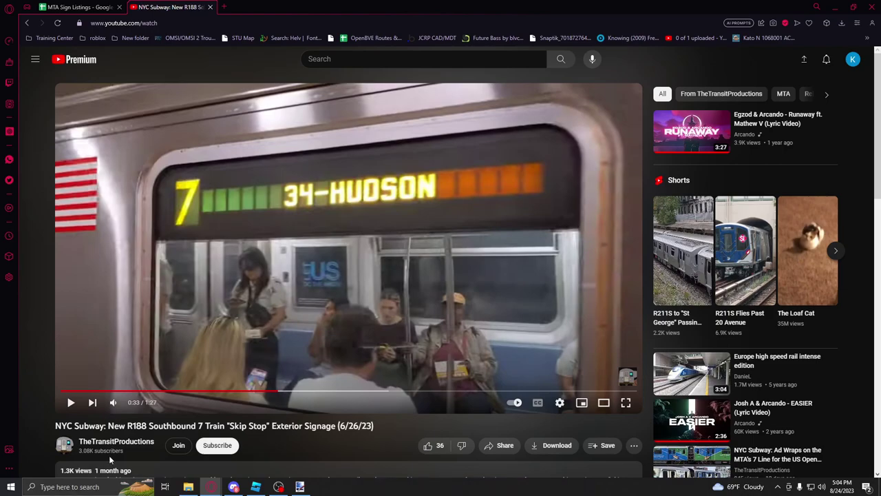
pyautogui.scroll(-2, 110, 451)
pyautogui.scroll(2, 146, 357)
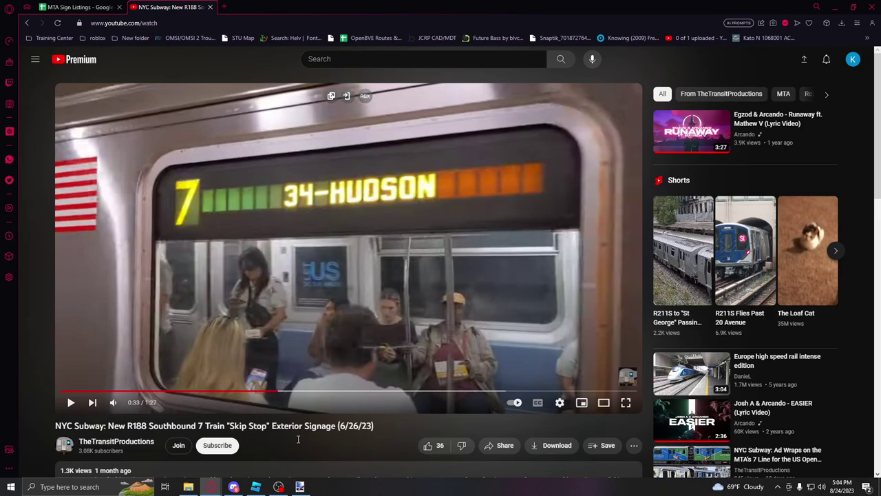
# Step: Letter 34-HUDSON in the green destination box beside the 7
pyautogui.click(301, 486)
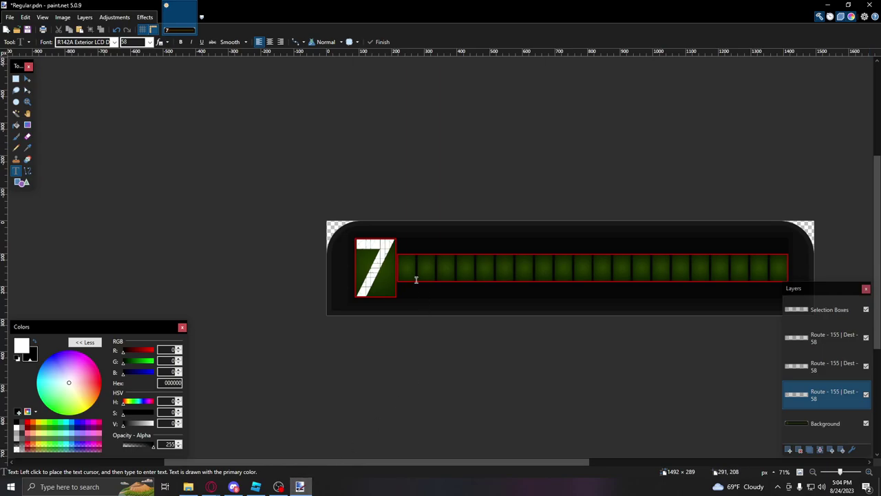
pyautogui.keyDown('ctrl'); pyautogui.scroll(5, 409, 266); pyautogui.keyUp('ctrl')
pyautogui.write('3')
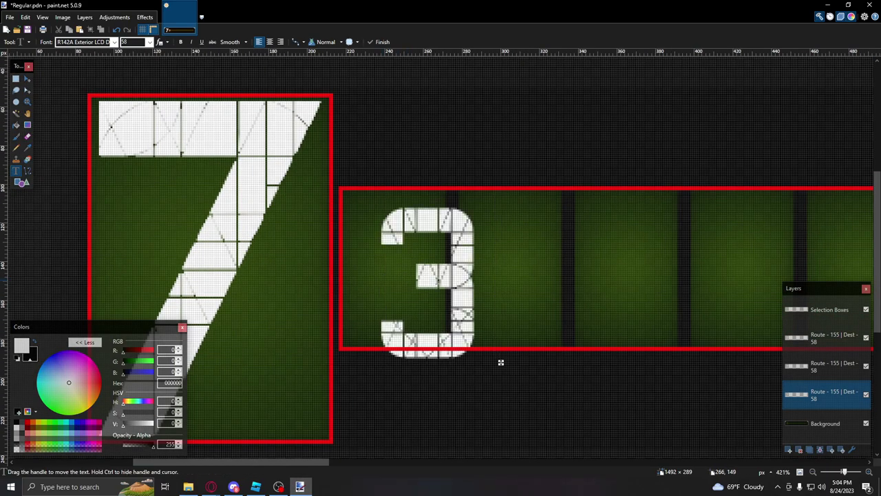
pyautogui.moveTo(489, 362); pyautogui.dragTo(463, 351)
pyautogui.moveTo(431, 245); pyautogui.dragTo(433, 242)
pyautogui.press('Left')
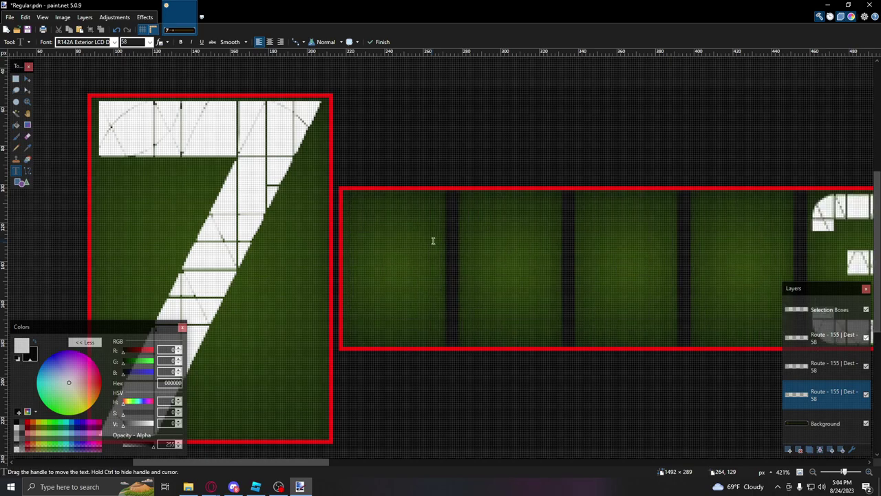
pyautogui.press('Right')
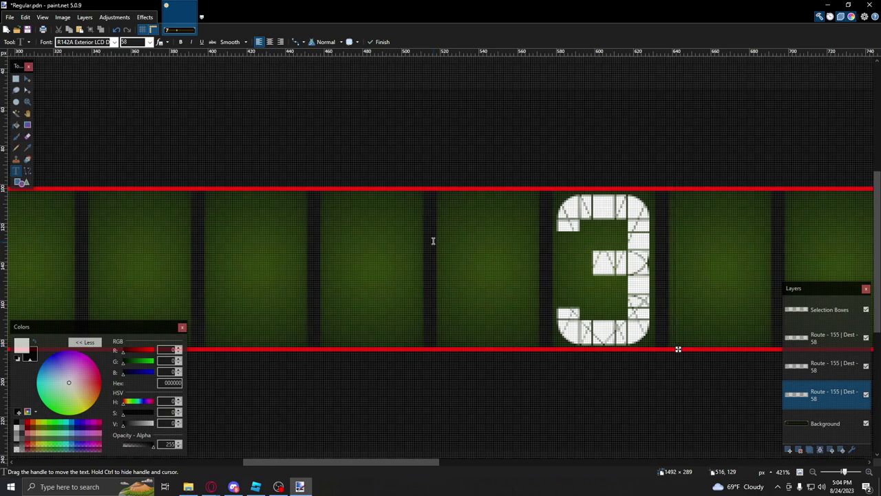
pyautogui.write('4-')
pyautogui.write('HUDSON')
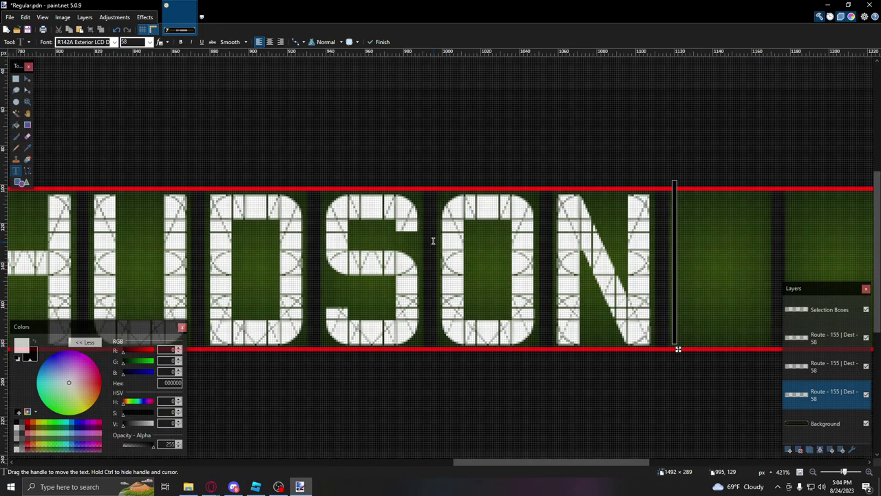
pyautogui.keyDown('ctrl'); pyautogui.scroll(-2, 443, 239); pyautogui.keyUp('ctrl')
pyautogui.keyDown('ctrl'); pyautogui.scroll(-7, 442, 240); pyautogui.keyUp('ctrl')
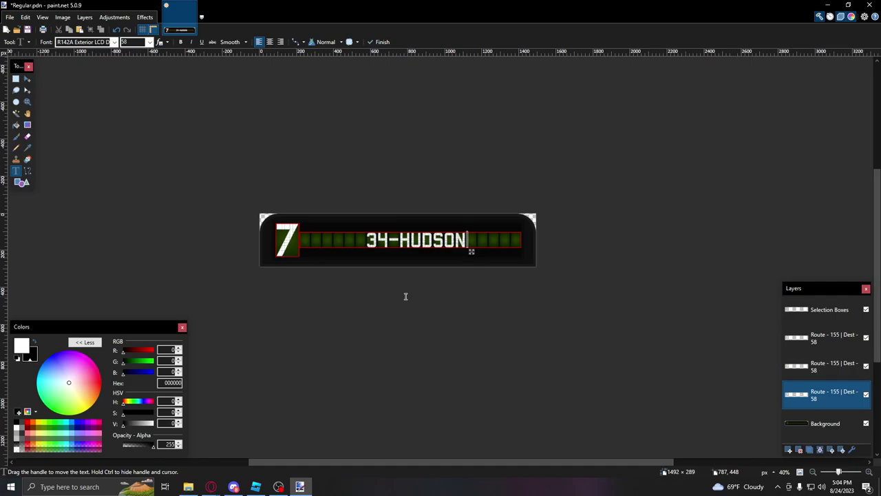
# Step: Hide the 34-HUDSON and old HUDSON text layers and start new text in the destination box
pyautogui.click(865, 394)
pyautogui.click(829, 366)
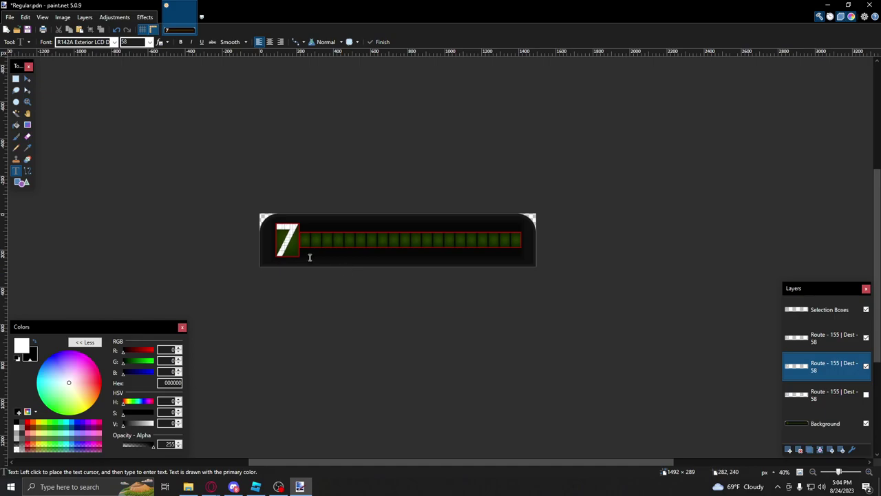
pyautogui.keyDown('ctrl'); pyautogui.scroll(8, 316, 258); pyautogui.keyUp('ctrl')
pyautogui.click(299, 234)
# Step: Type a placeholder A, then pause the YouTube reference video to check the destination
pyautogui.write('A')
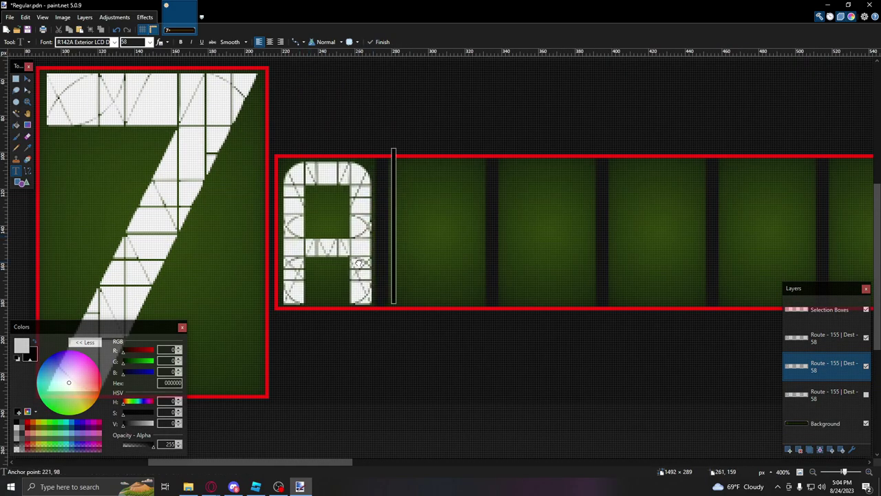
pyautogui.click(211, 487)
pyautogui.click(264, 448)
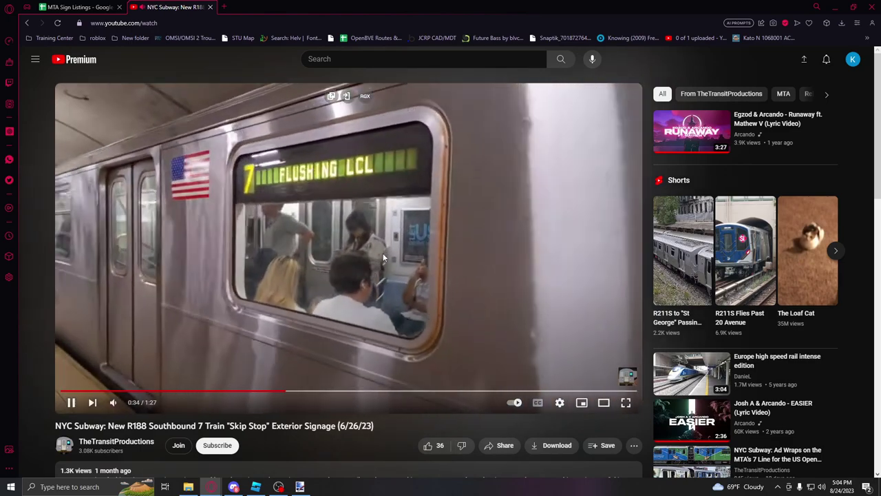
pyautogui.click(383, 256)
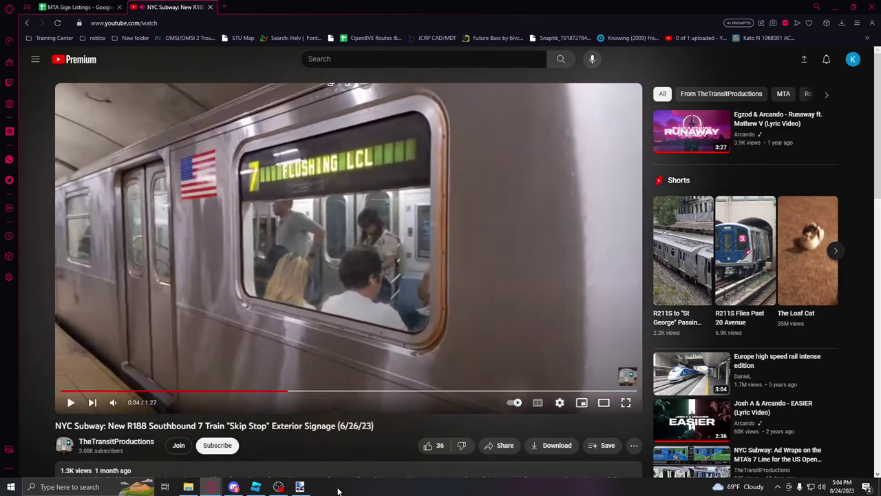
# Step: Replace the placeholder with FLUSHING LCL, then hide that text layer
pyautogui.click(300, 487)
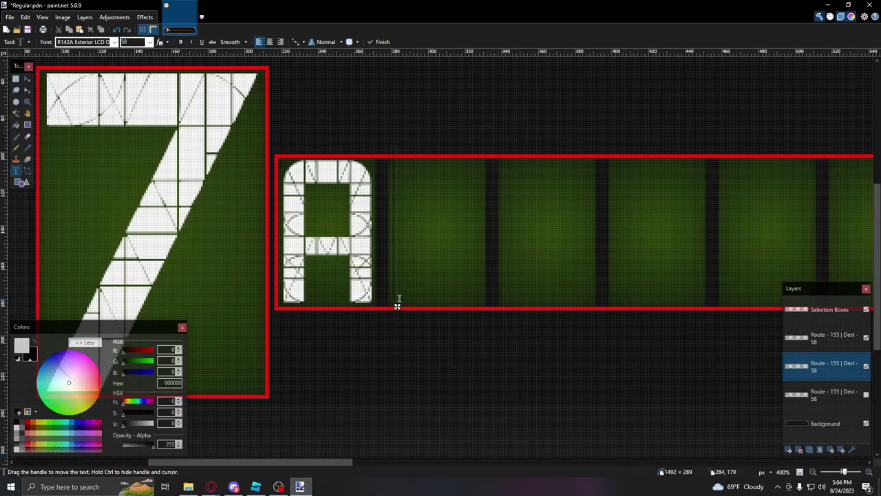
pyautogui.press('BackSpace')
pyautogui.write('FLUSHING')
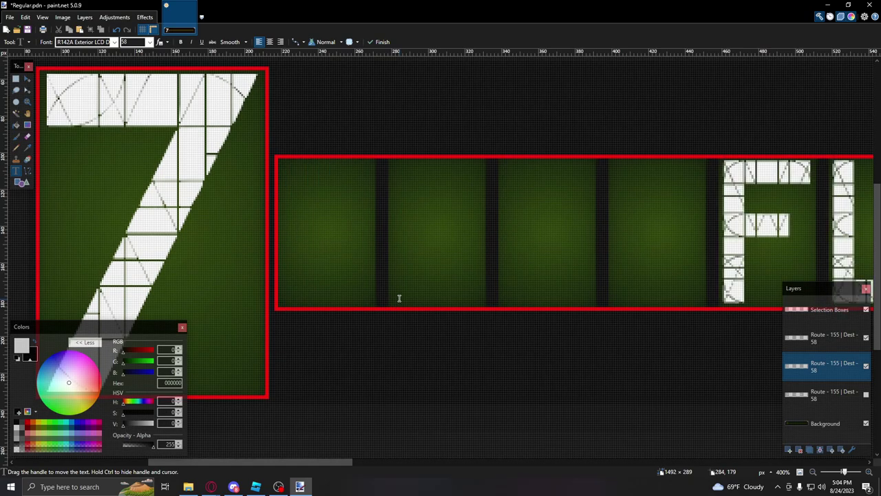
pyautogui.write(' LOCAL')
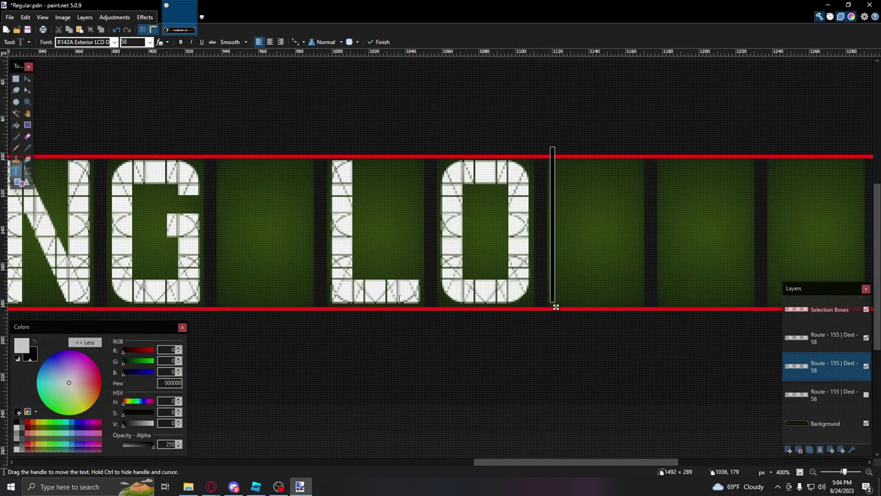
pyautogui.keyDown('ctrl'); pyautogui.scroll(-3, 393, 295); pyautogui.keyUp('ctrl')
pyautogui.press('BackSpace')
pyautogui.press('BackSpace')
pyautogui.press('BackSpace')
pyautogui.press('BackSpace')
pyautogui.write('CL')
pyautogui.keyDown('ctrl'); pyautogui.scroll(4, 393, 296); pyautogui.keyUp('ctrl')
pyautogui.keyDown('ctrl'); pyautogui.scroll(-7, 477, 290); pyautogui.keyUp('ctrl')
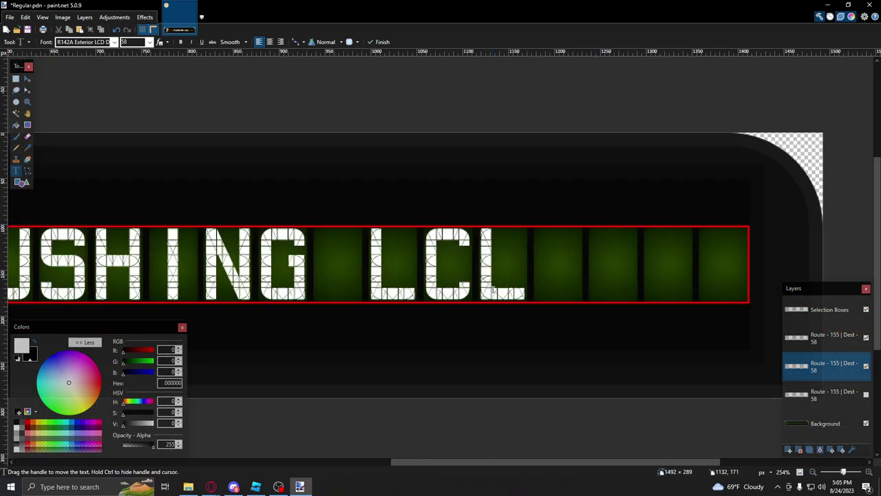
pyautogui.keyDown('ctrl'); pyautogui.scroll(5, 491, 258); pyautogui.keyUp('ctrl')
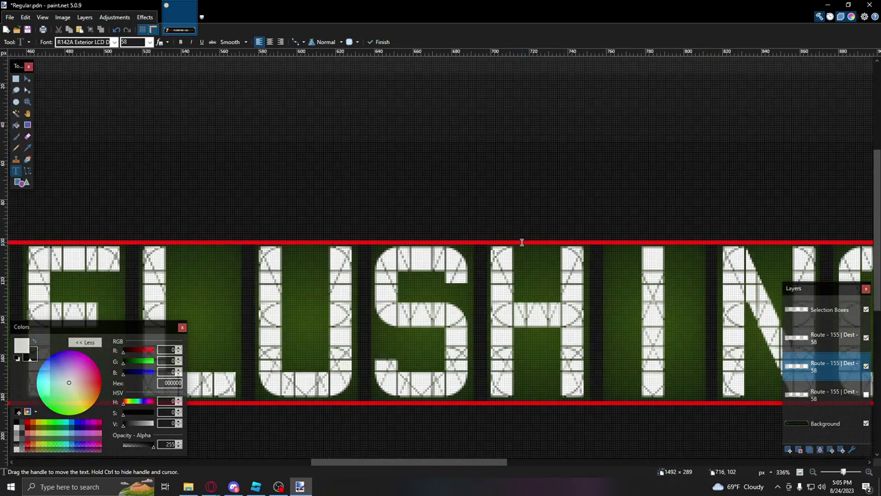
pyautogui.keyDown('ctrl'); pyautogui.scroll(-5, 532, 220); pyautogui.keyUp('ctrl')
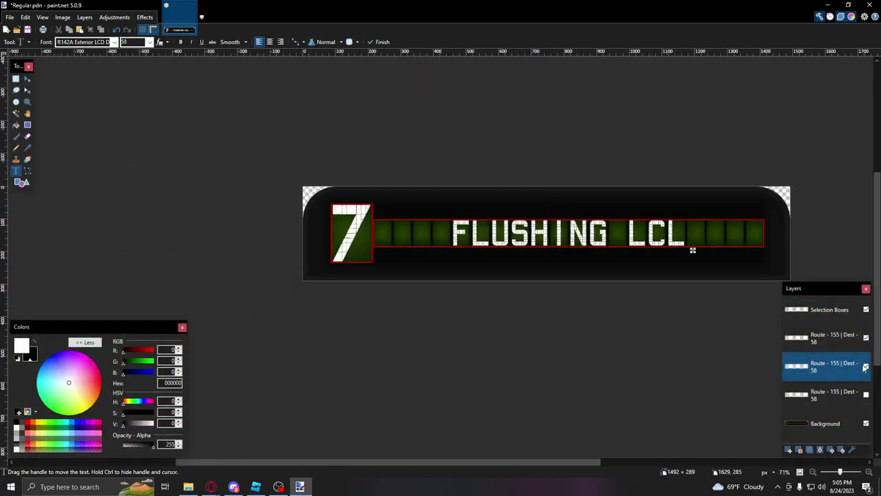
pyautogui.click(866, 366)
# Step: Letter SKIPS 111 ST & 82 ST in the top route layer's destination box and commit it
pyautogui.click(820, 338)
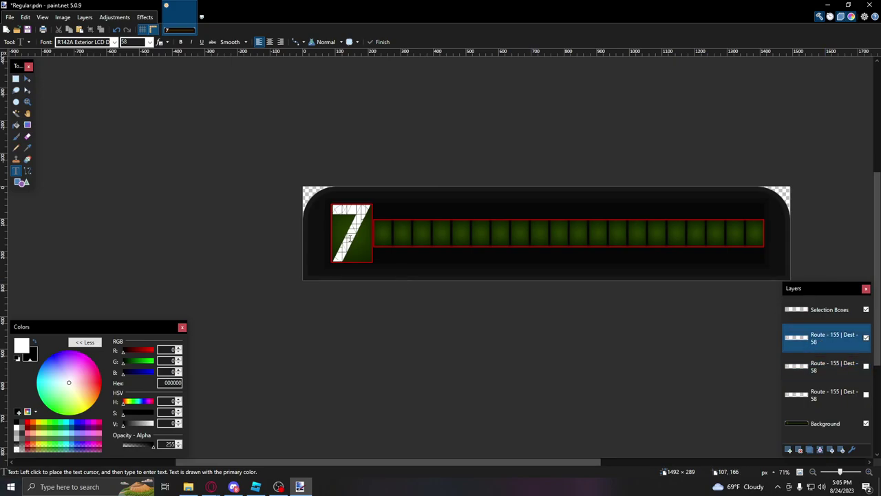
pyautogui.keyDown('ctrl'); pyautogui.scroll(6, 342, 237); pyautogui.keyUp('ctrl')
pyautogui.click(321, 214)
pyautogui.write('S')
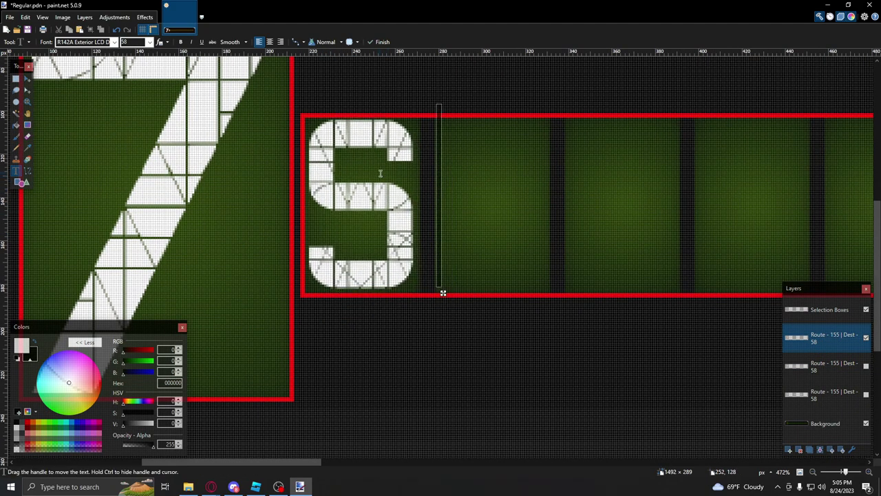
pyautogui.keyDown('ctrl'); pyautogui.scroll(-5, 381, 175); pyautogui.keyUp('ctrl')
pyautogui.write('KIPS')
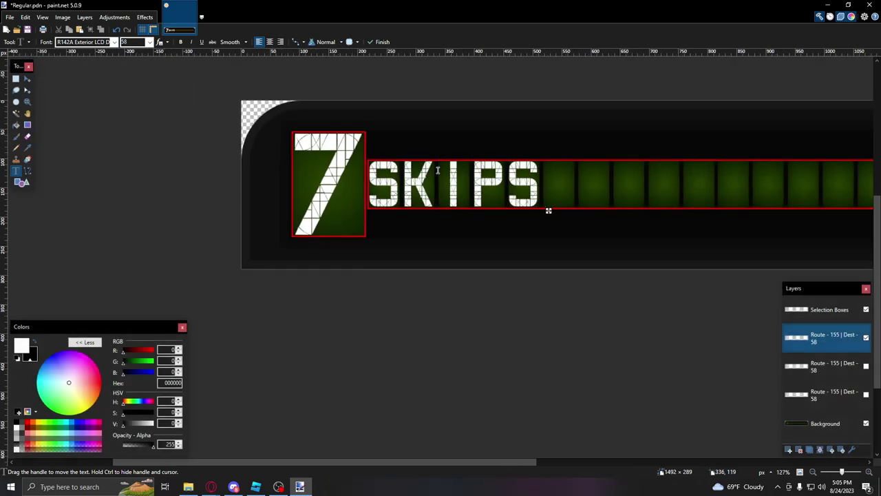
pyautogui.write(' 111 STX')
pyautogui.press('BackSpace')
pyautogui.write('X 82 ST')
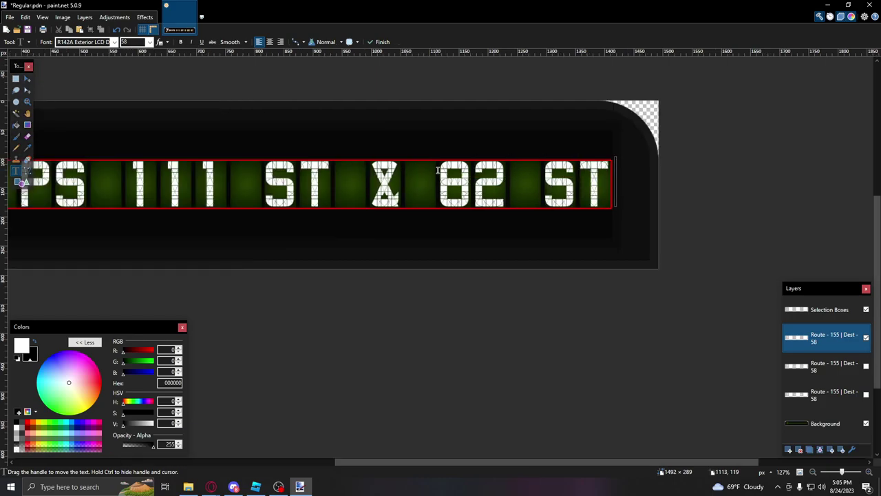
pyautogui.keyDown('ctrl'); pyautogui.scroll(-3, 437, 170); pyautogui.keyUp('ctrl')
pyautogui.click(16, 80)
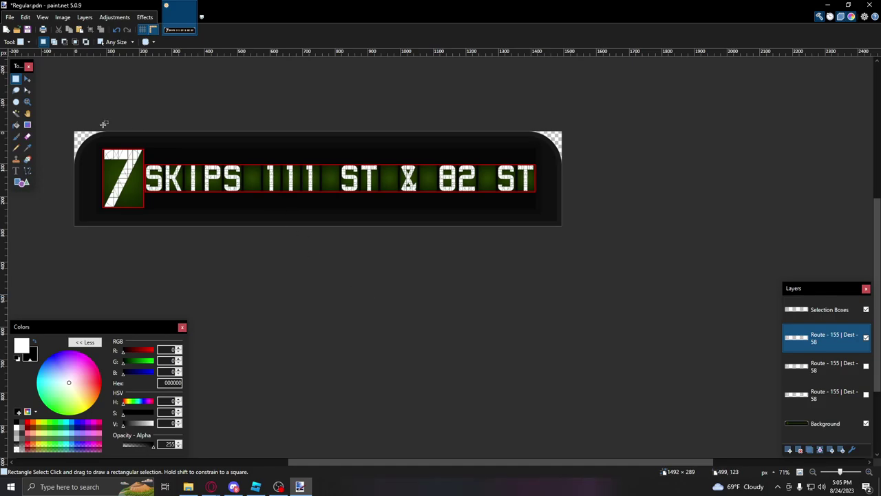
# Step: Hide the Selection Boxes layer and toggle the Background layer off and on to check transparency
pyautogui.click(15, 114)
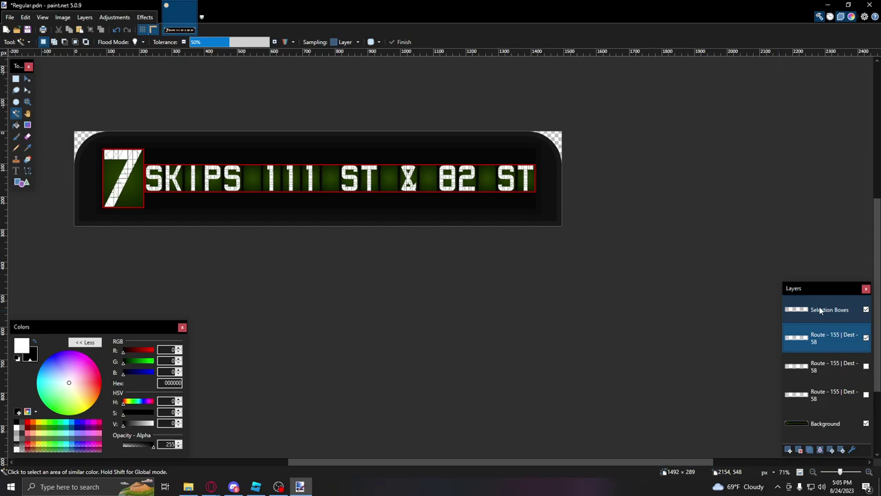
pyautogui.click(819, 311)
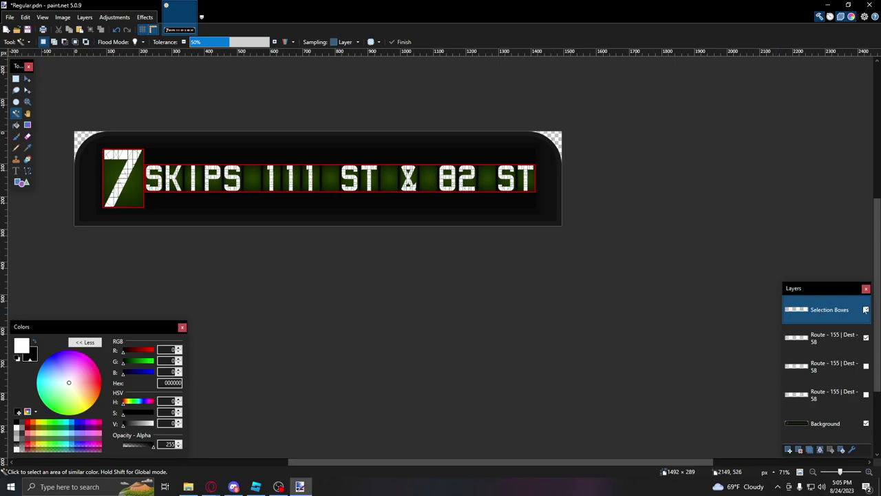
pyautogui.keyDown('ctrl'); pyautogui.scroll(8, 148, 175); pyautogui.keyUp('ctrl')
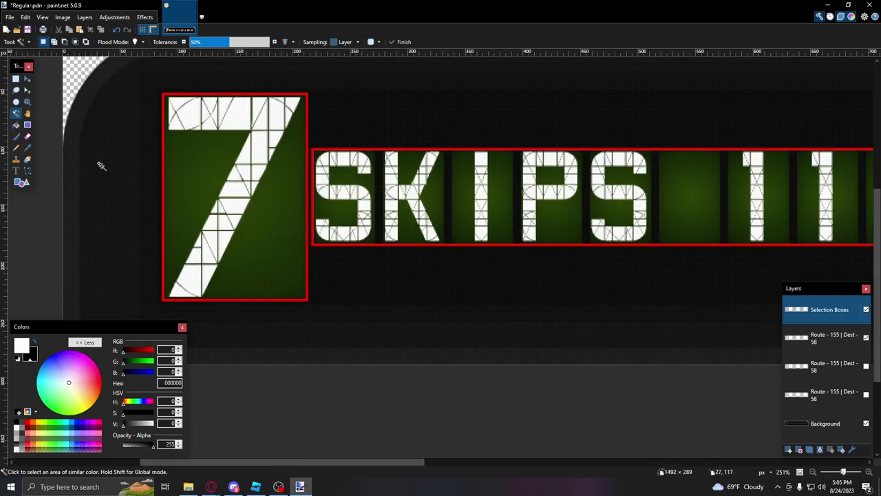
pyautogui.keyDown('ctrl'); pyautogui.scroll(-4, 429, 276); pyautogui.keyUp('ctrl')
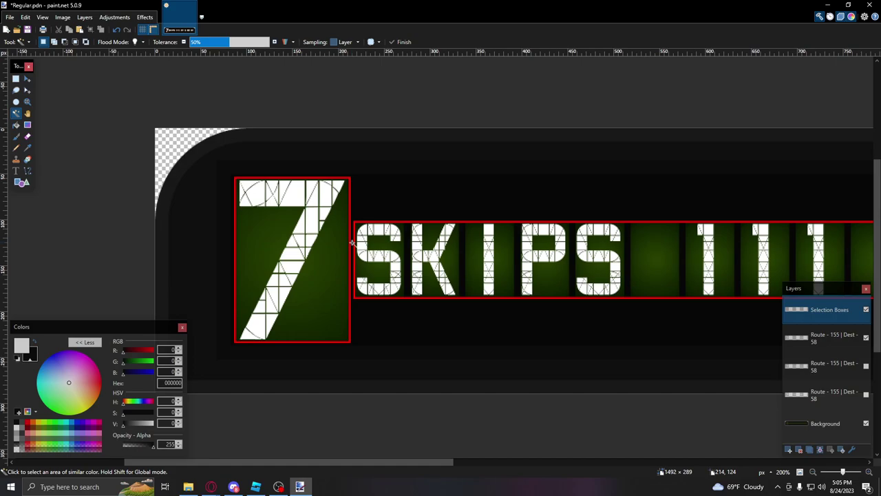
pyautogui.click(866, 309)
pyautogui.keyDown('ctrl'); pyautogui.scroll(-5, 499, 196); pyautogui.keyUp('ctrl')
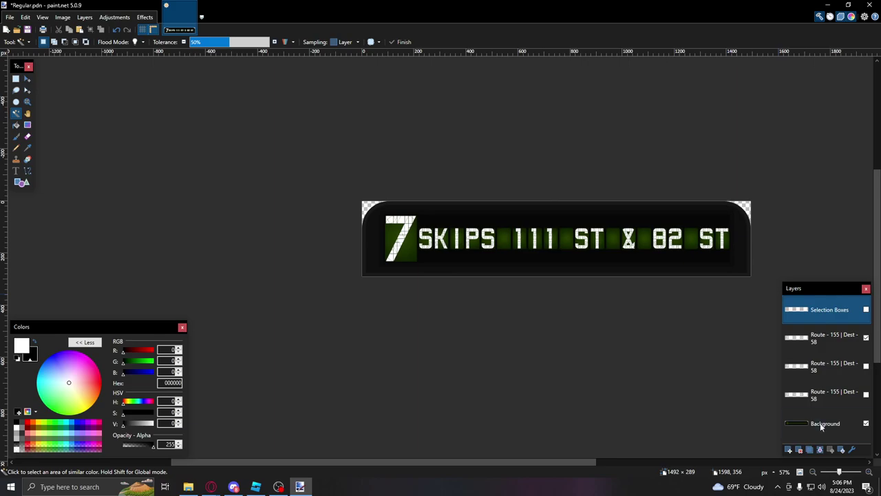
pyautogui.click(866, 423)
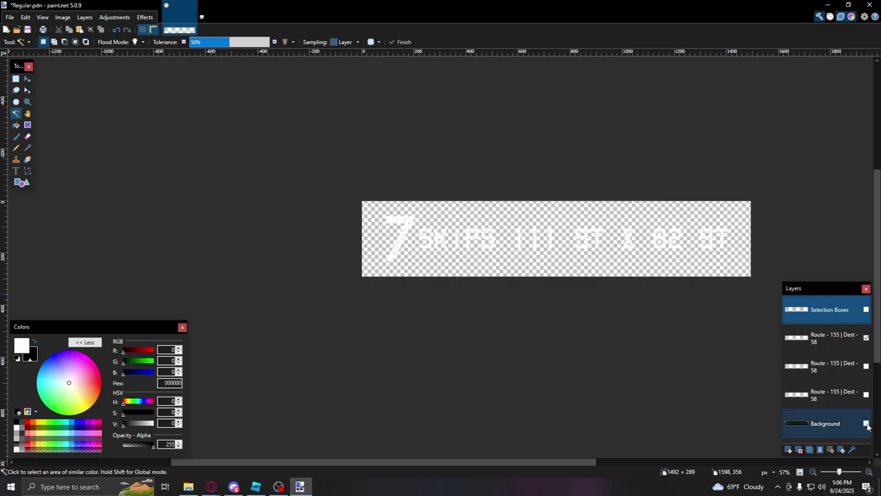
pyautogui.click(866, 423)
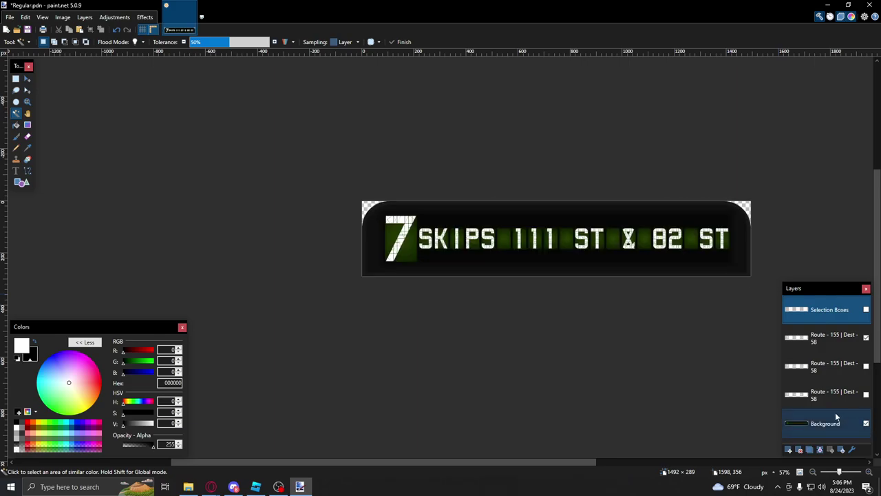
# Step: Show the selection boxes again, Magic Wand-select the 7 route box, and activate the route layer
pyautogui.click(865, 310)
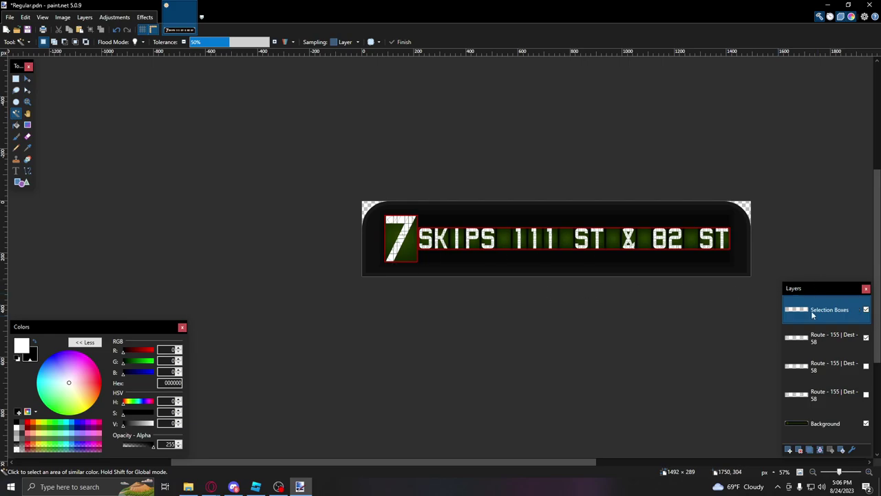
pyautogui.keyDown('ctrl'); pyautogui.scroll(5, 402, 255); pyautogui.keyUp('ctrl')
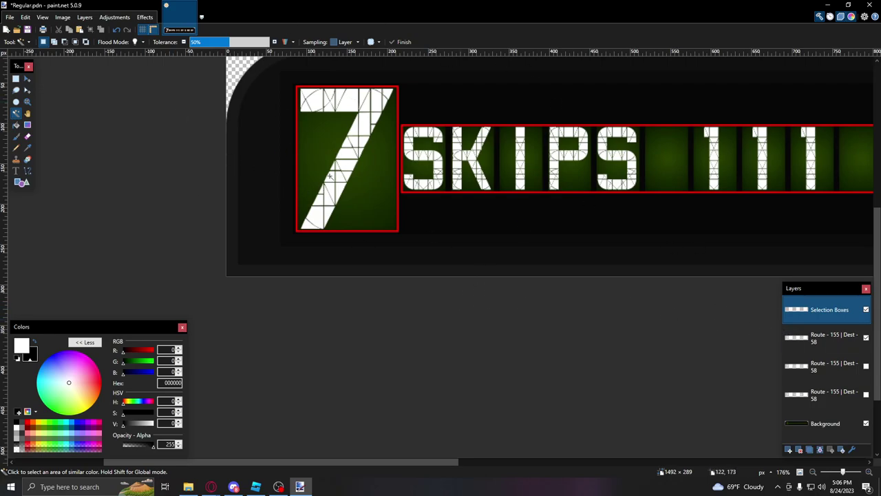
pyautogui.click(346, 134)
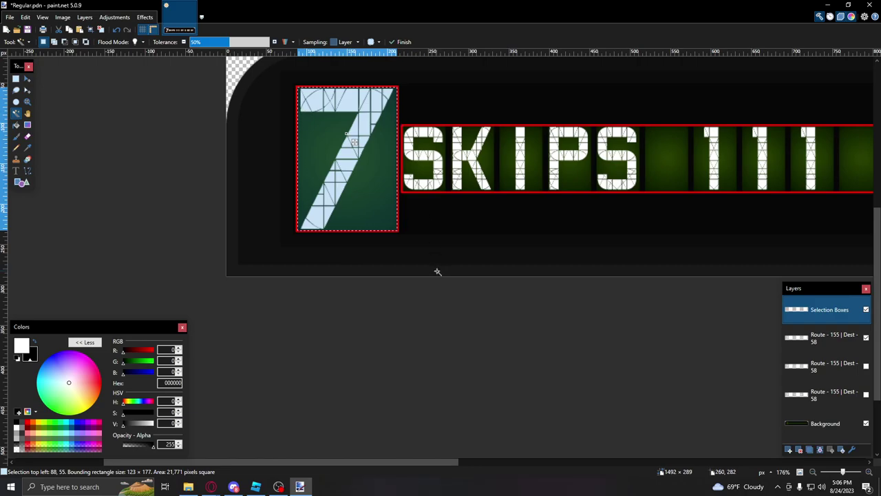
pyautogui.click(824, 349)
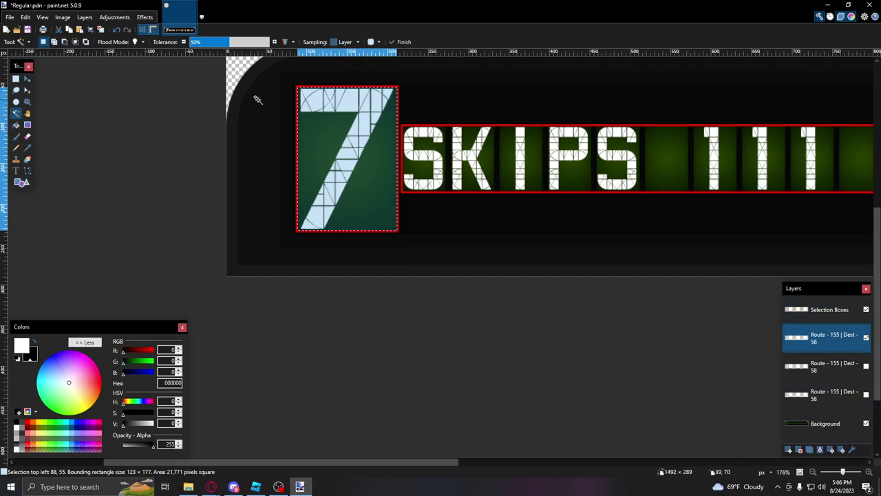
# Step: Paste the copied 7 badge into a new 123 × 177 image
pyautogui.click(6, 29)
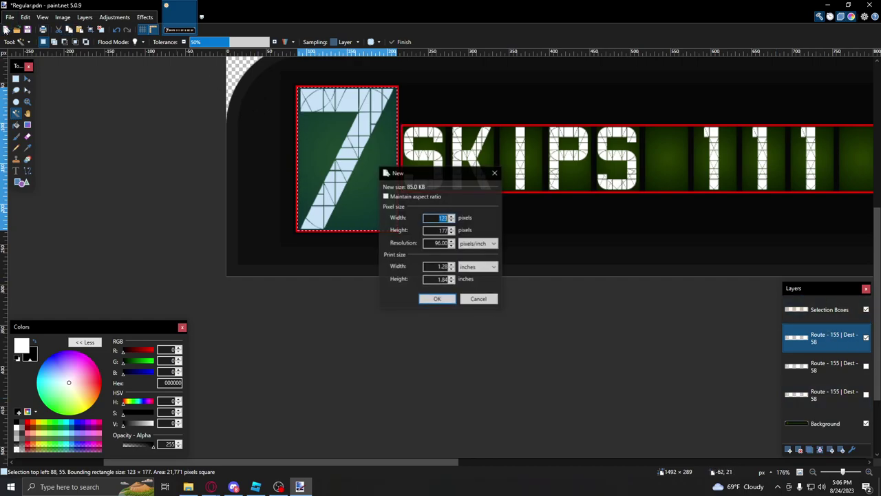
pyautogui.press('Return')
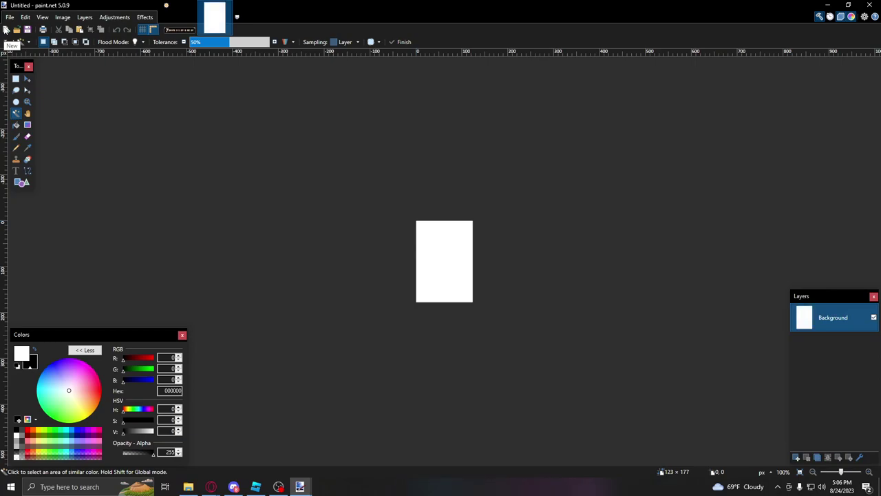
pyautogui.hotkey('ctrl', 'v')
pyautogui.keyDown('ctrl'); pyautogui.scroll(5, 323, 197); pyautogui.keyUp('ctrl')
pyautogui.keyDown('ctrl'); pyautogui.scroll(-5, 593, 284); pyautogui.keyUp('ctrl')
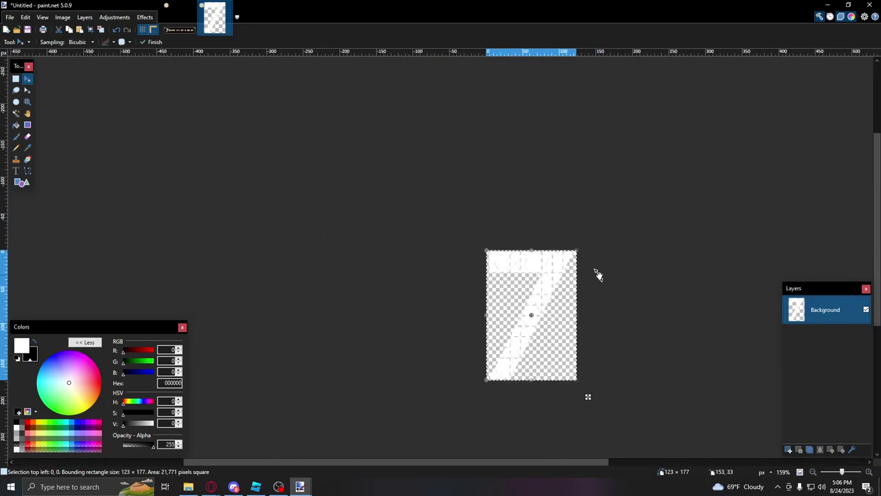
# Step: Save it as Route7.png in a new 'tutorial r188 folder' in Downloads
pyautogui.hotkey('ctrl', 's')
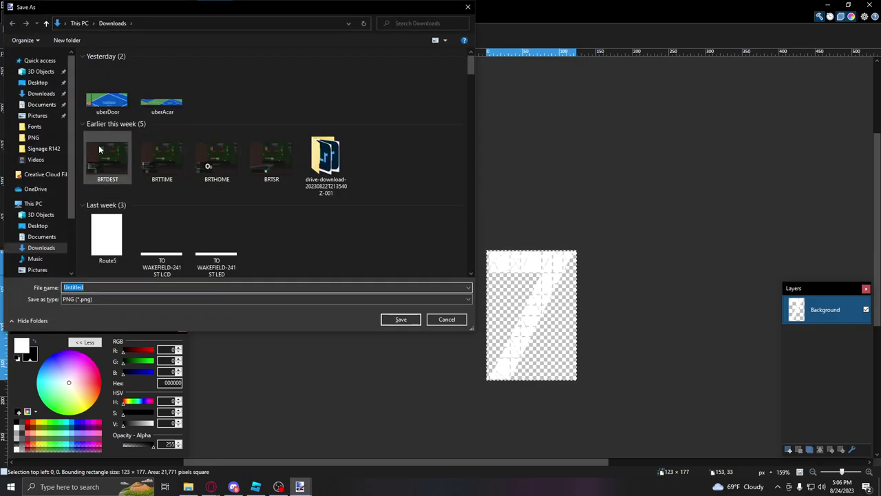
pyautogui.click(62, 40)
pyautogui.write('tutorial r188 folder')
pyautogui.press('Return')
pyautogui.doubleClick(109, 103)
pyautogui.doubleClick(144, 286)
pyautogui.write('Rouet')
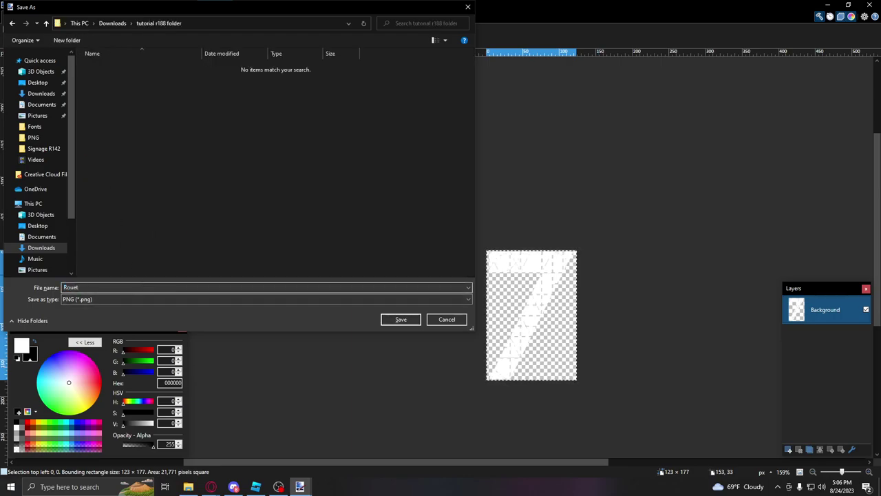
pyautogui.write('Route7')
pyautogui.press('Return')
pyautogui.press('Return')
# Step: Close Route7.png and copy the destination strip from the third route layer of Regular.pdn
pyautogui.click(180, 17)
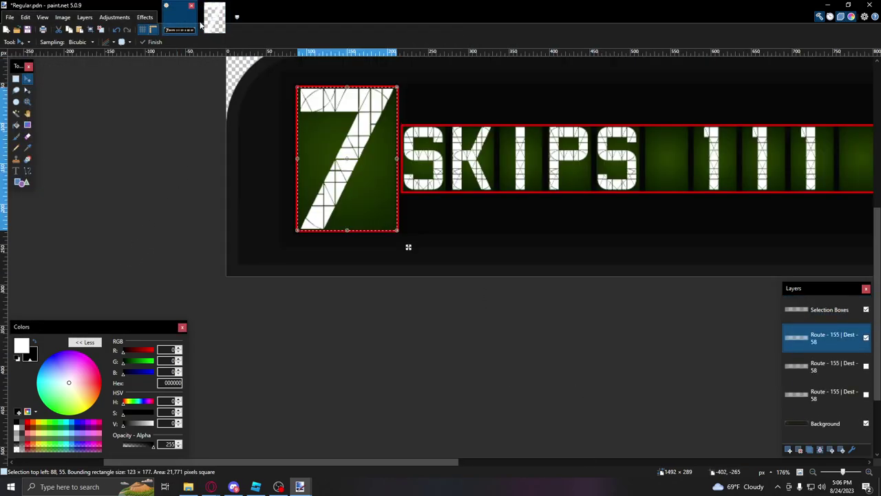
pyautogui.click(226, 6)
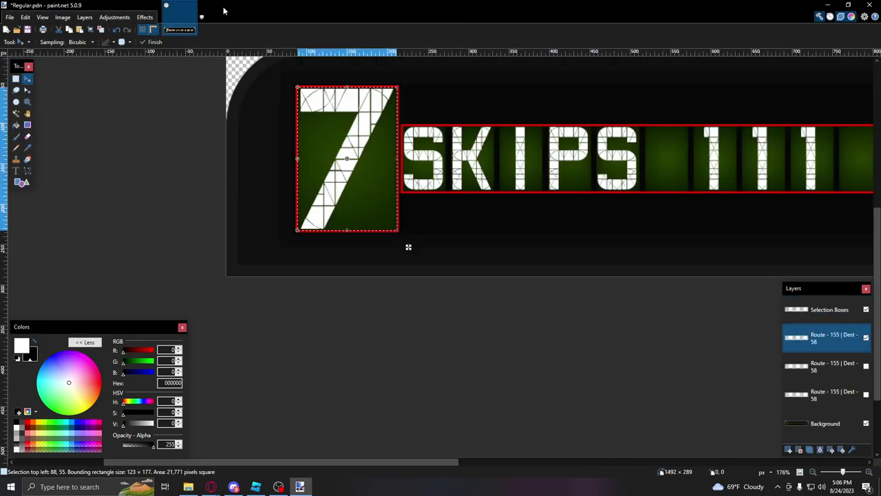
pyautogui.click(16, 114)
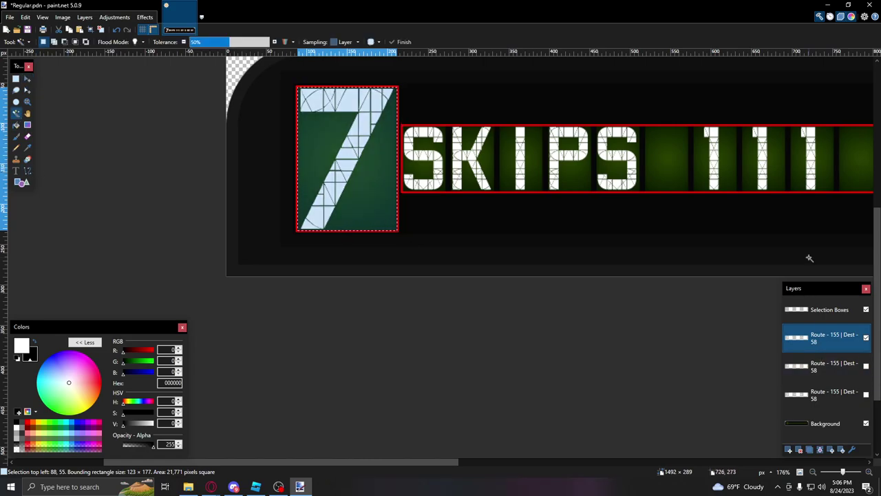
pyautogui.click(830, 310)
pyautogui.keyDown('ctrl'); pyautogui.scroll(-3, 555, 252); pyautogui.keyUp('ctrl')
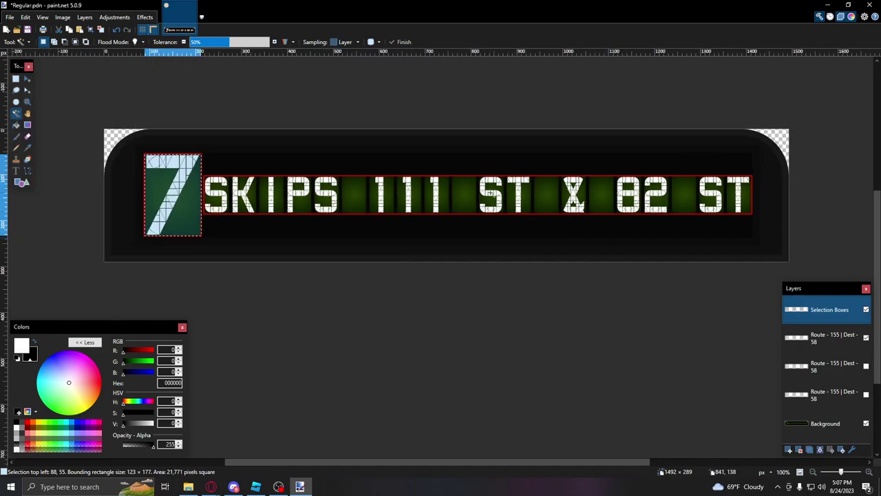
pyautogui.click(257, 197)
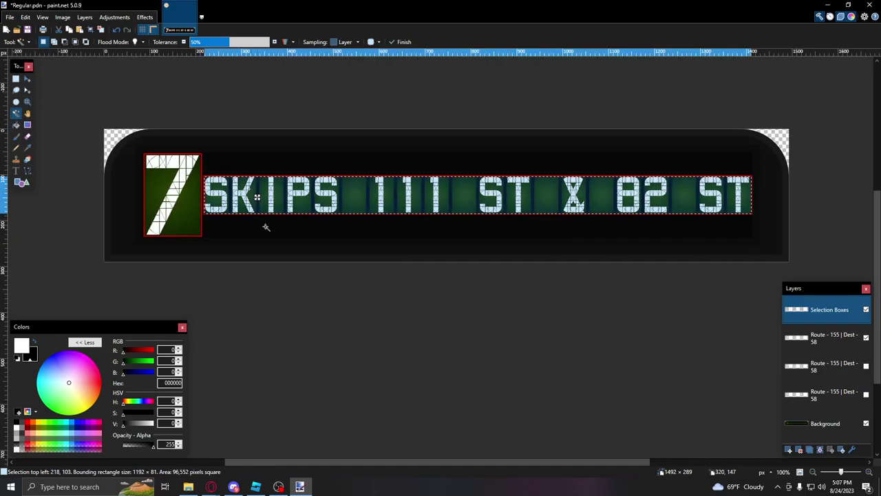
pyautogui.click(829, 394)
pyautogui.hotkey('ctrl', 'c')
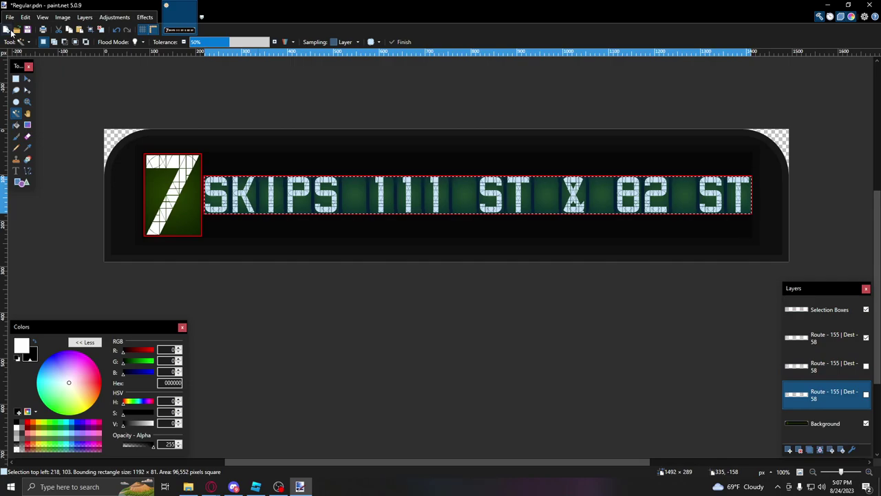
# Step: Paste the strip into a new 1192 × 81 image and save it as 34-HUDSON.png
pyautogui.click(6, 29)
pyautogui.press('Return')
pyautogui.hotkey('ctrl', 'v')
pyautogui.hotkey('ctrl', 's')
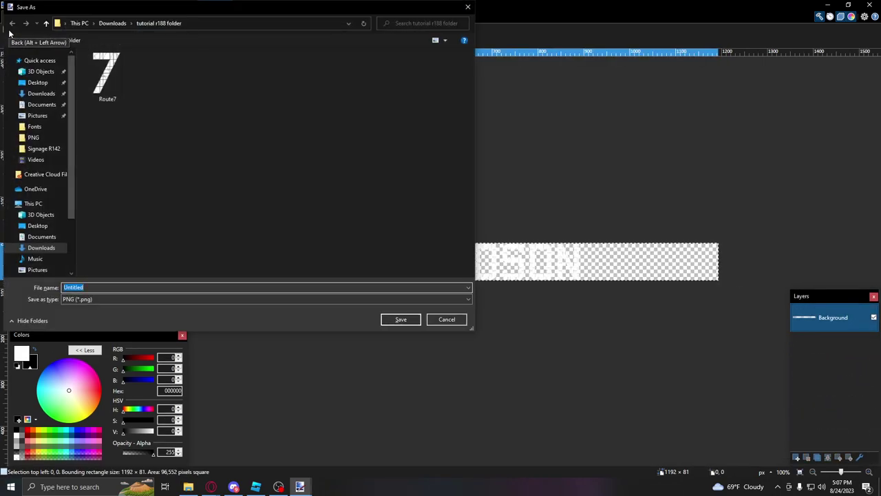
pyautogui.write('34-HUDSON')
pyautogui.press('Return')
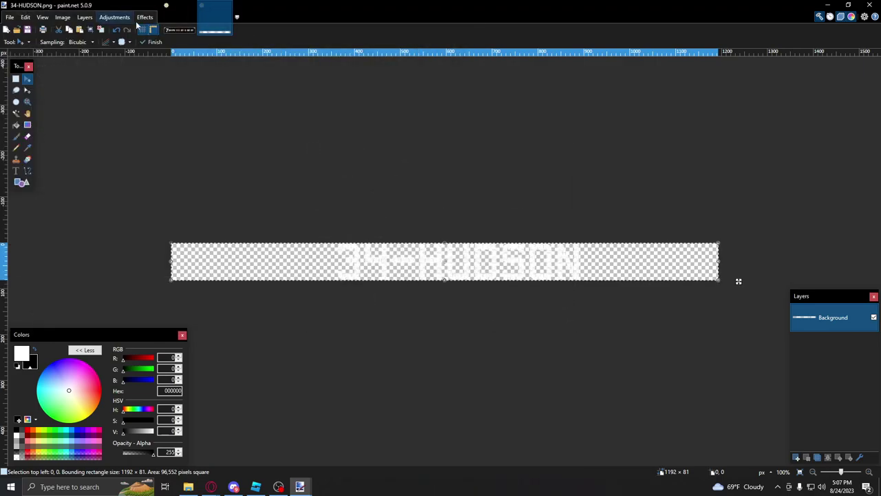
# Step: Paste the FLUSHING LCL strip from the next layer up and save it as FLUSHING LCL.png
pyautogui.click(181, 17)
pyautogui.click(17, 115)
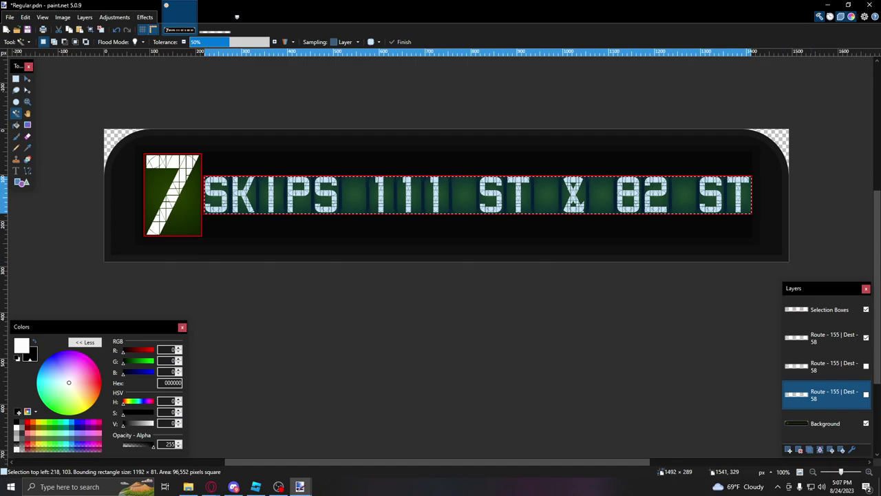
pyautogui.hotkey('alt', 'pageup')
pyautogui.click(222, 24)
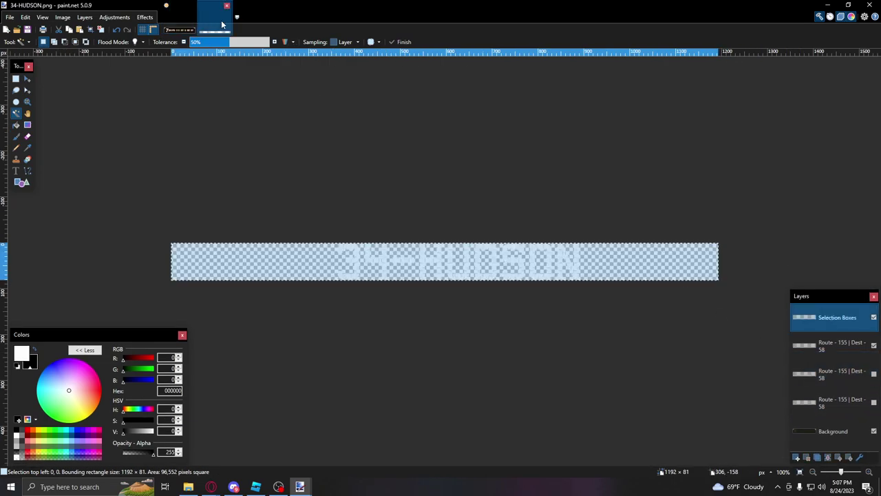
pyautogui.hotkey('ctrl', 'v')
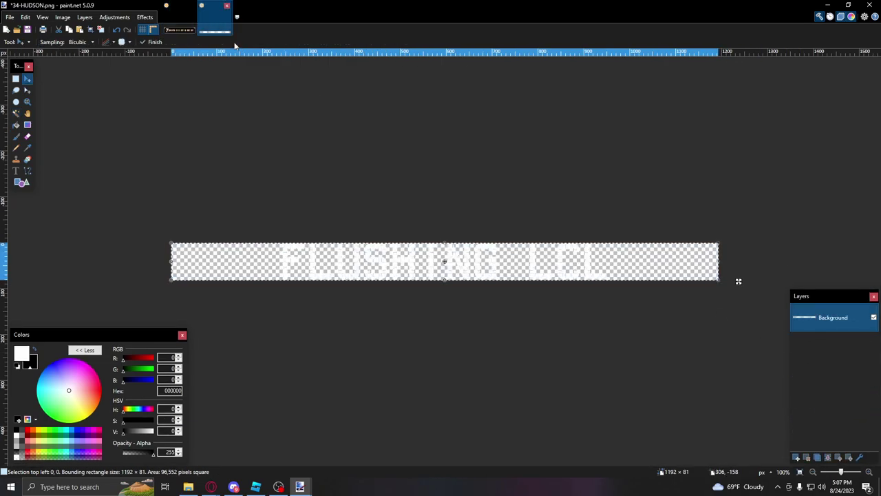
pyautogui.hotkey('ctrl', 's')
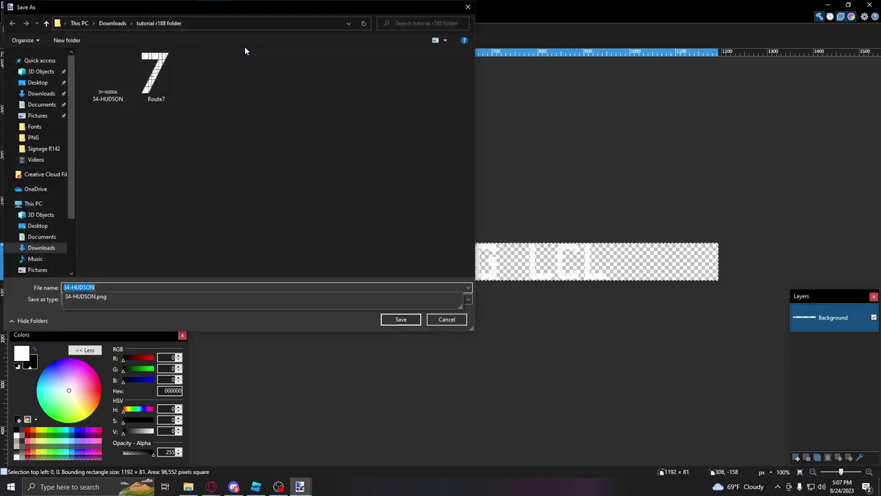
pyautogui.write('FLUSHING')
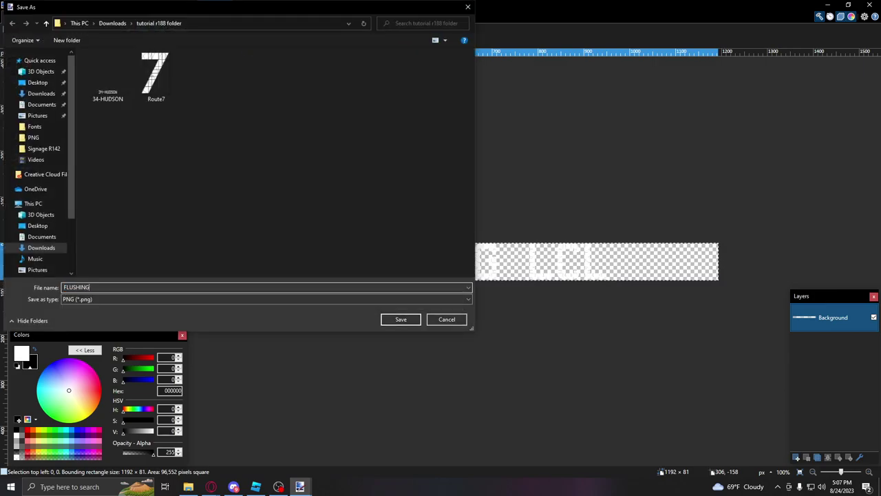
pyautogui.write(' LCL')
pyautogui.press('Return')
pyautogui.press('Return')
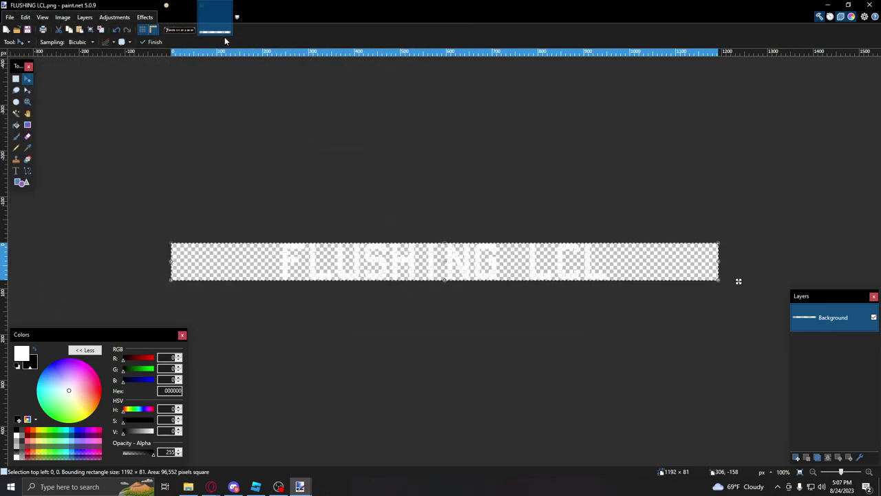
pyautogui.click(180, 15)
# Step: Paste the second Route - 155 layer's strip into the PNG and save it as 'SKIPS 111 ST & 82 ST.png'
pyautogui.click(15, 113)
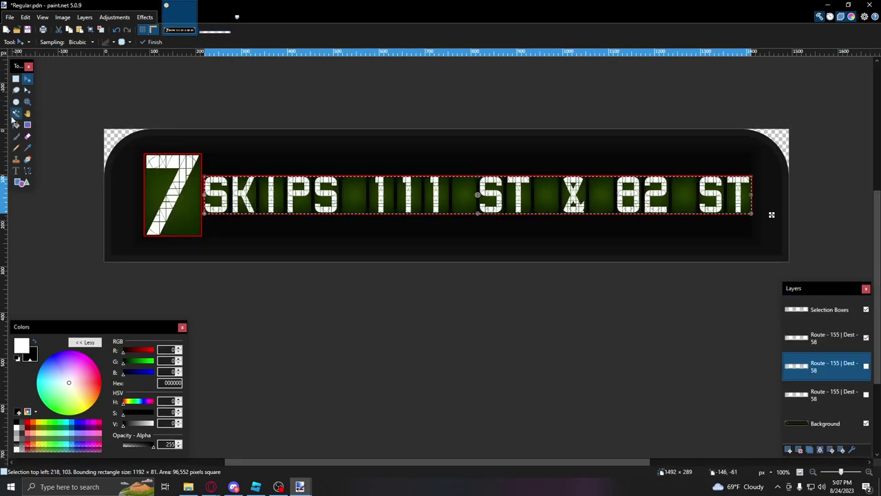
pyautogui.click(784, 337)
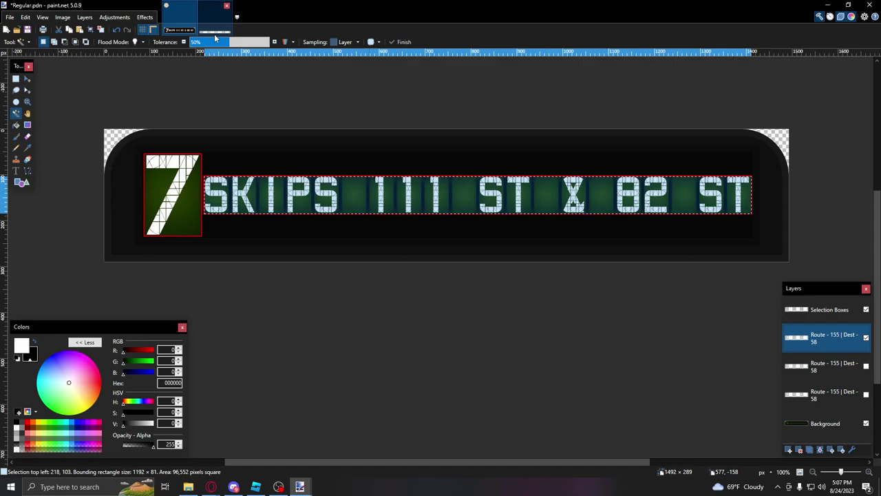
pyautogui.click(219, 29)
pyautogui.hotkey('ctrl', 'shift', 's')
pyautogui.write('SKIPS 111 ST -')
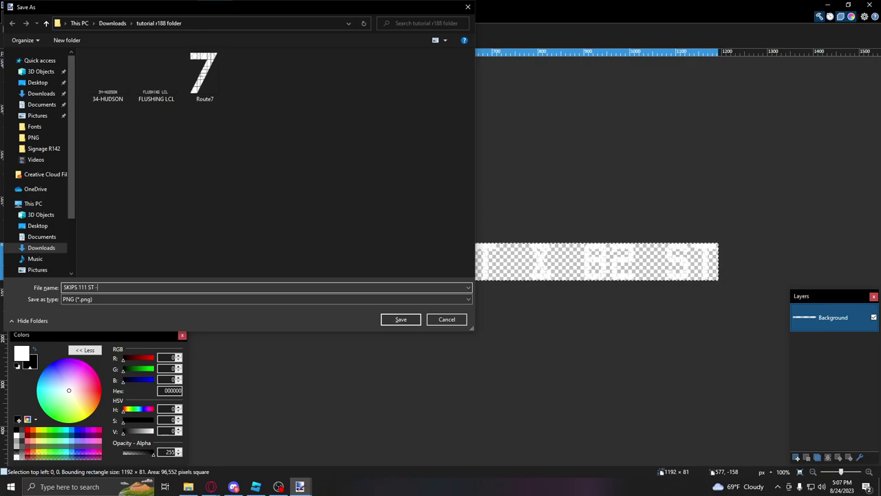
pyautogui.write('T & 82 ST')
pyautogui.press('Return')
pyautogui.press('Return')
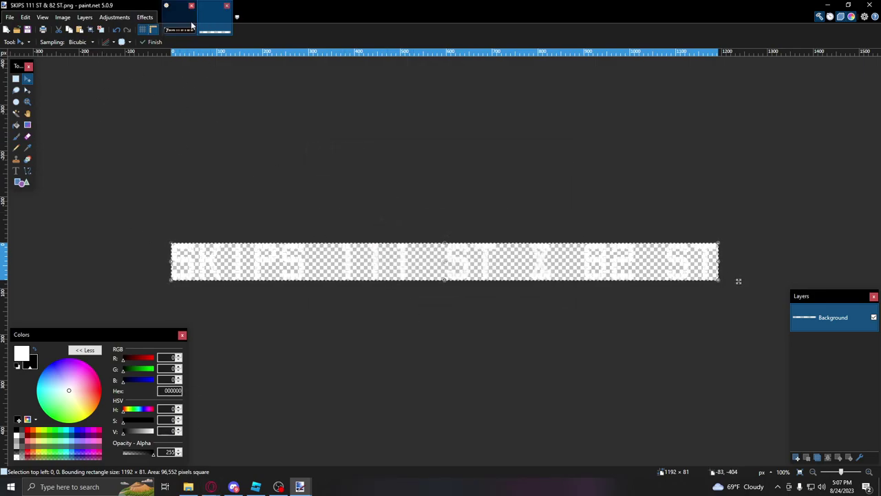
pyautogui.click(180, 17)
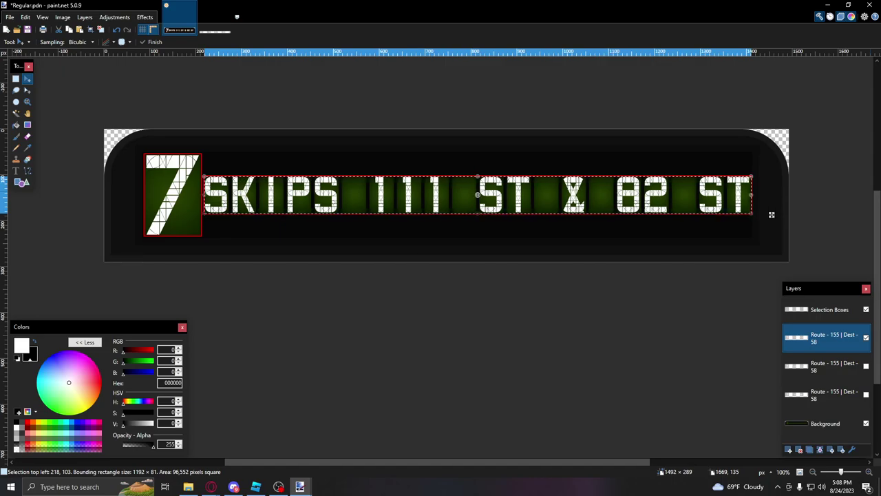
pyautogui.click(255, 487)
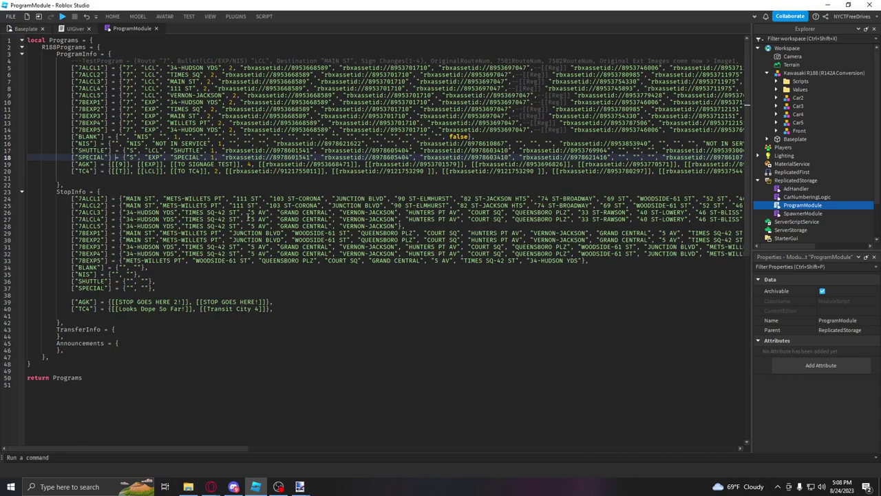
# Step: Select the 7ALCL1 key name on line 24 of the StopInfo table
pyautogui.click(194, 200)
pyautogui.doubleClick(94, 199)
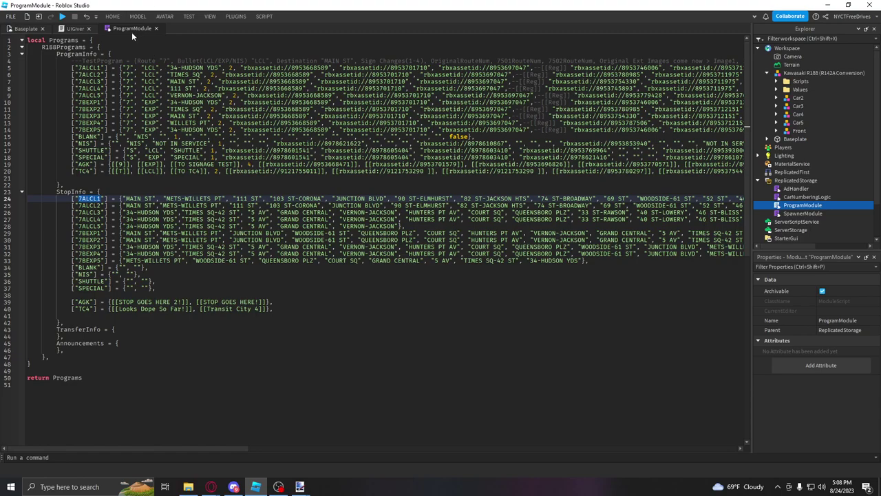
# Step: Review the ProgramInfo format comment, select the BLANK entry, and place the caret below TC4
pyautogui.click(85, 61)
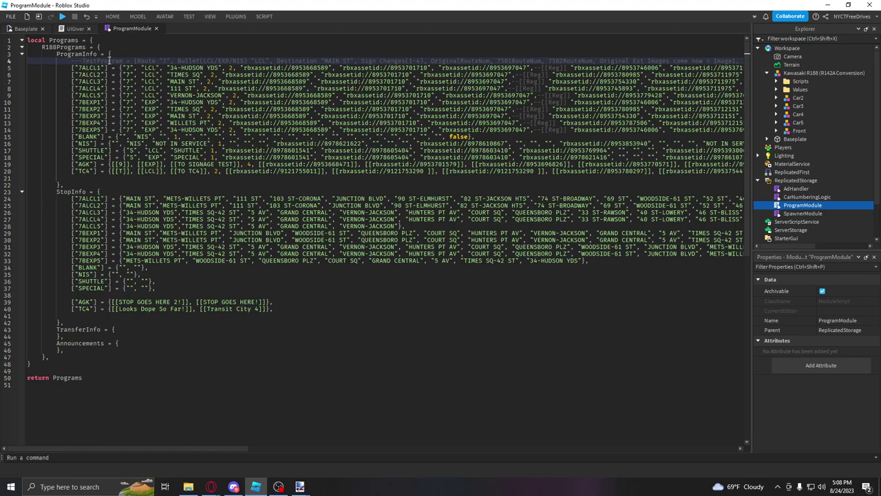
pyautogui.moveTo(233, 60); pyautogui.dragTo(386, 77)
pyautogui.click(406, 88)
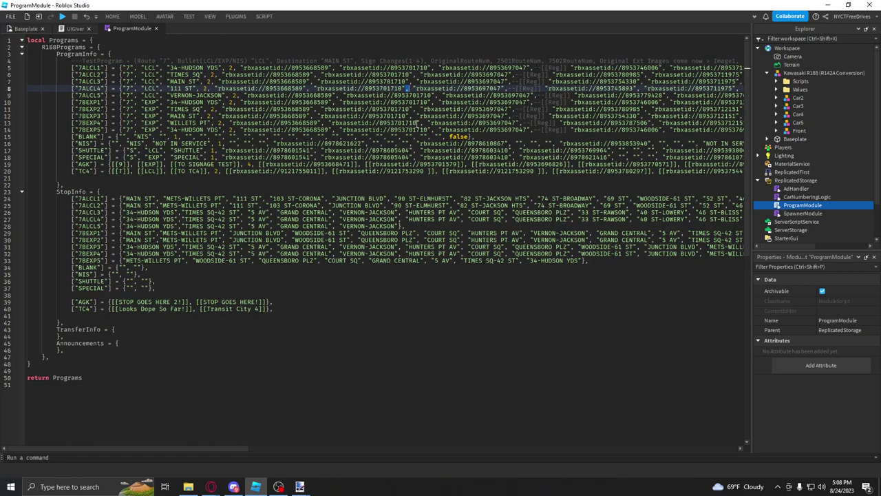
pyautogui.moveTo(460, 115); pyautogui.dragTo(460, 61)
pyautogui.click(460, 115)
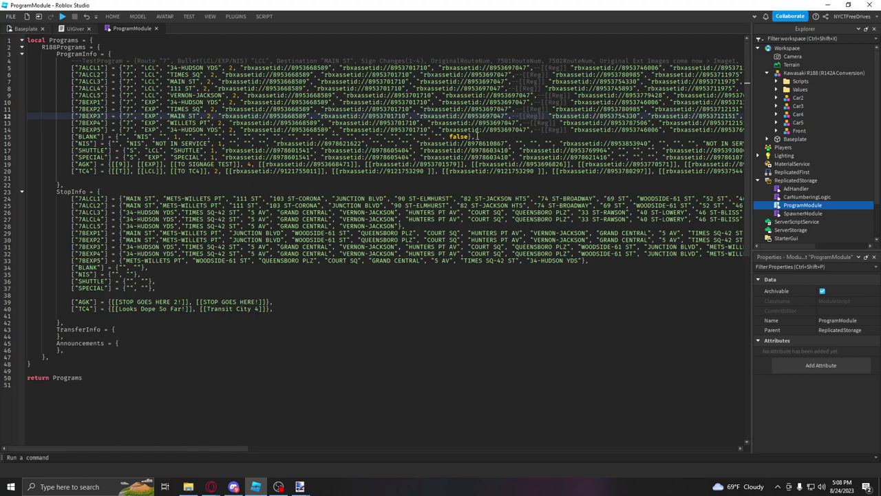
pyautogui.moveTo(477, 136); pyautogui.dragTo(72, 135)
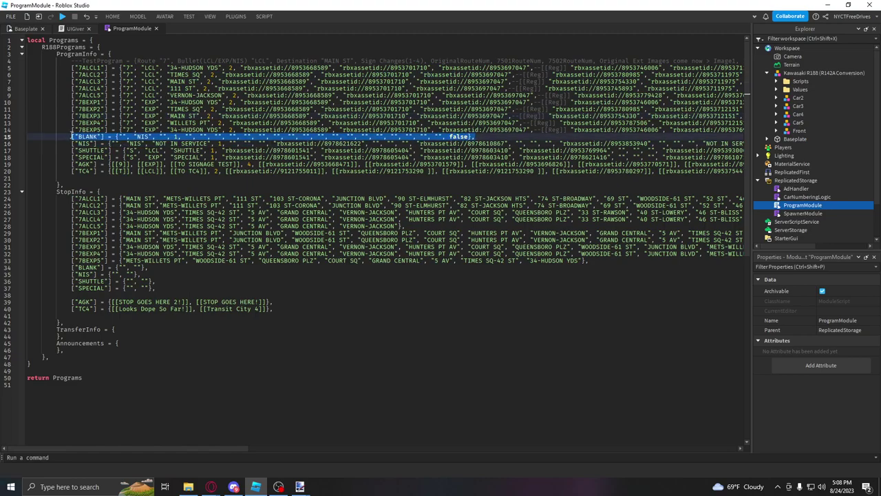
pyautogui.click(96, 179)
# Step: Paste the BLANK entry below TC4 and rename it 7LCLSKIPS111
pyautogui.press('Return')
pyautogui.write('["BLANK"] = {"", "NIS", "", 1, "", "", "", "", "", "", "", "", "", "", "", "", "", "", "", "", "", "", "", false},')
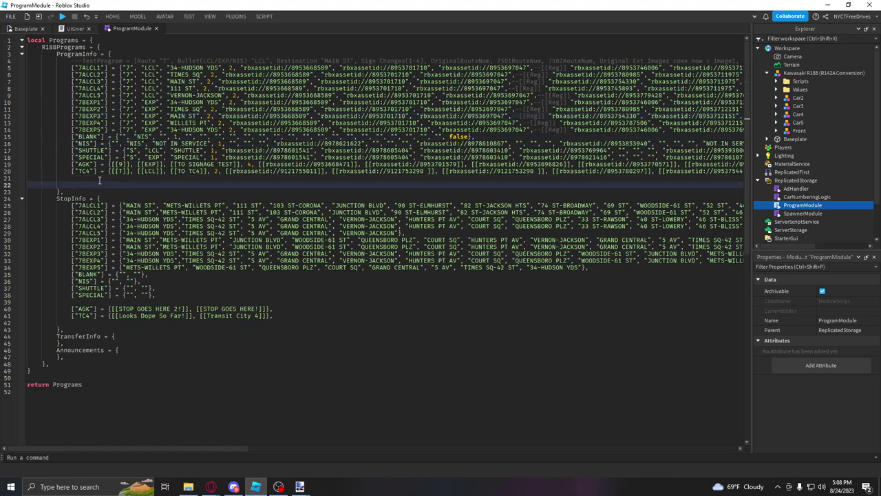
pyautogui.doubleClick(88, 184)
pyautogui.write('7LCLSKIPS111')
# Step: Set the new entry's Route value to 7, checking the format comment's field order
pyautogui.moveTo(147, 61); pyautogui.dragTo(270, 61)
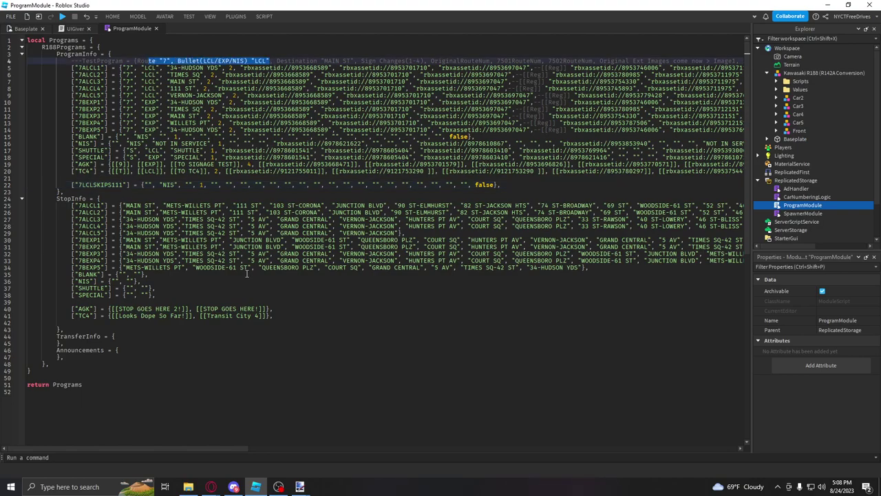
pyautogui.doubleClick(146, 60)
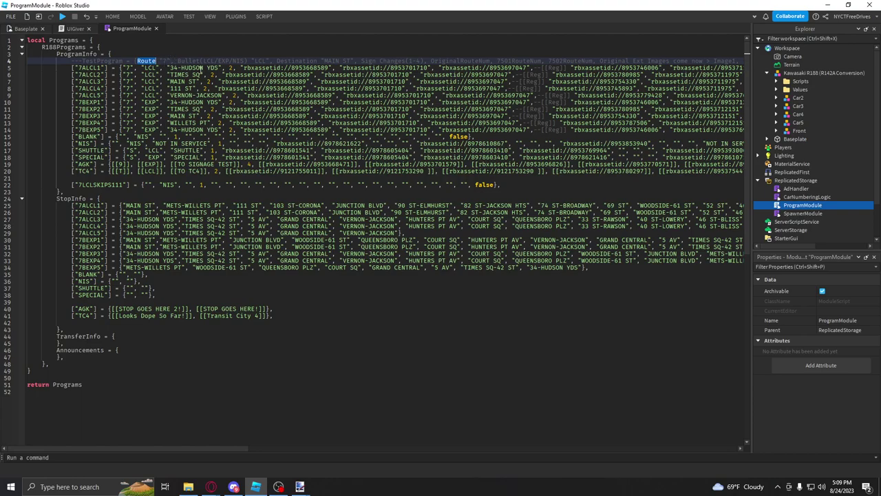
pyautogui.doubleClick(195, 61)
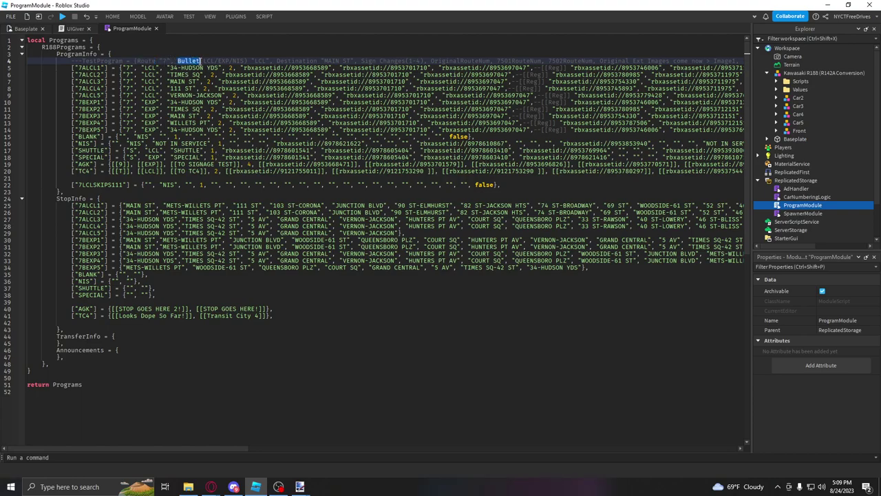
pyautogui.click(148, 185)
pyautogui.write('7')
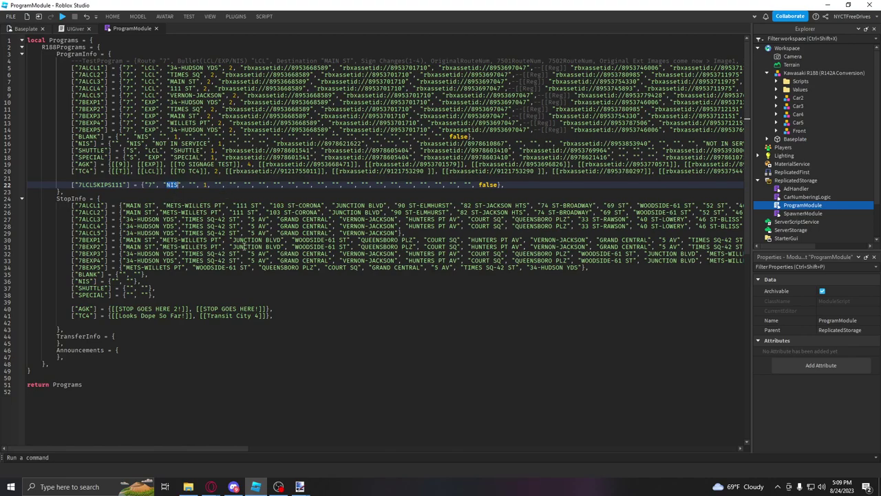
# Step: Set the entry's bullet to LCL and its destination to 34-HUDSON YDS
pyautogui.write('LCL')
pyautogui.click(170, 67)
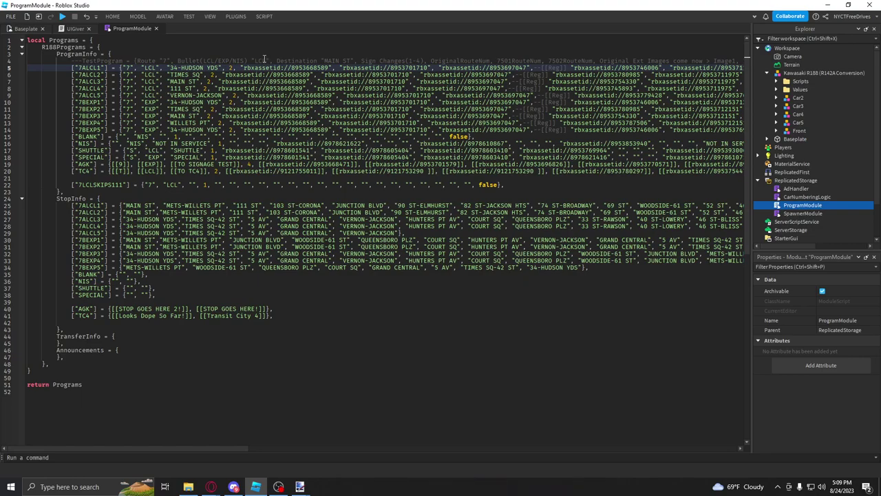
pyautogui.click(349, 60)
pyautogui.click(192, 185)
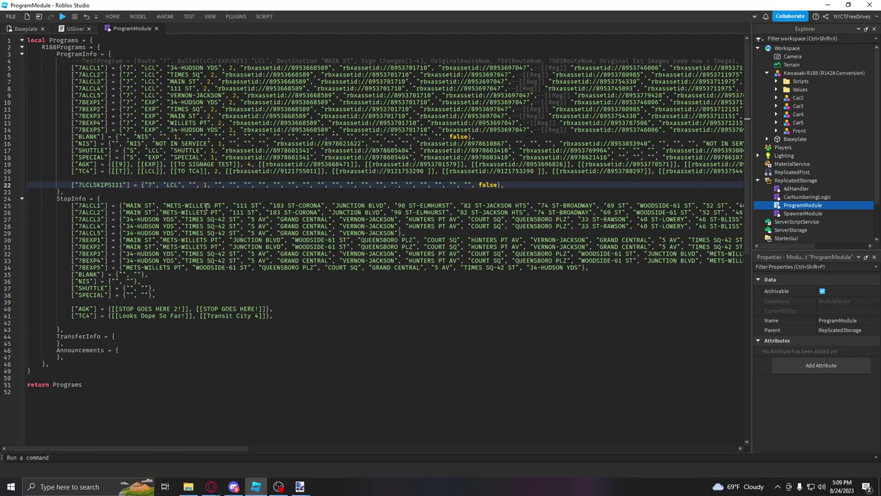
pyautogui.moveTo(583, 267); pyautogui.dragTo(482, 219)
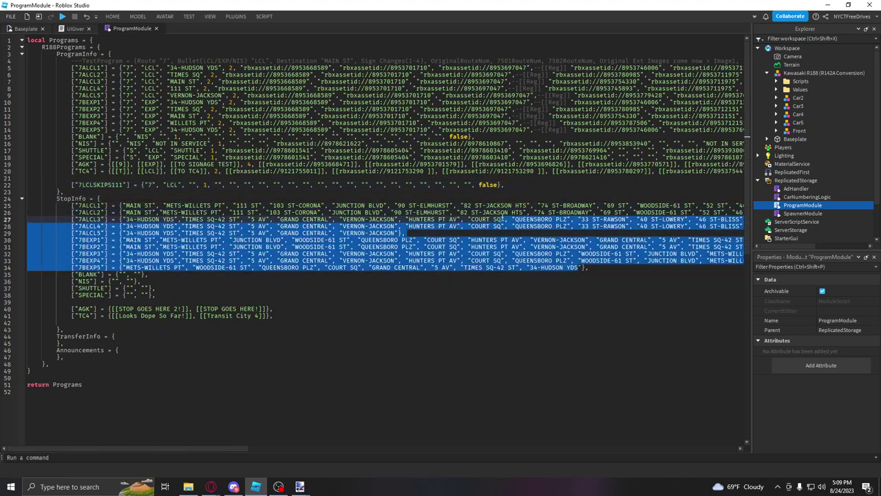
pyautogui.click(195, 184)
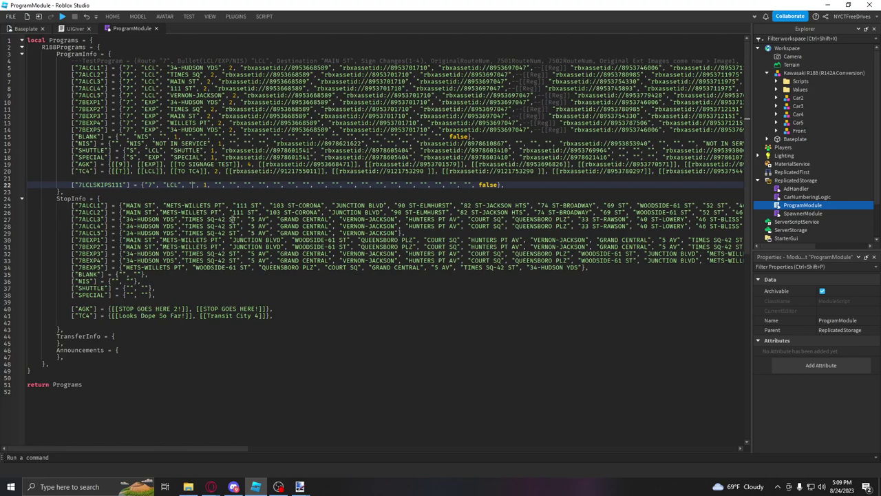
pyautogui.write('34-HUDSON YDS')
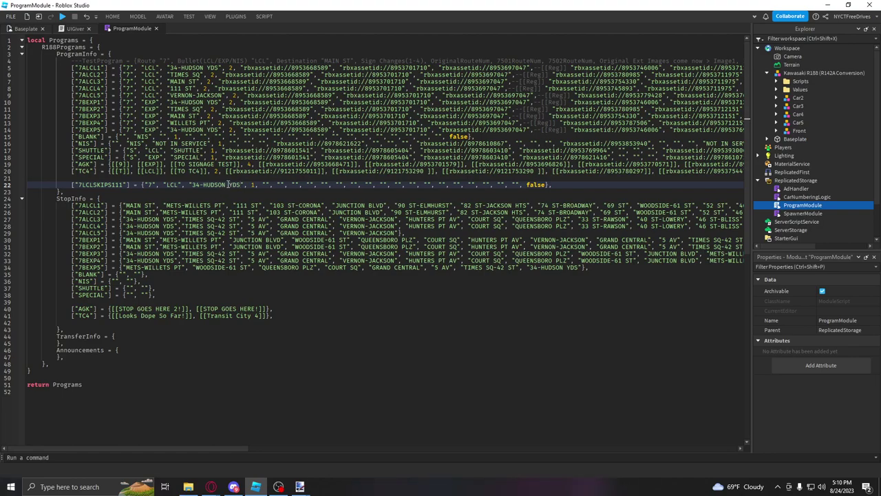
# Step: Change the entry's sign-change count from 1 to 3
pyautogui.doubleClick(251, 184)
pyautogui.write('3')
pyautogui.click(446, 60)
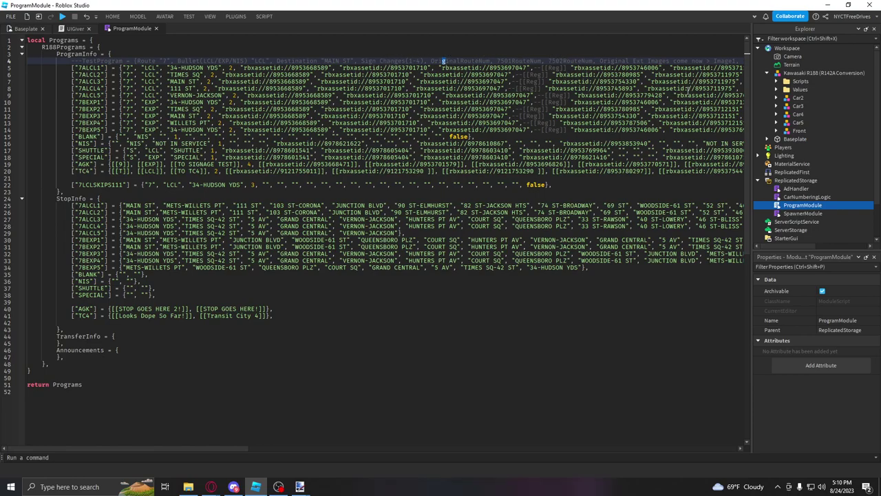
pyautogui.click(287, 401)
pyautogui.moveTo(229, 447)
pyautogui.mouseDown()
pyautogui.moveTo(307, 449)
pyautogui.moveTo(239, 447)
pyautogui.mouseUp()
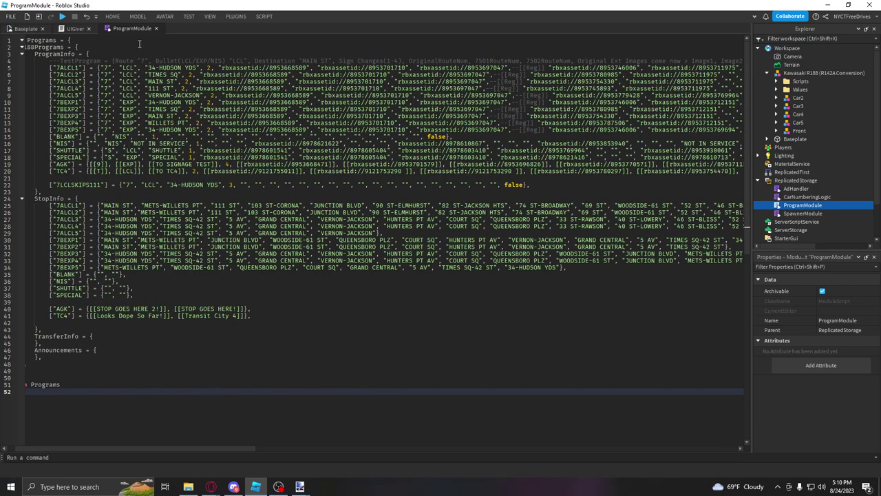
# Step: Save the place to Roblox with the game name 'tut' and confirm the save-changes prompt
pyautogui.click(210, 17)
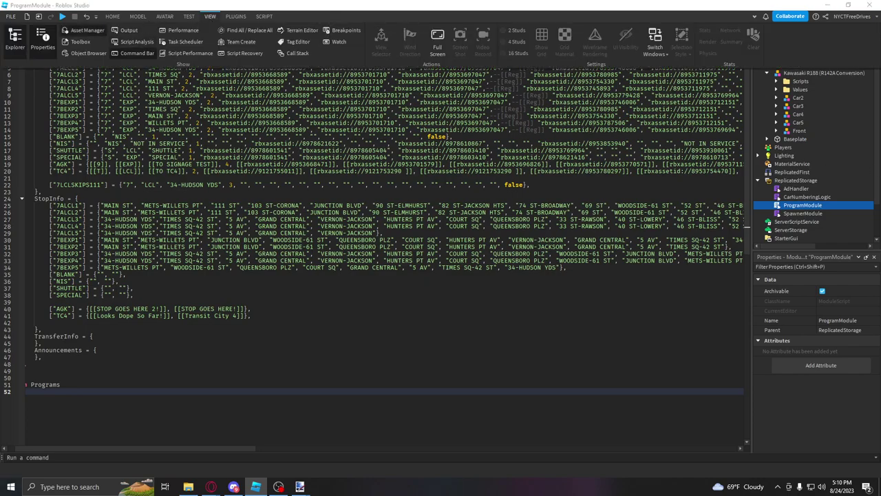
pyautogui.hotkey('ctrl', 's')
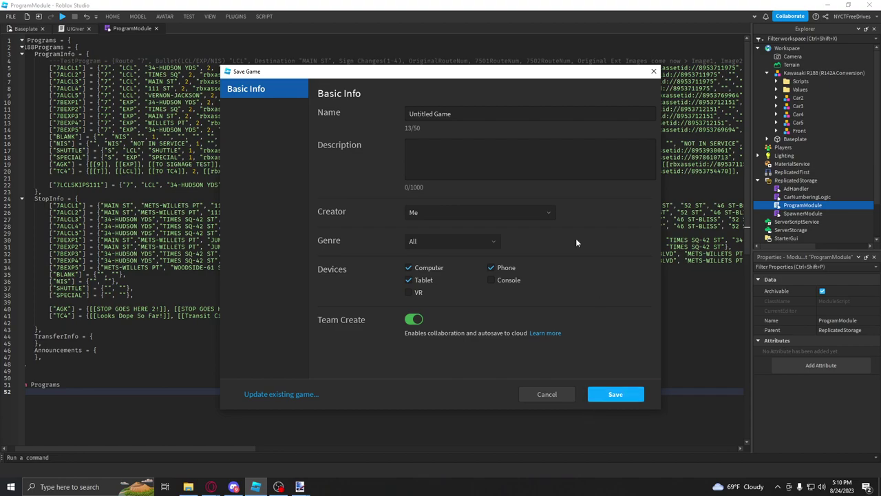
pyautogui.moveTo(482, 113); pyautogui.dragTo(316, 118)
pyautogui.write('tut')
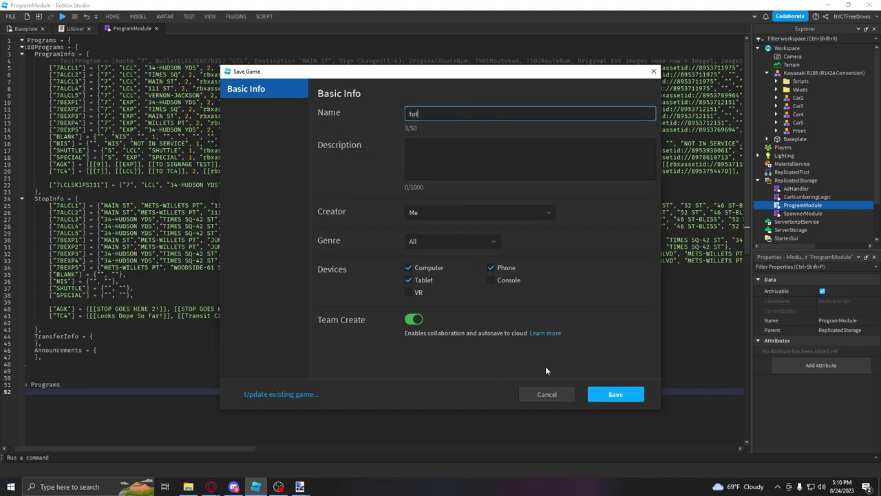
pyautogui.click(615, 394)
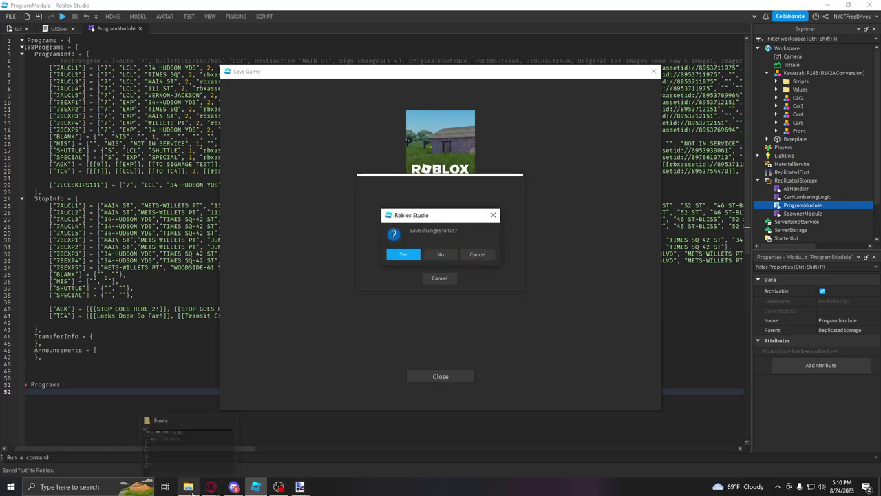
pyautogui.click(188, 487)
pyautogui.click(827, 5)
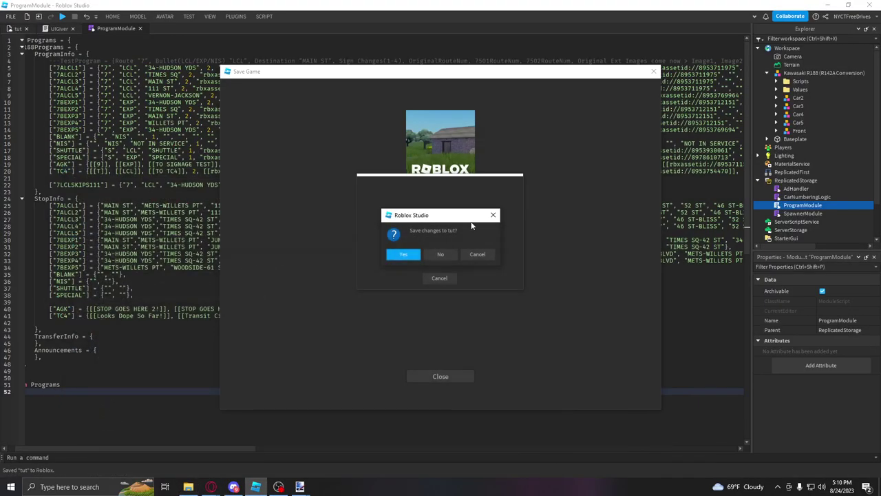
pyautogui.click(411, 255)
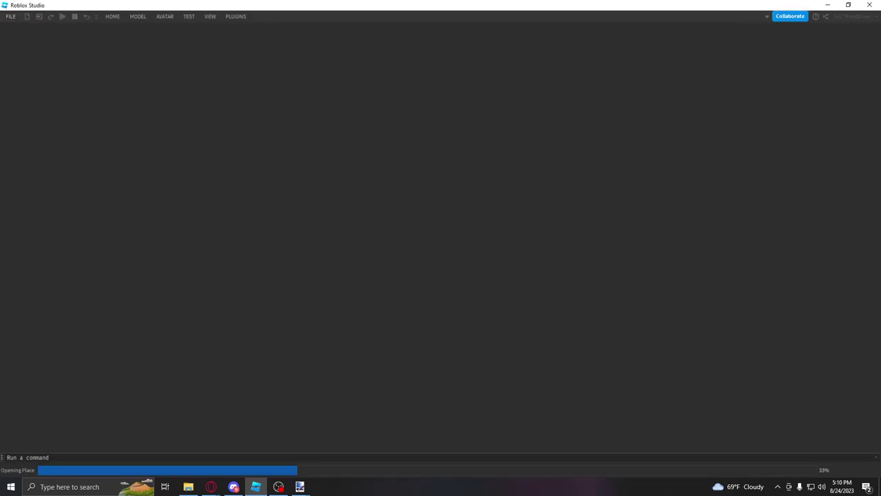
pyautogui.hotkey('alt', 'Tab')
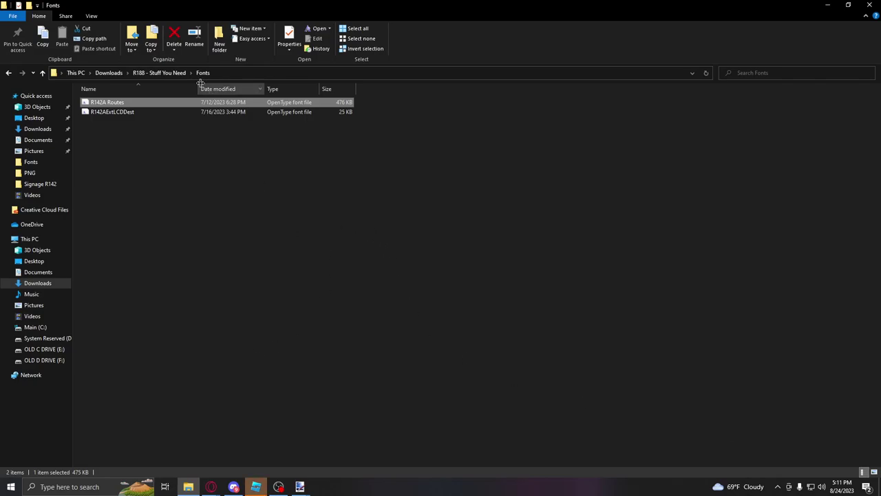
pyautogui.click(178, 73)
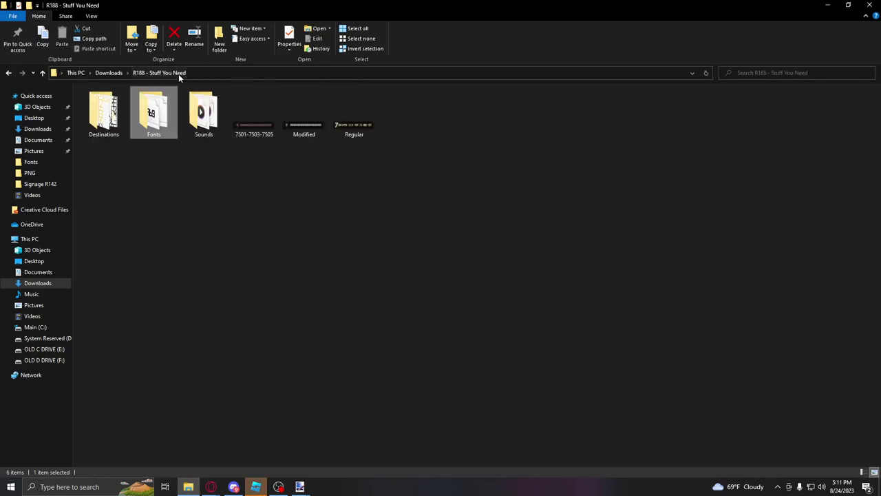
pyautogui.doubleClick(257, 138)
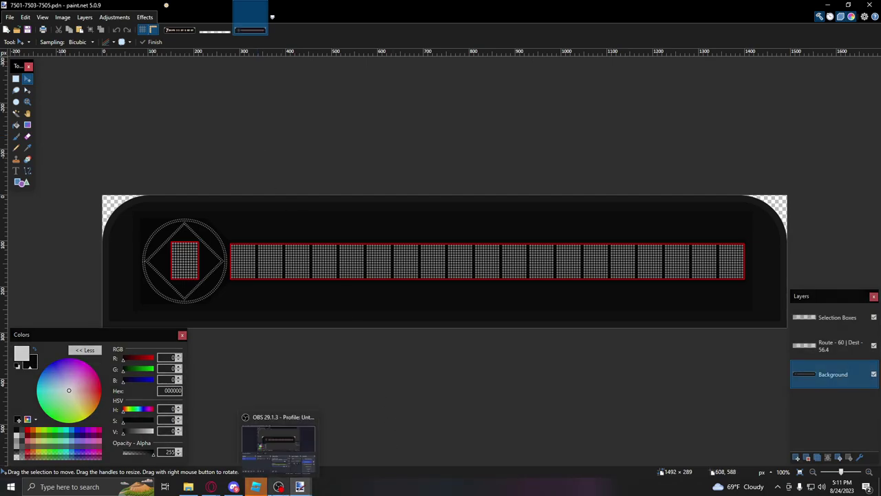
pyautogui.click(256, 486)
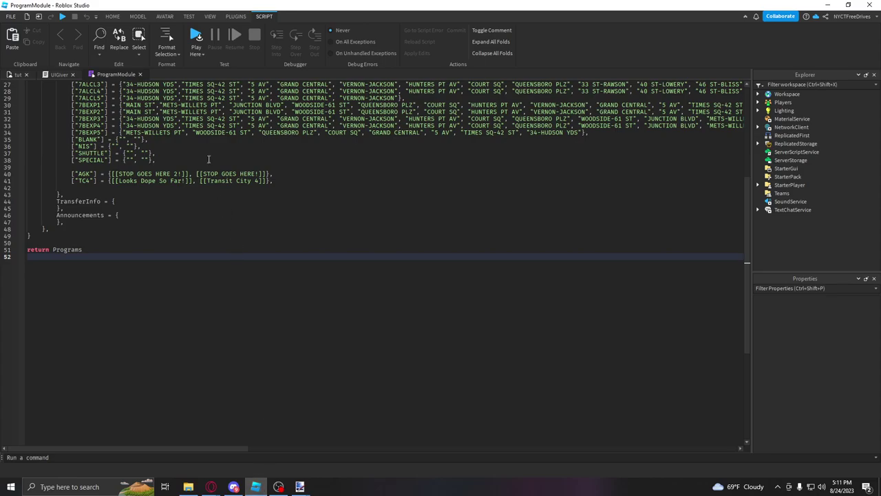
# Step: Open the Asset Manager panel from the View tools and float it over the script
pyautogui.scroll(4, 150, 153)
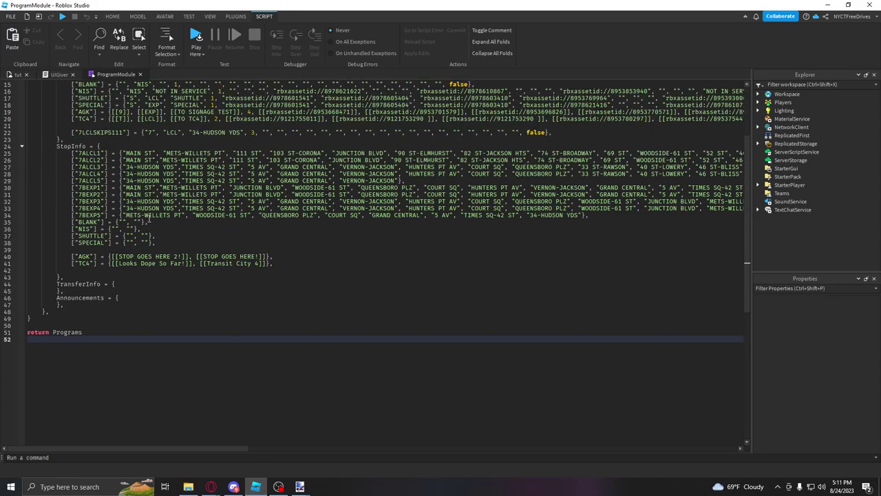
pyautogui.scroll(5, 177, 174)
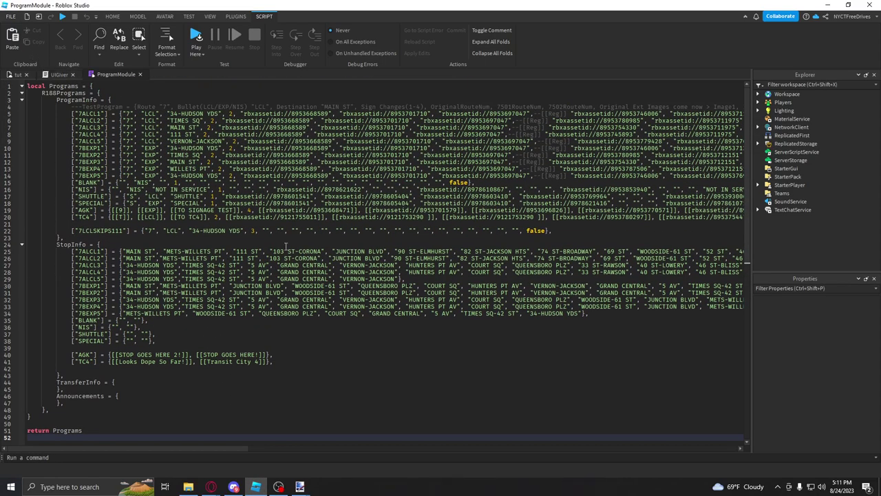
pyautogui.doubleClick(478, 108)
pyautogui.click(270, 231)
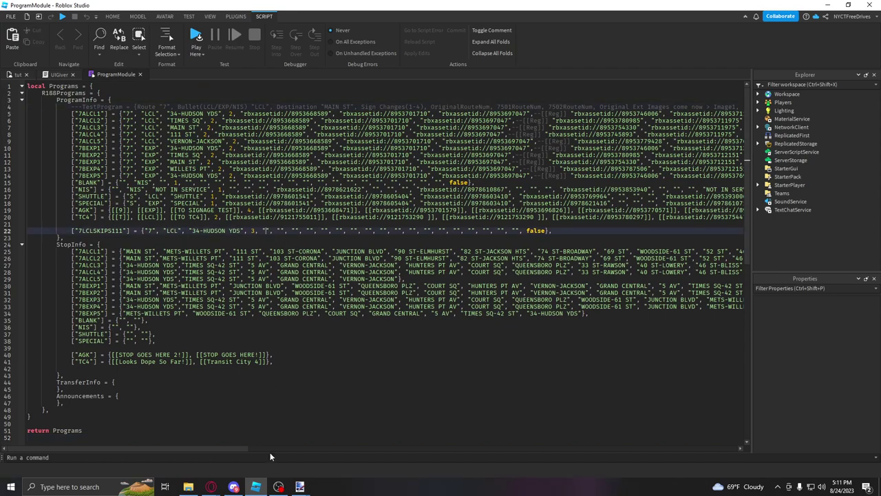
pyautogui.doubleClick(471, 108)
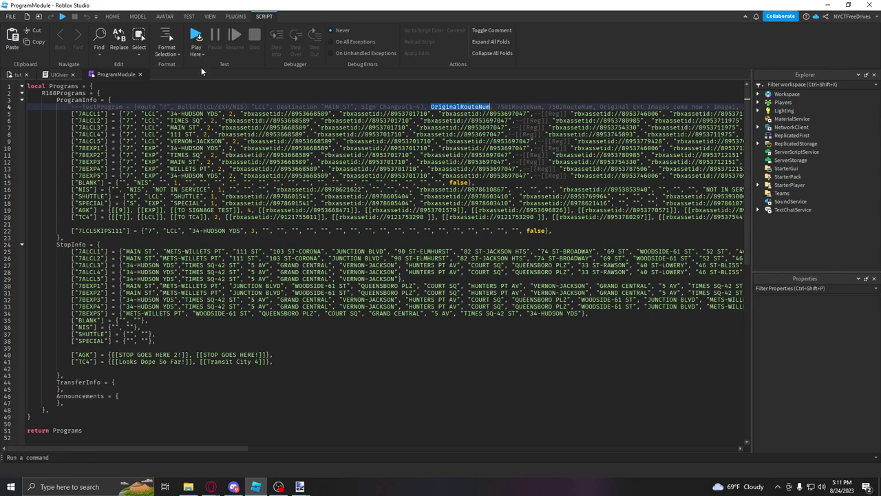
pyautogui.click(206, 17)
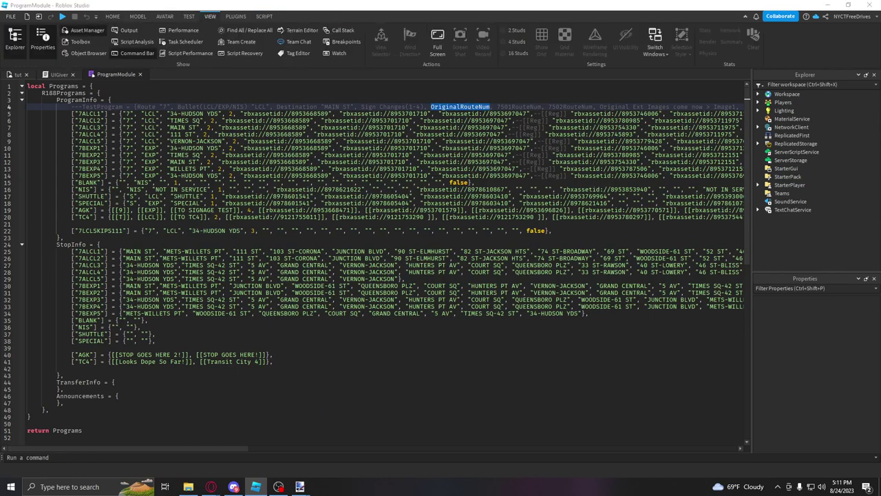
pyautogui.click(83, 30)
pyautogui.moveTo(270, 178); pyautogui.dragTo(359, 123)
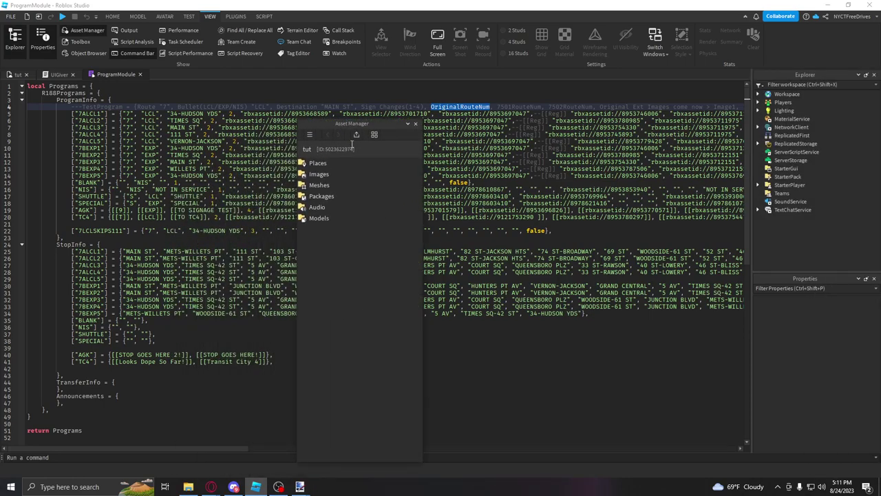
# Step: Import Route7.png from the Downloads tutorial r188 folder
pyautogui.click(356, 135)
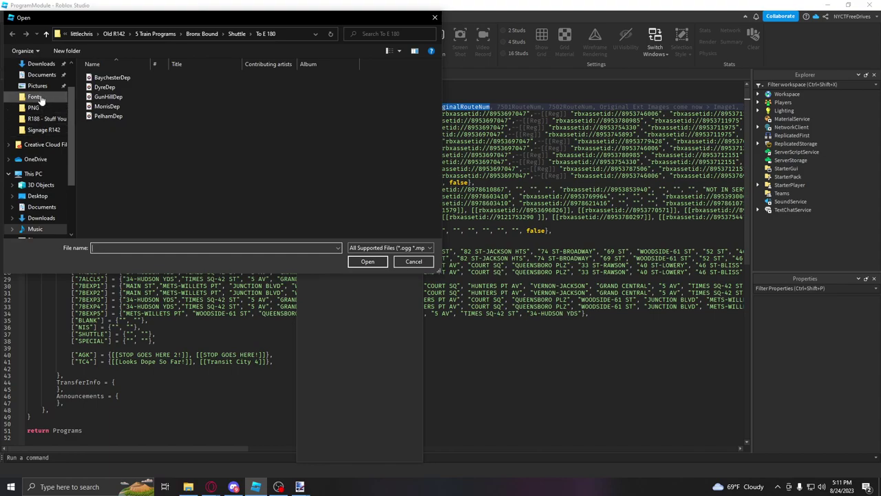
pyautogui.click(45, 118)
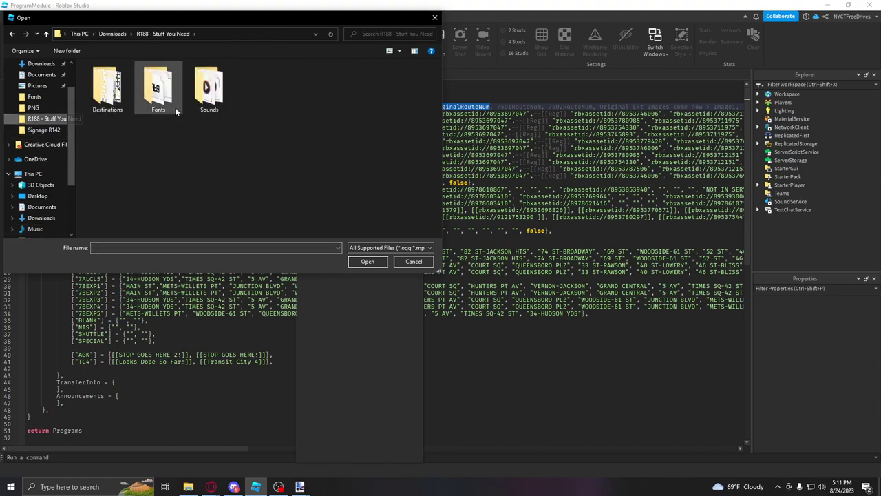
pyautogui.click(36, 218)
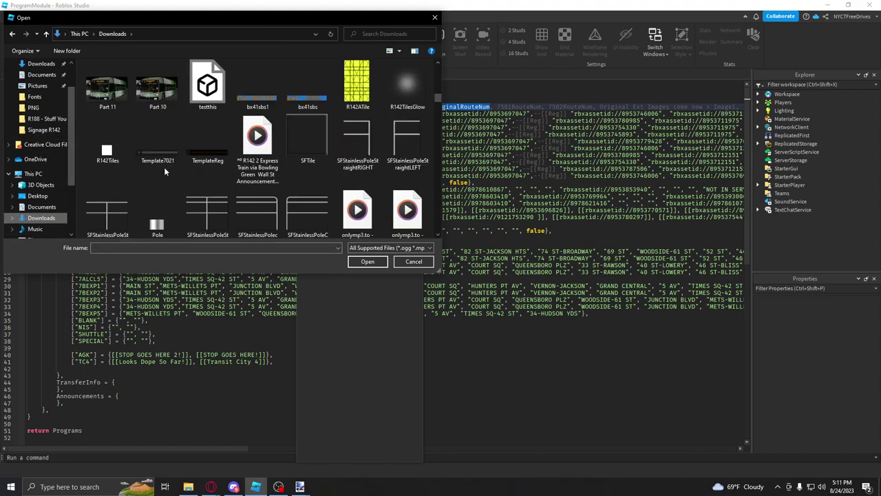
pyautogui.doubleClick(106, 102)
pyautogui.doubleClick(202, 117)
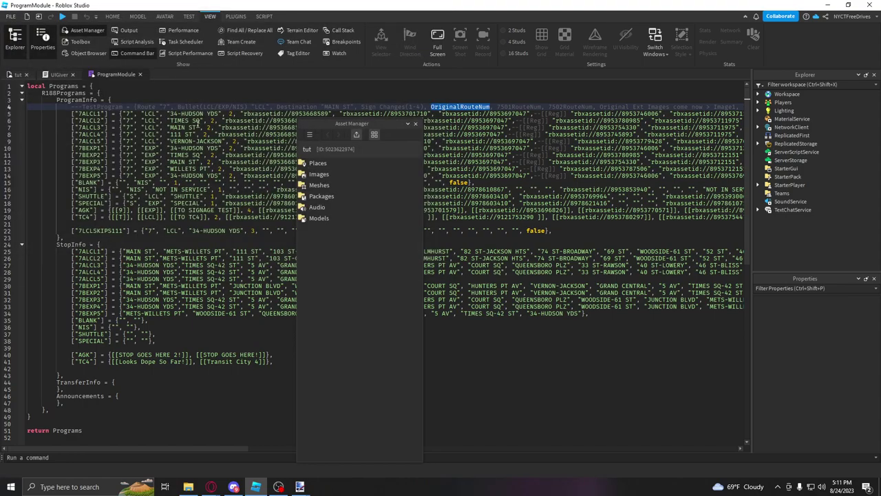
pyautogui.click(441, 307)
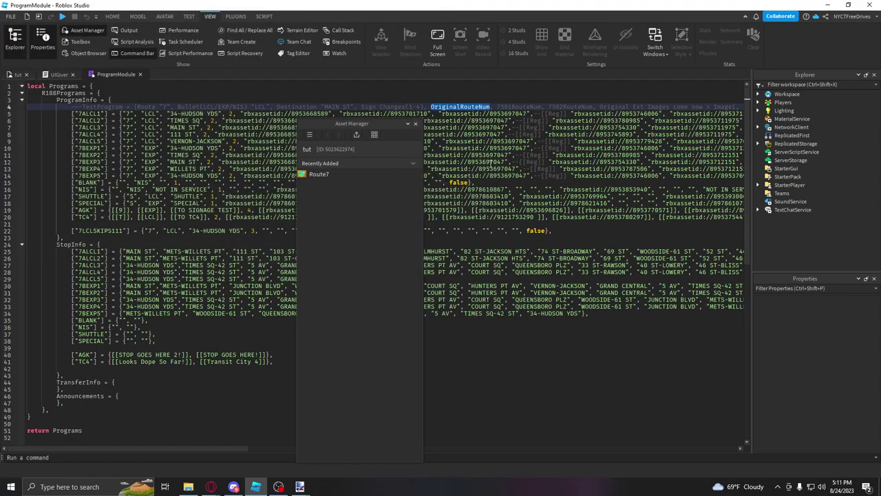
pyautogui.moveTo(375, 124); pyautogui.dragTo(784, 90)
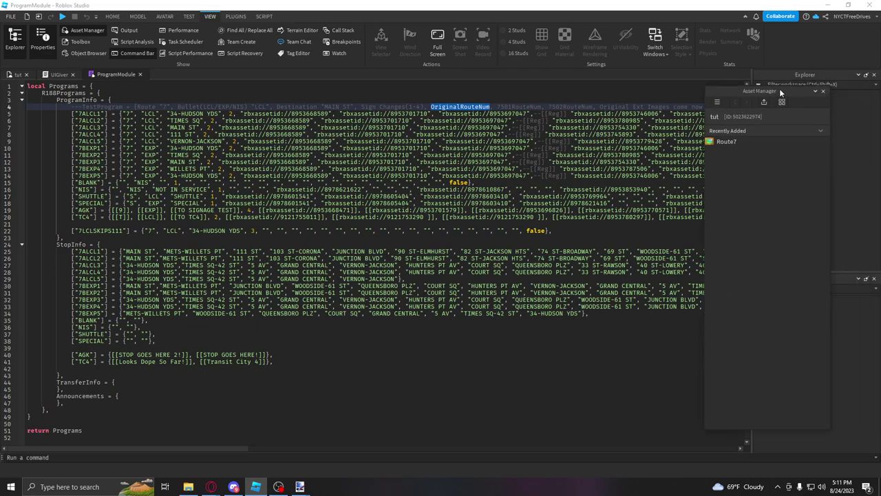
pyautogui.click(726, 142)
pyautogui.click(264, 231)
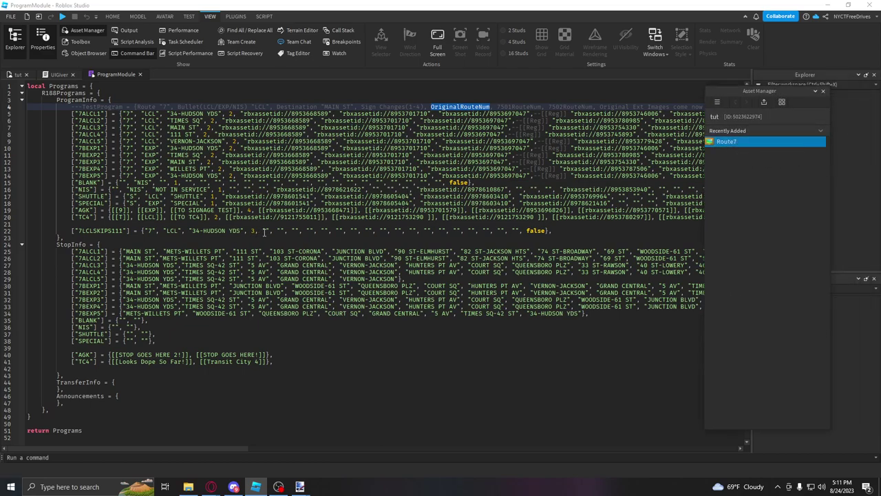
pyautogui.hotkey('ctrl', 'v')
pyautogui.press('Right')
pyautogui.press('Right')
pyautogui.press('Right')
pyautogui.press('Right')
pyautogui.press('Right')
pyautogui.press('Right')
pyautogui.press('Right')
# Step: Compare the 7501RouteNum and 7502RouteNum fields in the header comment
pyautogui.rightClick(406, 436)
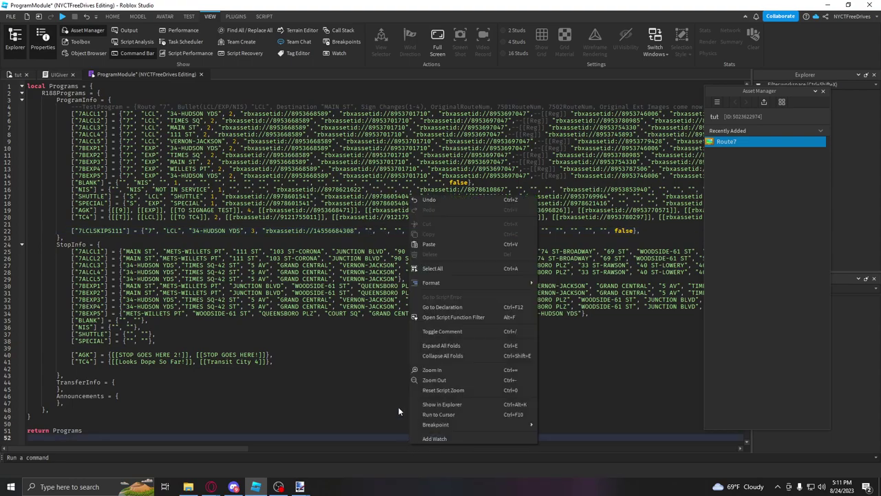
pyautogui.click(386, 234)
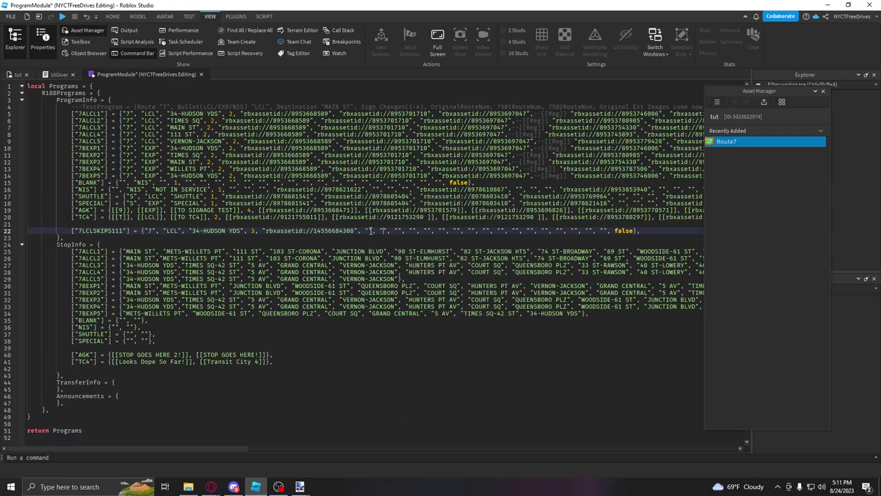
pyautogui.doubleClick(520, 107)
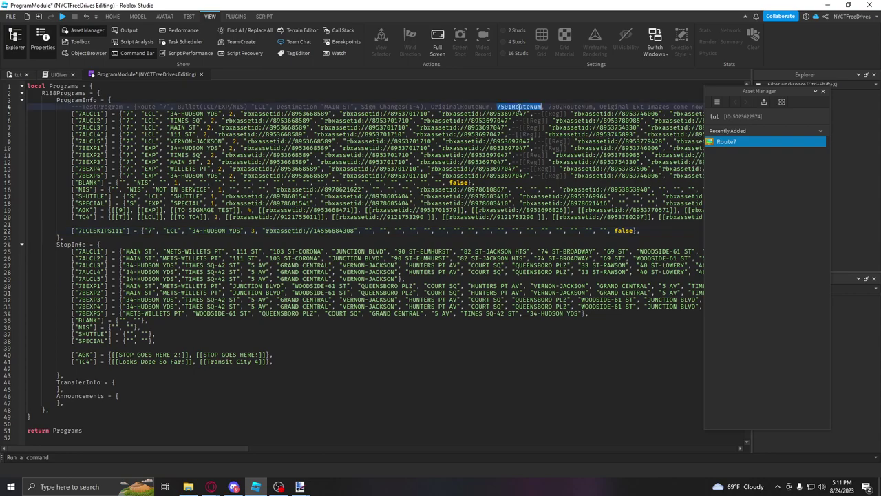
pyautogui.doubleClick(564, 106)
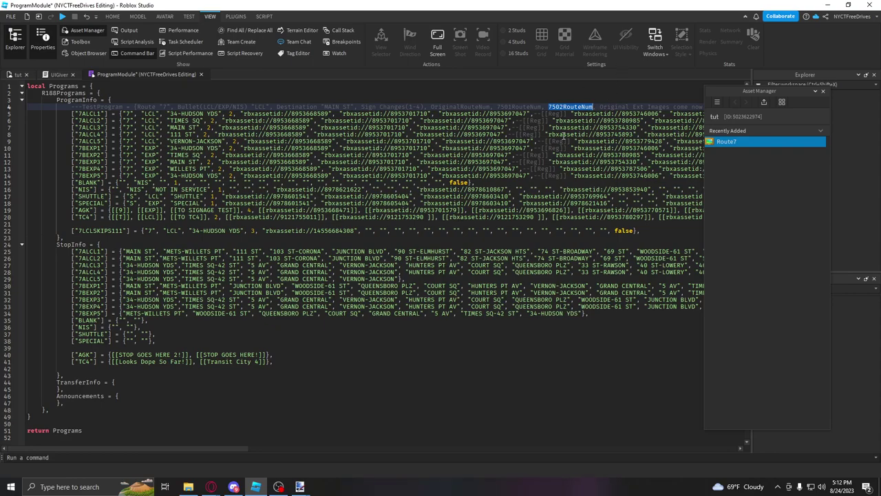
pyautogui.doubleClick(522, 107)
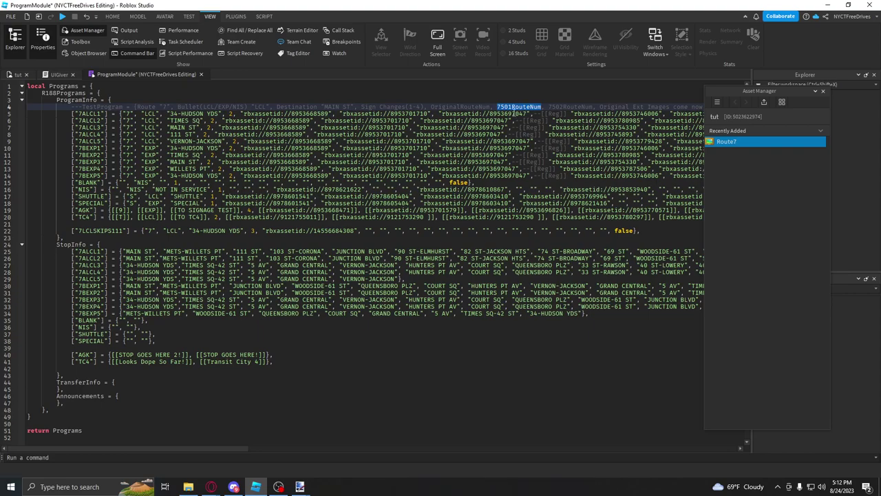
pyautogui.doubleClick(568, 106)
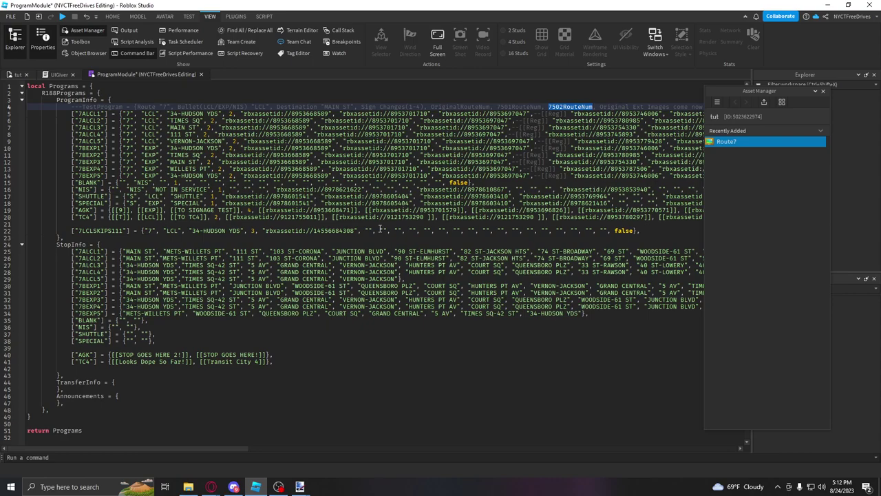
# Step: Type an --[[Original]] comment label before the next empty image strings on line 22
pyautogui.click(402, 231)
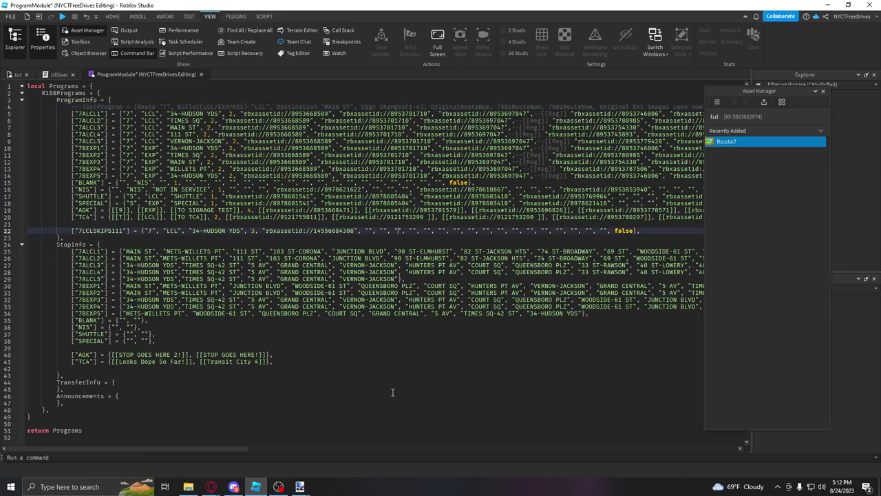
pyautogui.moveTo(219, 450); pyautogui.dragTo(310, 440)
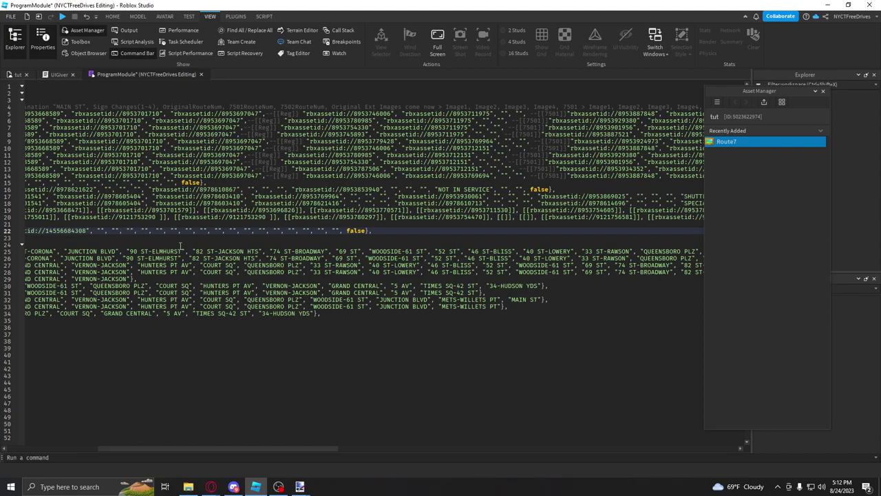
pyautogui.write('--')
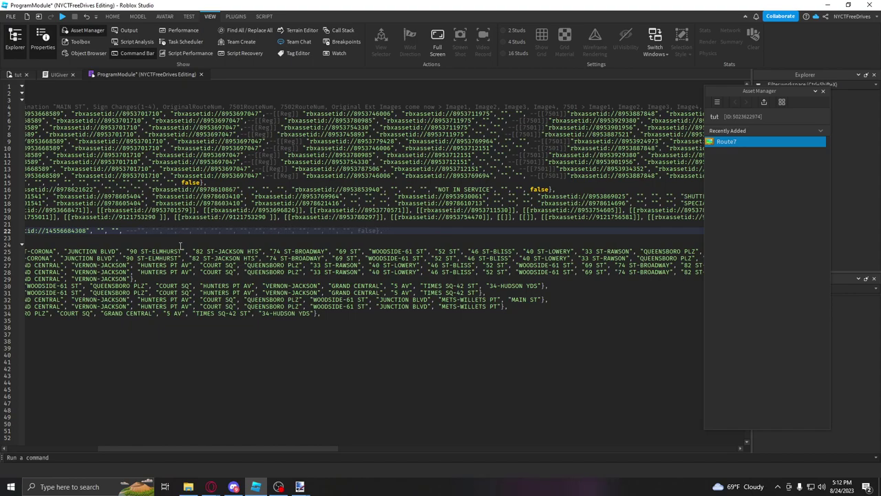
pyautogui.write('[[')
pyautogui.press('BackSpace')
pyautogui.press('BackSpace')
pyautogui.press('BackSpace')
pyautogui.press('BackSpace')
pyautogui.write('--[[')
pyautogui.write('Origina')
# Step: Bulk import the 34-HUDSON, FLUSHING LCL and SKIPS 111 ST & 82 ST images
pyautogui.click(763, 102)
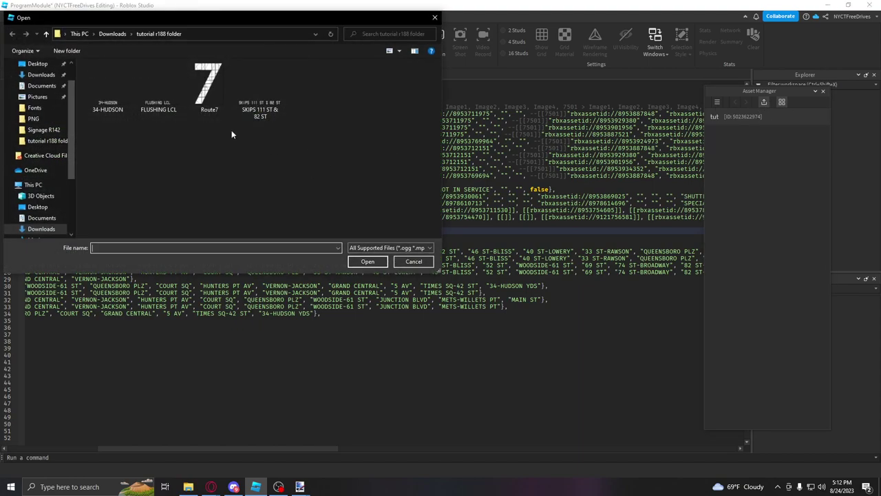
pyautogui.click(253, 103)
pyautogui.keyDown('ctrl'); pyautogui.click(158, 104); pyautogui.keyUp('ctrl')
pyautogui.keyDown('ctrl'); pyautogui.click(108, 104); pyautogui.keyUp('ctrl')
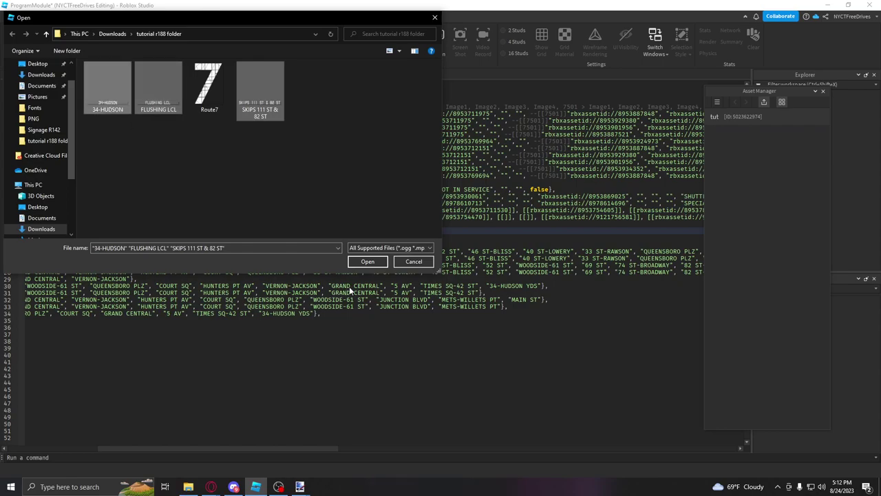
pyautogui.click(367, 261)
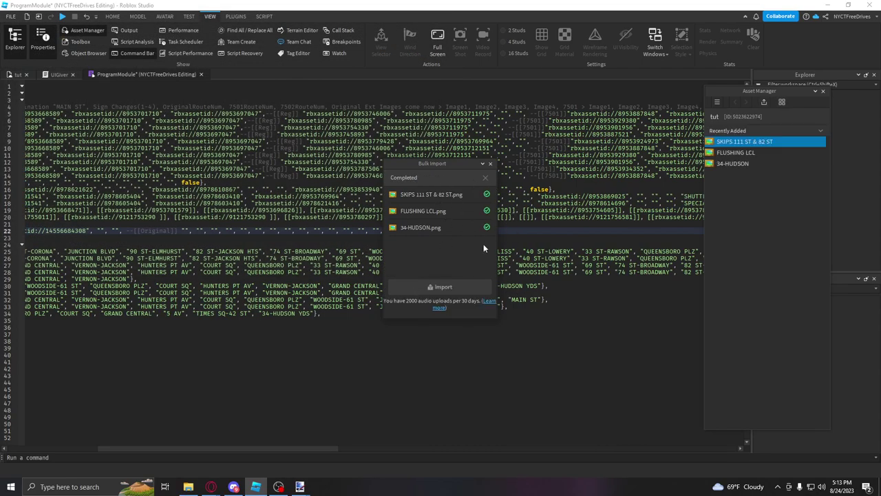
pyautogui.click(491, 164)
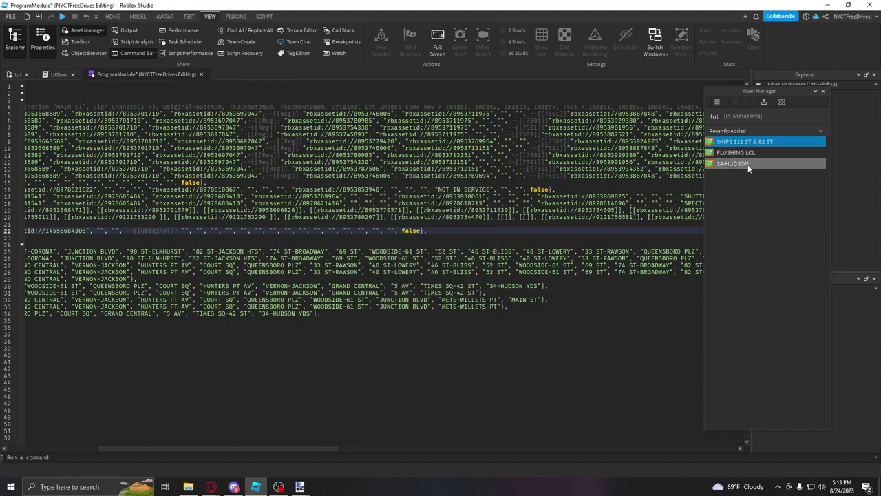
# Step: Paste the 34-HUDSON and FLUSHING LCL image ids into the quotes after --[[Original]]
pyautogui.rightClick(728, 165)
pyautogui.click(739, 181)
pyautogui.click(184, 231)
pyautogui.hotkey('ctrl', 'v')
pyautogui.rightClick(754, 156)
pyautogui.click(782, 176)
pyautogui.click(287, 231)
pyautogui.hotkey('ctrl', 'v')
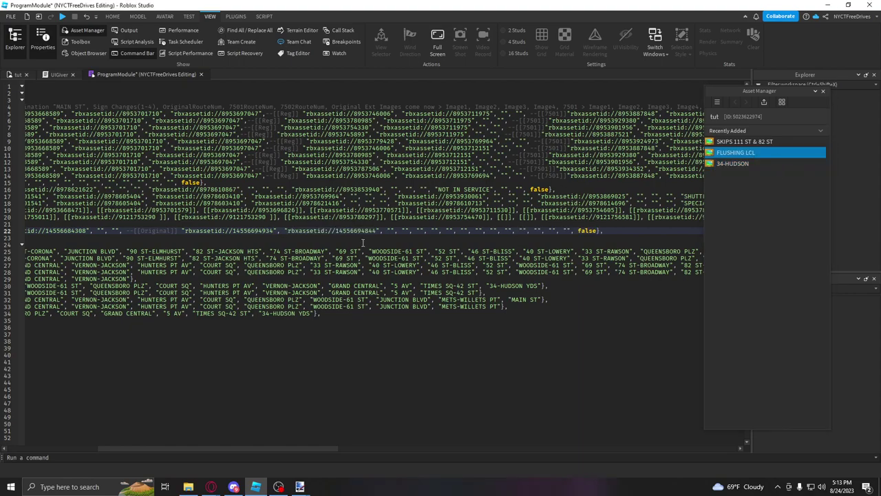
# Step: Paste the SKIPS 111 ST & 82 ST image id into the next empty quotes
pyautogui.rightClick(733, 143)
pyautogui.click(751, 162)
pyautogui.click(393, 231)
pyautogui.hotkey('ctrl', 'v')
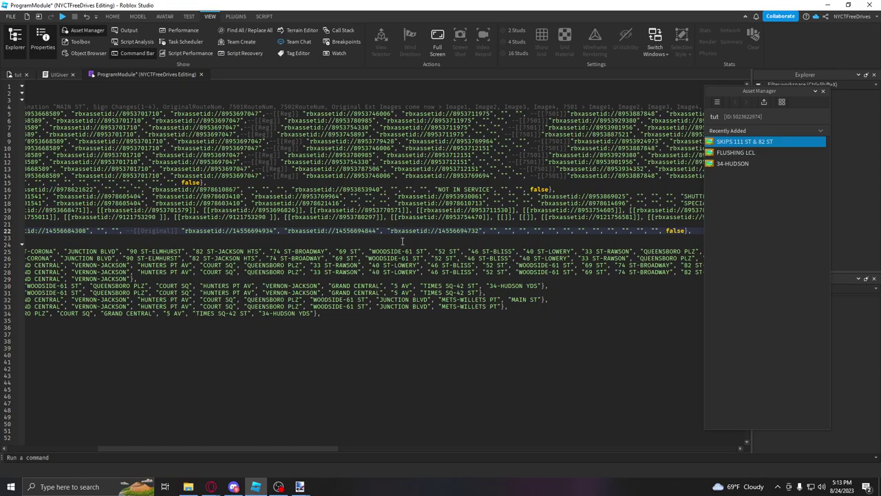
pyautogui.click(492, 232)
pyautogui.click(510, 231)
pyautogui.moveTo(334, 445); pyautogui.dragTo(422, 441)
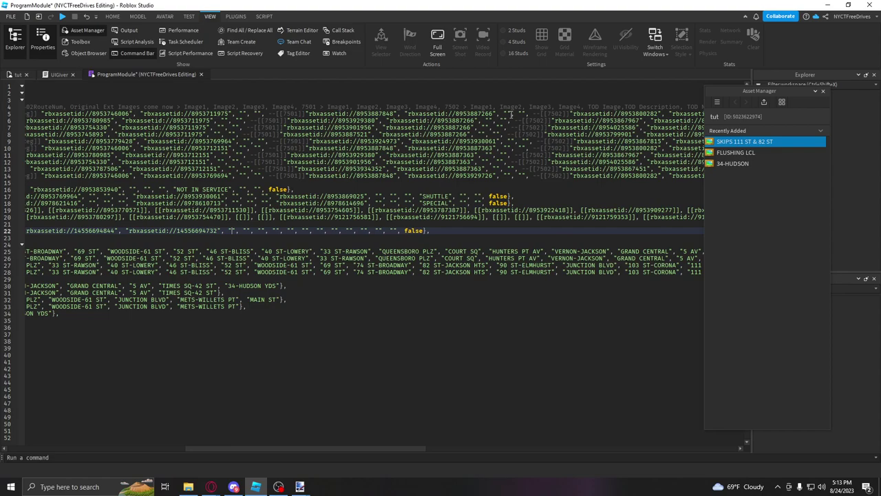
pyautogui.moveTo(413, 448); pyautogui.dragTo(520, 449)
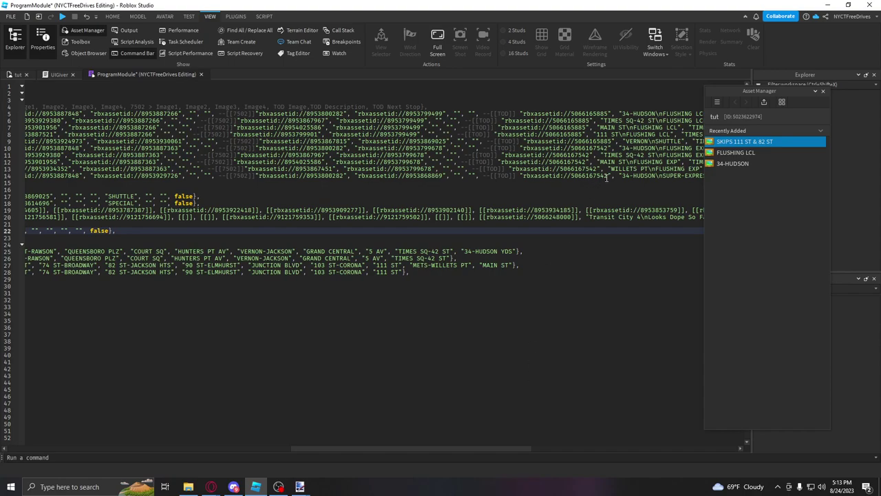
pyautogui.moveTo(609, 177); pyautogui.dragTo(522, 177)
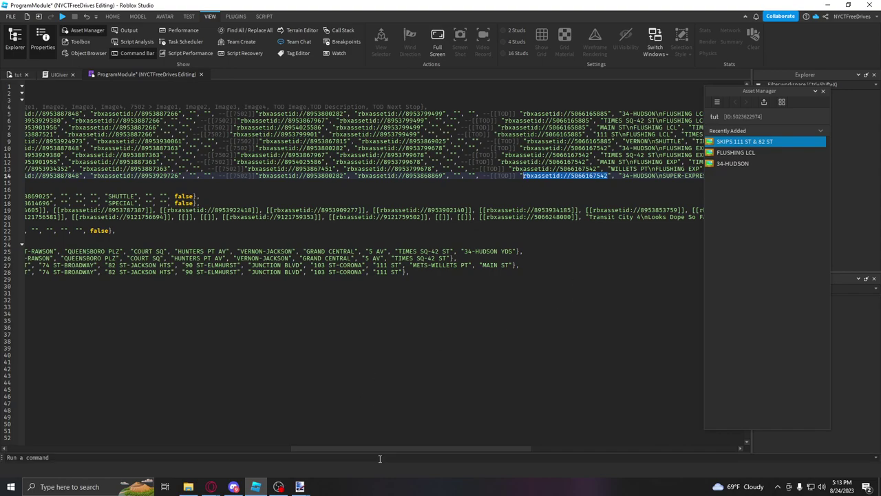
pyautogui.moveTo(431, 449); pyautogui.dragTo(493, 444)
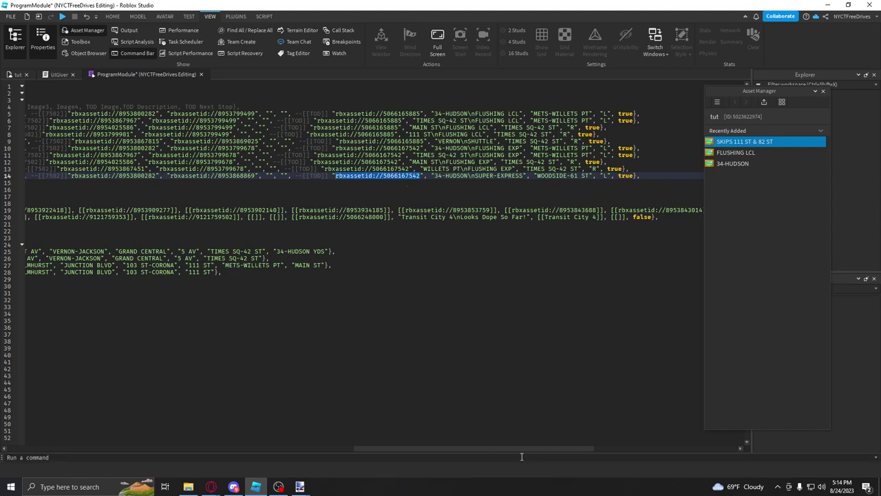
pyautogui.moveTo(521, 449); pyautogui.dragTo(364, 427)
pyautogui.click(367, 230)
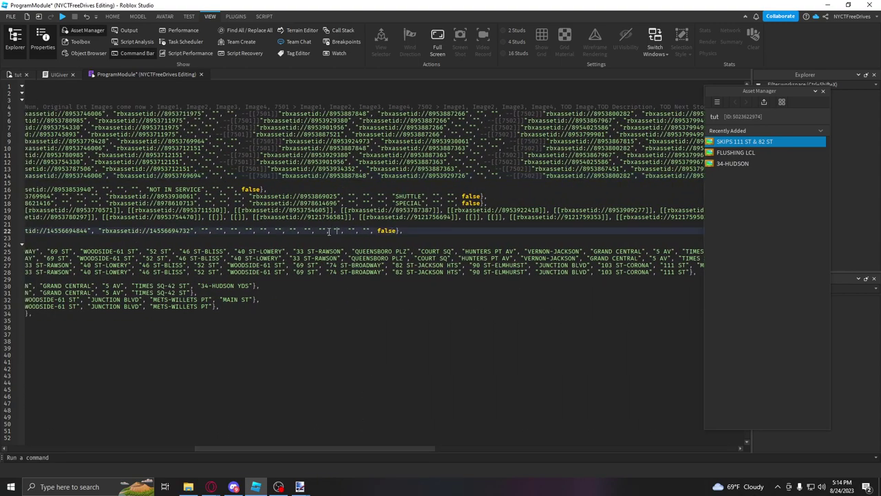
pyautogui.hotkey('ctrl', 'v')
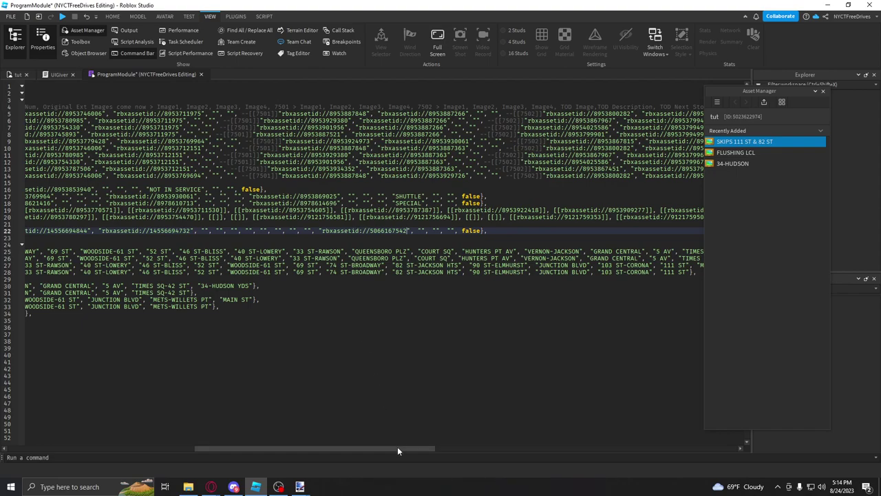
# Step: Select the 34-HUDSON\nFLUSHING LCL text on line 5, undoing an accidental line break
pyautogui.moveTo(399, 445); pyautogui.dragTo(557, 441)
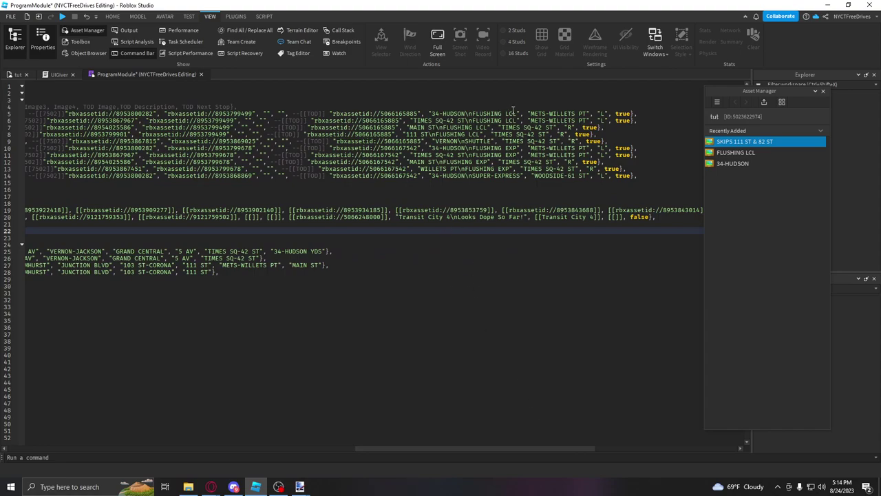
pyautogui.moveTo(516, 114); pyautogui.dragTo(432, 115)
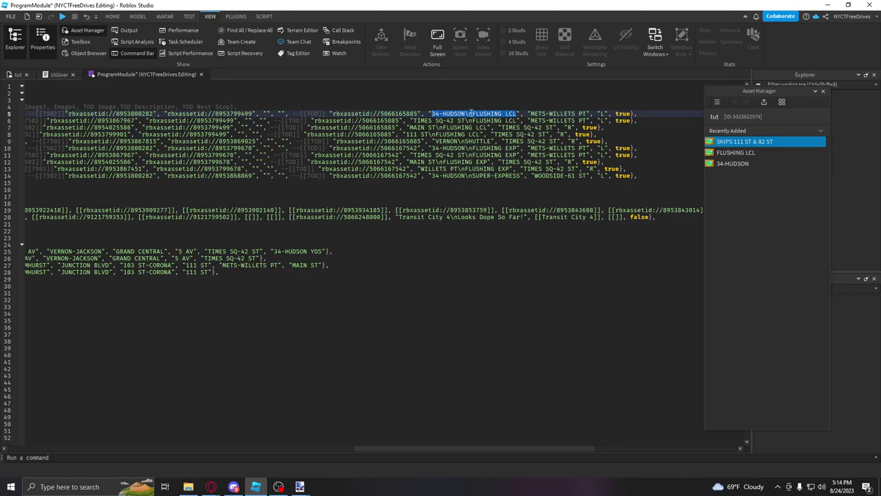
pyautogui.click(468, 113)
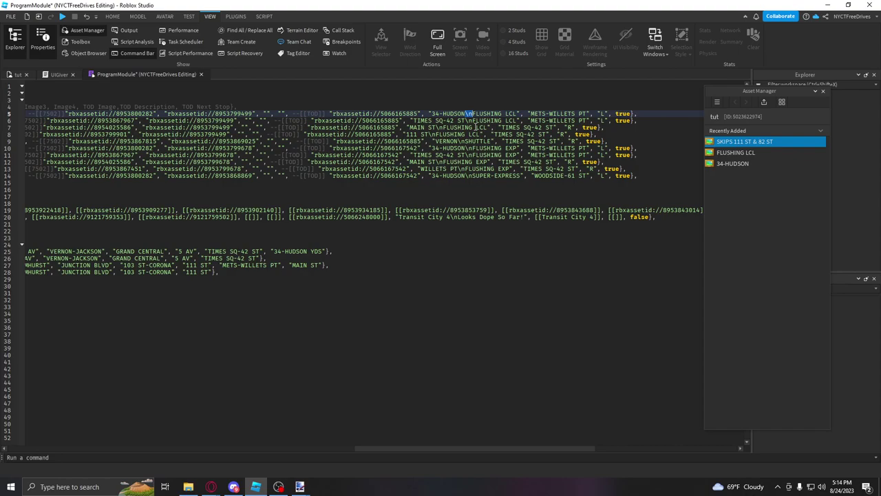
pyautogui.press('Return')
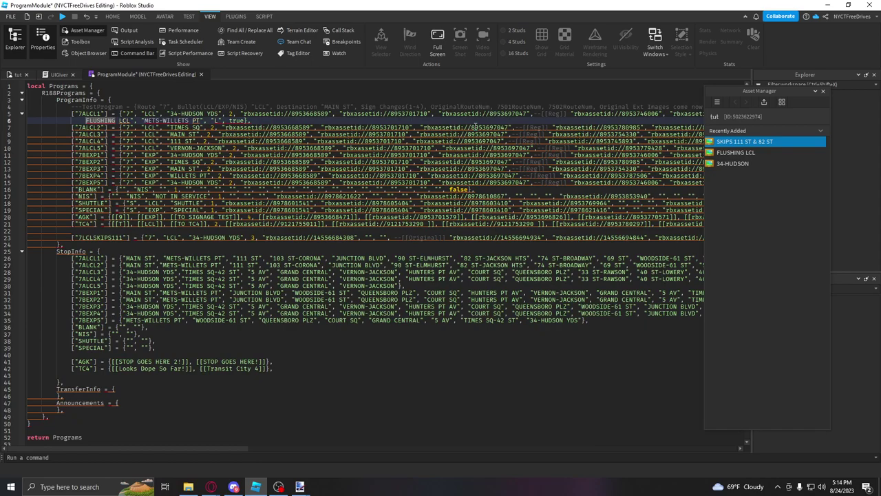
pyautogui.hotkey('ctrl', 'z')
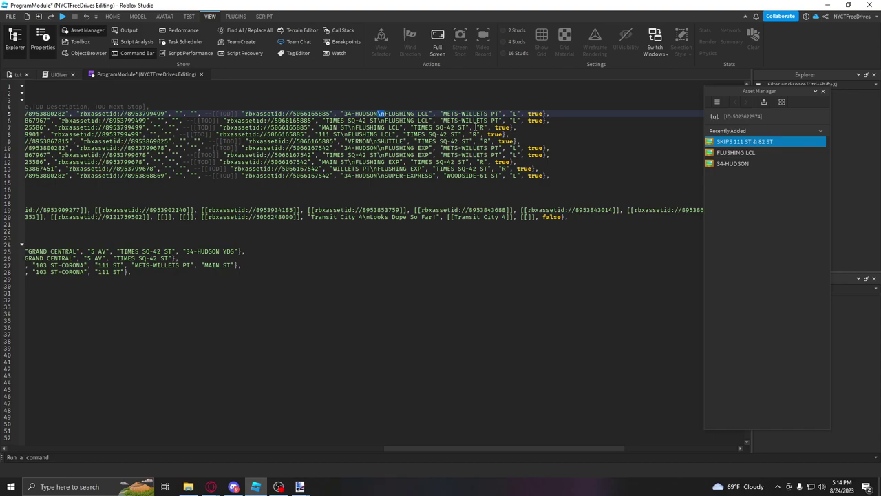
# Step: Paste it into line 22's empty destination string and append SKIPS 111 & 82 ST
pyautogui.moveTo(430, 114); pyautogui.dragTo(343, 114)
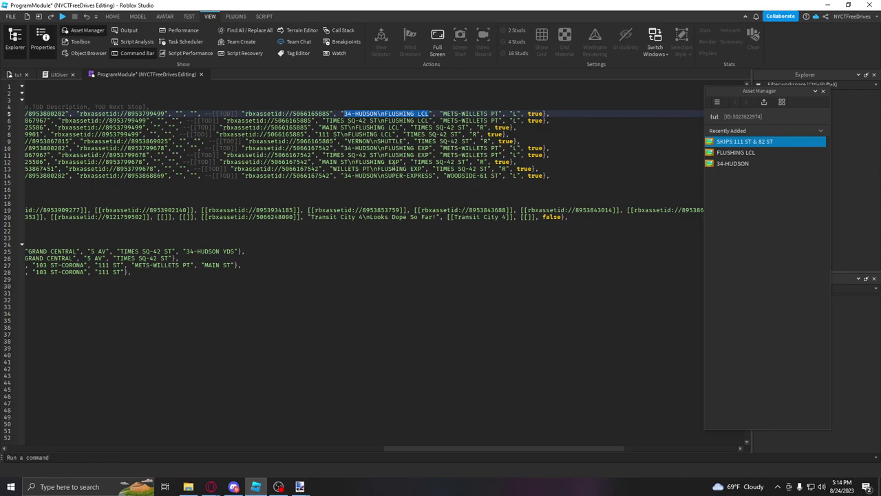
pyautogui.moveTo(442, 450); pyautogui.dragTo(296, 417)
pyautogui.click(281, 231)
pyautogui.hotkey('ctrl', 'v')
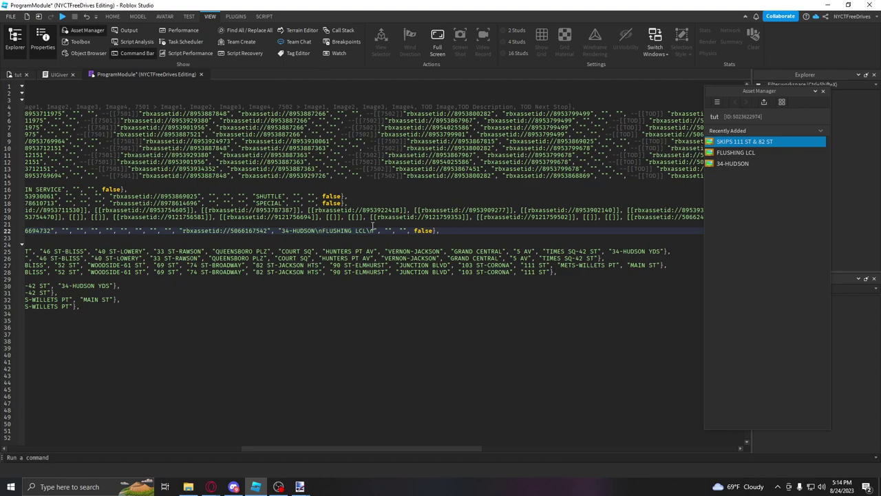
pyautogui.write('SKIPS 111')
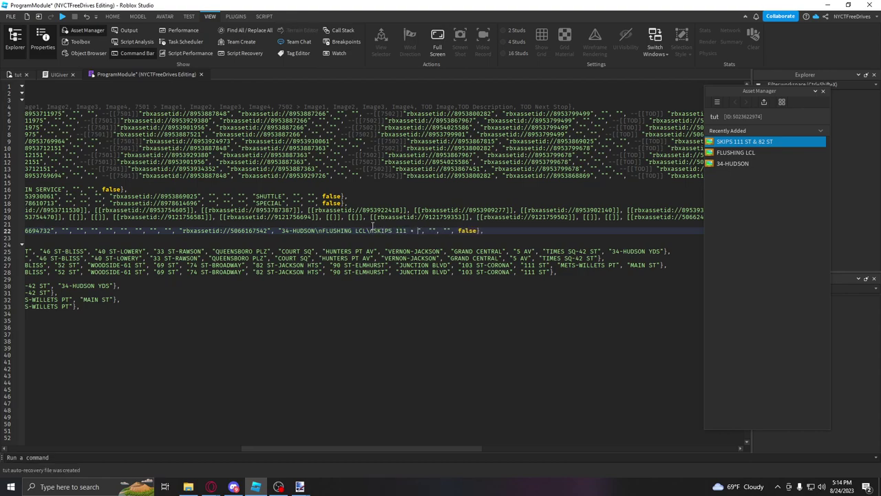
pyautogui.write(' & 82 ST')
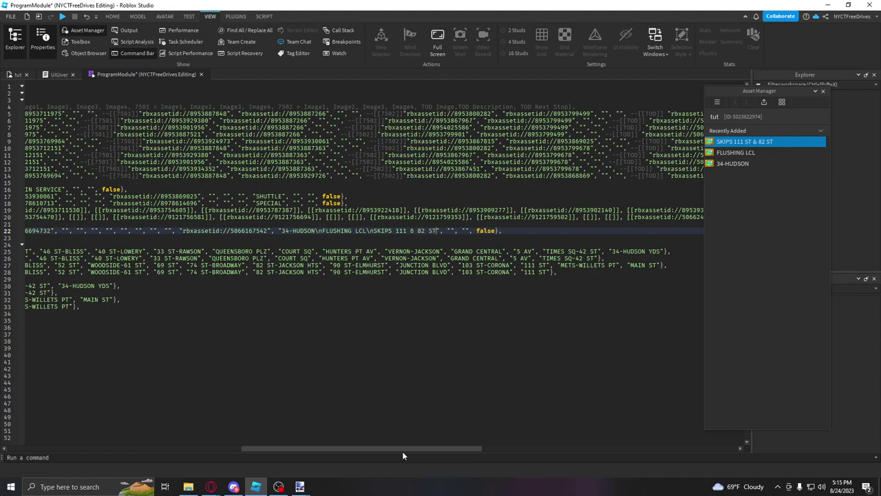
pyautogui.moveTo(427, 447); pyautogui.dragTo(558, 448)
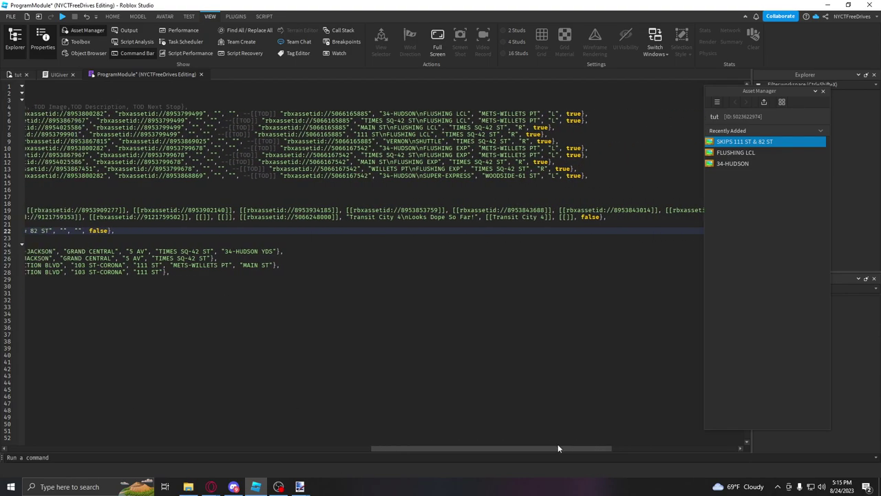
# Step: Copy METS-WILLETS PT from line 5 into line 22's first empty quotes
pyautogui.click(536, 176)
pyautogui.doubleClick(514, 113)
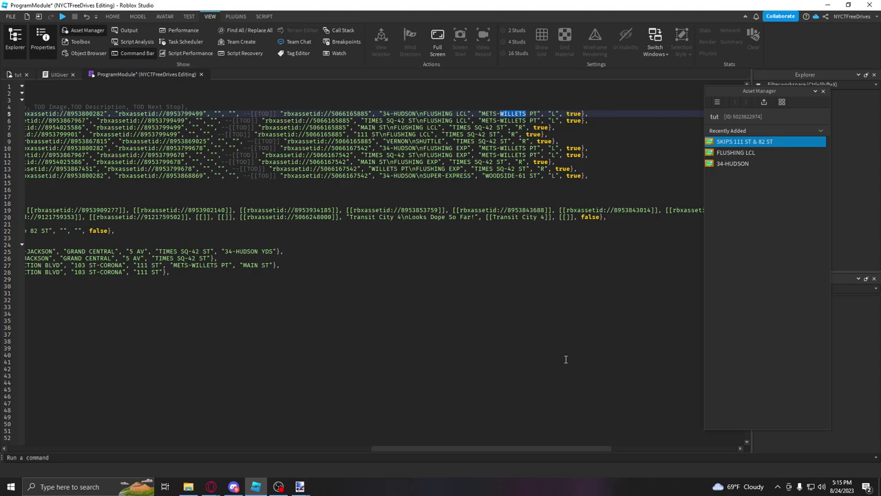
pyautogui.click(506, 105)
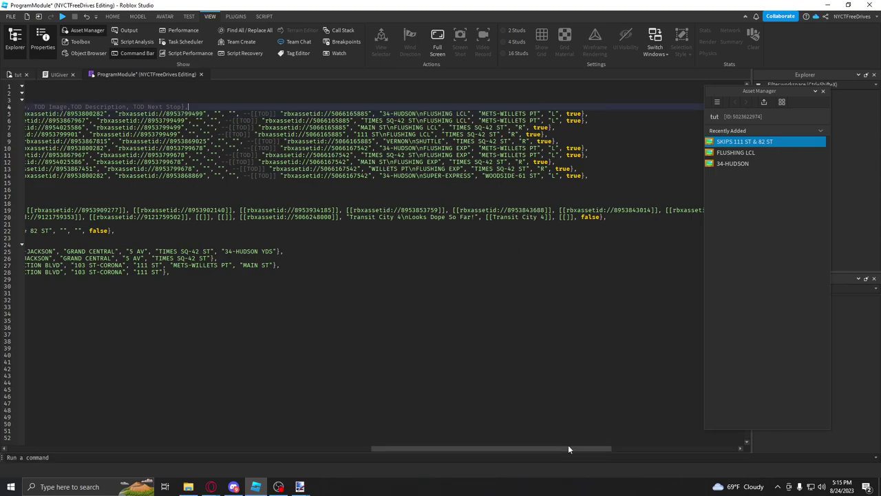
pyautogui.click(538, 114)
pyautogui.moveTo(539, 113); pyautogui.dragTo(483, 111)
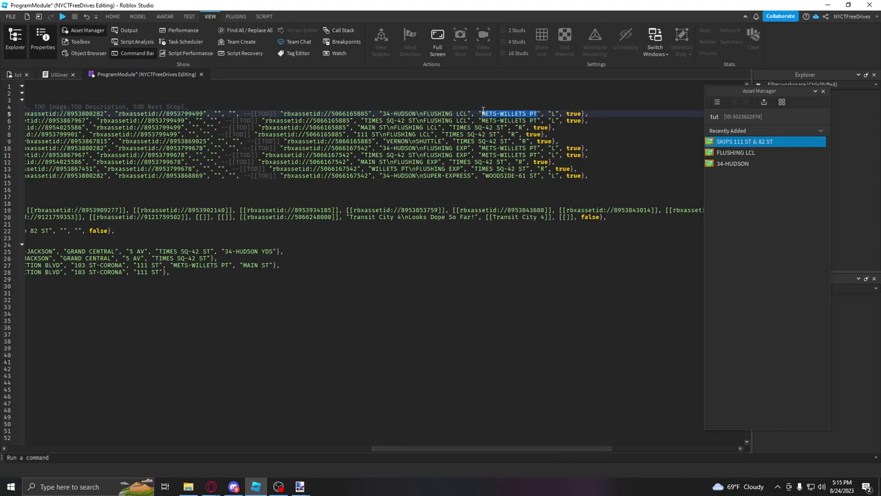
pyautogui.hotkey('ctrl', 'c')
pyautogui.click(63, 230)
pyautogui.hotkey('ctrl', 'v')
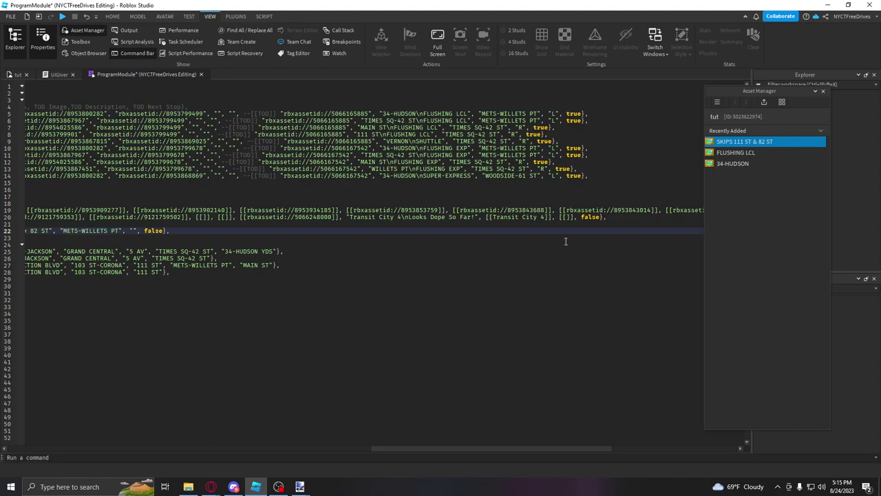
# Step: Fill line 22's remaining quotes with L and change its final false to true
pyautogui.doubleClick(554, 114)
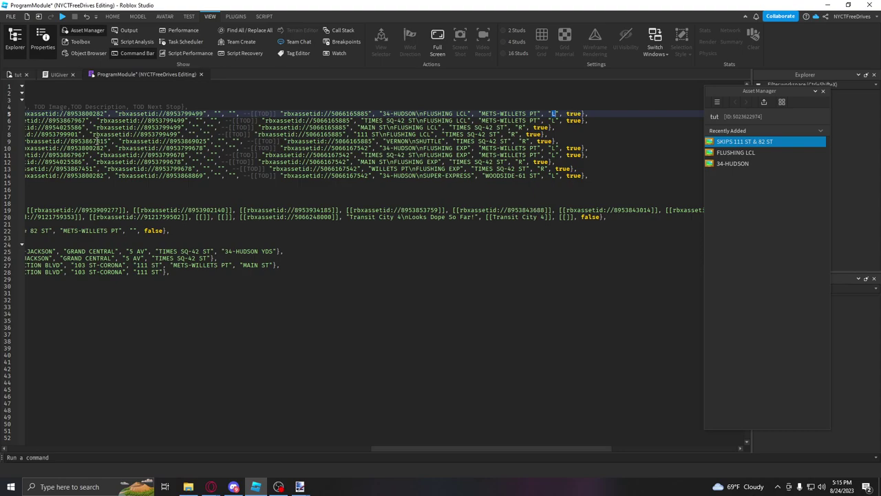
pyautogui.click(132, 231)
pyautogui.write('L')
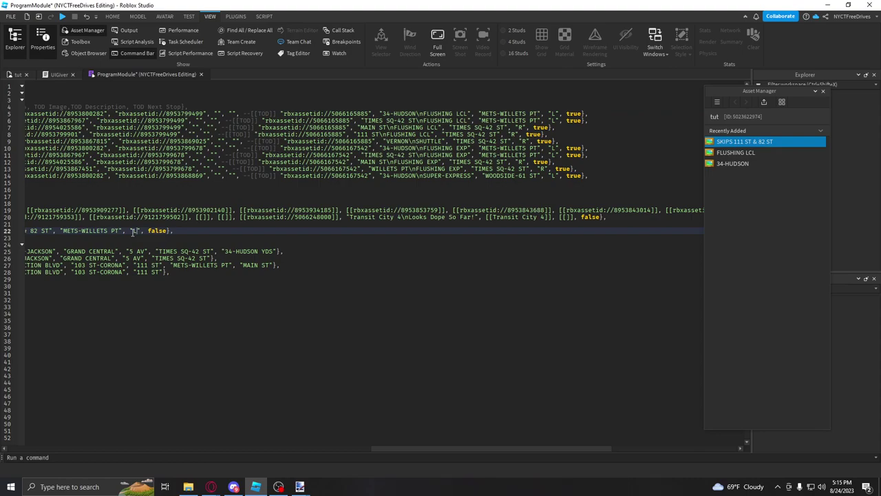
pyautogui.doubleClick(155, 230)
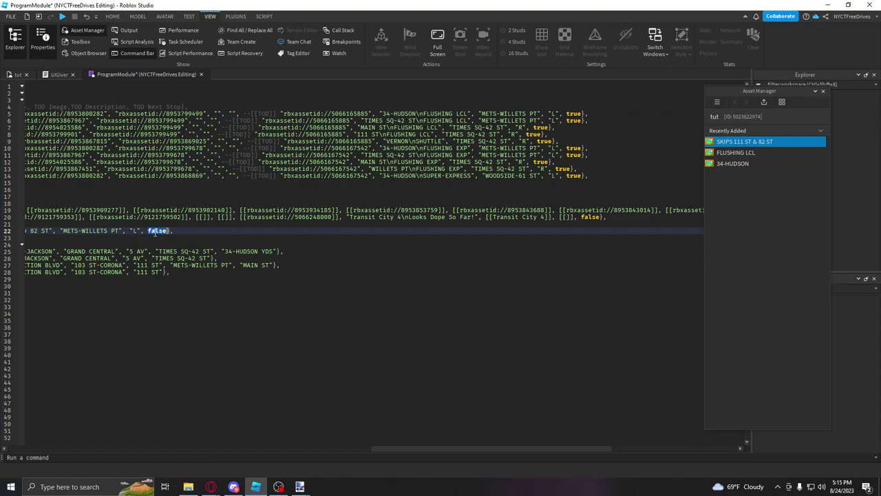
pyautogui.write('true')
pyautogui.moveTo(433, 448); pyautogui.dragTo(54, 397)
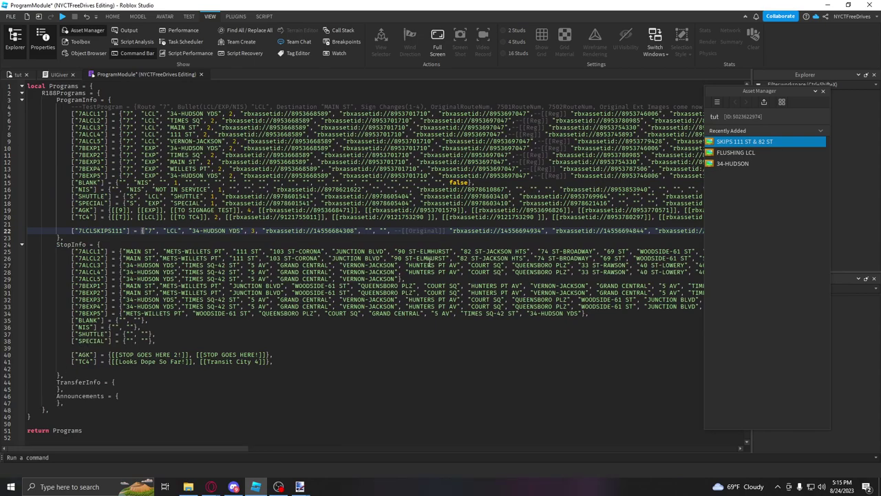
# Step: Close Asset Manager and paste a copy of the line-25 7ALCL1 stop list below SPECIAL
pyautogui.click(823, 91)
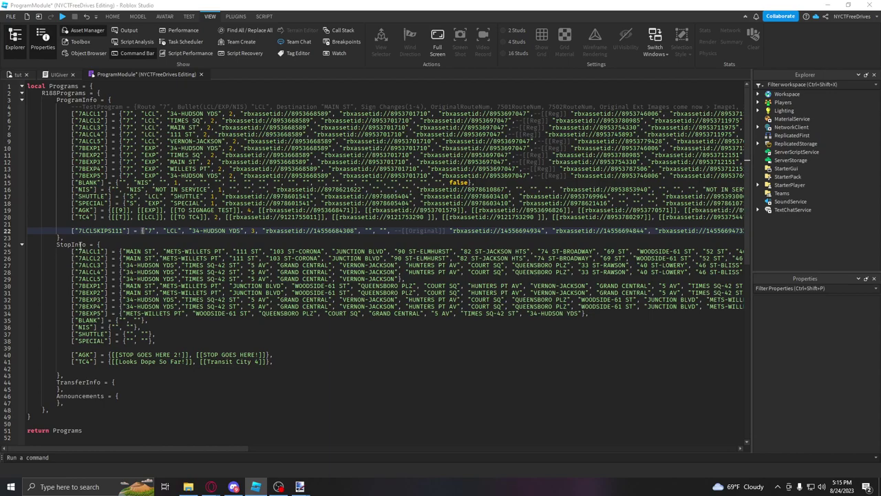
pyautogui.moveTo(73, 251); pyautogui.dragTo(750, 251)
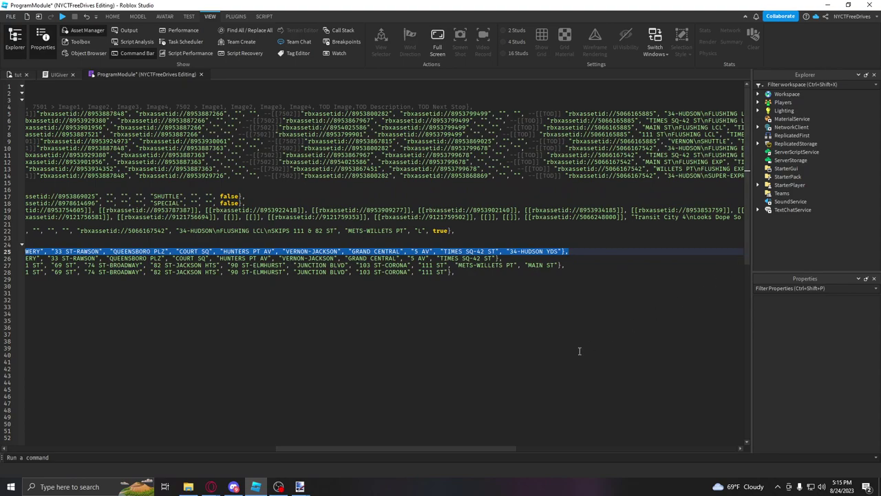
pyautogui.moveTo(499, 447); pyautogui.dragTo(223, 444)
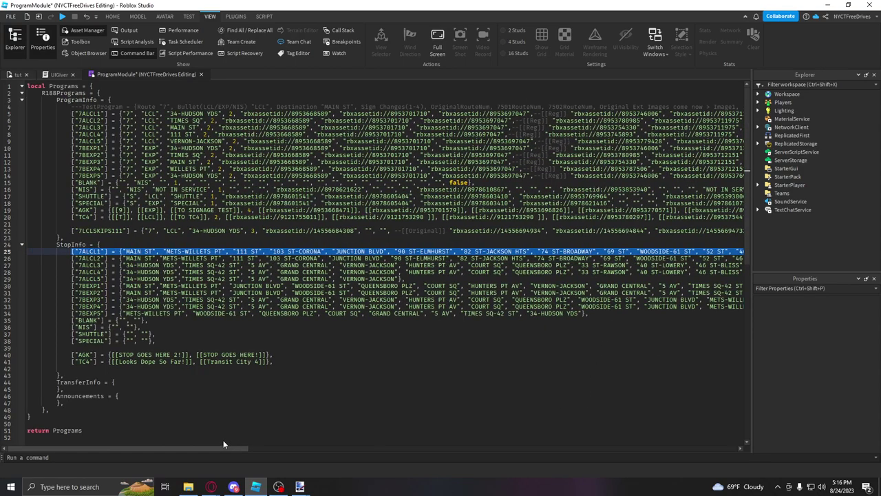
pyautogui.click(159, 341)
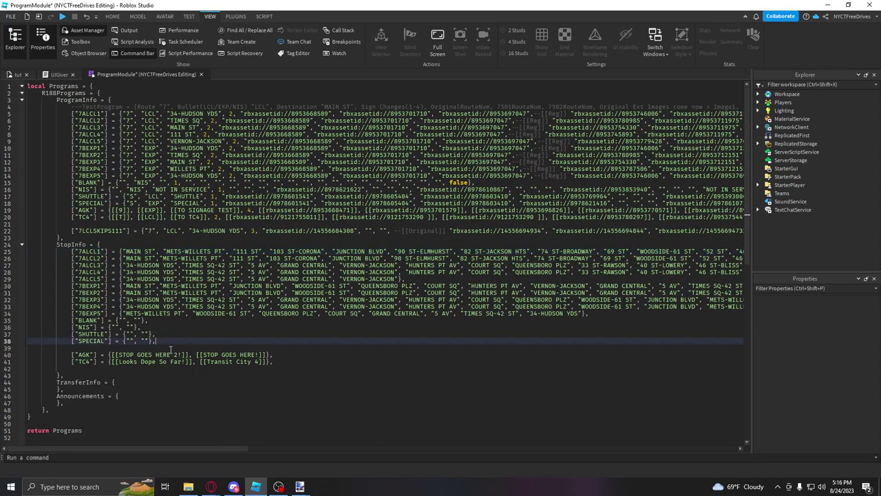
pyautogui.click(170, 351)
pyautogui.hotkey('ctrl', 'v')
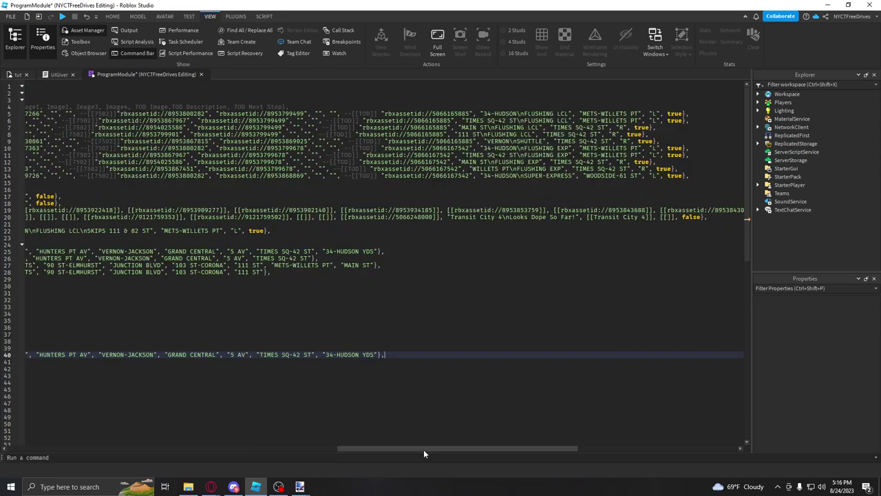
pyautogui.moveTo(423, 449); pyautogui.dragTo(31, 444)
# Step: Rename the pasted list's key from 7ALCL1 to 7LCLSKIPS111
pyautogui.doubleClick(110, 230)
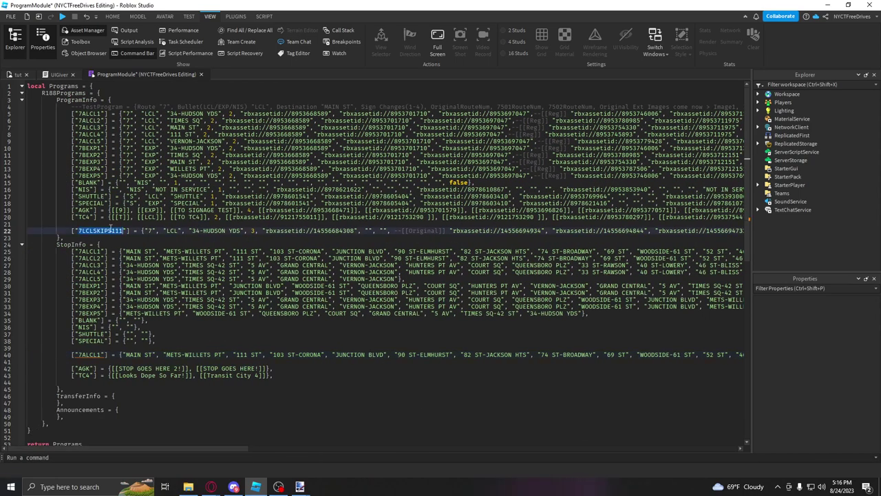
pyautogui.hotkey('ctrl', 'c')
pyautogui.doubleClick(95, 354)
pyautogui.hotkey('ctrl', 'v')
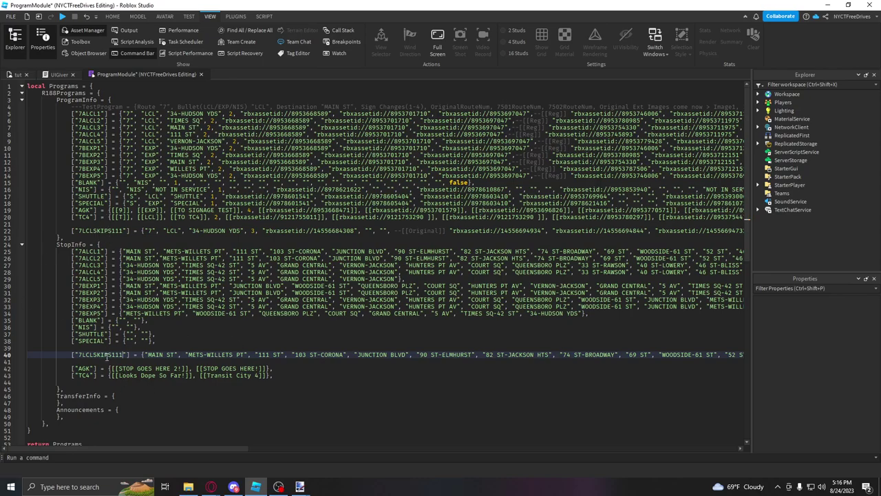
# Step: Delete the 111 ST and 82 ST-JACKSON HTS stops from the 7LCLSKIPS111 list
pyautogui.moveTo(289, 354); pyautogui.dragTo(250, 354)
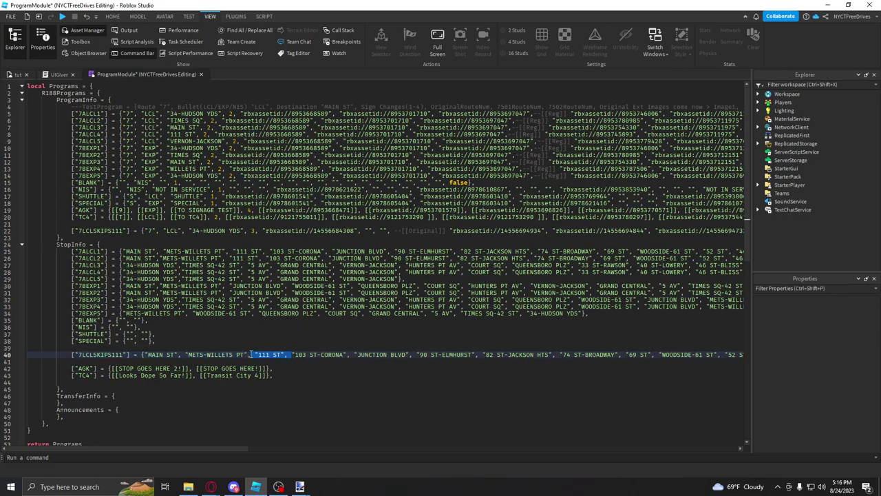
pyautogui.press('BackSpace')
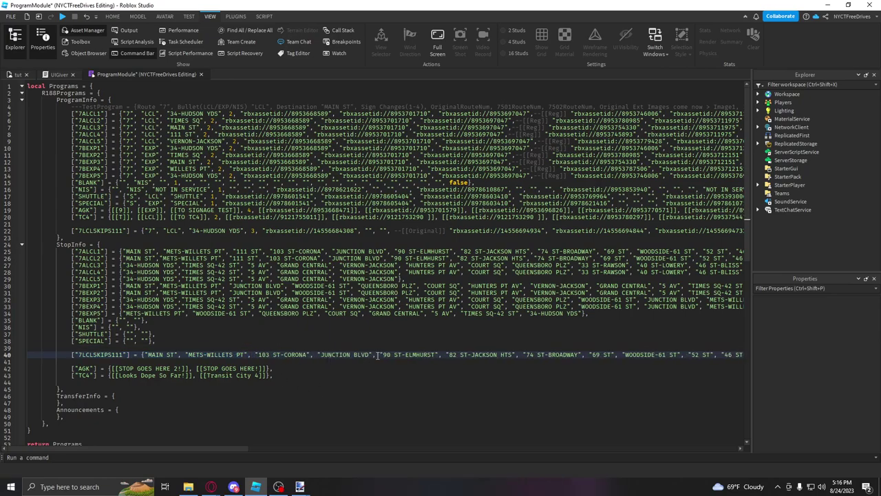
pyautogui.moveTo(524, 354); pyautogui.dragTo(441, 355)
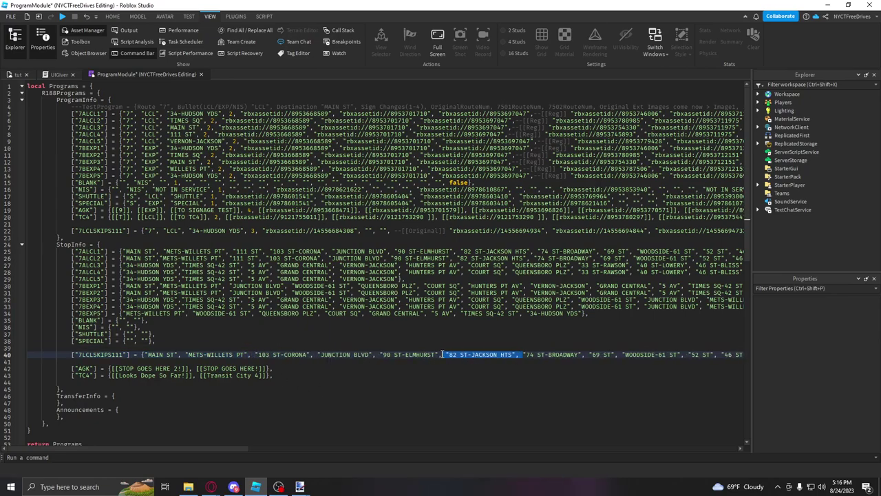
pyautogui.press('BackSpace')
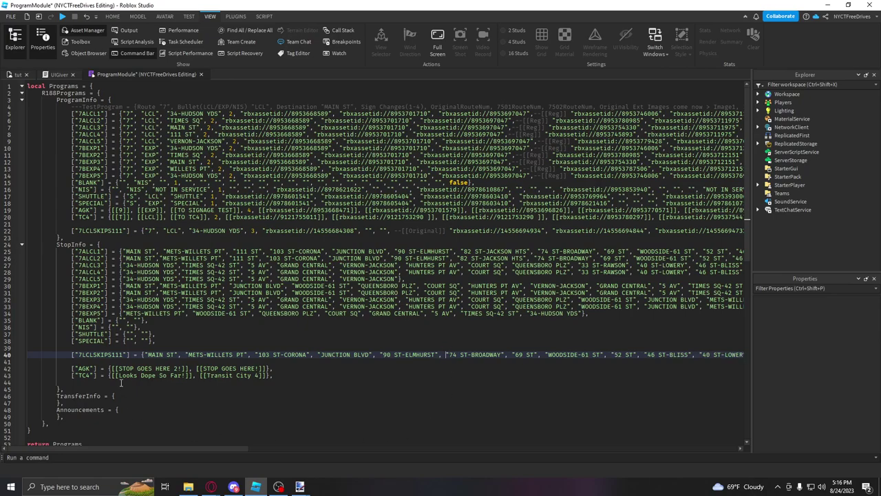
pyautogui.doubleClick(111, 354)
# Step: Frame the train in the tut place and start a playtest
pyautogui.click(18, 76)
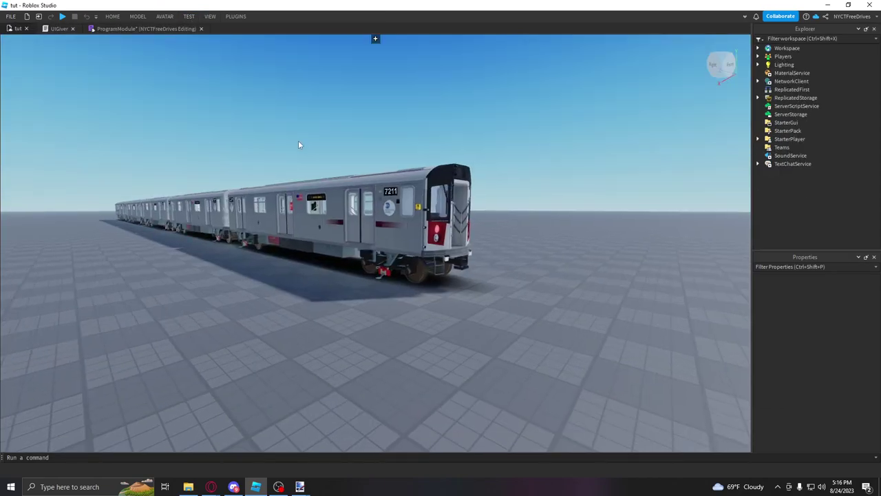
pyautogui.moveTo(298, 145); pyautogui.dragTo(274, 190, button='right')
pyautogui.scroll(2, 274, 190)
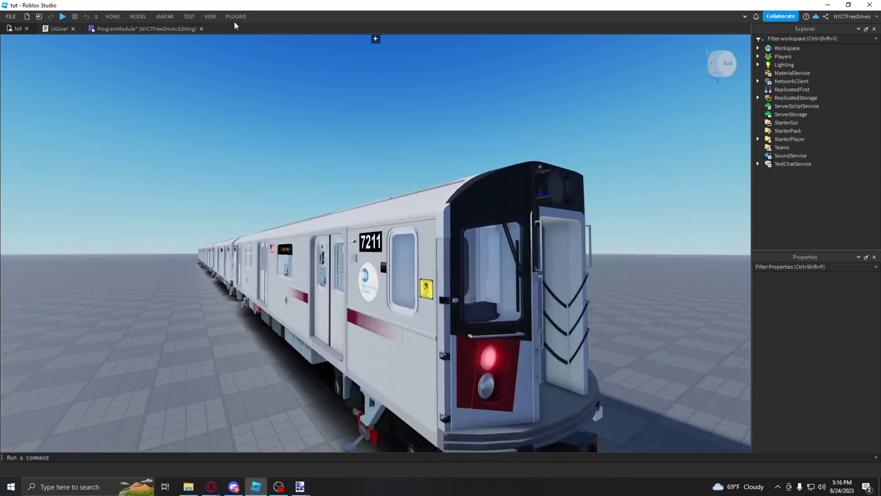
pyautogui.click(189, 16)
pyautogui.click(12, 53)
pyautogui.click(17, 67)
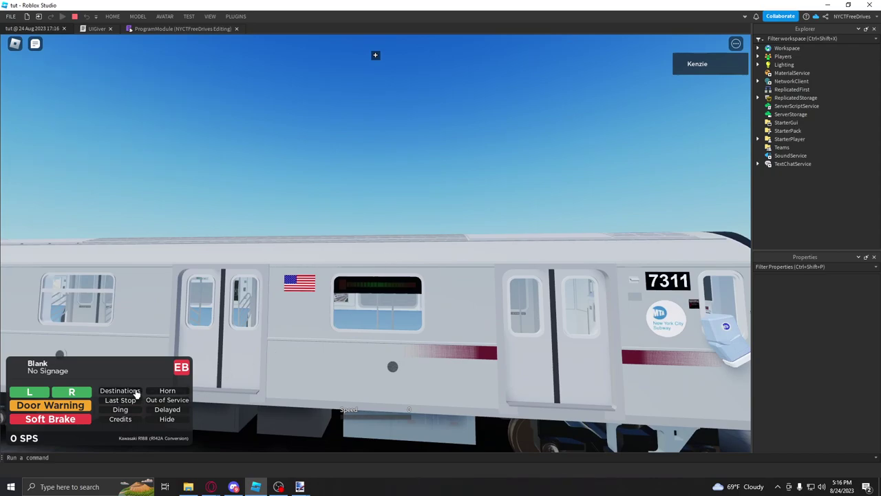
# Step: Set the train's destination to 7LCLSKIPS111 in the Signage Controller
pyautogui.click(136, 391)
pyautogui.scroll(-5, 148, 324)
pyautogui.click(154, 319)
pyautogui.hotkey('ctrl', 'v')
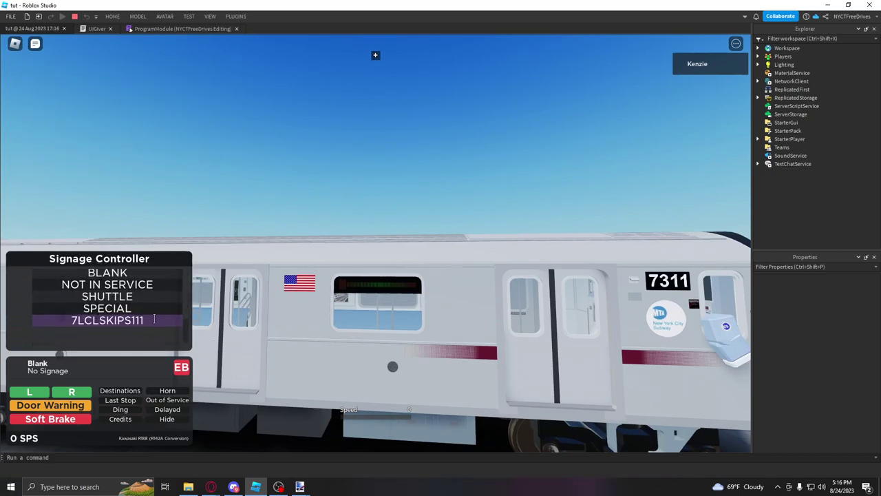
pyautogui.press('Return')
pyautogui.click(137, 393)
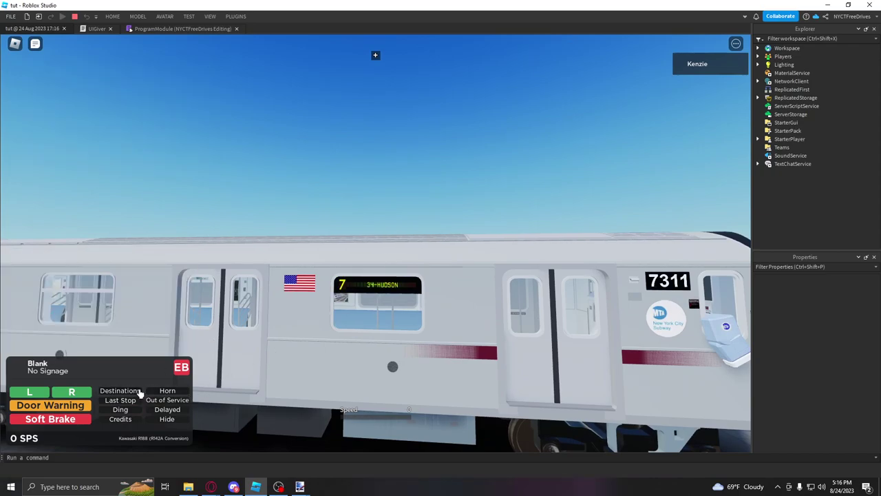
# Step: Orbit and zoom around the car to inspect the destination sign and interior
pyautogui.scroll(2, 355, 318)
pyautogui.scroll(5, 356, 318)
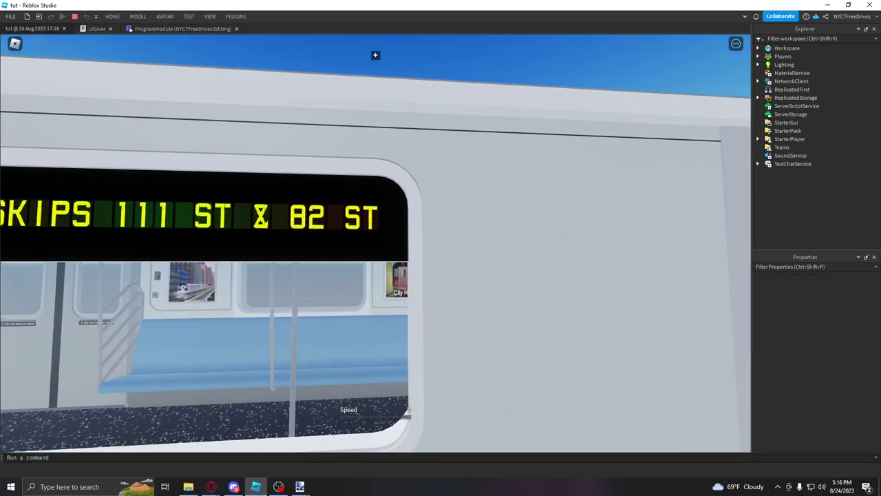
pyautogui.moveTo(375, 55); pyautogui.dragTo(375, 55, button='right')
pyautogui.scroll(-2, 375, 55)
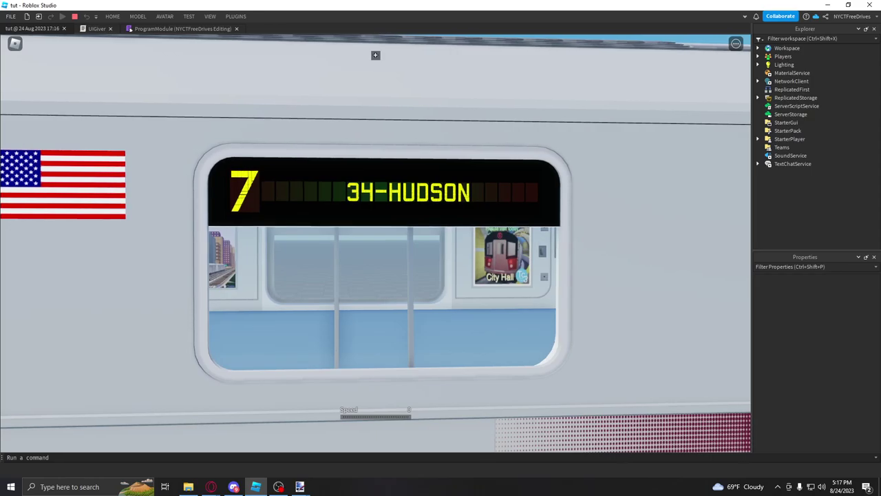
pyautogui.scroll(-5, 375, 55)
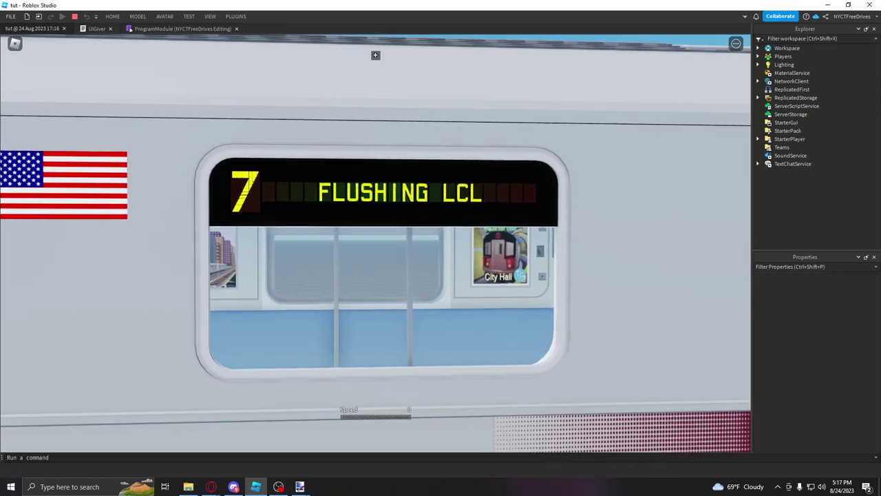
pyautogui.moveTo(375, 55); pyautogui.dragTo(375, 55, button='right')
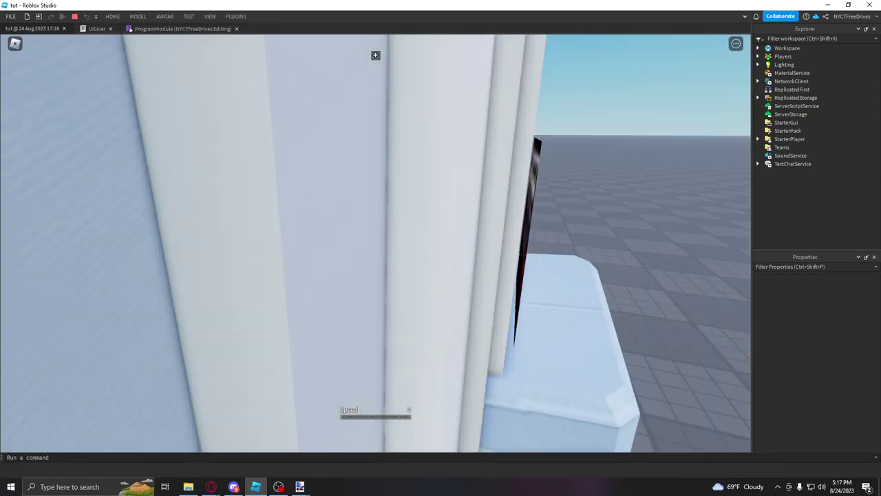
pyautogui.scroll(5, 375, 55)
pyautogui.scroll(2, 375, 55)
pyautogui.scroll(3, 375, 55)
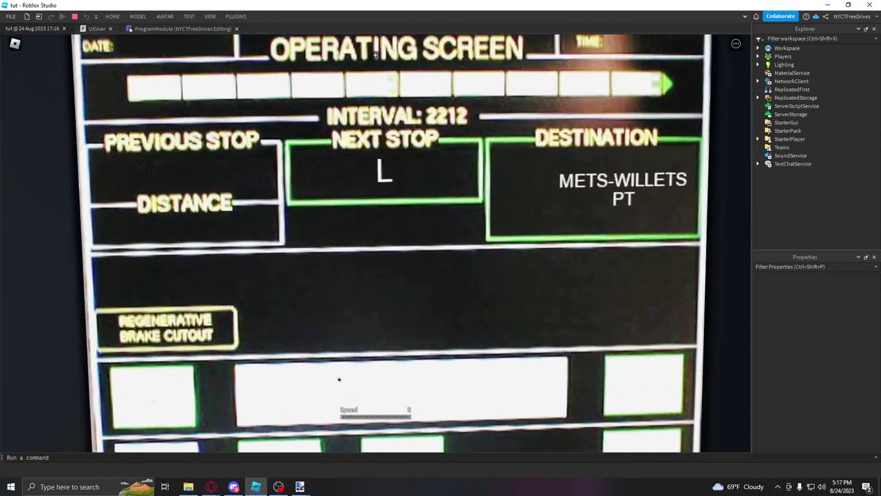
pyautogui.scroll(-3, 375, 56)
pyautogui.moveTo(375, 55); pyautogui.dragTo(375, 55, button='right')
pyautogui.scroll(-5, 375, 55)
pyautogui.scroll(5, 467, 416)
pyautogui.click(75, 16)
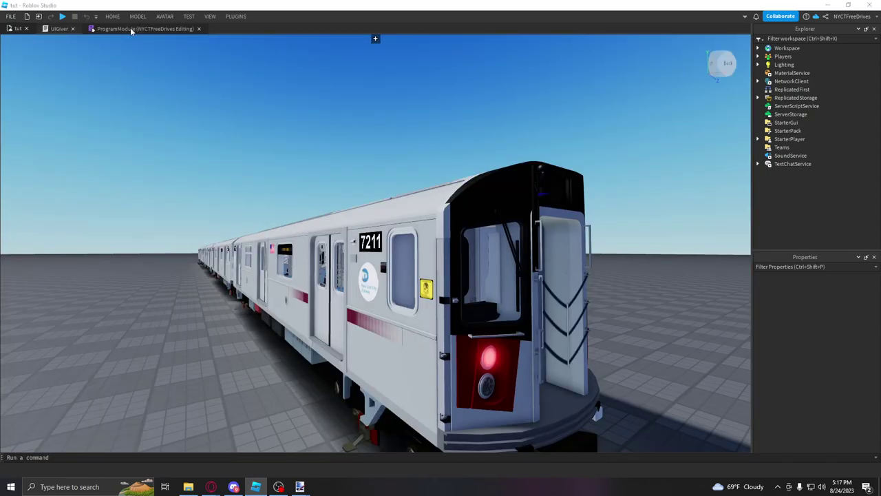
pyautogui.click(130, 28)
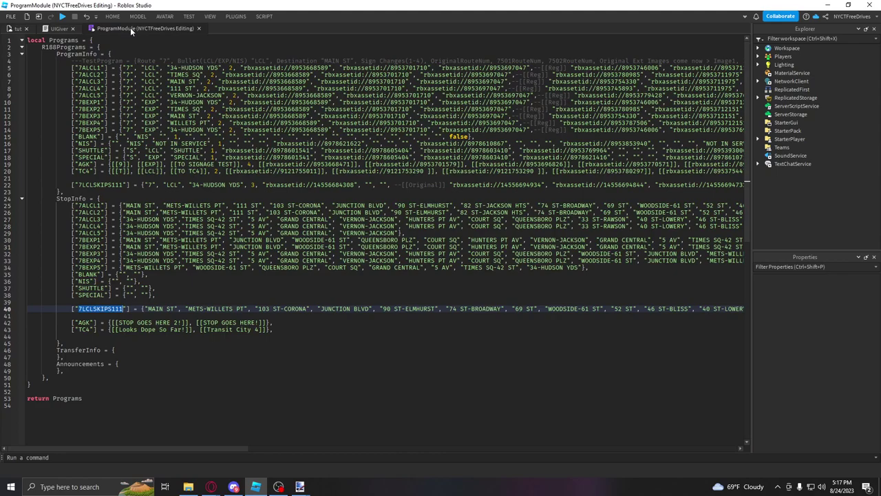
pyautogui.click(190, 185)
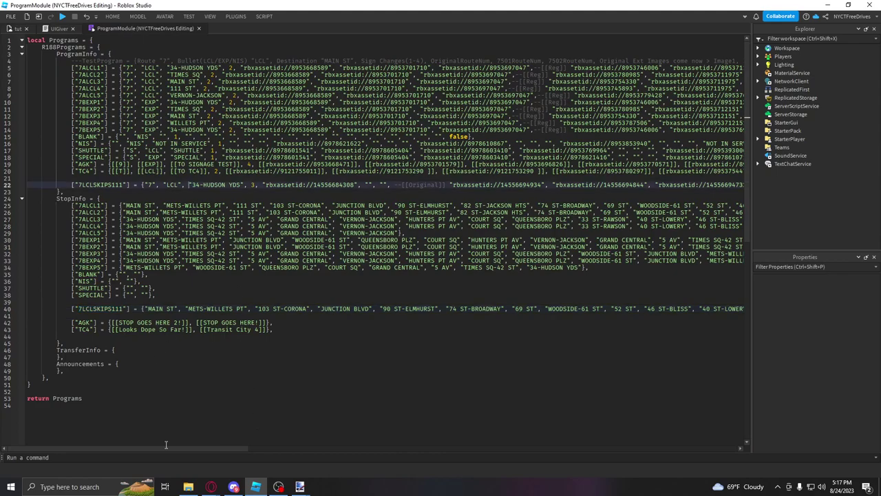
pyautogui.moveTo(164, 448); pyautogui.dragTo(299, 438)
pyautogui.moveTo(368, 186); pyautogui.dragTo(420, 185)
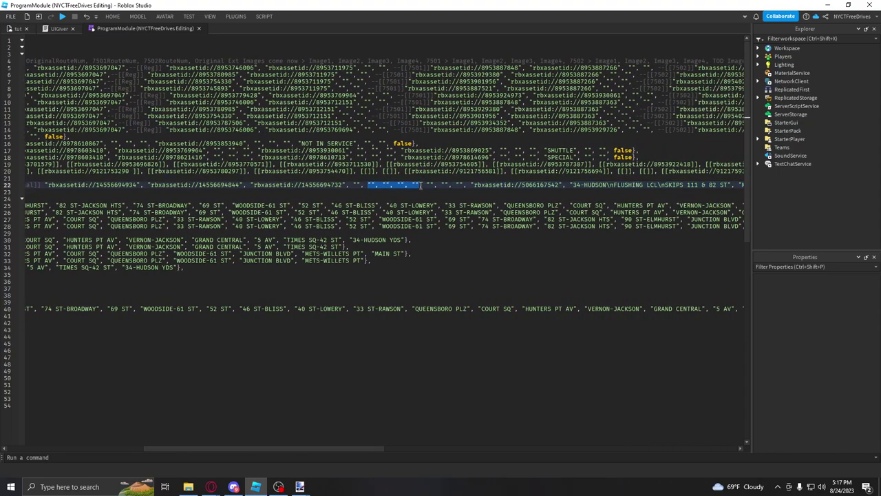
pyautogui.click(466, 185)
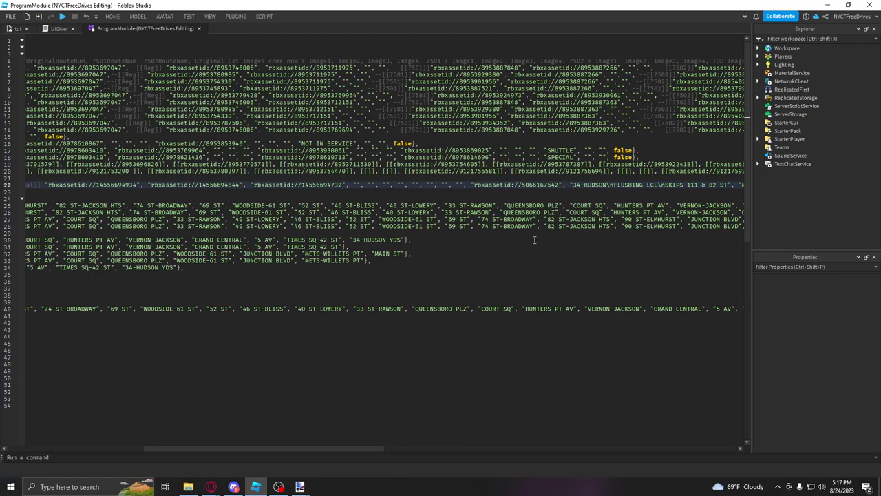
pyautogui.write('"", "",')
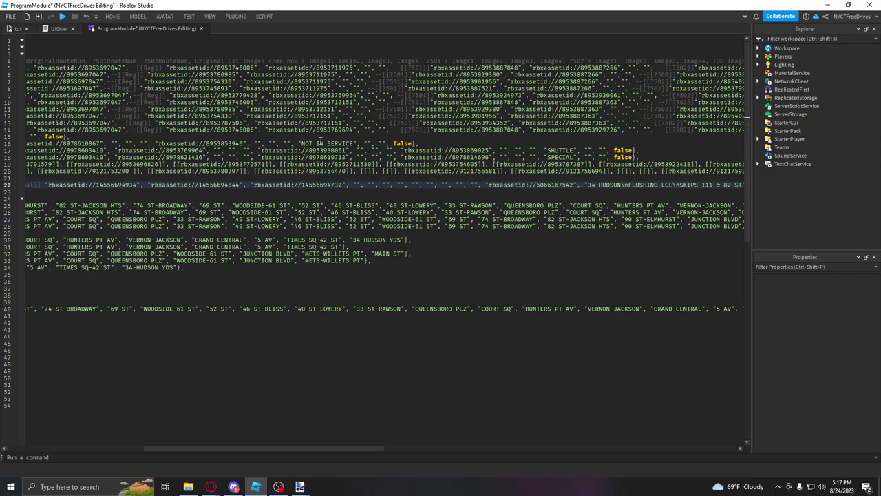
# Step: Start a new playtest, check the Destinations list, and inspect the cab screen and side-wall line map
pyautogui.click(17, 28)
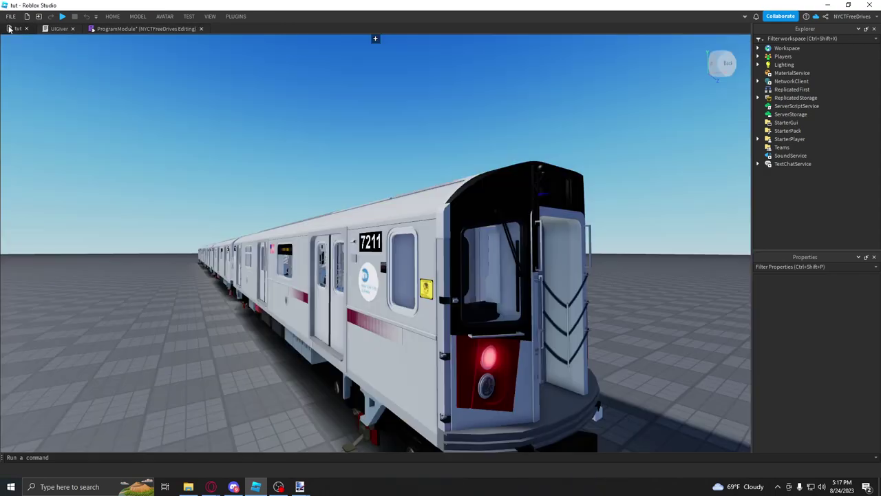
pyautogui.click(17, 55)
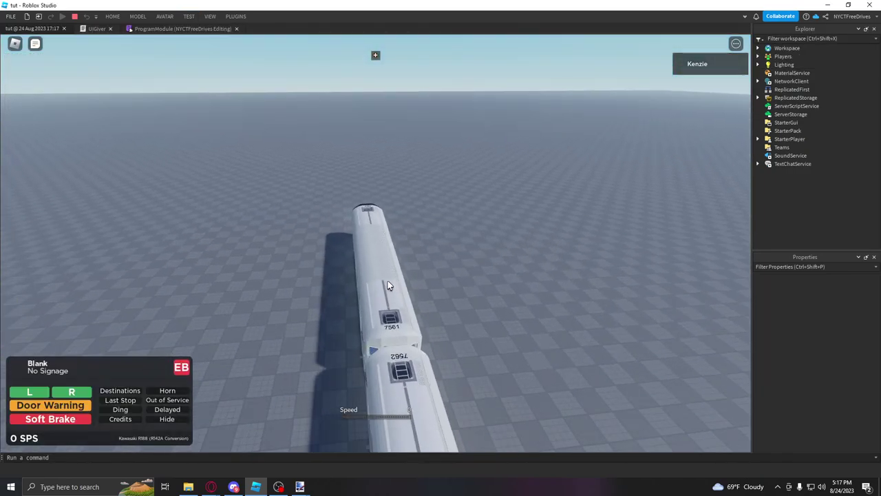
pyautogui.click(113, 392)
pyautogui.scroll(-5, 130, 309)
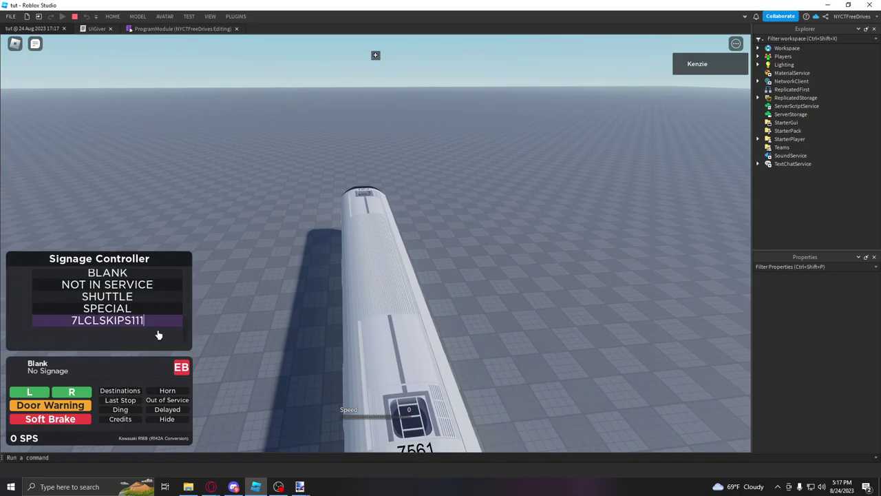
pyautogui.click(124, 391)
pyautogui.scroll(10, 305, 262)
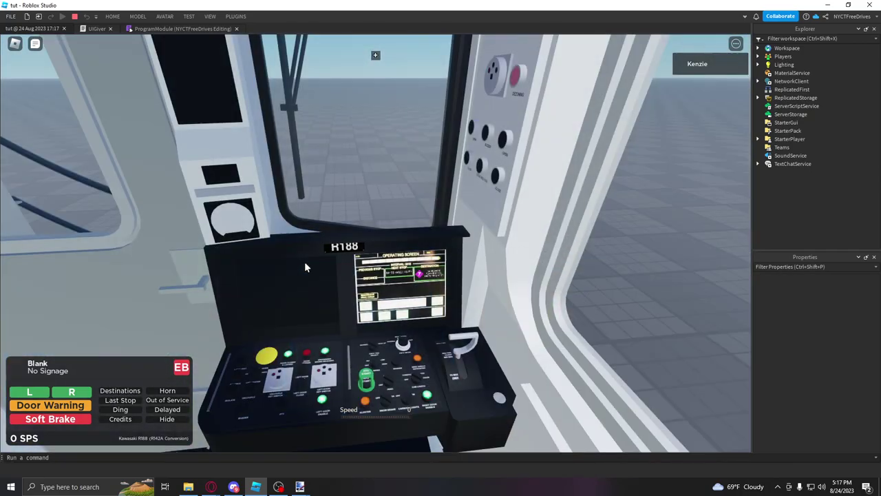
pyautogui.press('space')
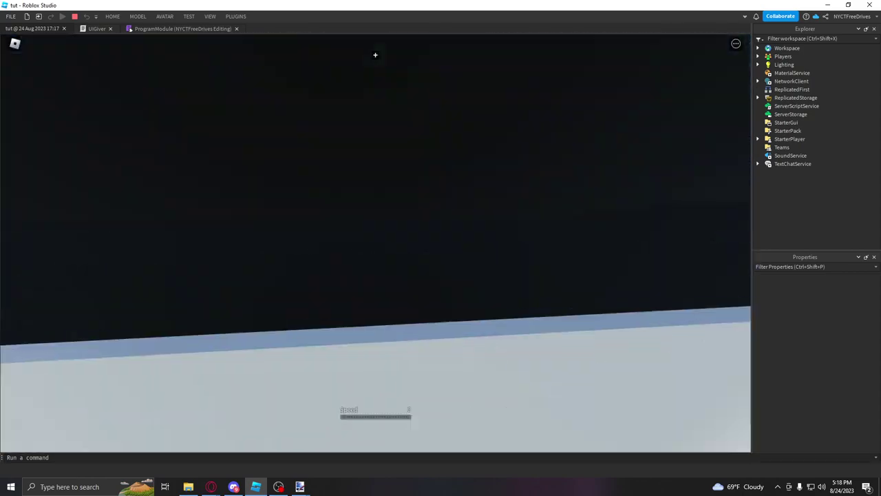
pyautogui.scroll(10, 375, 55)
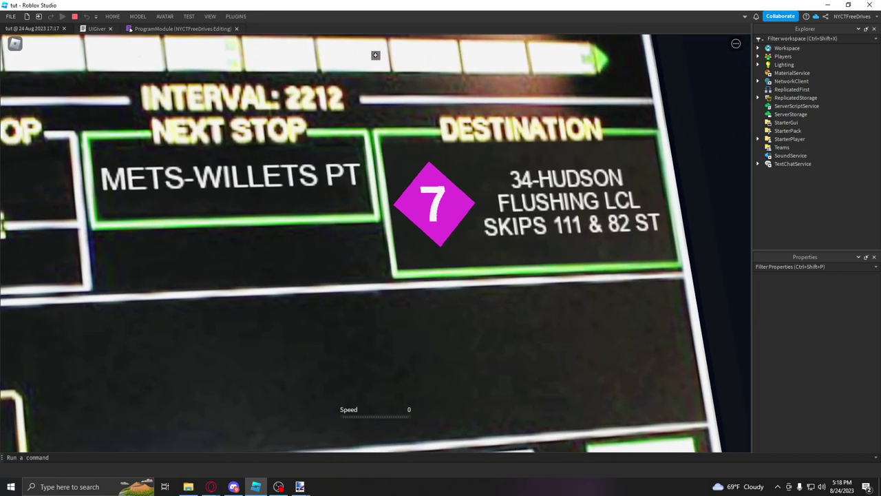
pyautogui.scroll(-5, 375, 55)
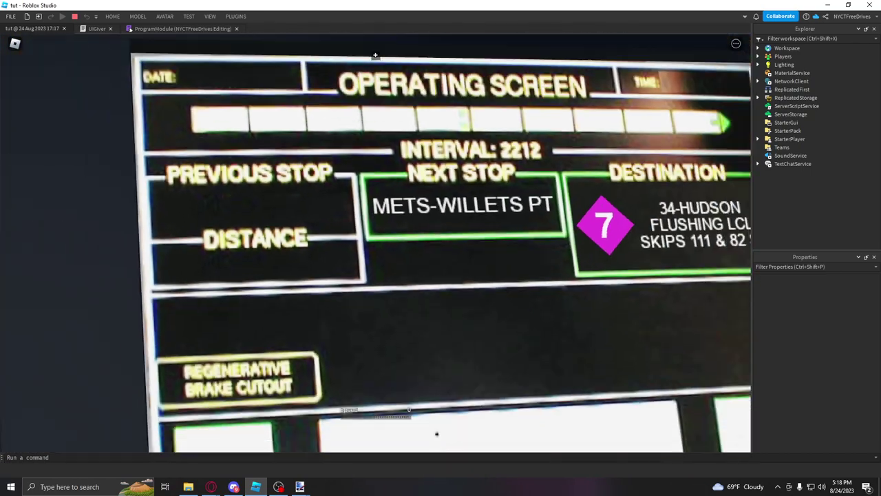
pyautogui.scroll(-10, 375, 55)
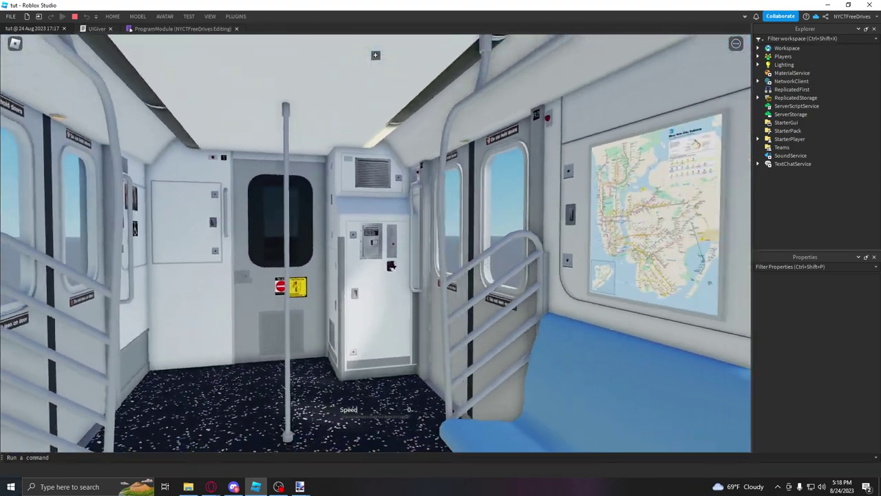
pyautogui.moveTo(375, 55); pyautogui.dragTo(375, 55, button='right')
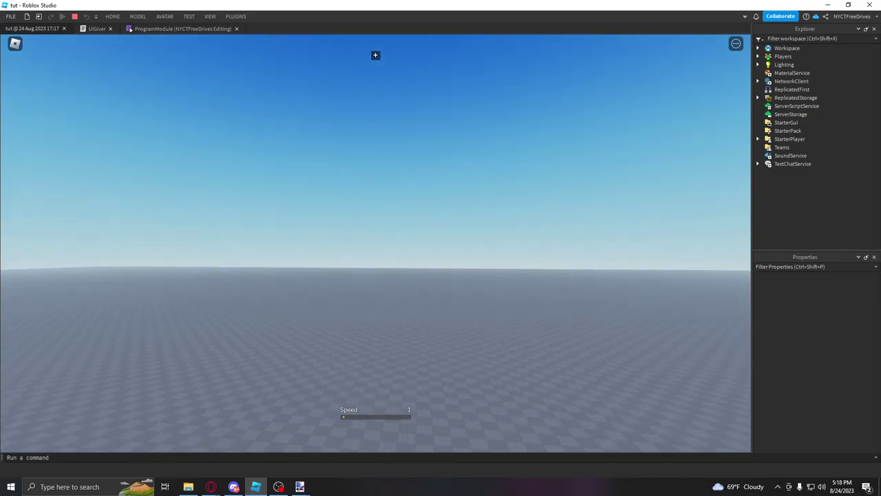
# Step: Fly around the moving train to view its FLUSHING LCL sign from rear, side and front, then stop
pyautogui.moveTo(375, 55); pyautogui.dragTo(375, 55, button='right')
pyautogui.press('w')
pyautogui.scroll(-1, 375, 56)
pyautogui.scroll(-1, 375, 55)
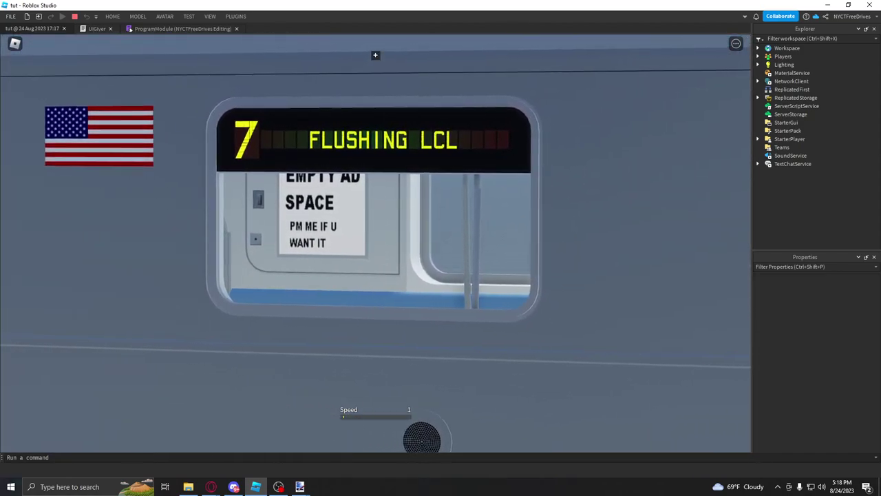
pyautogui.scroll(5, 375, 242)
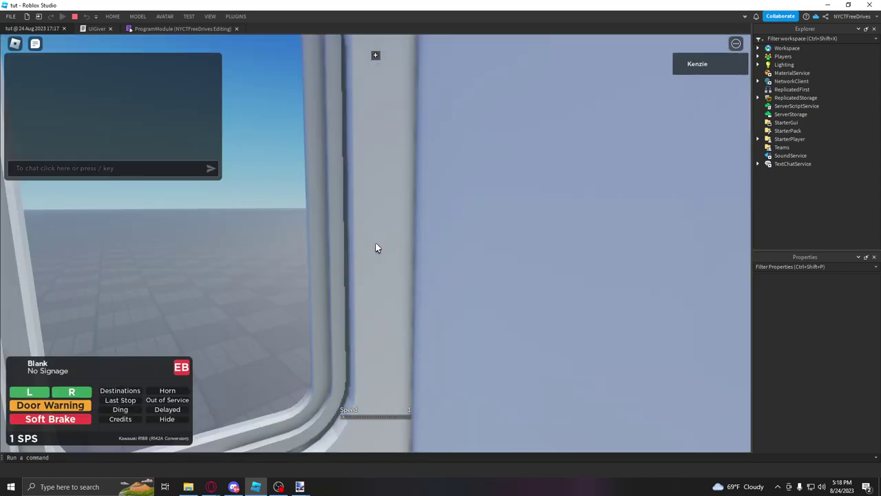
pyautogui.scroll(-5, 376, 247)
pyautogui.moveTo(325, 269); pyautogui.dragTo(323, 264, button='right')
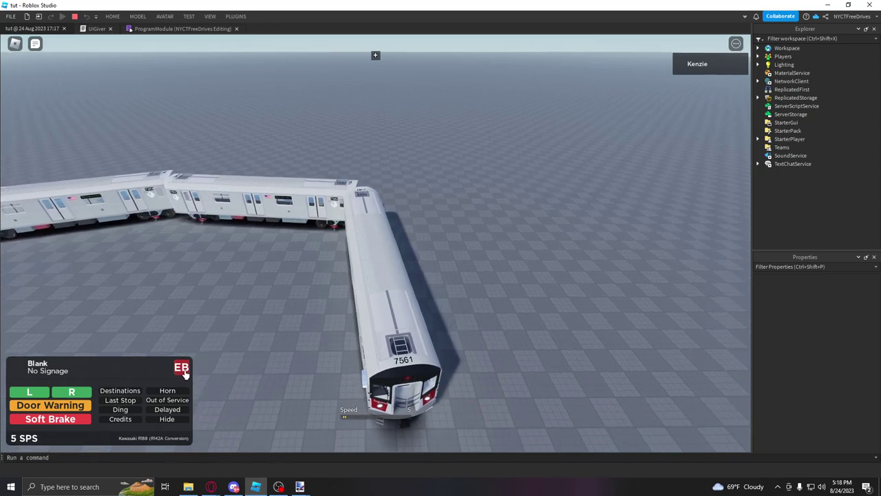
pyautogui.moveTo(453, 331); pyautogui.dragTo(376, 314, button='right')
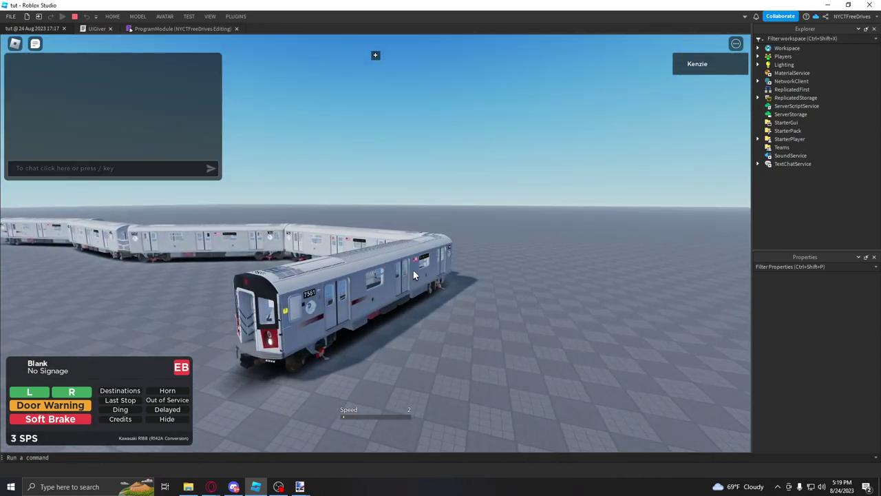
pyautogui.moveTo(366, 266); pyautogui.dragTo(367, 266, button='right')
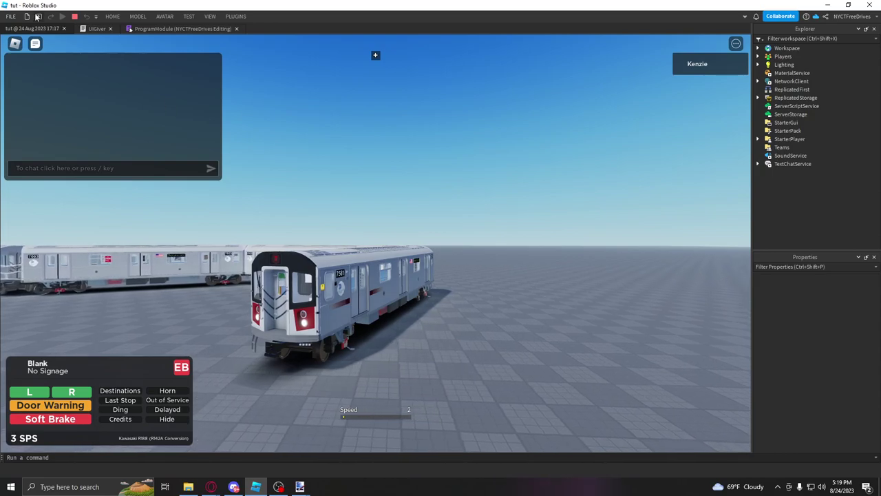
pyautogui.click(75, 16)
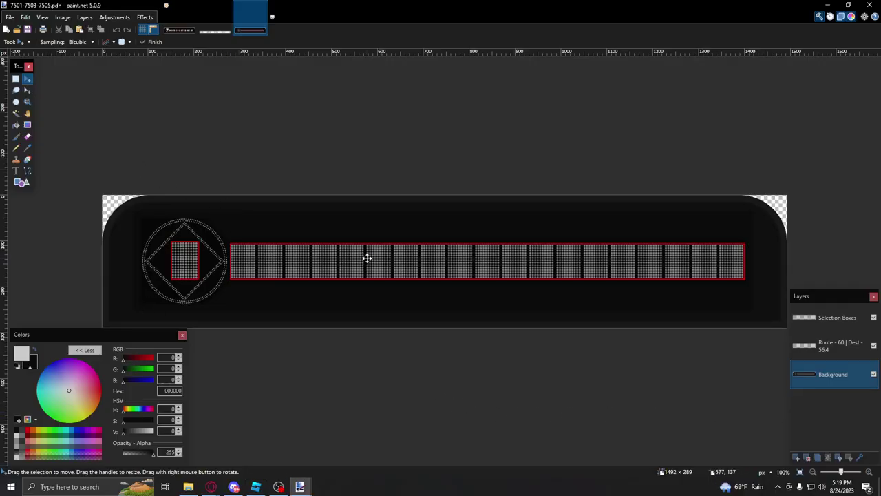
# Step: Choose the Text tool and set the font to 7501
pyautogui.click(19, 172)
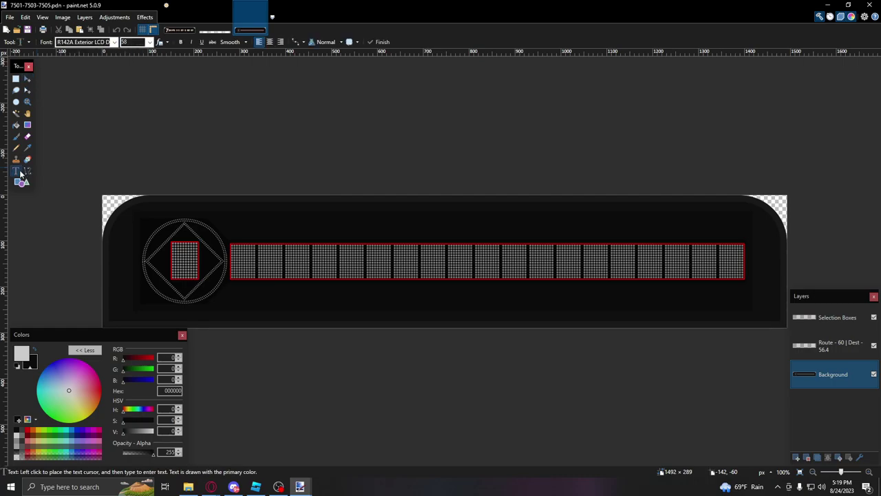
pyautogui.click(99, 42)
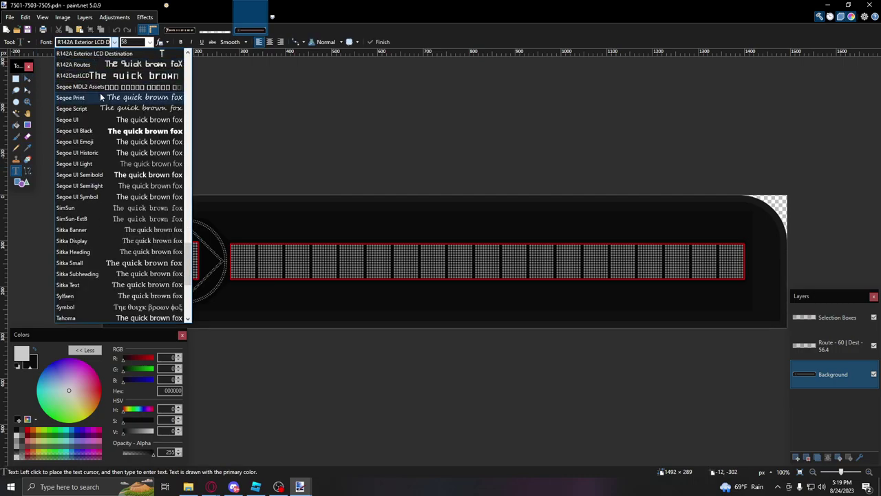
pyautogui.scroll(1, 101, 99)
pyautogui.write('7501')
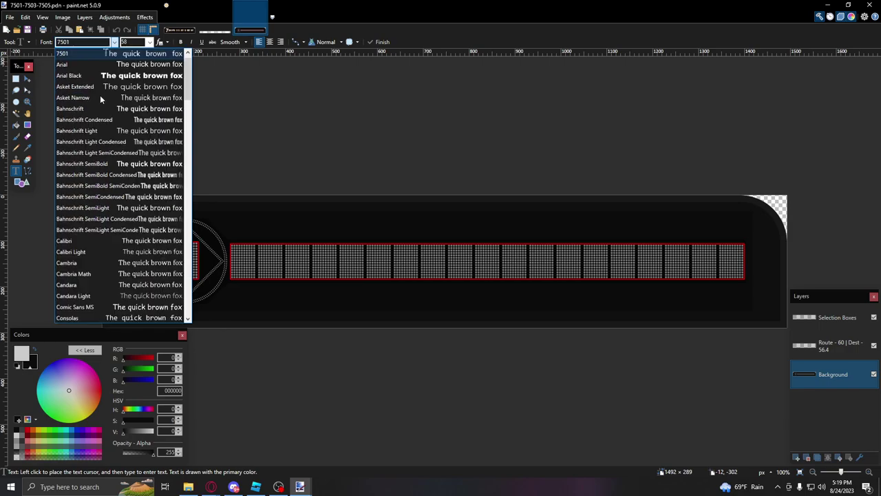
pyautogui.press('Return')
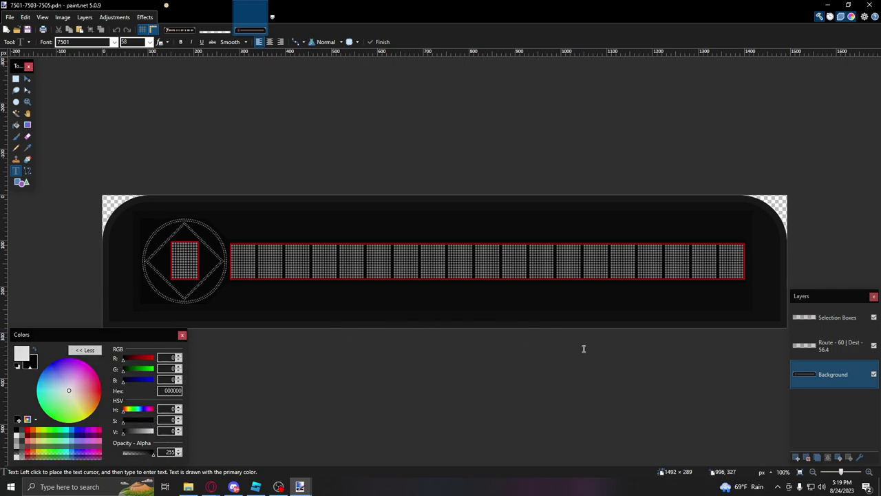
# Step: Type a size-60 7 in the route badge box on the Route - 60 | Dest - 56.4 layer
pyautogui.click(809, 354)
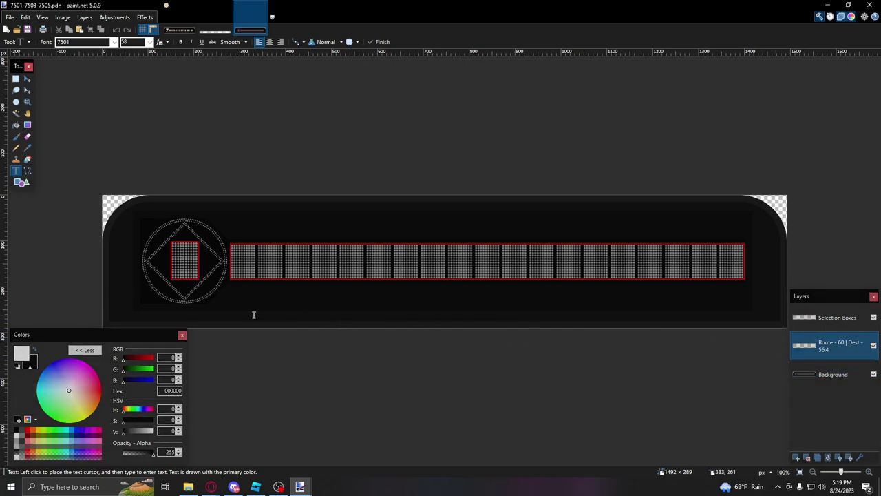
pyautogui.keyDown('ctrl'); pyautogui.scroll(5, 183, 255); pyautogui.keyUp('ctrl')
pyautogui.click(179, 206)
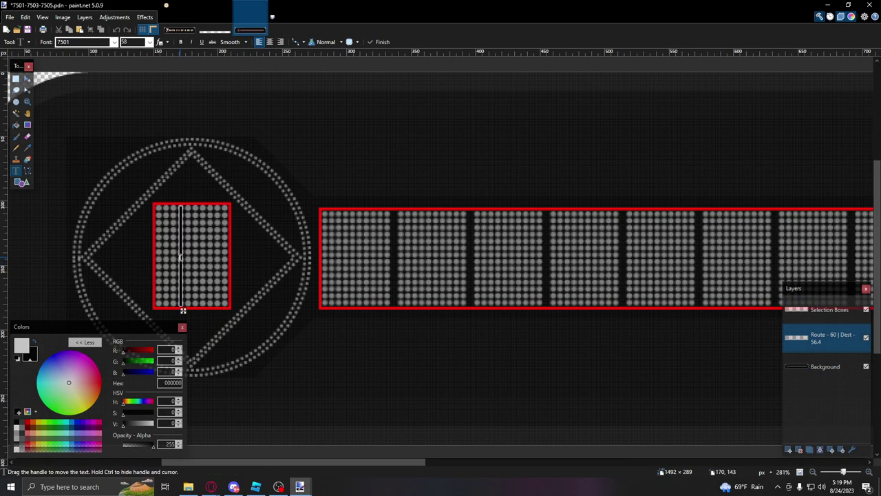
pyautogui.write('7')
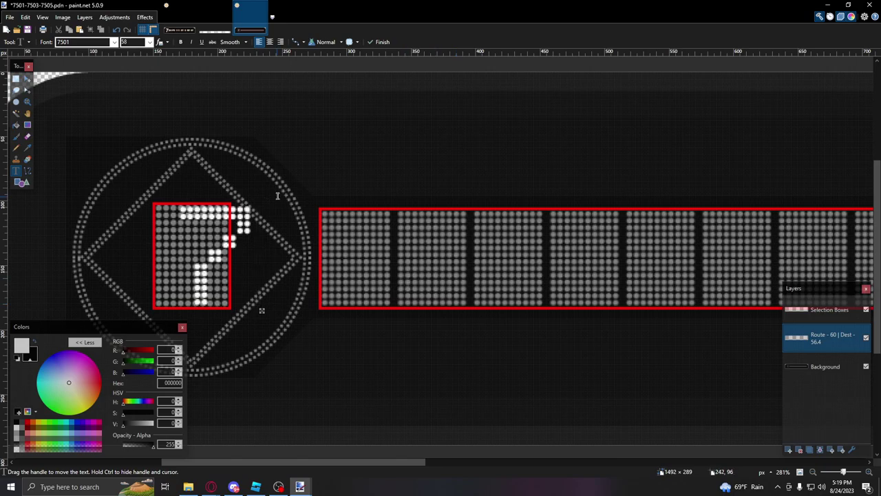
pyautogui.click(132, 42)
pyautogui.write('60')
pyautogui.keyDown('ctrl'); pyautogui.scroll(6, 200, 258); pyautogui.keyUp('ctrl')
pyautogui.moveTo(402, 210); pyautogui.dragTo(370, 210)
pyautogui.scroll(3, 345, 214)
pyautogui.keyDown('ctrl'); pyautogui.scroll(3, 302, 214); pyautogui.keyUp('ctrl')
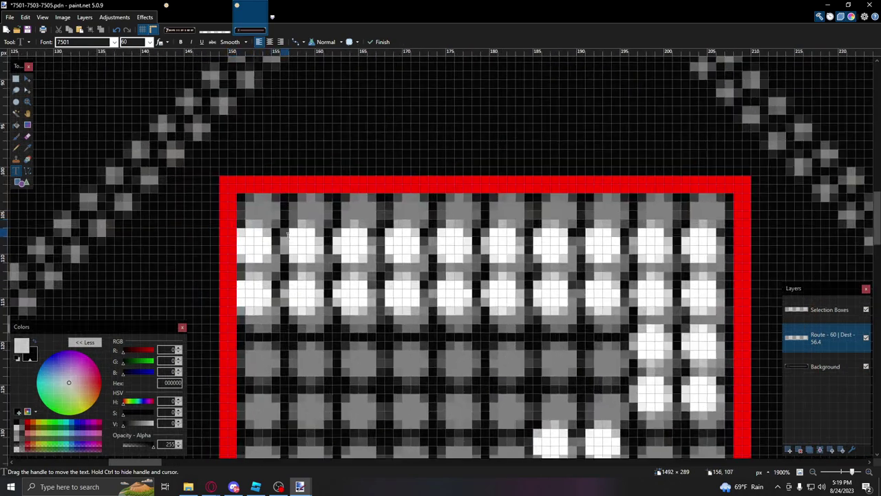
pyautogui.keyDown('ctrl'); pyautogui.scroll(-10, 303, 214); pyautogui.keyUp('ctrl')
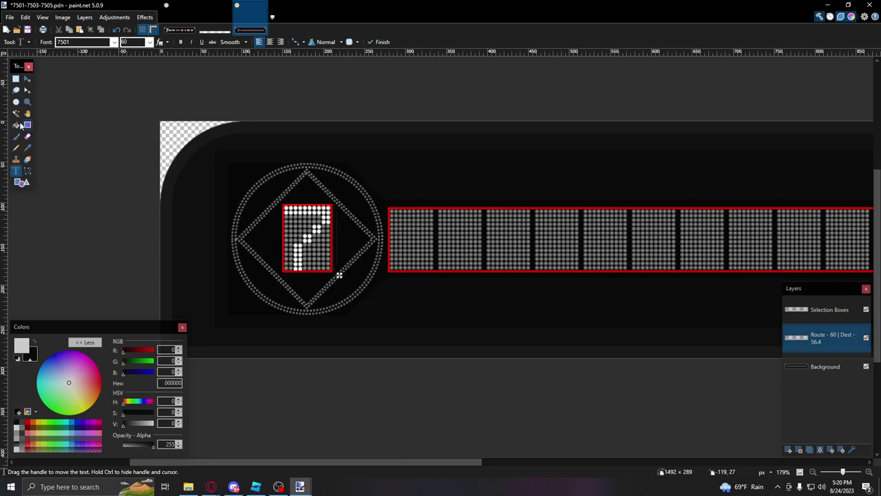
# Step: Write 34-HUDSON at size 56.4 across the destination panel and shift it into place
pyautogui.click(16, 78)
pyautogui.click(16, 170)
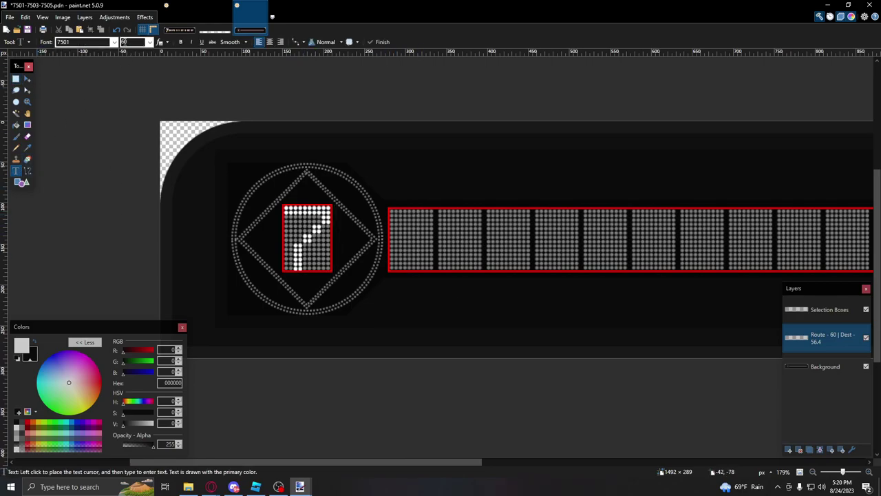
pyautogui.write('56.4')
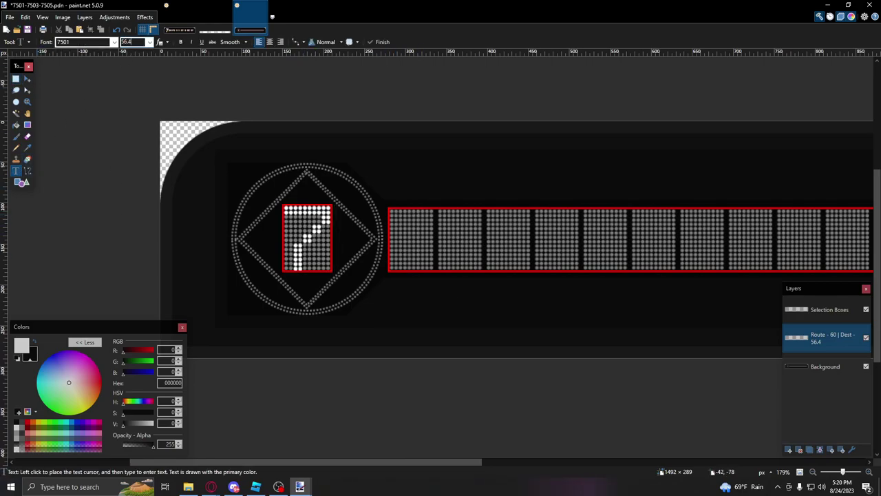
pyautogui.keyDown('ctrl'); pyautogui.scroll(7, 433, 210); pyautogui.keyUp('ctrl')
pyautogui.click(343, 203)
pyautogui.keyDown('ctrl'); pyautogui.scroll(-3, 436, 228); pyautogui.keyUp('ctrl')
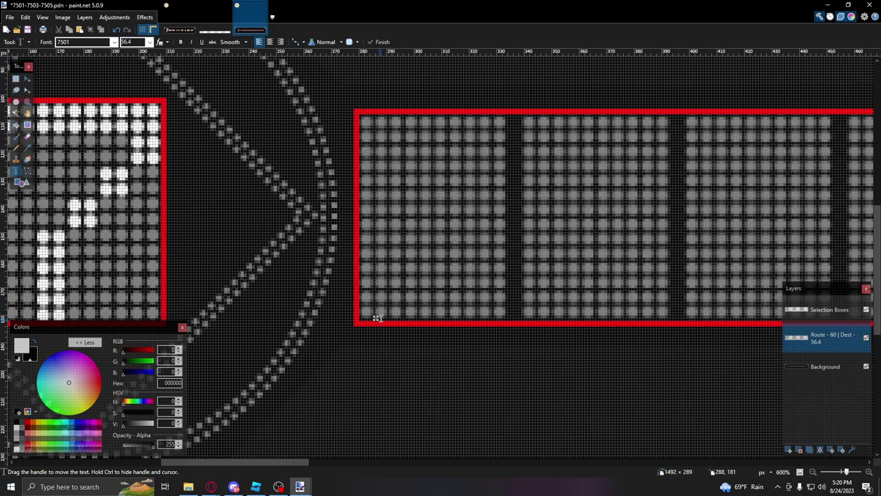
pyautogui.write('A')
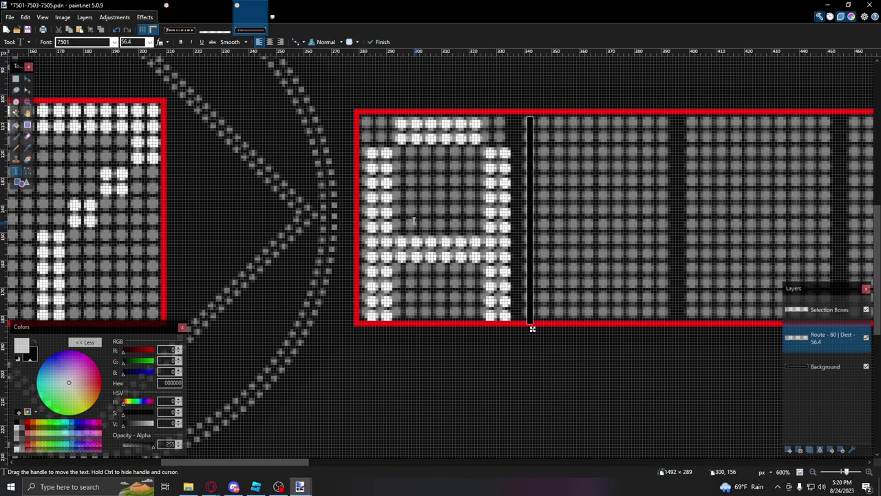
pyautogui.keyDown('ctrl'); pyautogui.scroll(6, 413, 165); pyautogui.keyUp('ctrl')
pyautogui.keyDown('ctrl'); pyautogui.scroll(-9, 398, 171); pyautogui.keyUp('ctrl')
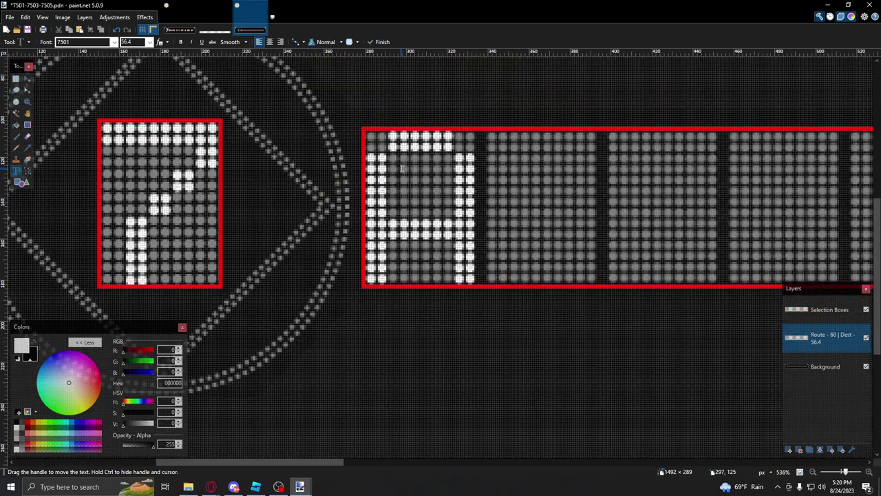
pyautogui.press('BackSpace')
pyautogui.moveTo(391, 222); pyautogui.dragTo(682, 222)
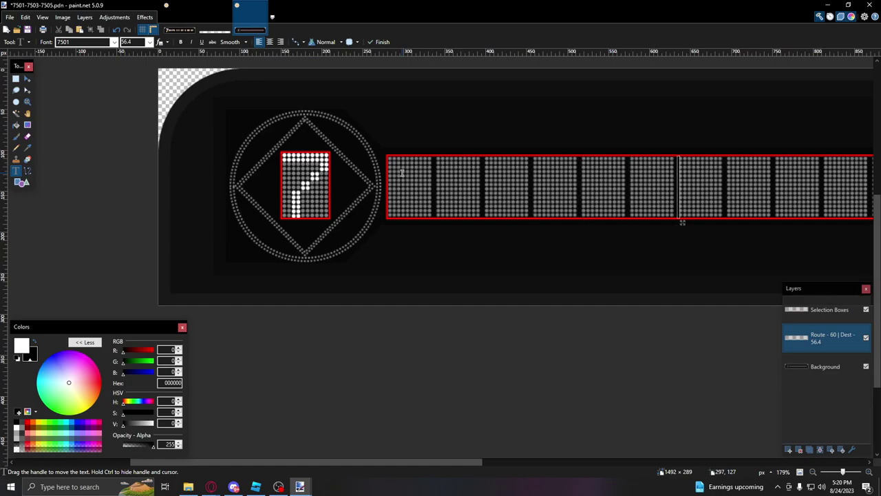
pyautogui.write('34-HUDSON')
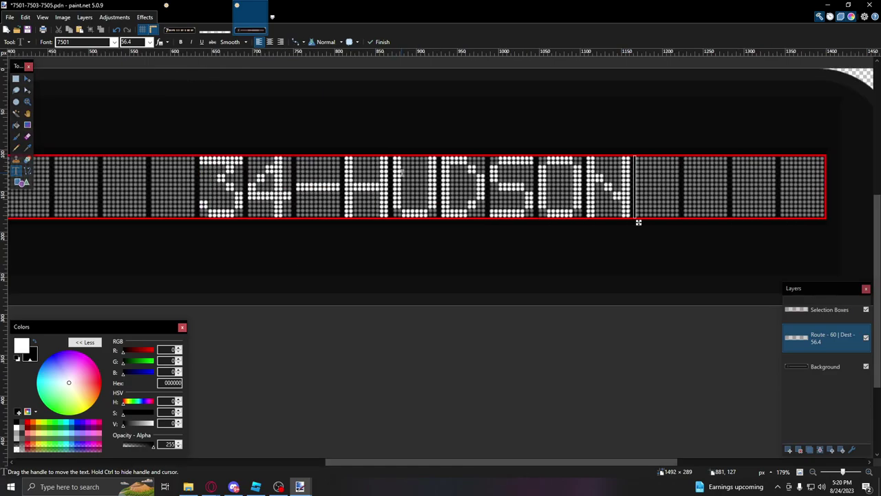
pyautogui.press('Left')
pyautogui.press('Home')
pyautogui.moveTo(638, 222); pyautogui.dragTo(590, 222)
pyautogui.keyDown('ctrl'); pyautogui.scroll(-3, 536, 119); pyautogui.keyUp('ctrl')
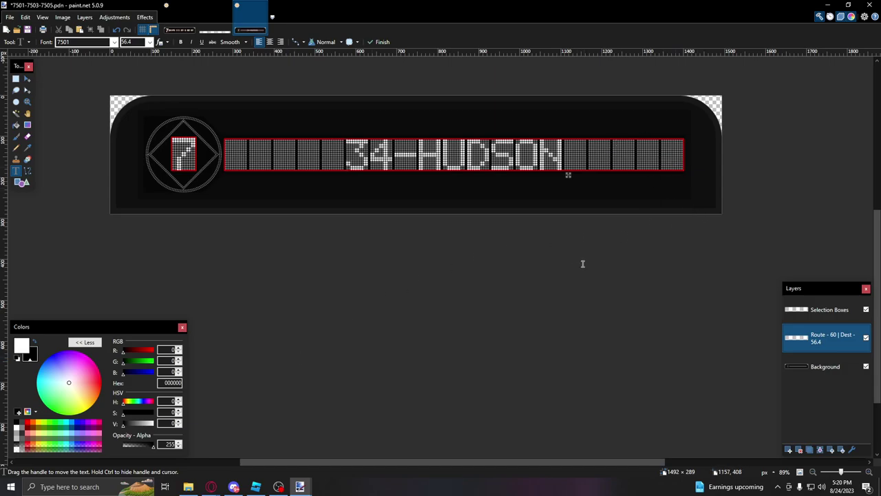
# Step: Search YouTube for 'R188 7 skips 111 7501' and open the 7 Line Rehabilitation video
pyautogui.click(262, 448)
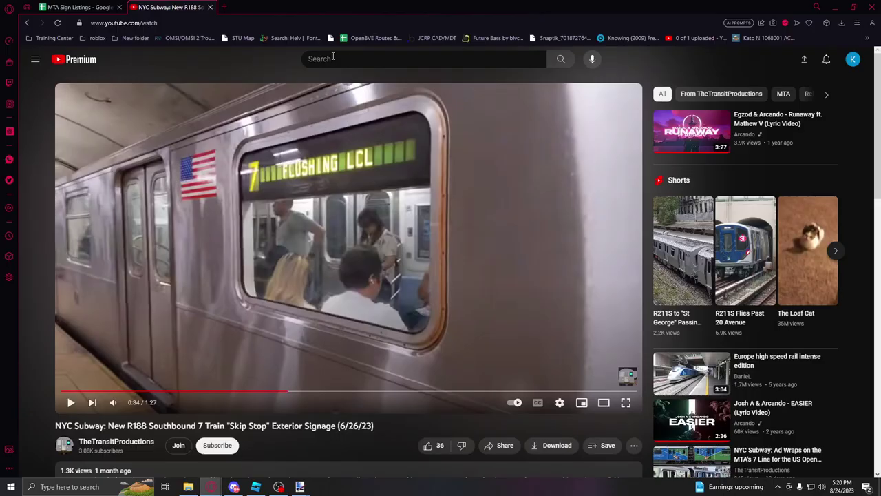
pyautogui.click(318, 58)
pyautogui.write('R188 7 skips 121')
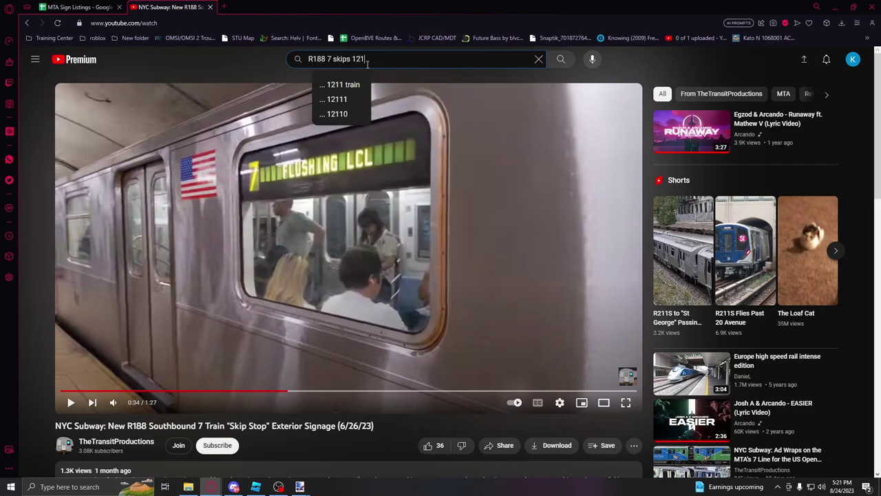
pyautogui.press('BackSpace')
pyautogui.write('11')
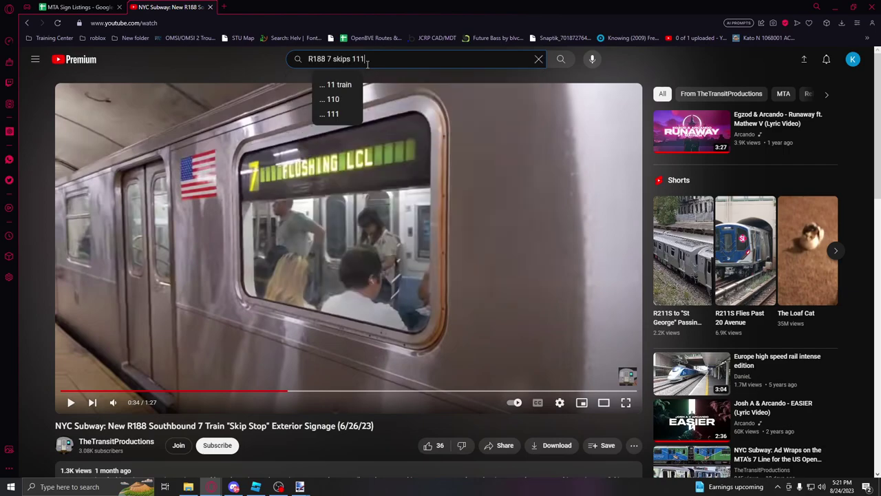
pyautogui.write(' 7501')
pyautogui.press('Return')
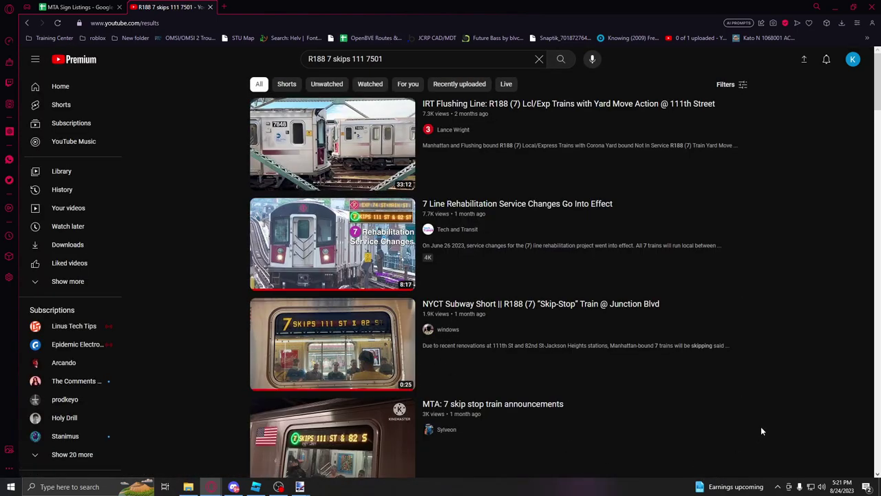
pyautogui.click(507, 226)
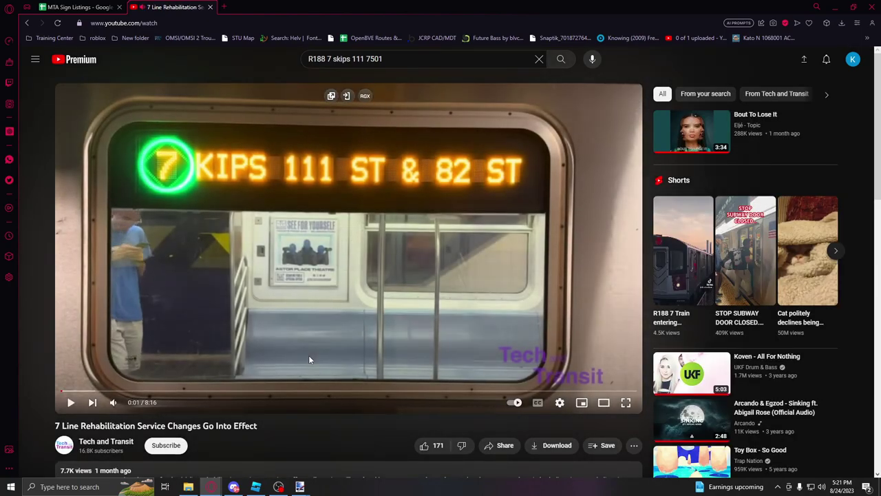
# Step: Play the video and skip ahead toward the skip-stop sign footage
pyautogui.click(309, 359)
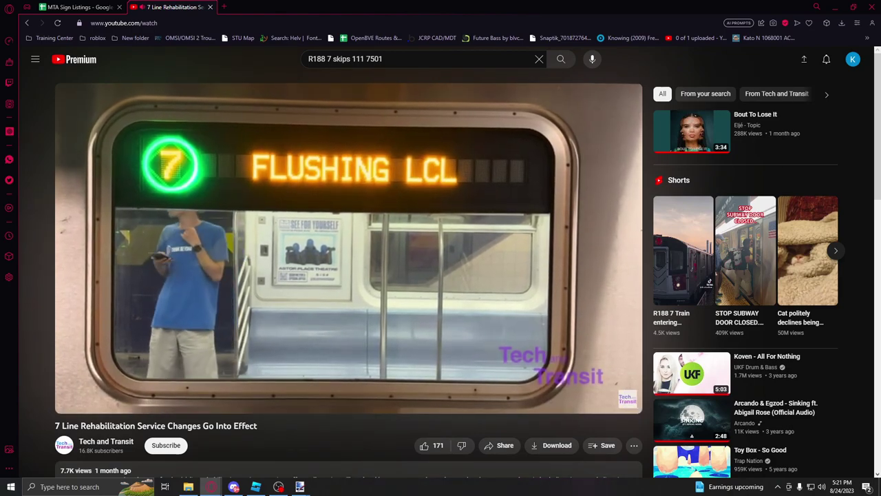
pyautogui.press('Right')
pyautogui.press('Right')
pyautogui.press('Right')
pyautogui.press('Right')
pyautogui.press('Right')
pyautogui.press('Right')
pyautogui.press('Right')
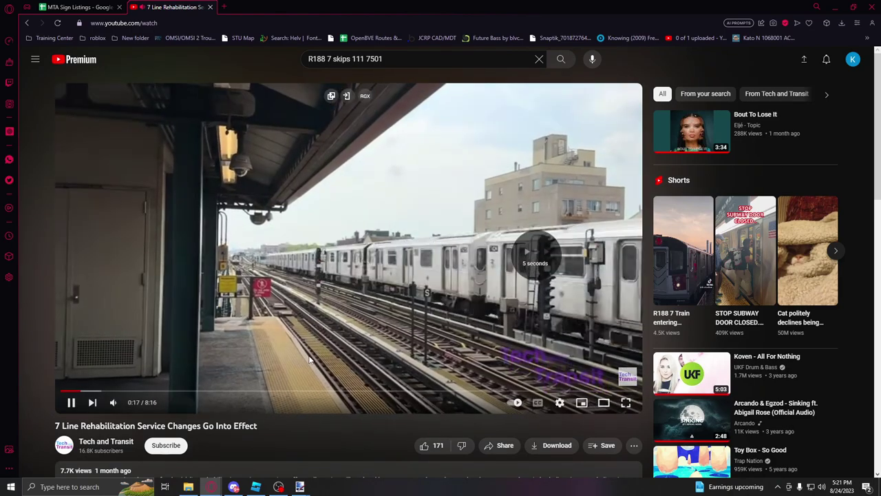
pyautogui.press('Right')
pyautogui.press('Right')
pyautogui.press('Right')
pyautogui.press('Right')
pyautogui.press('Right')
pyautogui.press('Right')
pyautogui.press('Right')
pyautogui.press('Right')
pyautogui.press('Right')
pyautogui.press('Right')
pyautogui.press('Right')
pyautogui.press('Right')
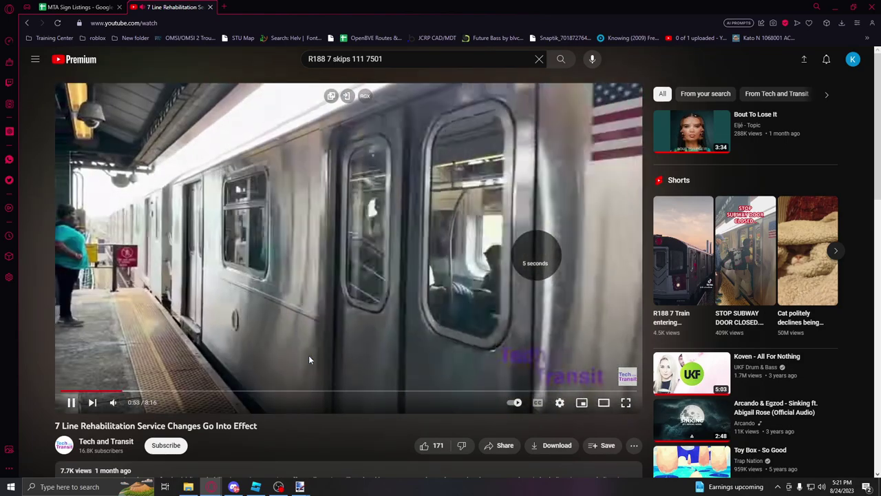
pyautogui.press('Right')
pyautogui.press('Right')
pyautogui.press('Right')
pyautogui.press('Right')
pyautogui.press('Right')
pyautogui.press('Right')
pyautogui.press('Right')
pyautogui.press('Right')
pyautogui.press('Right')
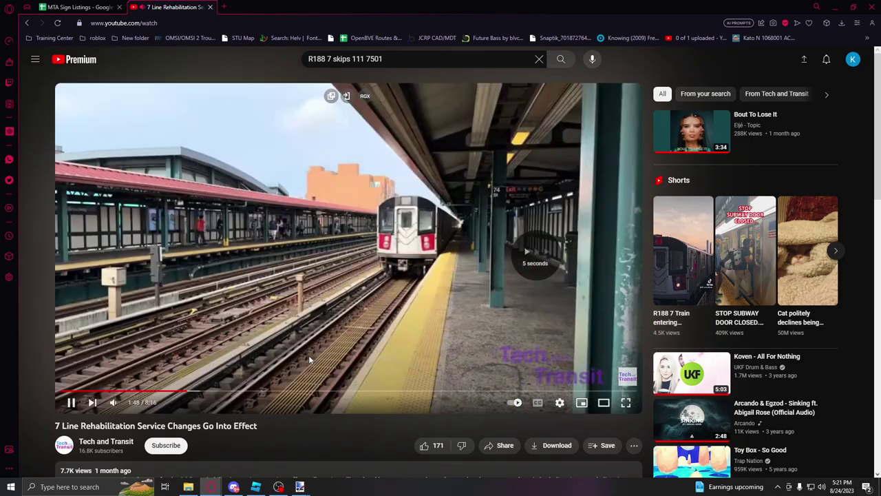
pyautogui.press('Right')
pyautogui.press('Right')
pyautogui.press('Right')
pyautogui.press('Right')
pyautogui.press('Right')
pyautogui.press('Right')
pyautogui.press('Right')
pyautogui.press('Right')
pyautogui.press('Right')
pyautogui.press('Right')
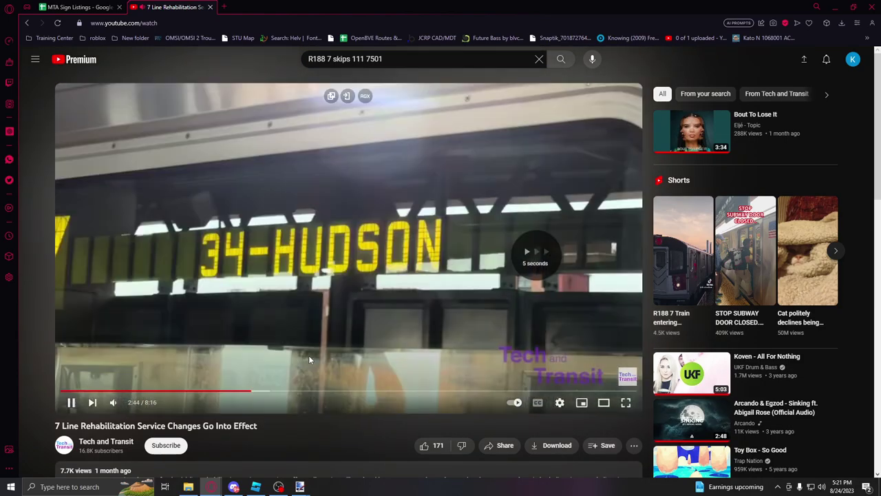
pyautogui.press('Right')
pyautogui.press('Right')
pyautogui.press('Right')
pyautogui.press('Right')
pyautogui.press('Right')
pyautogui.press('Right')
pyautogui.press('Right')
pyautogui.press('Right')
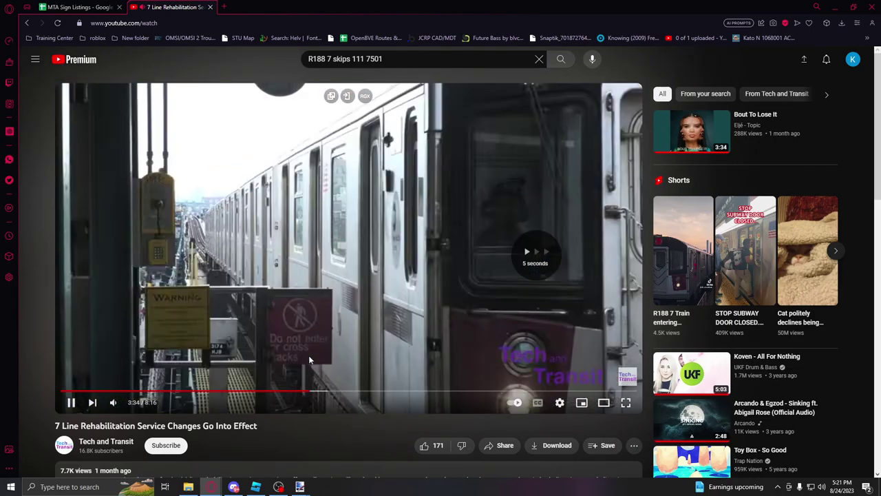
pyautogui.press('Right')
pyautogui.press('Right')
pyautogui.press('Right')
pyautogui.press('Right')
pyautogui.press('Right')
pyautogui.press('Right')
pyautogui.press('Right')
pyautogui.press('Right')
pyautogui.press('Right')
pyautogui.press('Right')
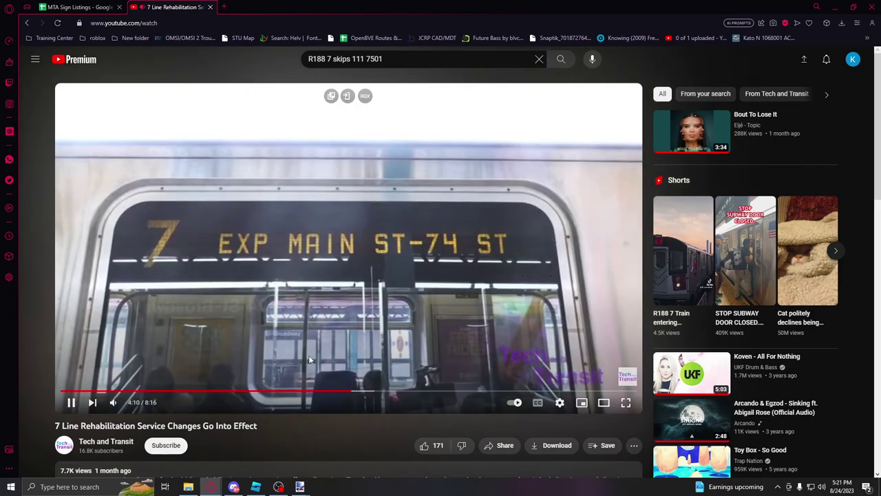
pyautogui.press('Right')
pyautogui.press('Right')
pyautogui.press('Right')
pyautogui.press('Right')
pyautogui.press('Right')
pyautogui.press('Right')
pyautogui.press('Right')
pyautogui.press('Right')
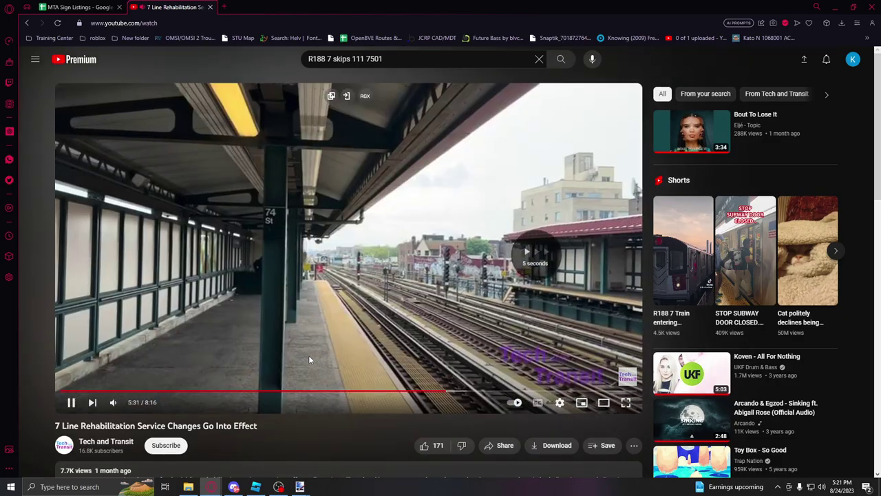
pyautogui.press('Right')
pyautogui.press('Right')
pyautogui.press('Right')
pyautogui.press('Right')
pyautogui.press('Right')
pyautogui.press('Right')
pyautogui.press('Right')
pyautogui.press('Right')
pyautogui.press('Right')
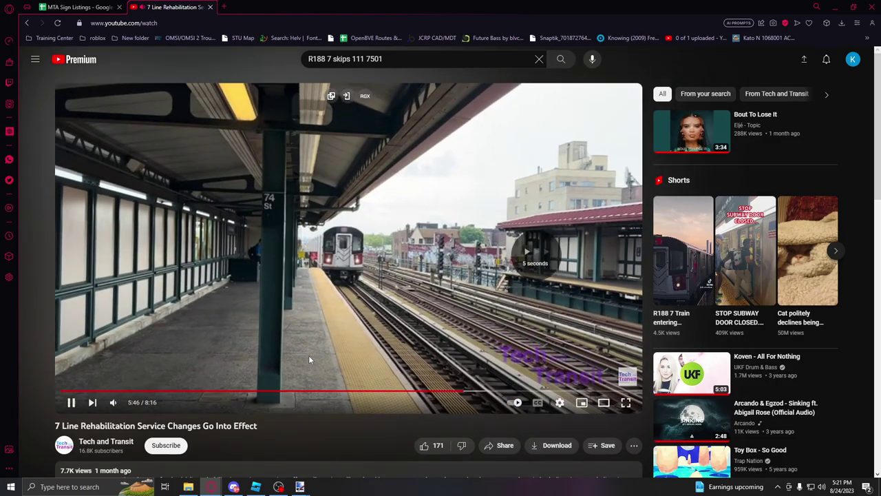
pyautogui.press('Right')
pyautogui.press('Right')
pyautogui.press('Right')
pyautogui.press('Right')
pyautogui.press('Right')
pyautogui.press('Right')
pyautogui.press('Right')
pyautogui.press('Right')
pyautogui.press('Right')
pyautogui.press('Right')
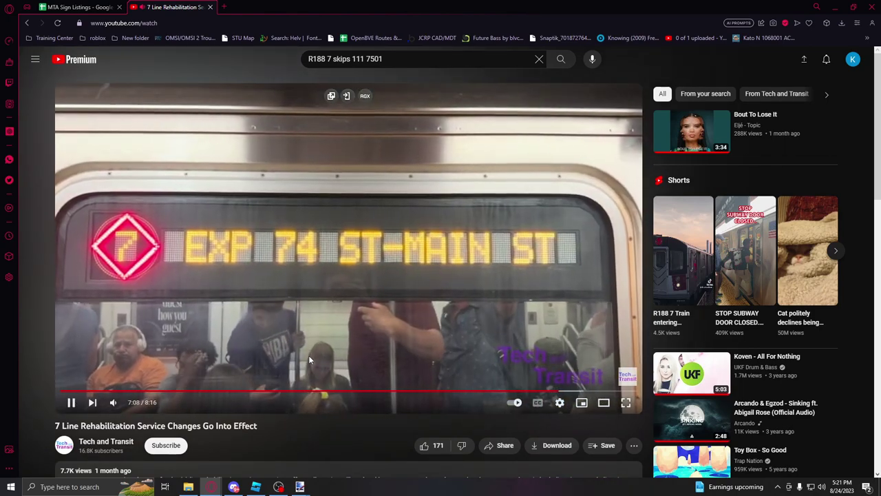
# Step: Pause at 7:20 on the SKIPS 111 ST & 82 ST sign and return to 7501-7503-7505.pdn
pyautogui.press('Left')
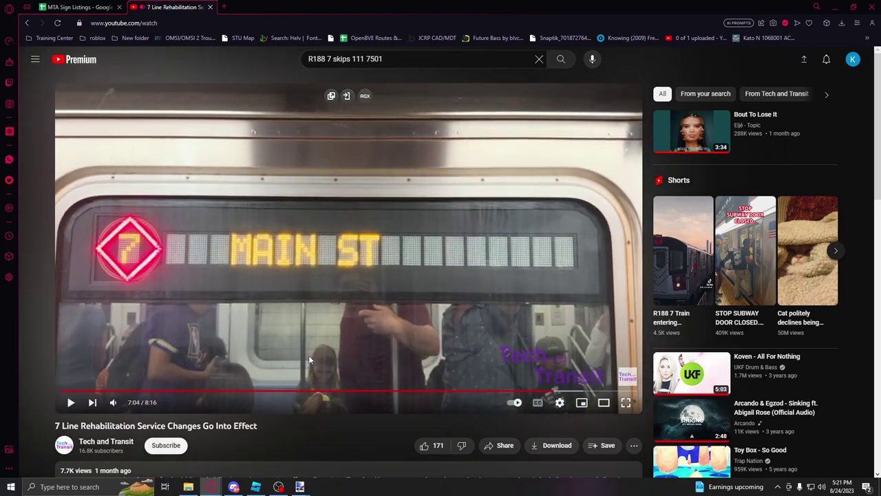
pyautogui.press('Left')
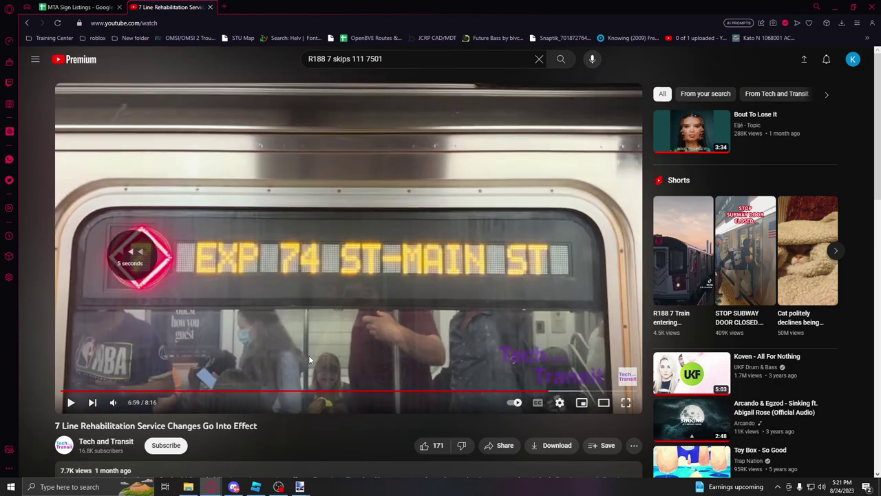
pyautogui.press('space')
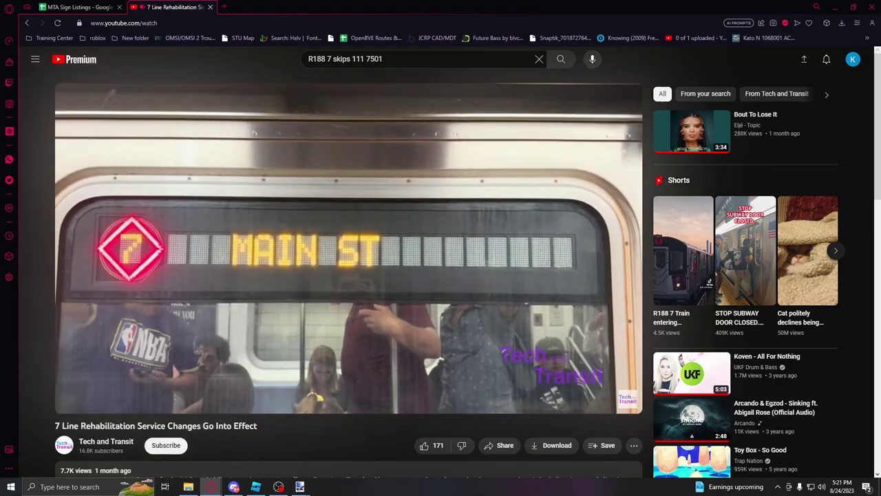
pyautogui.press('Right')
pyautogui.press('Right')
pyautogui.press('Right')
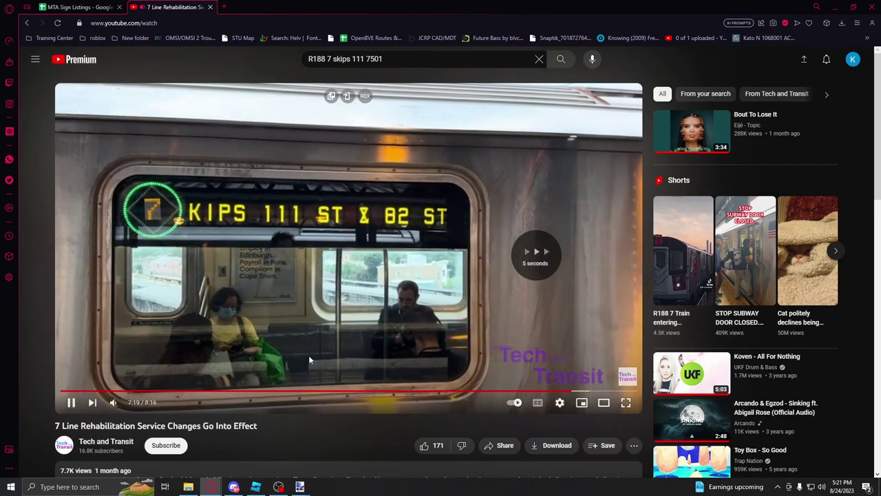
pyautogui.press('space')
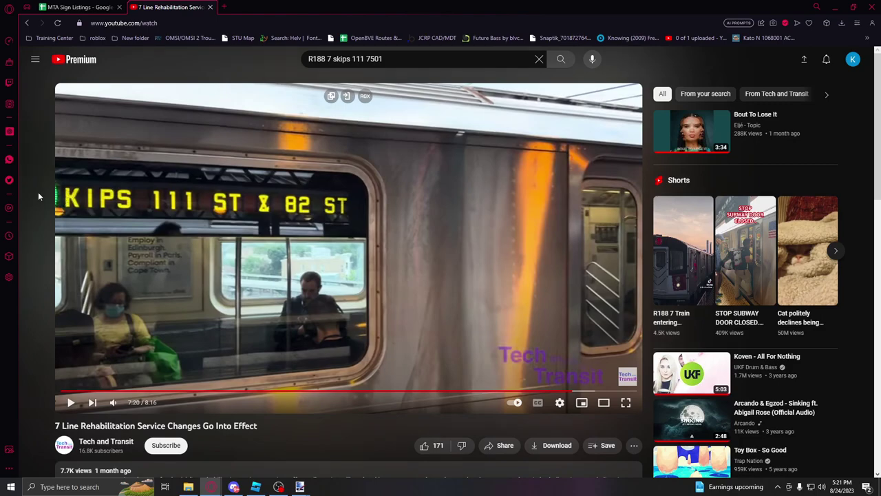
pyautogui.moveTo(308, 485)
pyautogui.click(405, 451)
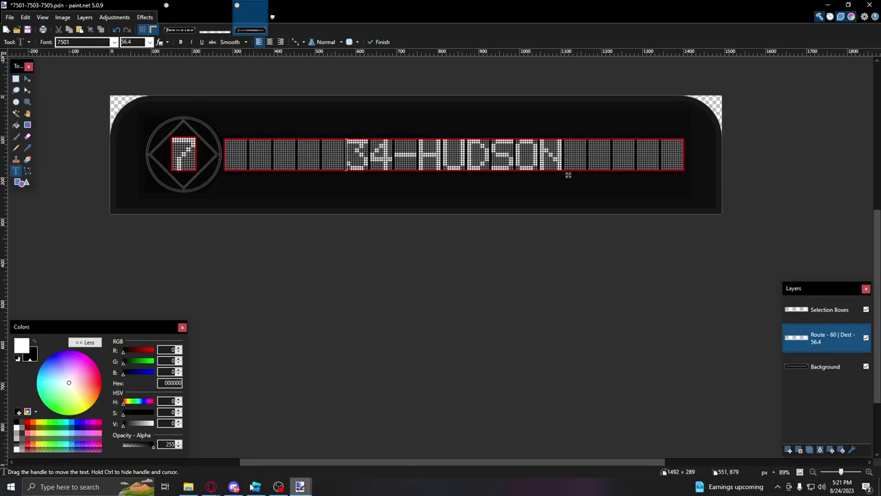
# Step: Check the YouTube reference, then Magic Wand-select the 34-HUDSON LED strip on the Selection Boxes layer
pyautogui.moveTo(210, 486)
pyautogui.click(230, 459)
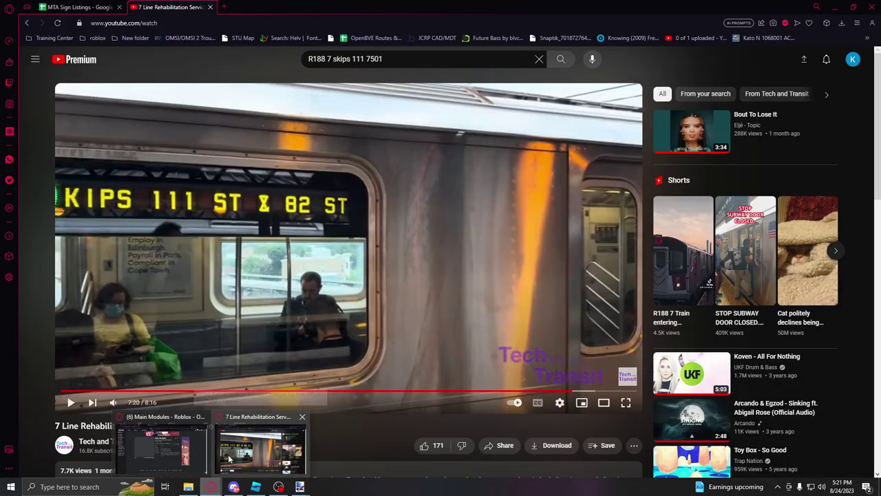
pyautogui.hotkey('alt', 'Tab')
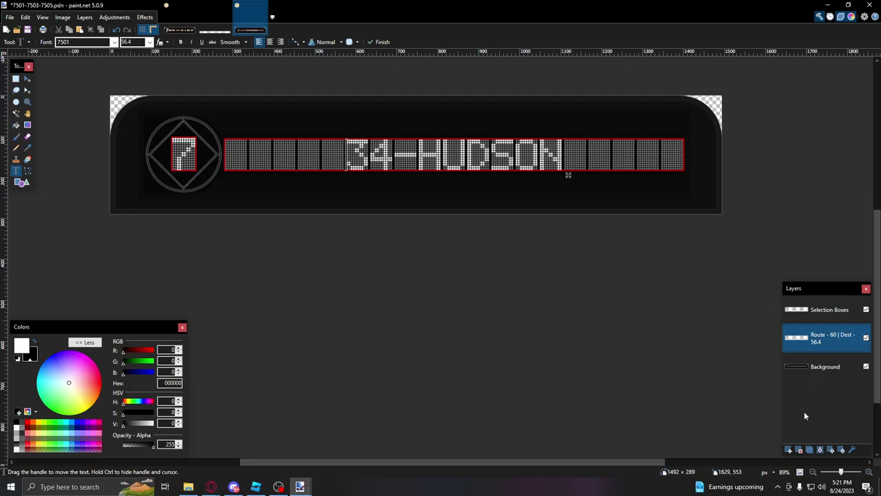
pyautogui.click(17, 113)
pyautogui.hotkey('alt', 'pageup')
pyautogui.click(517, 149)
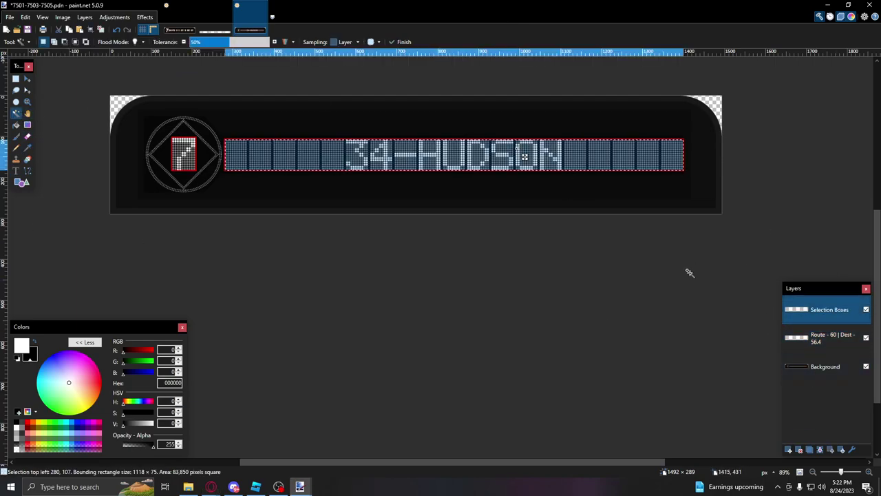
pyautogui.click(819, 337)
pyautogui.click(819, 311)
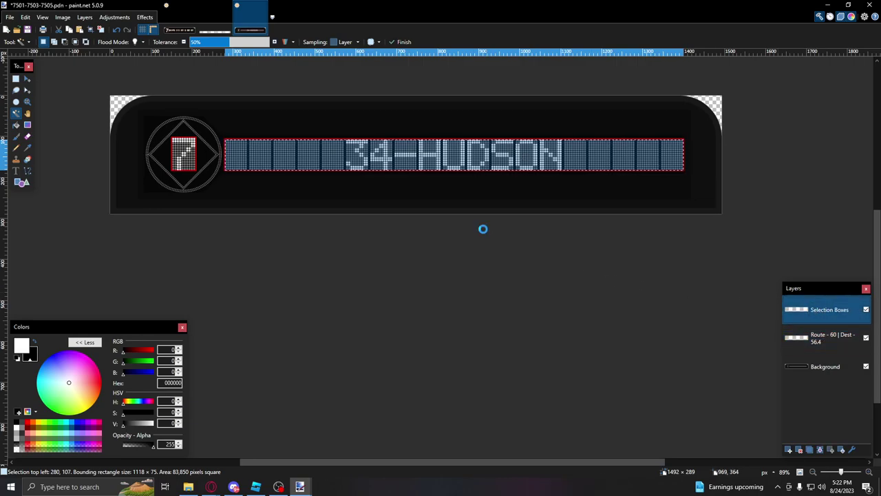
# Step: Put the strip in a new 1118×75 image and save it as PNG '7501 34-HUDSON'
pyautogui.click(6, 32)
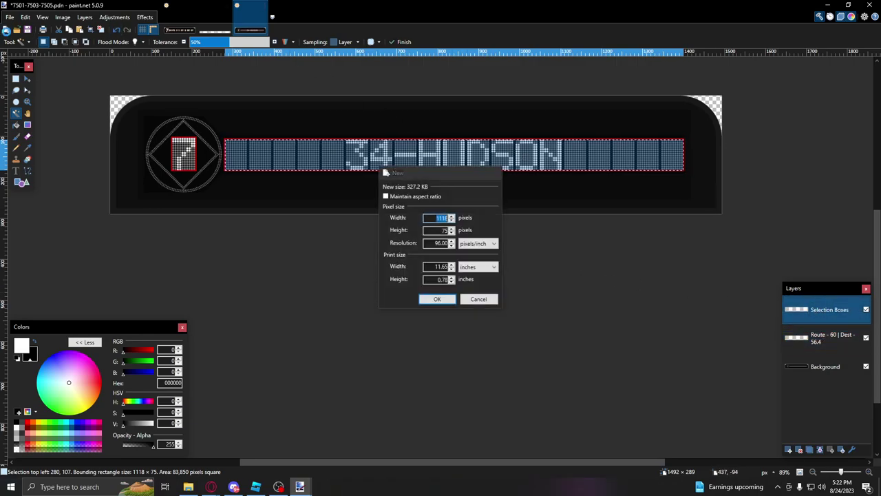
pyautogui.press('Return')
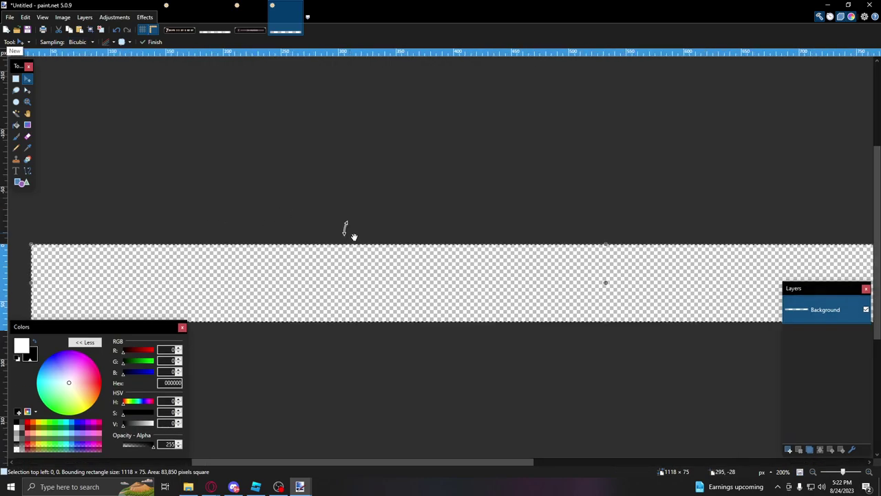
pyautogui.click(251, 17)
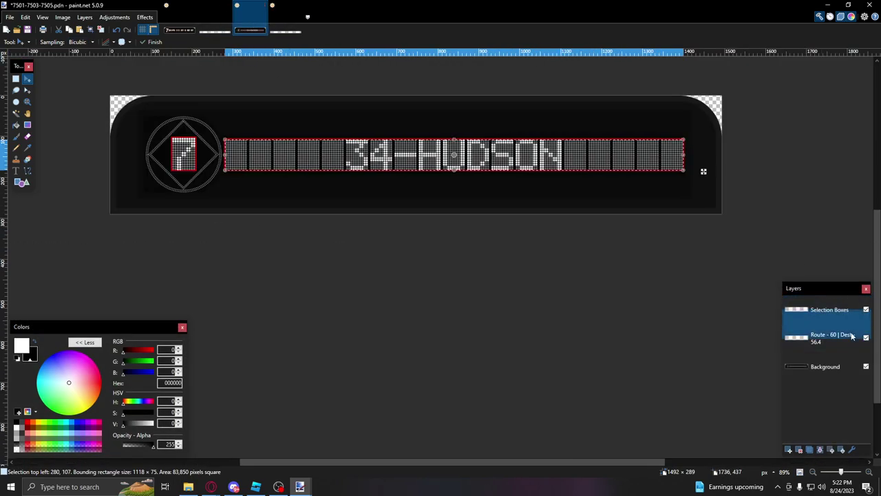
pyautogui.click(294, 31)
pyautogui.hotkey('ctrl', 's')
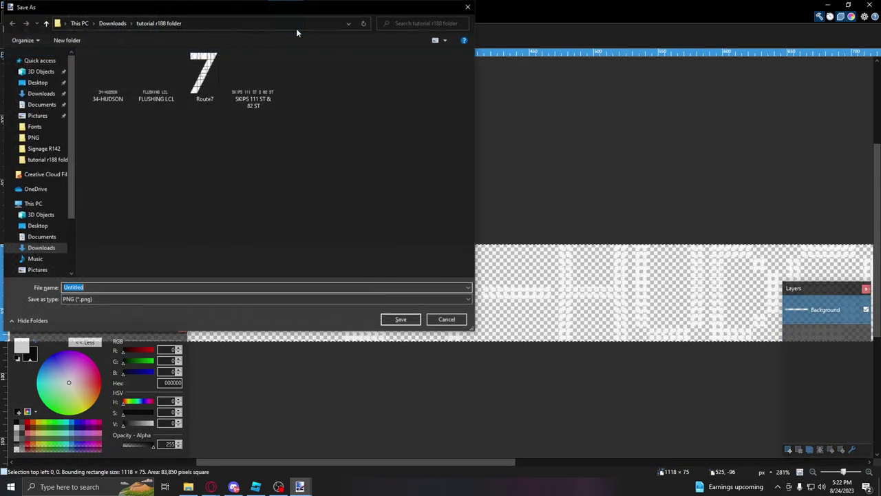
pyautogui.write('7501')
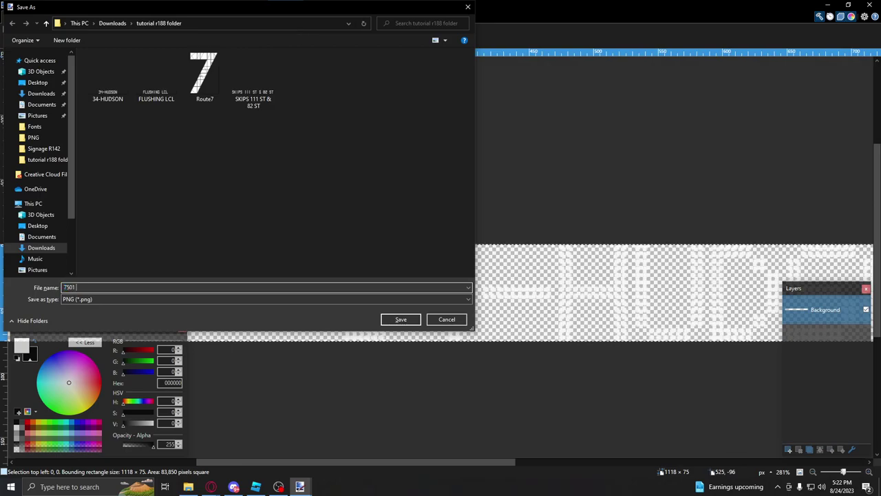
pyautogui.write(' 34-H')
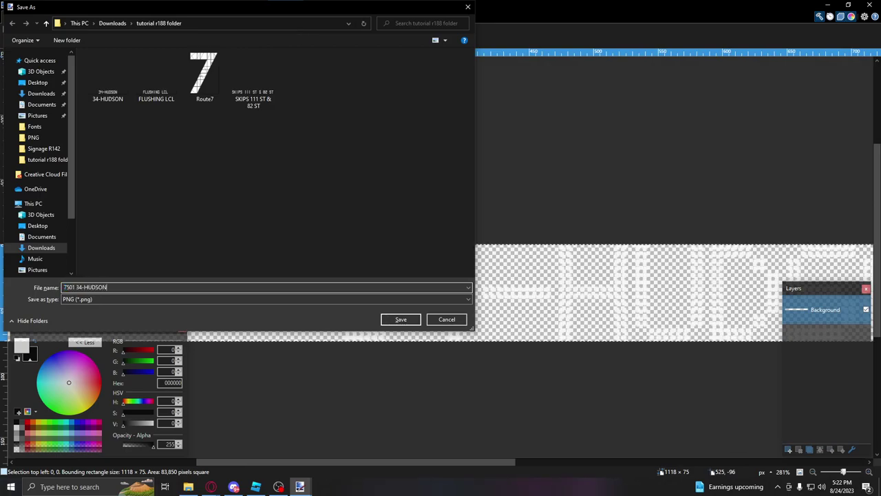
pyautogui.write('UDSON')
pyautogui.press('Return')
pyautogui.click(249, 22)
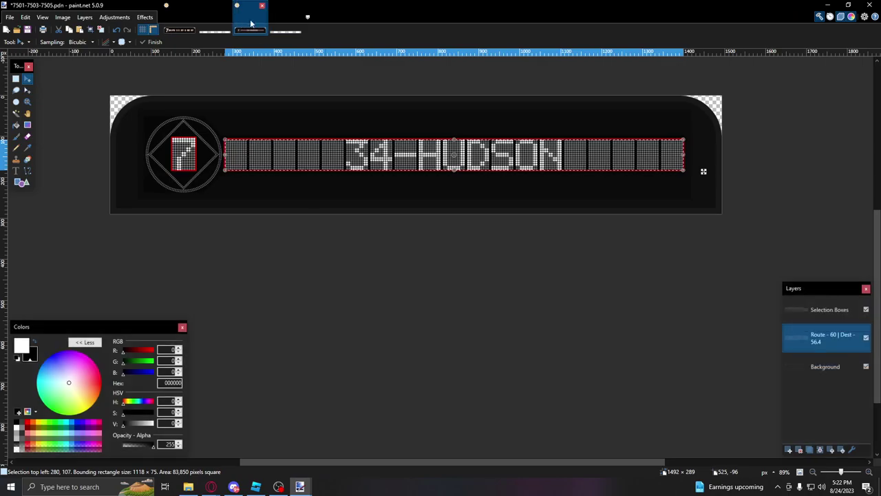
# Step: Letter 'FLUSHING LCL' on the LED strip, adjusting its leading spaces to position it
pyautogui.click(19, 172)
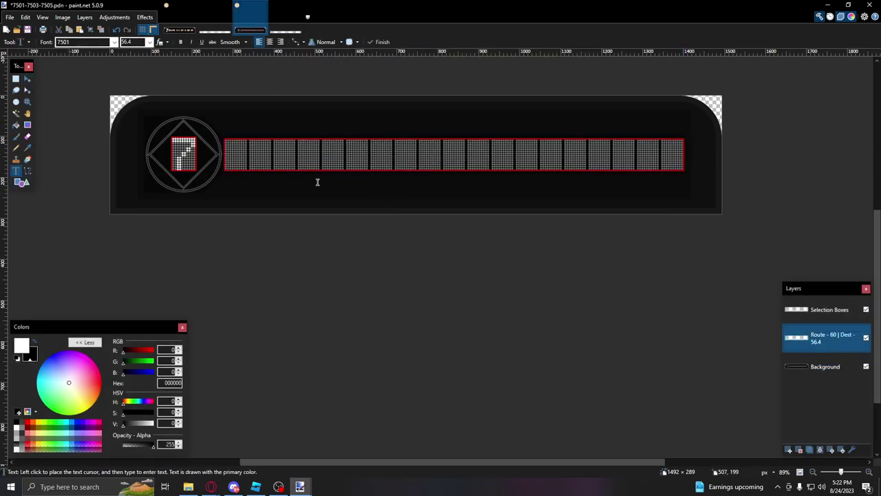
pyautogui.click(319, 179)
pyautogui.keyDown('ctrl'); pyautogui.scroll(8, 318, 178); pyautogui.keyUp('ctrl')
pyautogui.keyDown('ctrl'); pyautogui.scroll(-6, 263, 172); pyautogui.keyUp('ctrl')
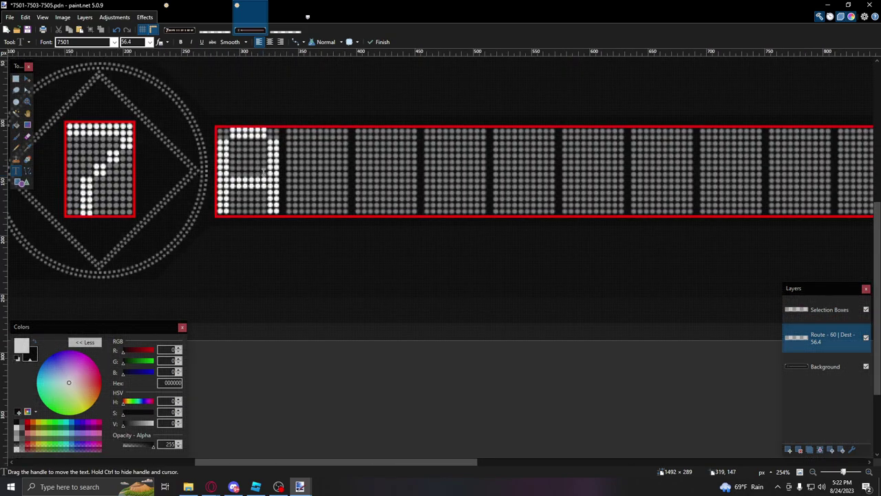
pyautogui.keyDown('ctrl'); pyautogui.scroll(-5, 264, 172); pyautogui.keyUp('ctrl')
pyautogui.click(268, 163)
pyautogui.write('FLUSHING LCL')
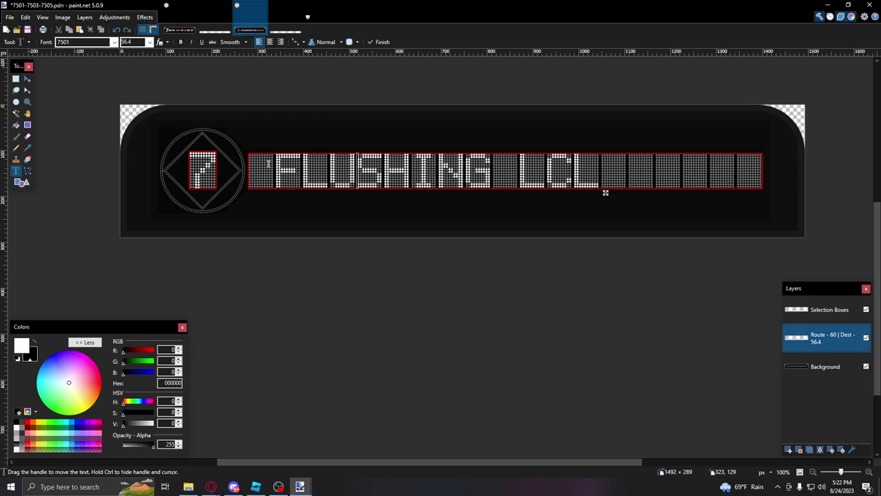
pyautogui.press('Home')
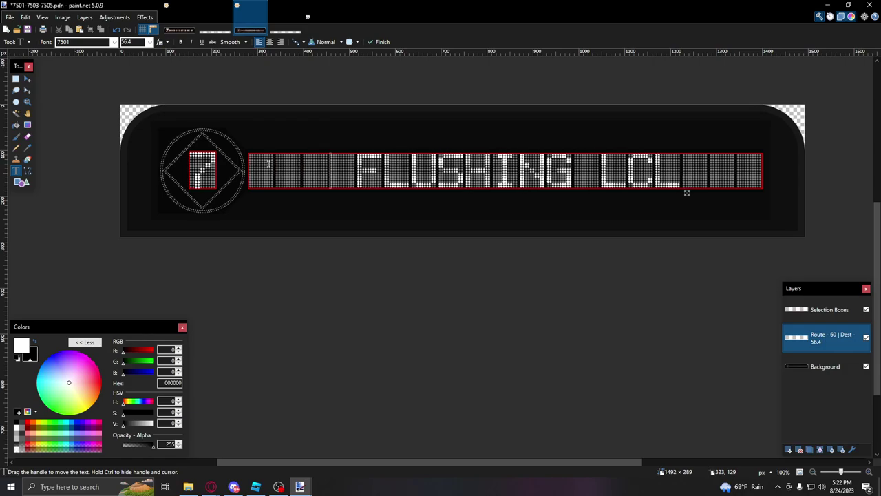
pyautogui.press('BackSpace')
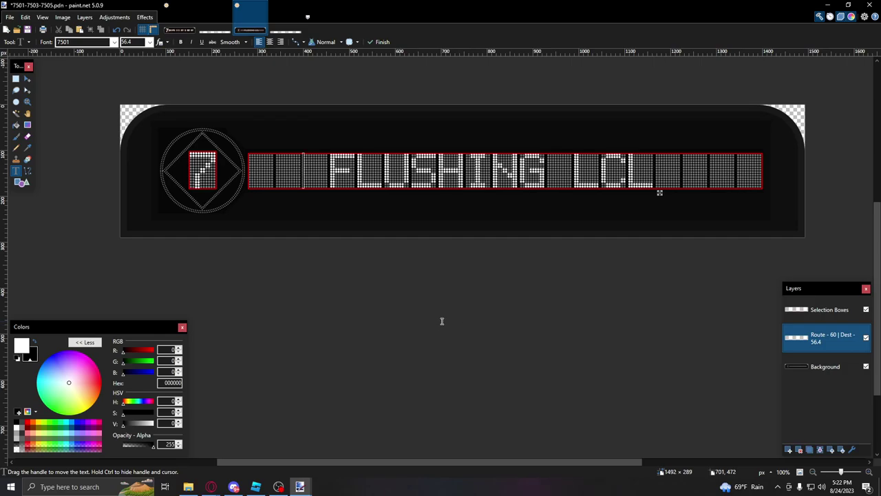
# Step: Pause the YouTube video on the FLUSHING LCL sign to compare placement
pyautogui.moveTo(211, 487)
pyautogui.click(259, 447)
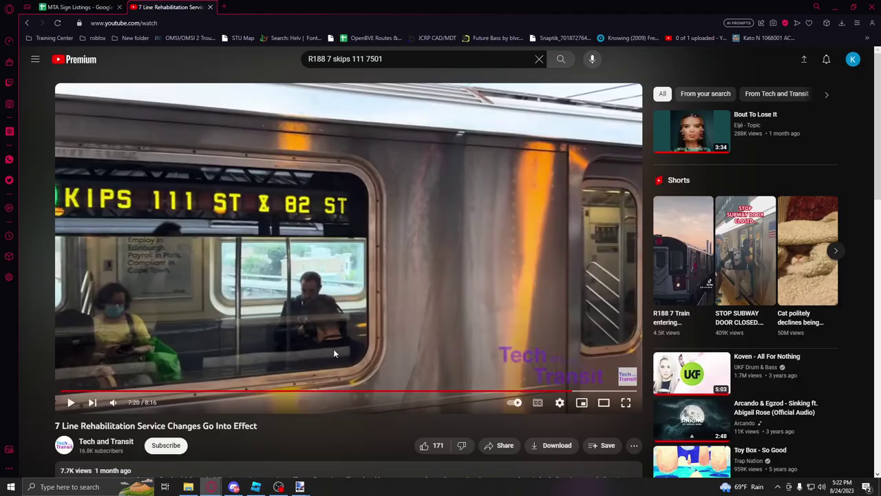
pyautogui.press('k')
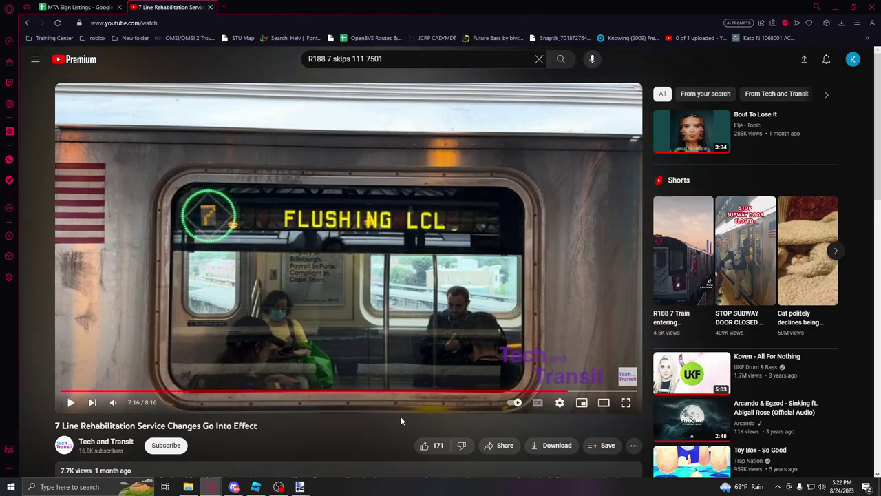
pyautogui.moveTo(299, 487)
pyautogui.click(351, 449)
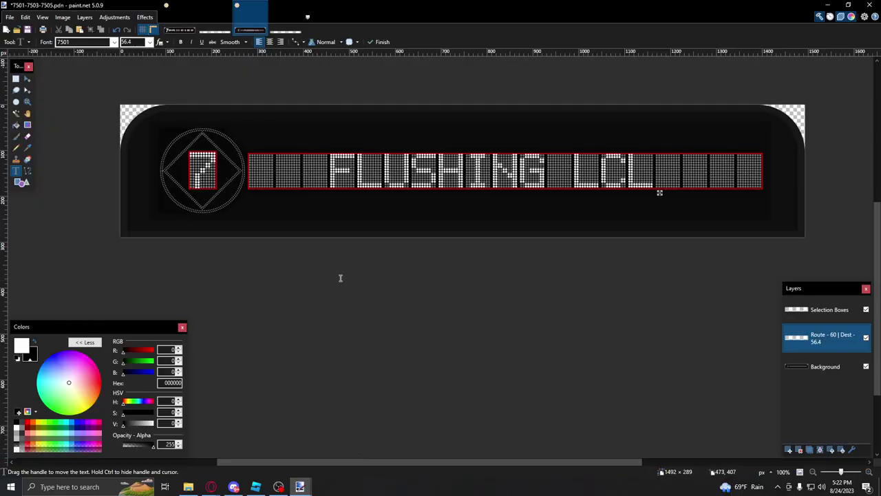
# Step: Copy the FLUSHING LCL strip into the strip image and save it as '7501 FLUSHING LCL'
pyautogui.click(16, 113)
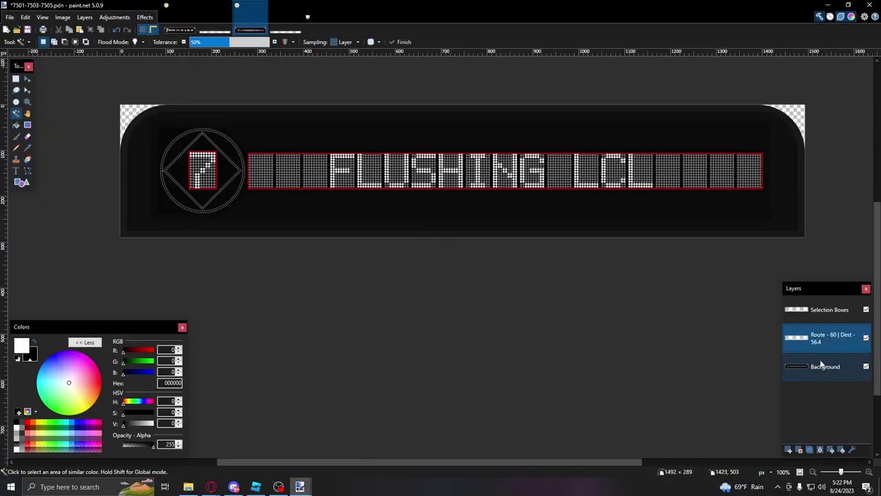
pyautogui.click(826, 309)
pyautogui.click(620, 176)
pyautogui.click(827, 341)
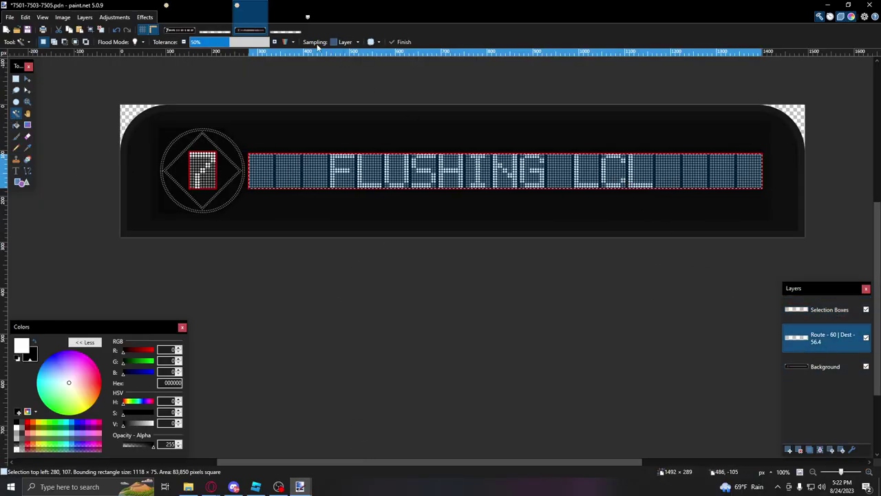
pyautogui.click(282, 28)
pyautogui.press('m')
pyautogui.hotkey('ctrl', 'shift', 's')
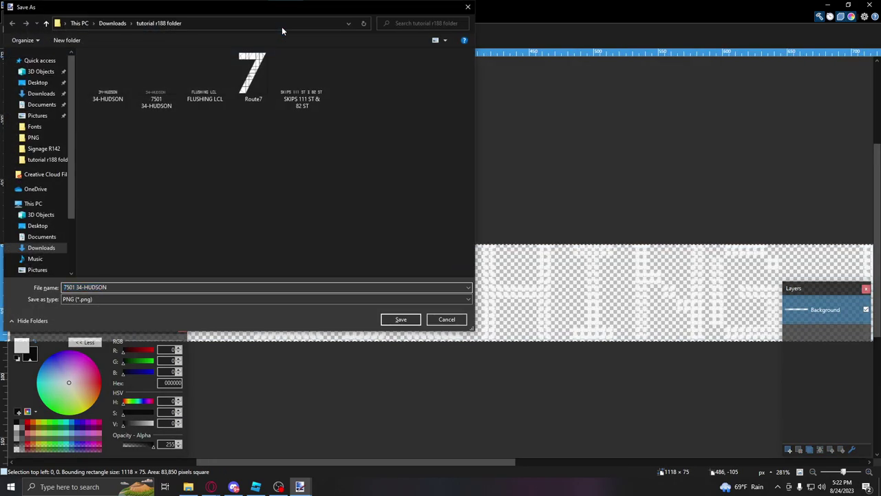
pyautogui.press('BackSpace')
pyautogui.press('BackSpace')
pyautogui.write('FLUSHING LCL')
pyautogui.press('Return')
pyautogui.press('Return')
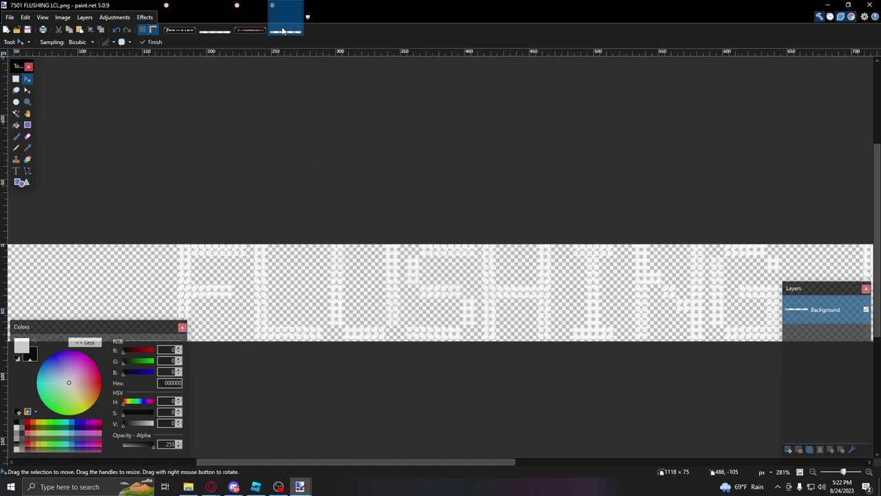
pyautogui.click(204, 34)
# Step: Clear FLUSHING LCL and position a new text box in the first LED panel on the Route layer
pyautogui.press('s')
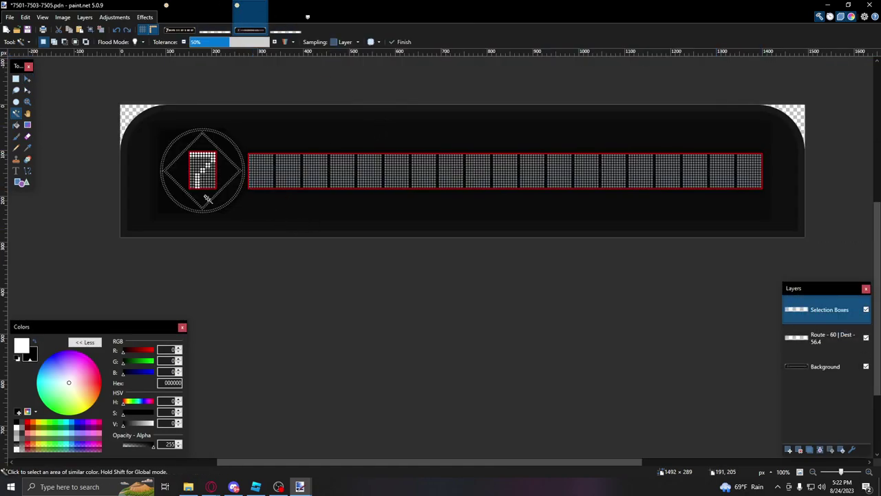
pyautogui.click(16, 171)
pyautogui.keyDown('ctrl'); pyautogui.scroll(5, 218, 187); pyautogui.keyUp('ctrl')
pyautogui.click(830, 337)
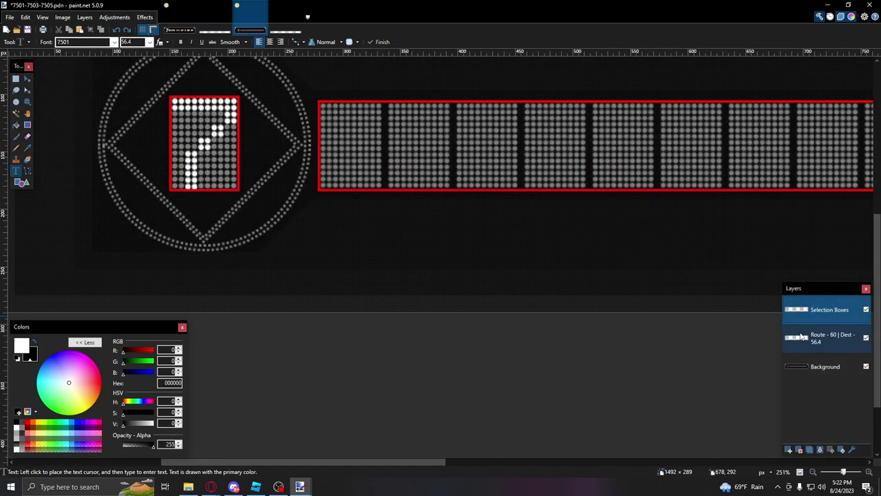
pyautogui.keyDown('ctrl'); pyautogui.scroll(3, 402, 148); pyautogui.keyUp('ctrl')
pyautogui.click(310, 102)
pyautogui.write('A')
pyautogui.moveTo(387, 202); pyautogui.dragTo(395, 156)
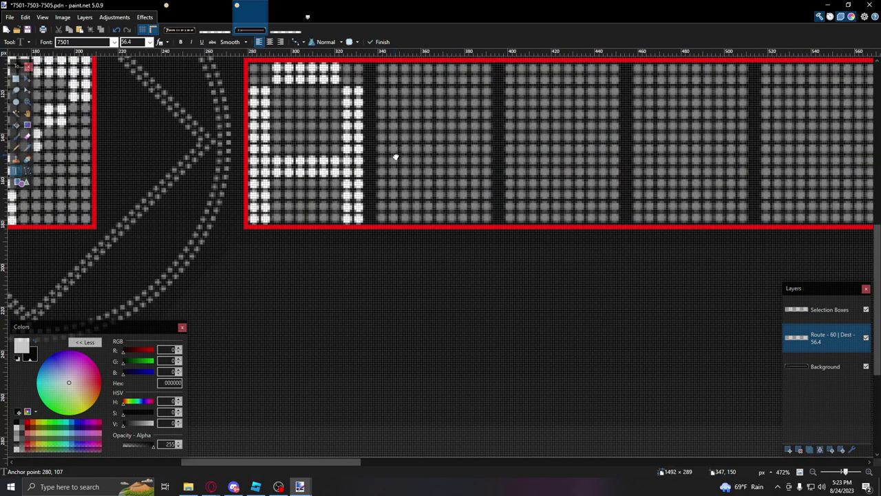
pyautogui.moveTo(382, 231); pyautogui.dragTo(382, 231)
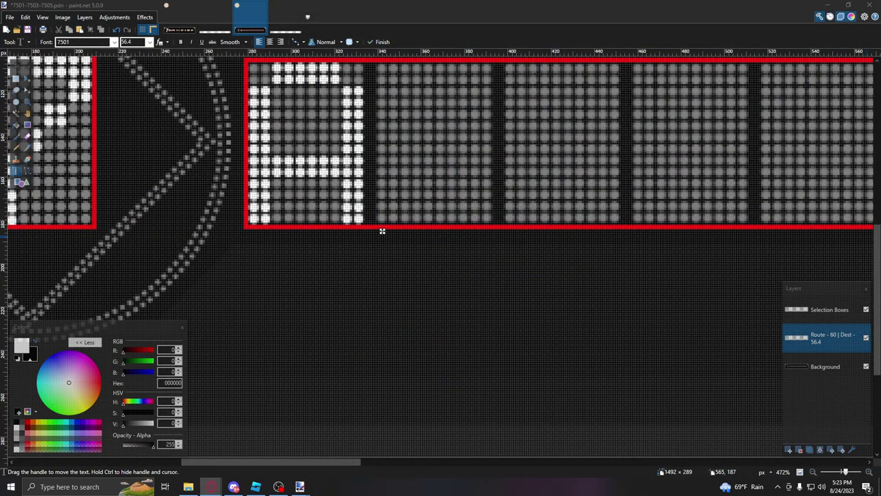
# Step: Type 'KIPS 111 ST & 82 ST' beside the 7 bullet, fixing the stray character
pyautogui.scroll(3, 410, 187)
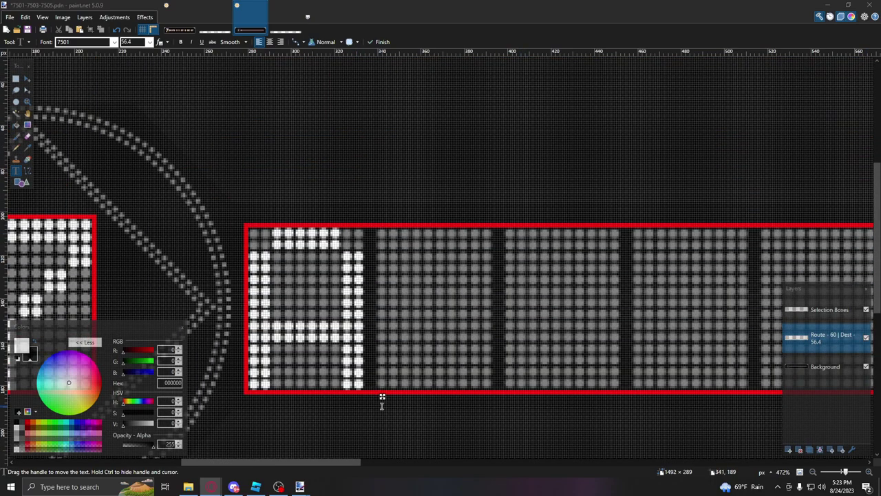
pyautogui.press('BackSpace')
pyautogui.write('KTPS')
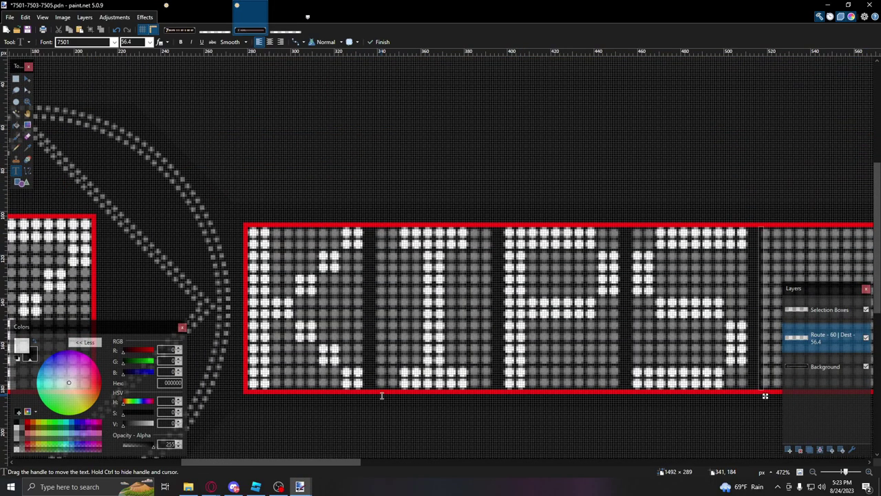
pyautogui.write(' 7')
pyautogui.press('BackSpace')
pyautogui.write('111')
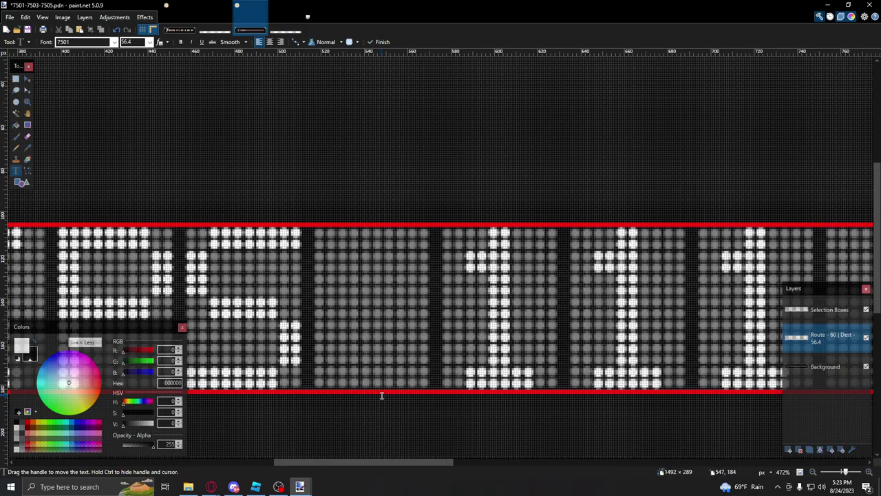
pyautogui.write(' ST &')
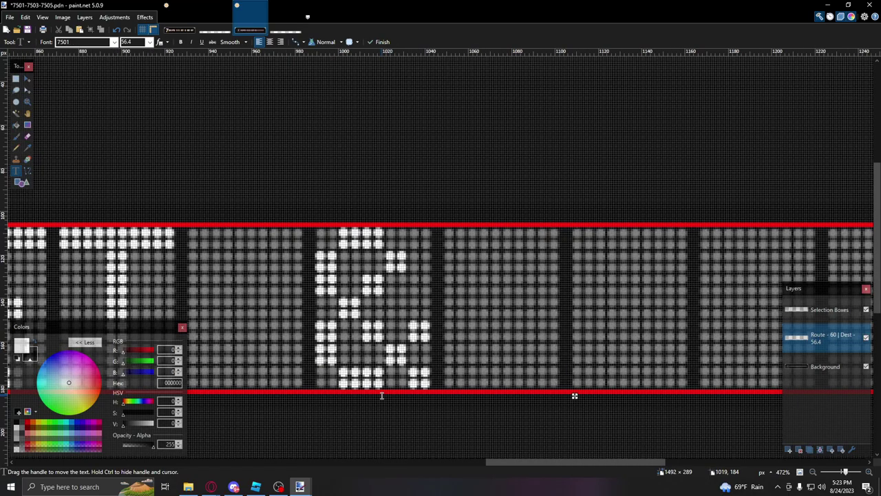
pyautogui.write(' 82 5T')
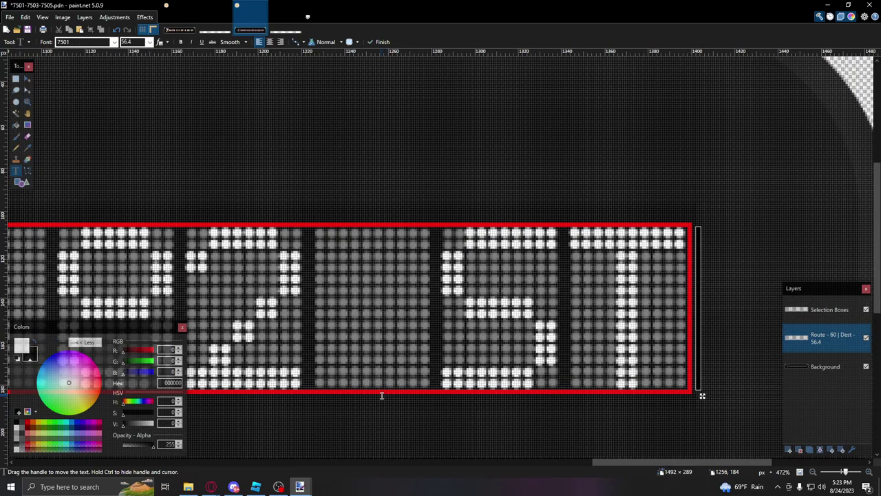
pyautogui.keyDown('ctrl'); pyautogui.scroll(4, 382, 395); pyautogui.keyUp('ctrl')
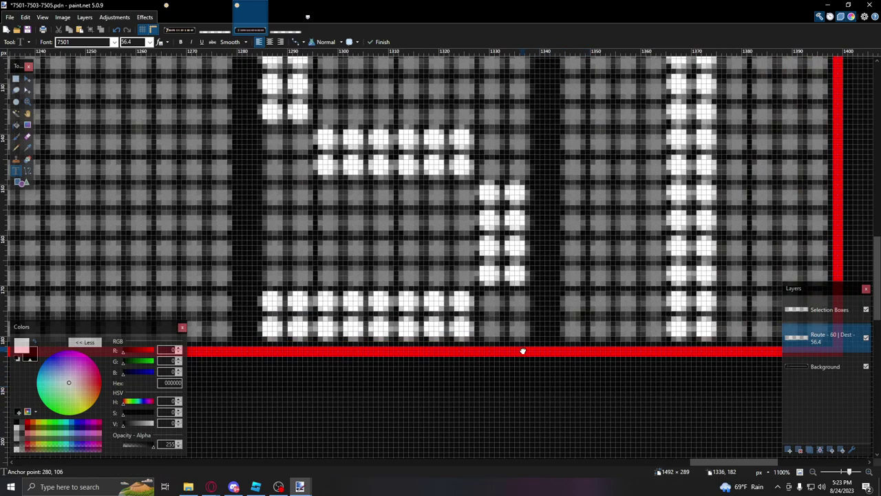
pyautogui.scroll(3, 583, 332)
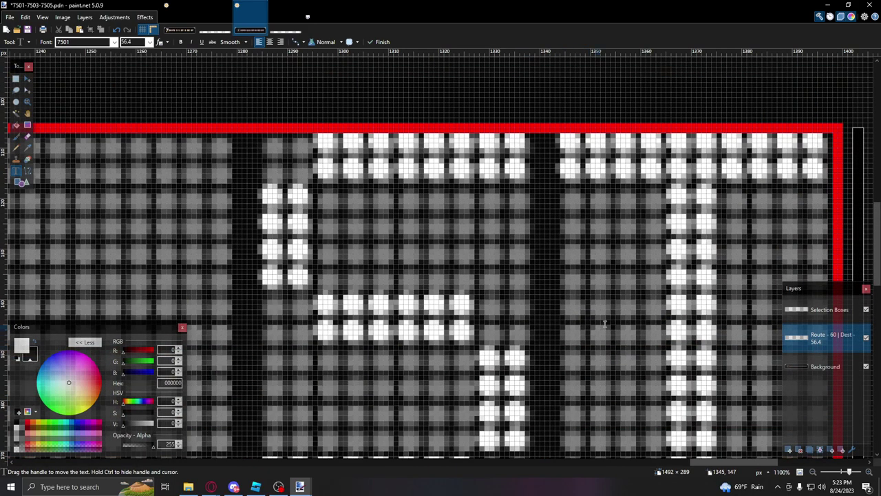
pyautogui.keyDown('ctrl'); pyautogui.scroll(-1, 753, 199); pyautogui.keyUp('ctrl')
pyautogui.keyDown('ctrl'); pyautogui.scroll(-6, 706, 199); pyautogui.keyUp('ctrl')
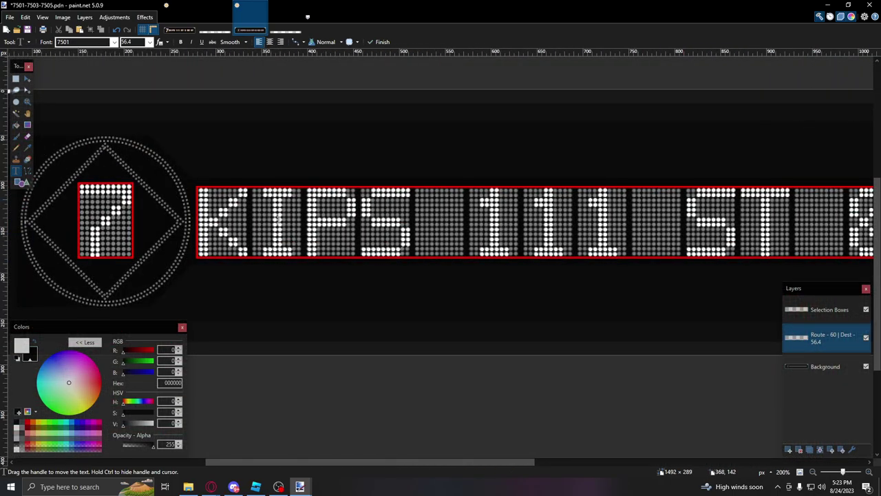
pyautogui.keyDown('ctrl'); pyautogui.scroll(2, 286, 222); pyautogui.keyUp('ctrl')
pyautogui.keyDown('ctrl'); pyautogui.scroll(-5, 335, 203); pyautogui.keyUp('ctrl')
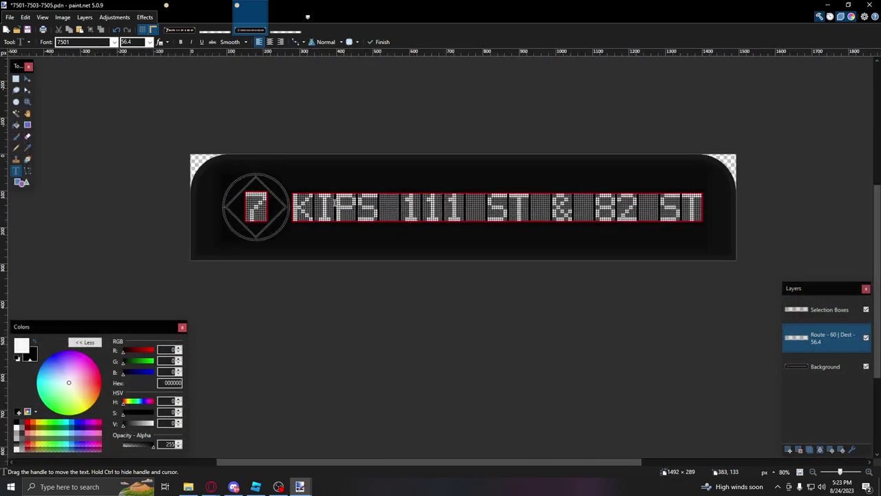
pyautogui.keyDown('ctrl'); pyautogui.scroll(-1, 329, 205); pyautogui.keyUp('ctrl')
# Step: Copy the KIPS lettering into a new 1118×75 image saved as PNG '7501 KIPS 111 ST & 82 ST'
pyautogui.click(817, 310)
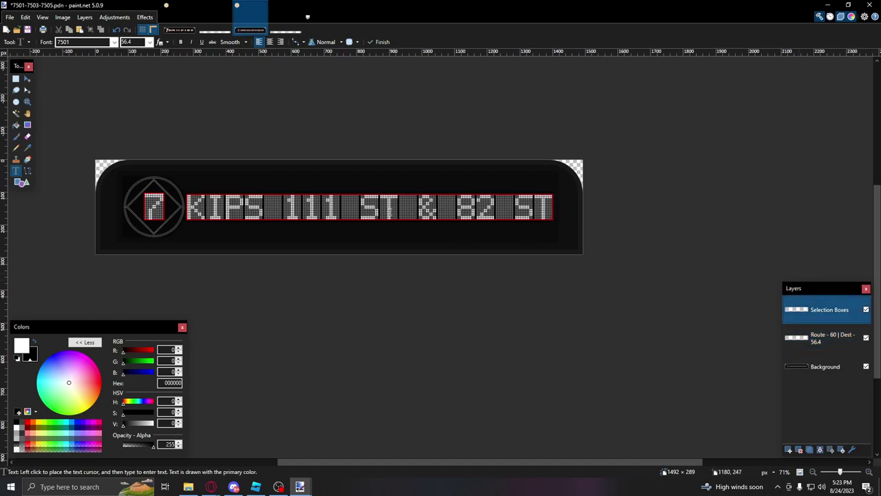
pyautogui.click(16, 113)
pyautogui.click(509, 218)
pyautogui.hotkey('alt', 'pagedown')
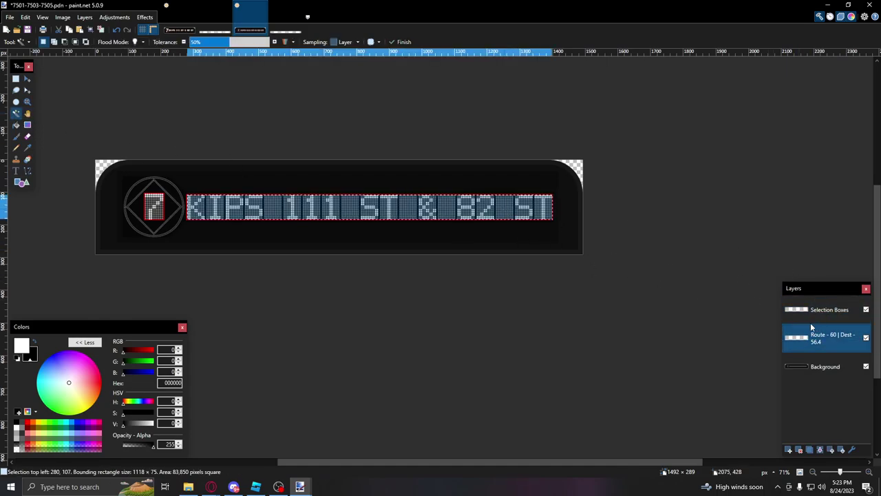
pyautogui.hotkey('ctrl', 'c')
pyautogui.hotkey('ctrl', 'alt', 'v')
pyautogui.hotkey('ctrl', 'shift', 's')
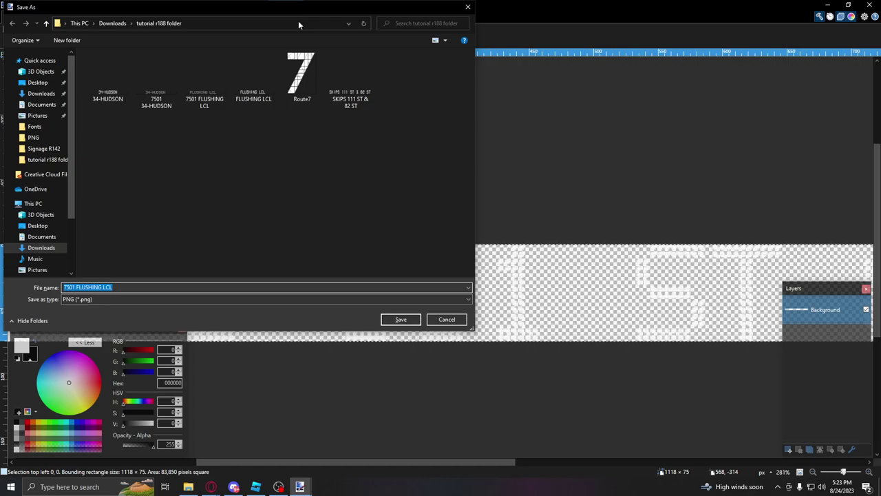
pyautogui.write('7501 KIPS 111 ST')
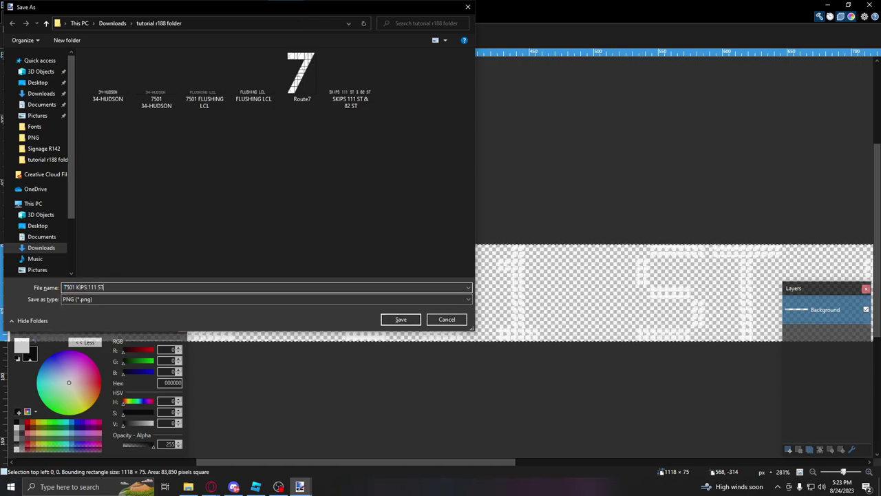
pyautogui.write(' & 82 ST')
pyautogui.press('Return')
pyautogui.press('Return')
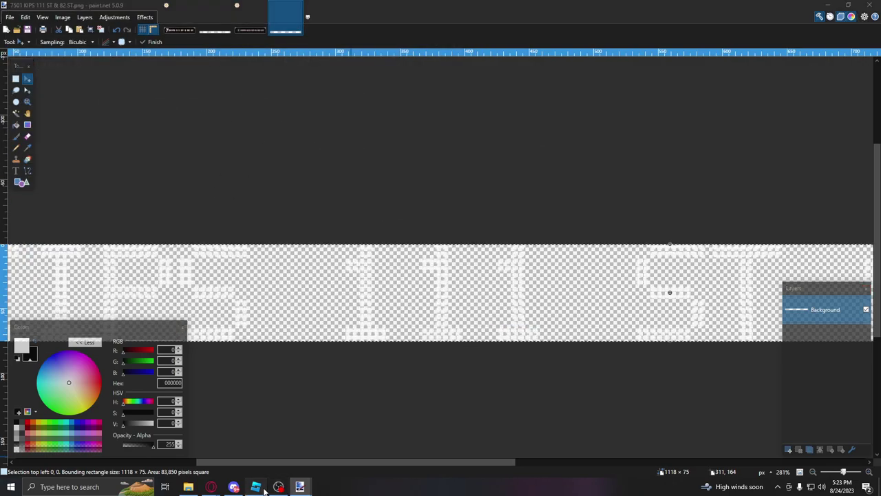
pyautogui.click(256, 486)
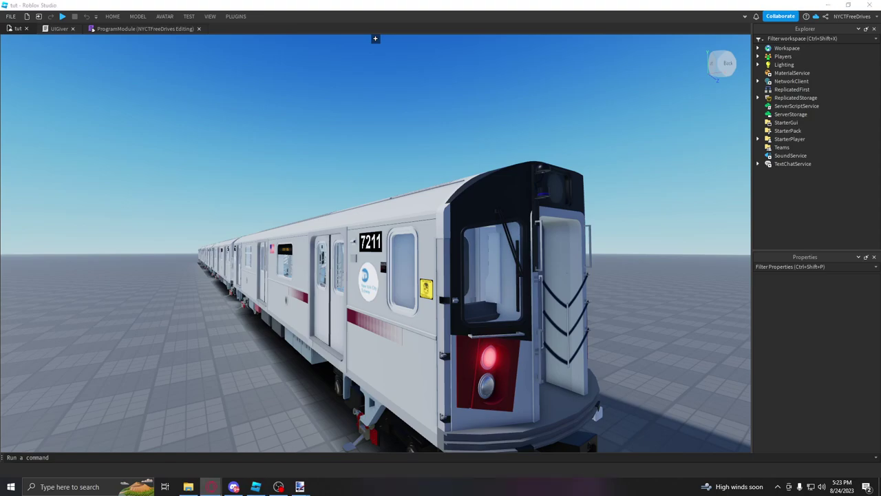
# Step: Switch past the OBS recorder window back to the R188 scene in Roblox Studio
pyautogui.hotkey('alt', 'Tab')
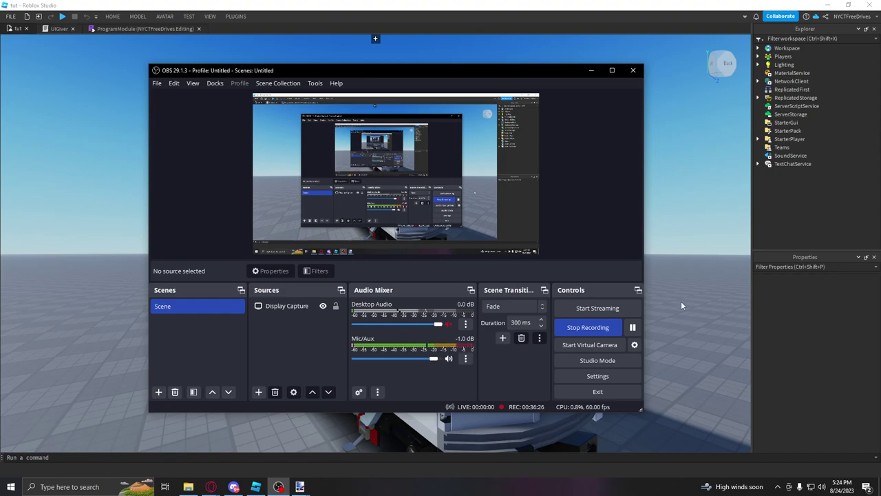
pyautogui.hotkey('alt', 'Tab')
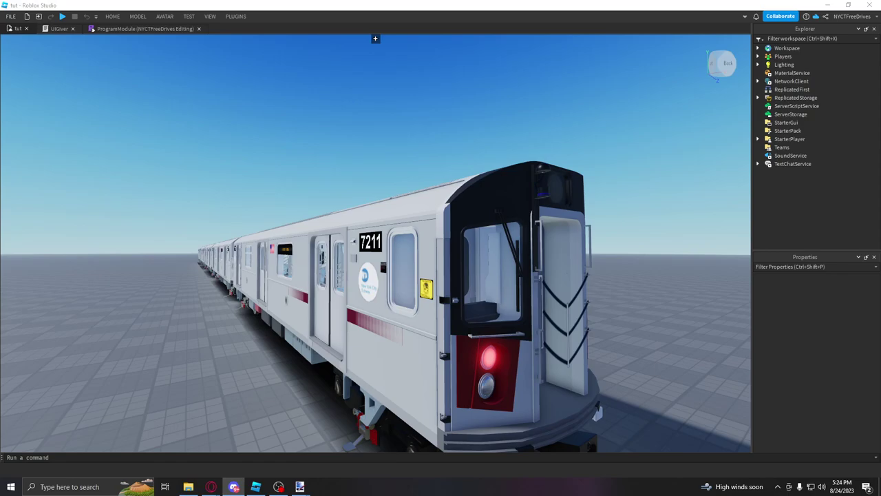
# Step: In File Explorer, open the R188 Sounds folder and select all seven sound files
pyautogui.hotkey('alt', 'Tab')
pyautogui.doubleClick(203, 111)
pyautogui.moveTo(167, 238); pyautogui.dragTo(129, 103)
pyautogui.click(172, 254)
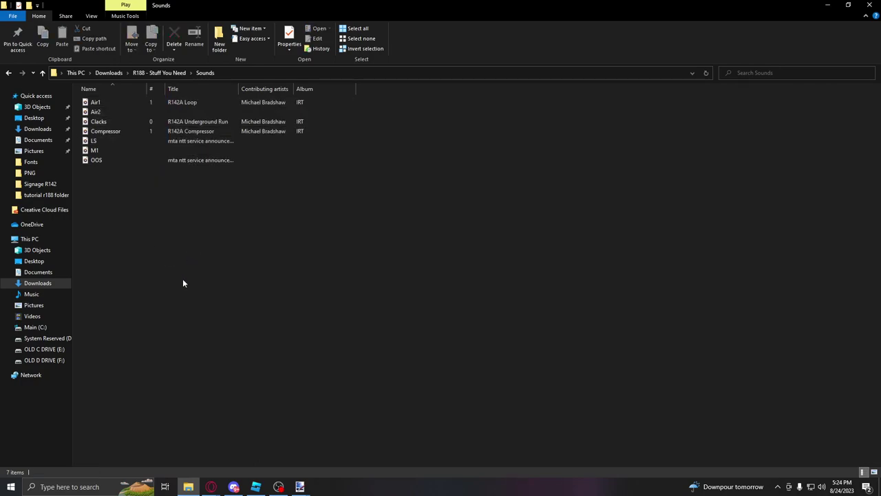
pyautogui.moveTo(190, 265); pyautogui.dragTo(88, 101)
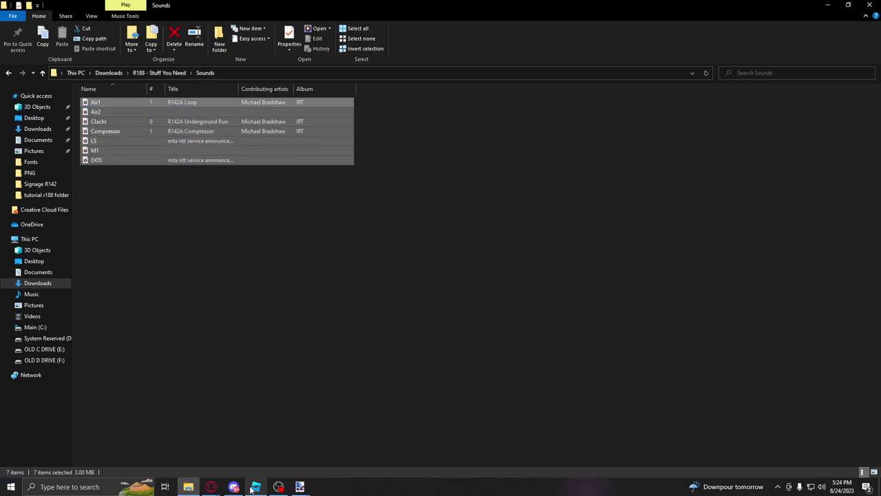
pyautogui.moveTo(187, 490)
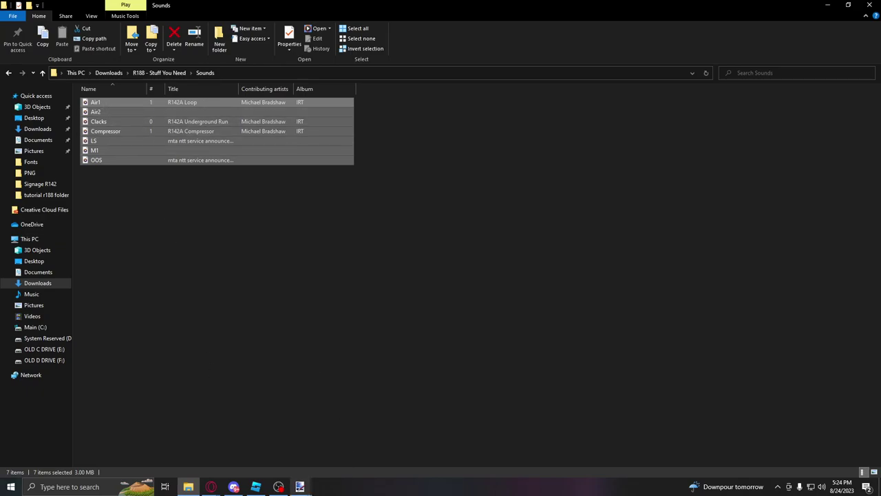
pyautogui.click(256, 486)
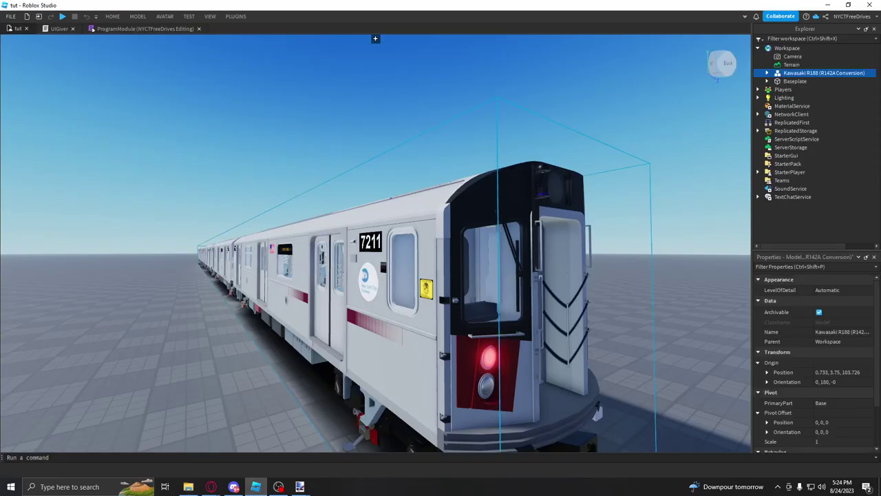
# Step: Expand Kawasaki R188 > Front > Main > Body > Base and select the AC1 and Clacks sounds
pyautogui.click(767, 73)
pyautogui.click(777, 130)
pyautogui.click(786, 138)
pyautogui.click(794, 146)
pyautogui.scroll(-1, 804, 153)
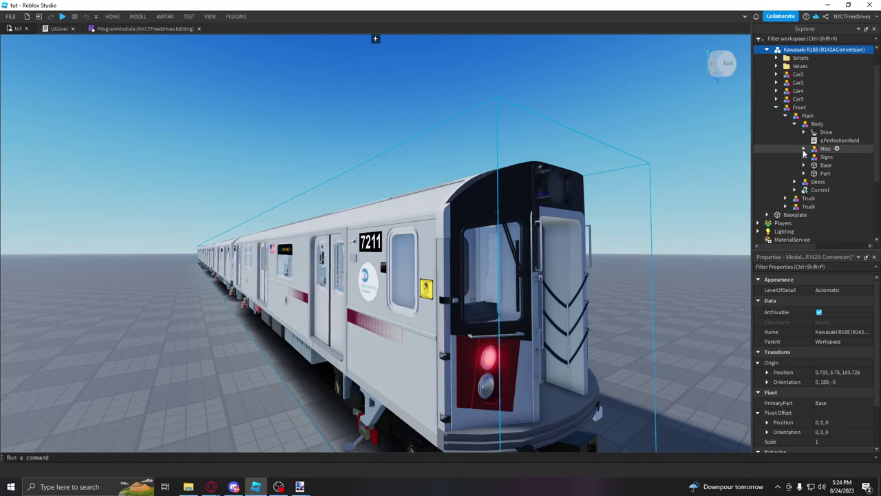
pyautogui.click(803, 165)
pyautogui.scroll(-2, 803, 165)
pyautogui.click(829, 128)
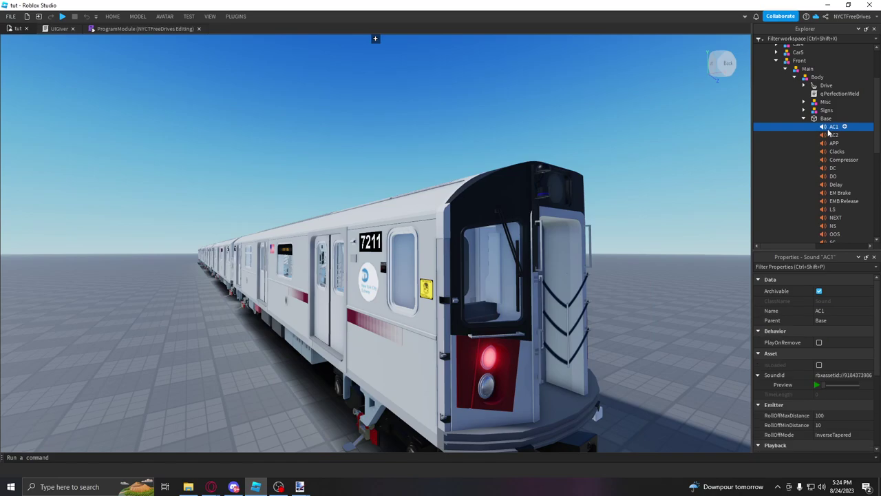
pyautogui.press('Down')
pyautogui.press('Down')
pyautogui.press('Down')
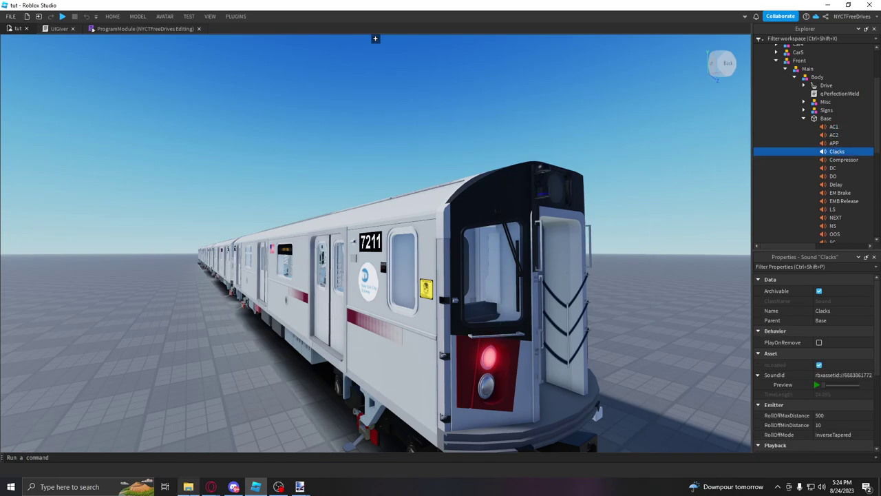
# Step: Compare the Clacks and Compressor sounds against the files in the Sounds folder
pyautogui.click(188, 487)
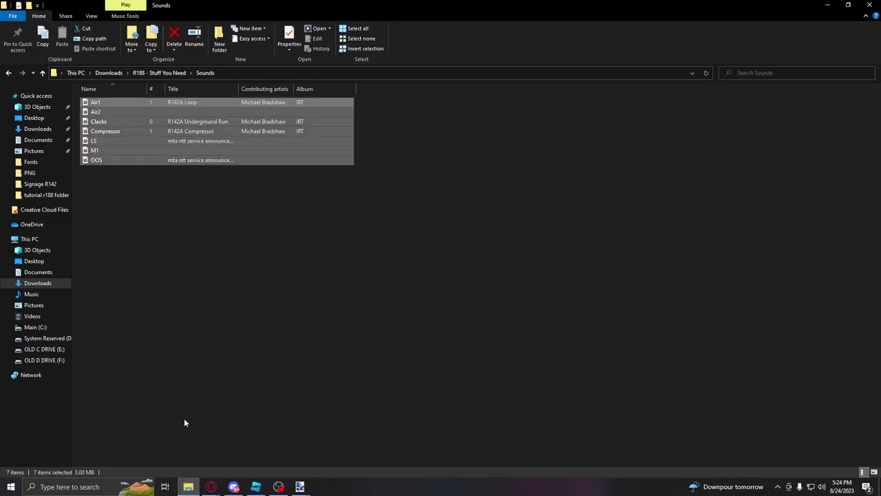
pyautogui.click(300, 486)
pyautogui.click(256, 486)
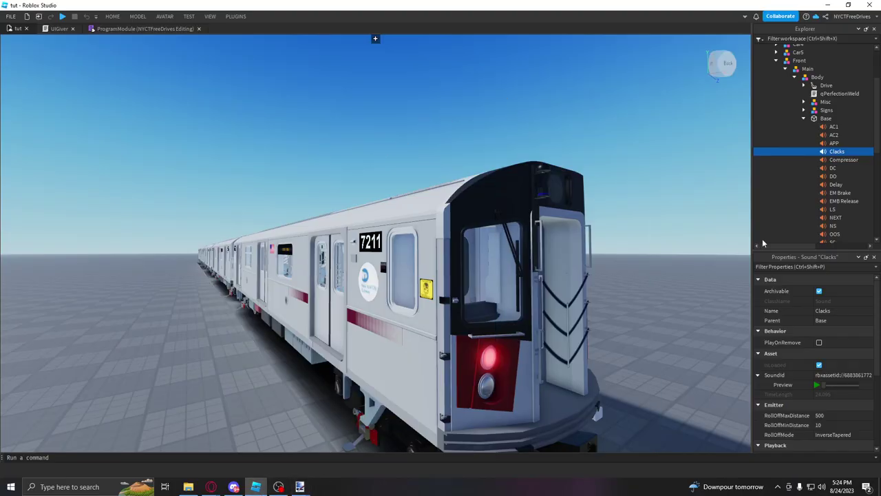
pyautogui.press('Down')
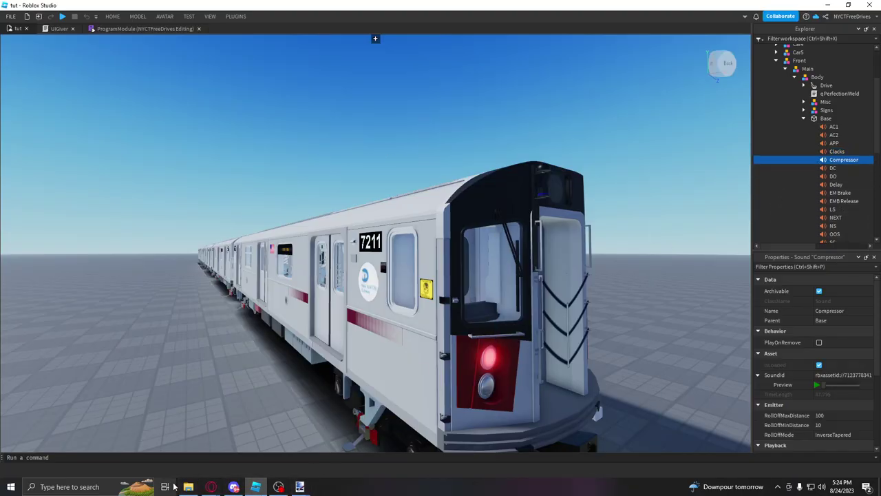
pyautogui.moveTo(188, 485)
pyautogui.click(185, 469)
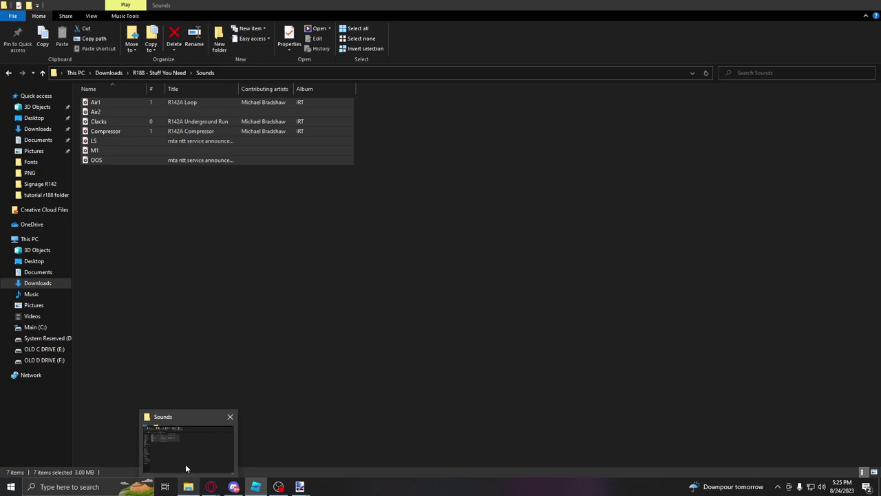
pyautogui.click(255, 487)
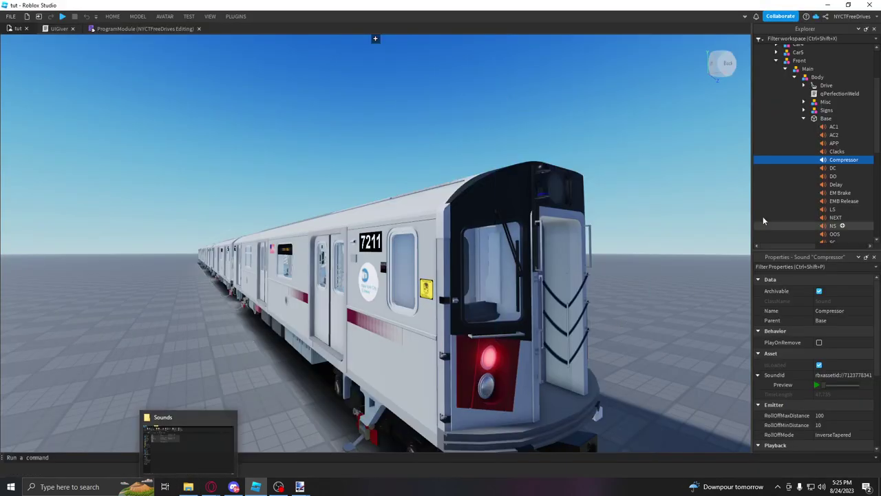
# Step: Review the DC, DO, EM Brake, EMB Release and OOS sounds against the Sounds folder
pyautogui.click(833, 168)
pyautogui.click(832, 176)
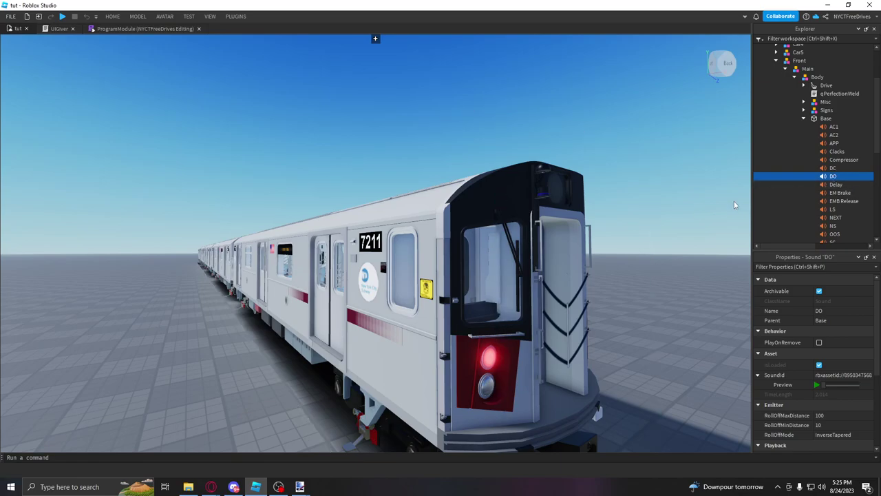
pyautogui.scroll(-1, 836, 183)
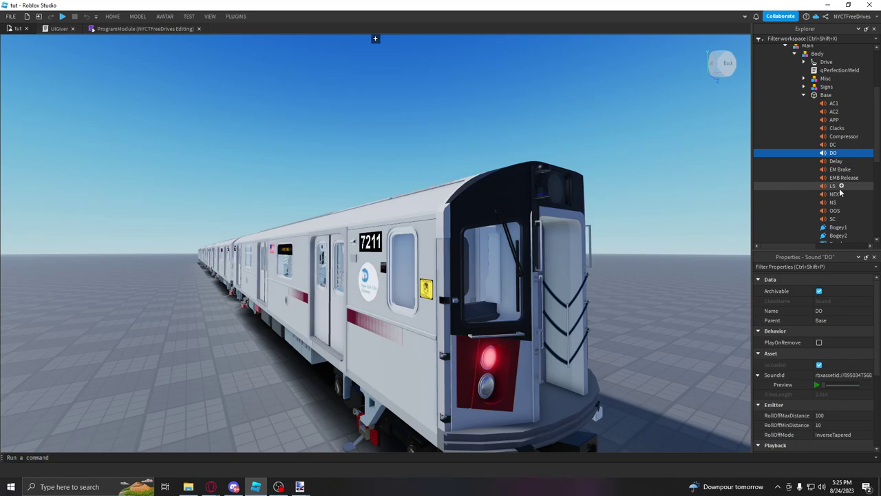
pyautogui.click(837, 170)
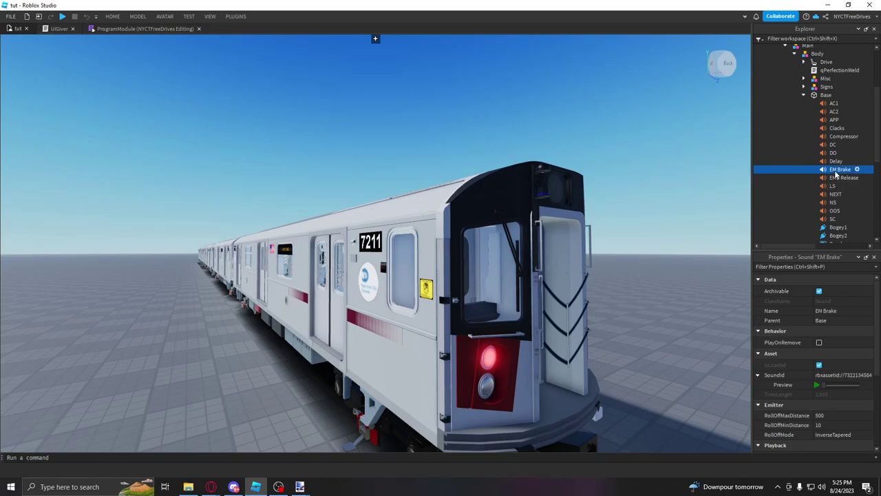
pyautogui.click(838, 178)
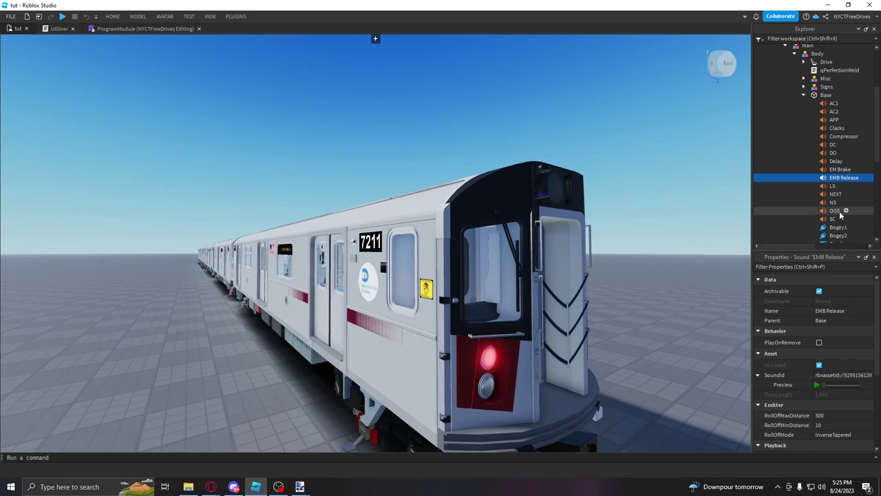
pyautogui.click(837, 211)
pyautogui.click(188, 487)
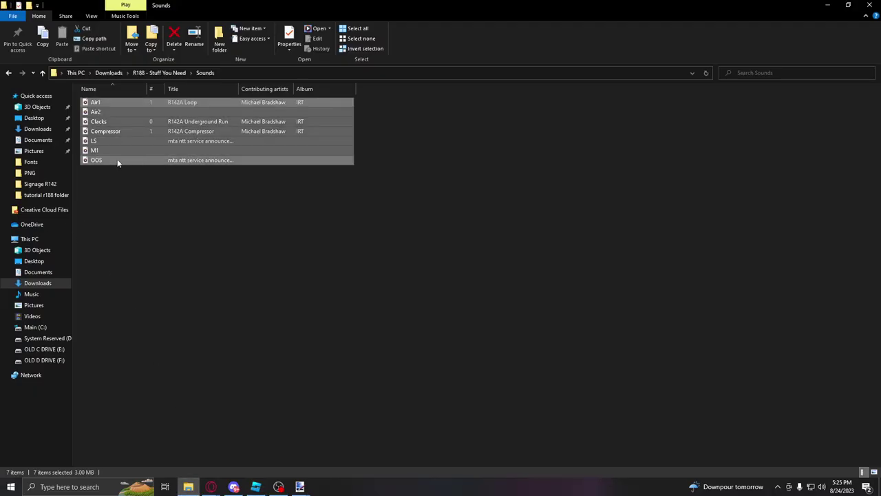
pyautogui.click(255, 487)
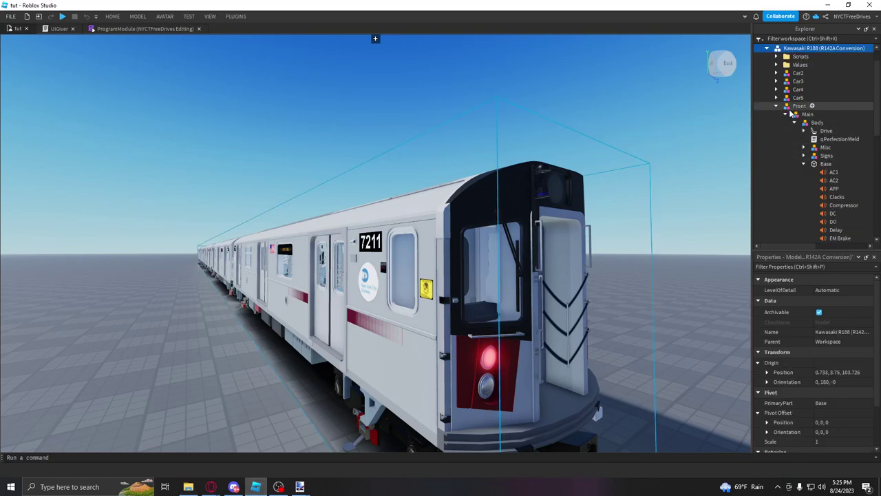
# Step: Collapse Base and select the M1 sound in the undercarriage Union to see its SoundId
pyautogui.click(804, 164)
pyautogui.scroll(10, 514, 183)
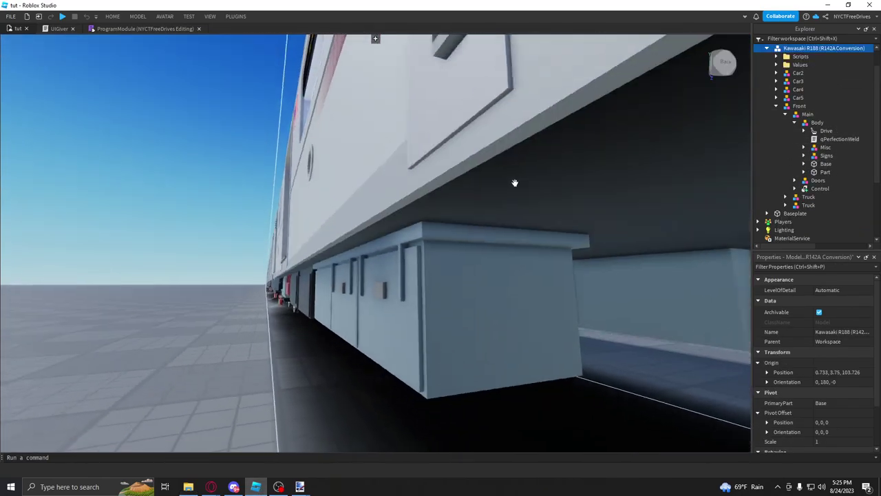
pyautogui.scroll(3, 397, 310)
pyautogui.click(387, 292)
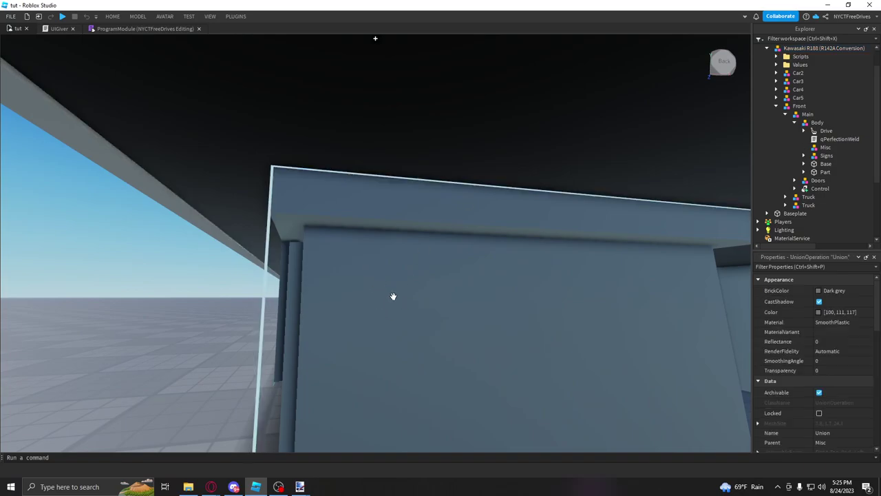
pyautogui.scroll(-10, 387, 291)
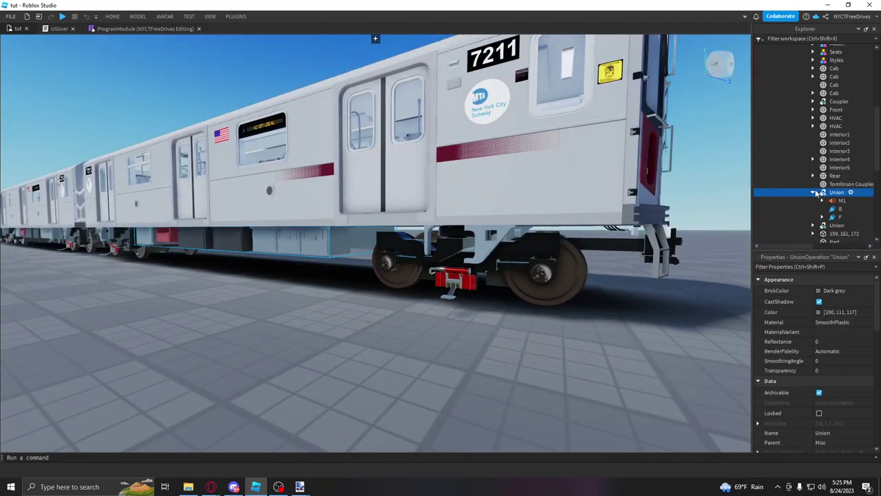
pyautogui.click(813, 192)
pyautogui.scroll(-3, 844, 186)
pyautogui.click(841, 153)
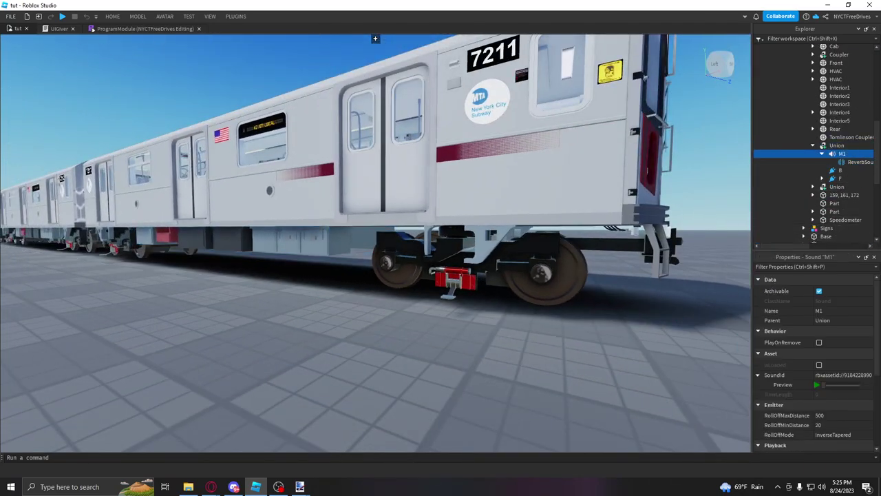
pyautogui.moveTo(616, 121); pyautogui.dragTo(590, 121)
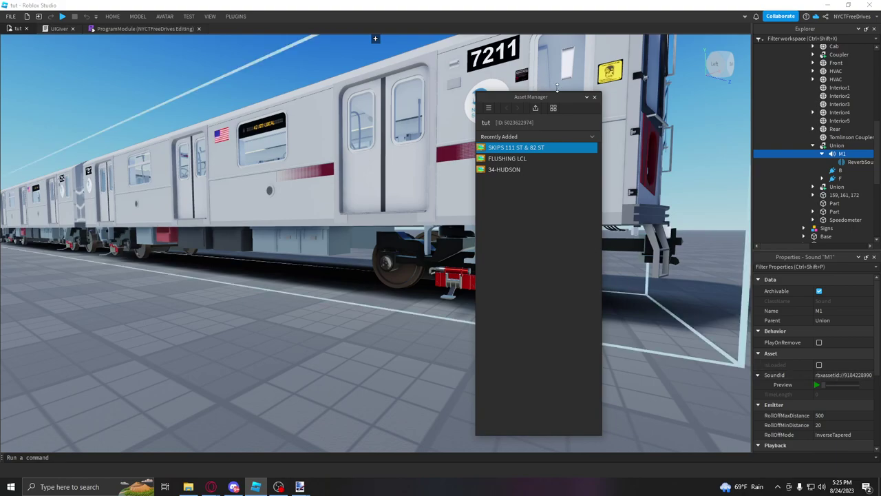
pyautogui.click(595, 97)
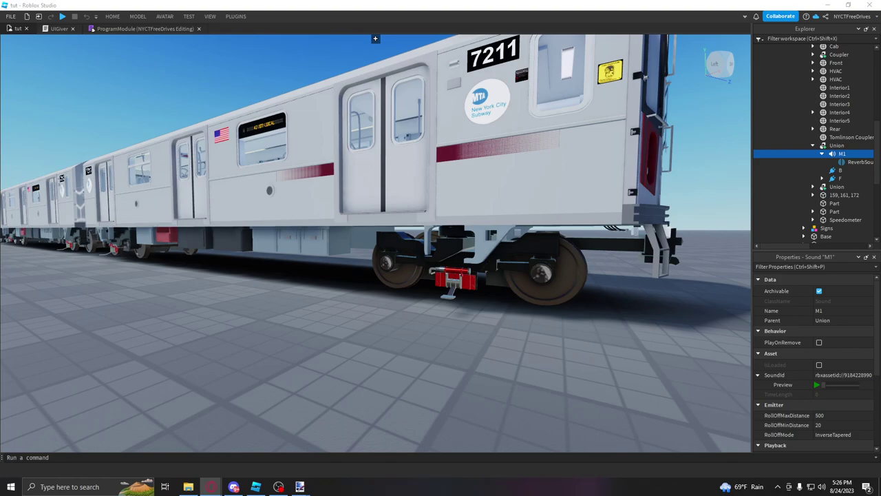
pyautogui.click(139, 28)
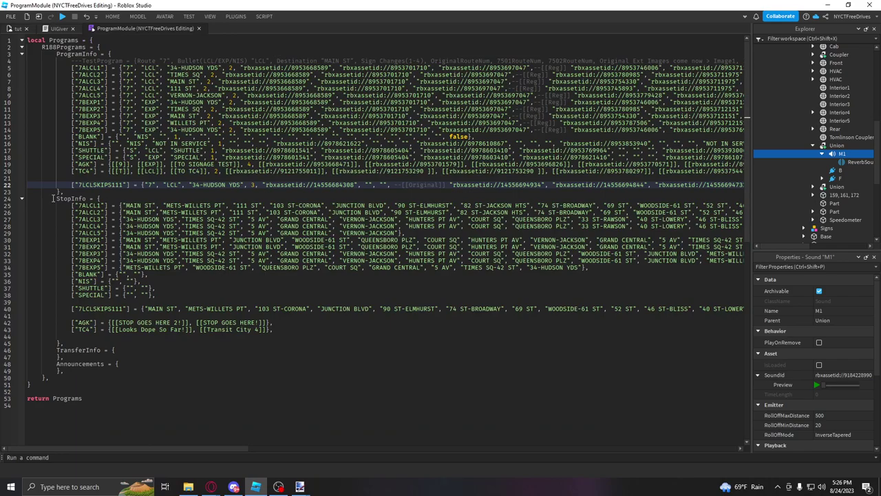
pyautogui.doubleClick(94, 184)
pyautogui.click(15, 28)
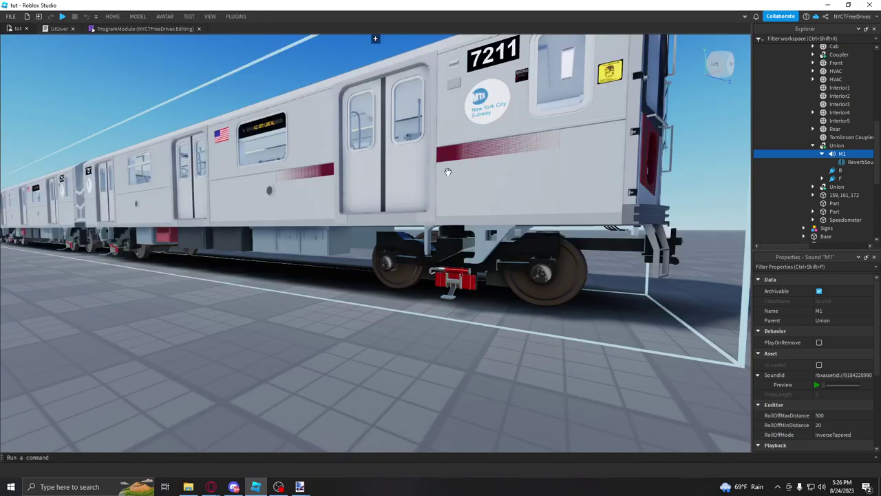
pyautogui.click(616, 155)
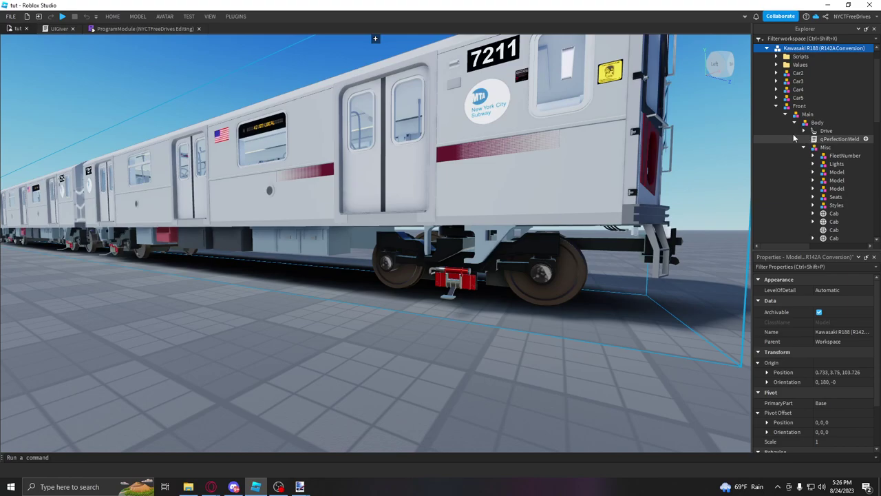
pyautogui.click(777, 57)
pyautogui.click(785, 106)
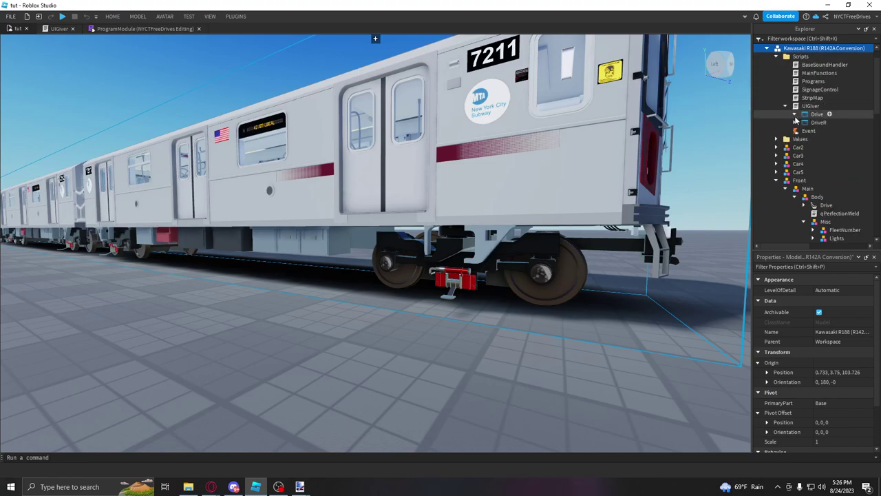
pyautogui.click(794, 115)
pyautogui.click(803, 148)
pyautogui.click(813, 172)
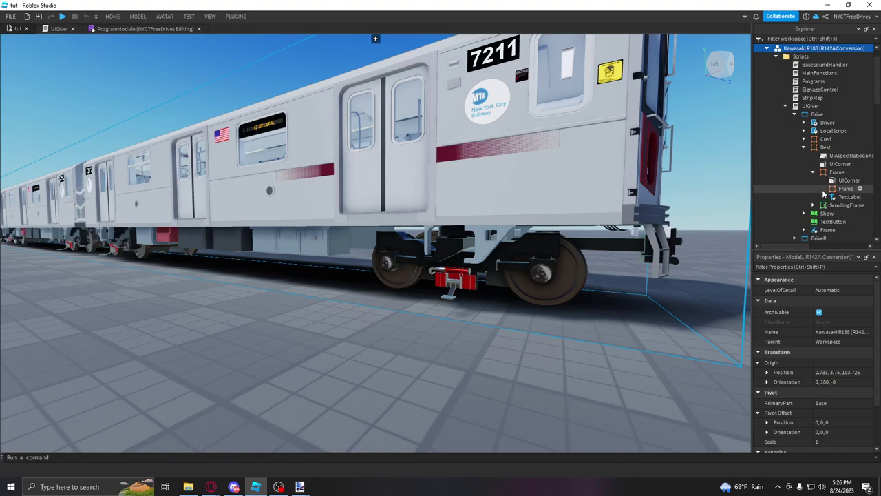
pyautogui.click(813, 205)
pyautogui.scroll(-2, 823, 201)
pyautogui.scroll(-1, 823, 200)
pyautogui.click(846, 151)
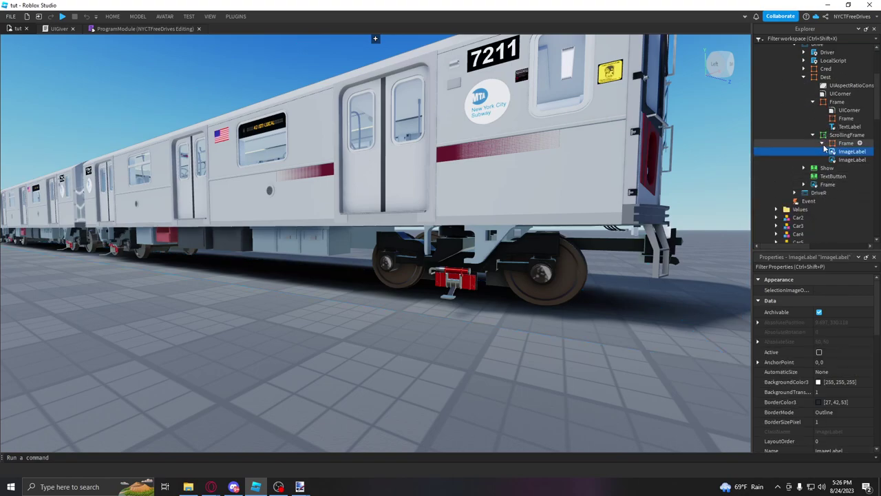
pyautogui.click(821, 143)
pyautogui.scroll(-3, 836, 110)
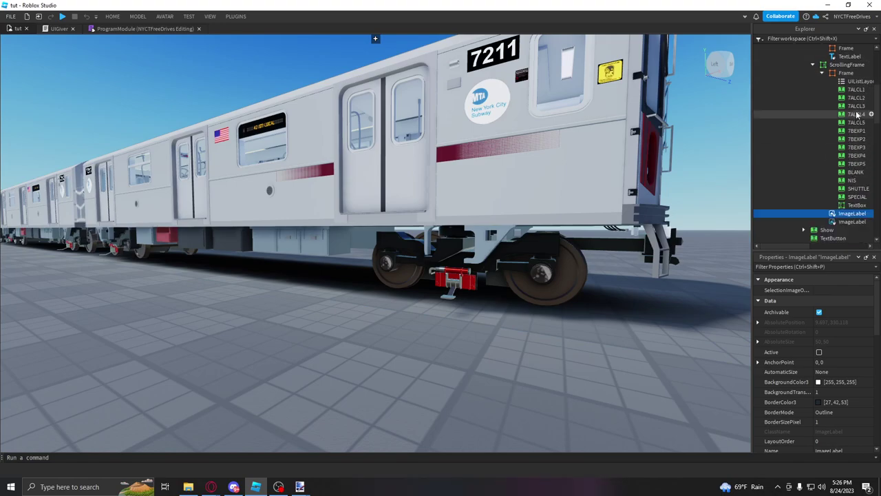
# Step: Make a copy of the 7ALCL5 destination button and rename it 7LCLSKIPS111
pyautogui.click(144, 28)
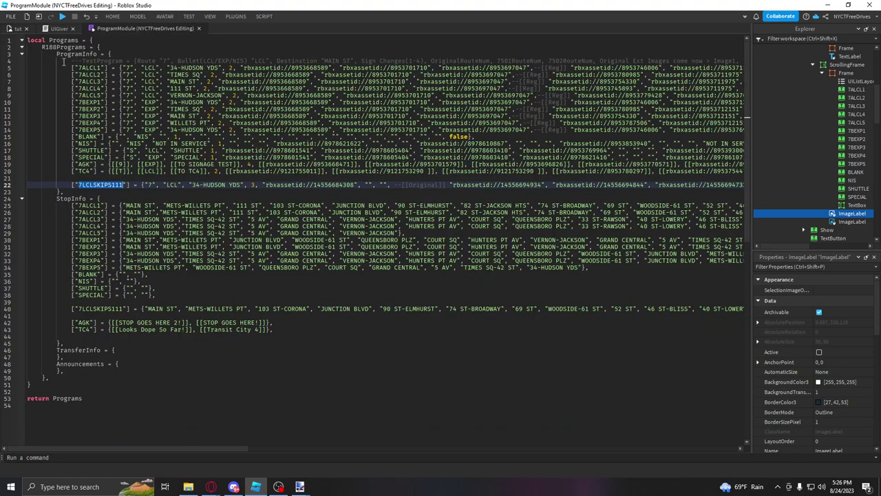
pyautogui.click(18, 29)
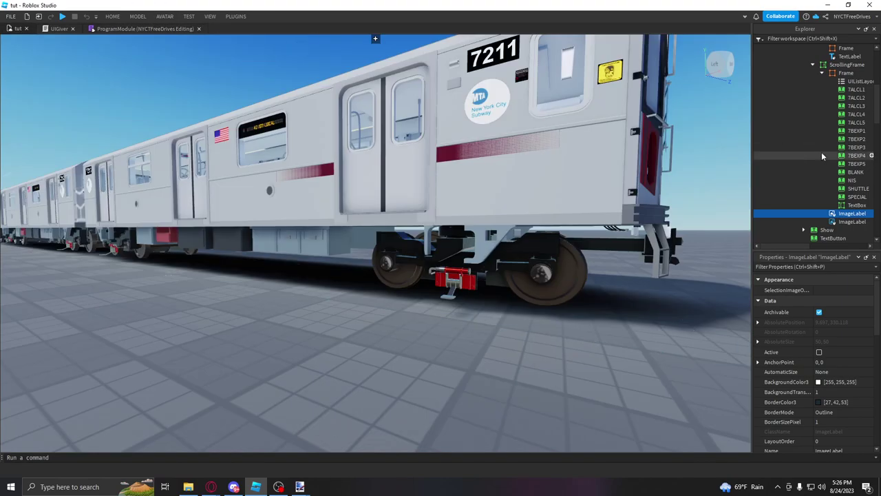
pyautogui.click(856, 122)
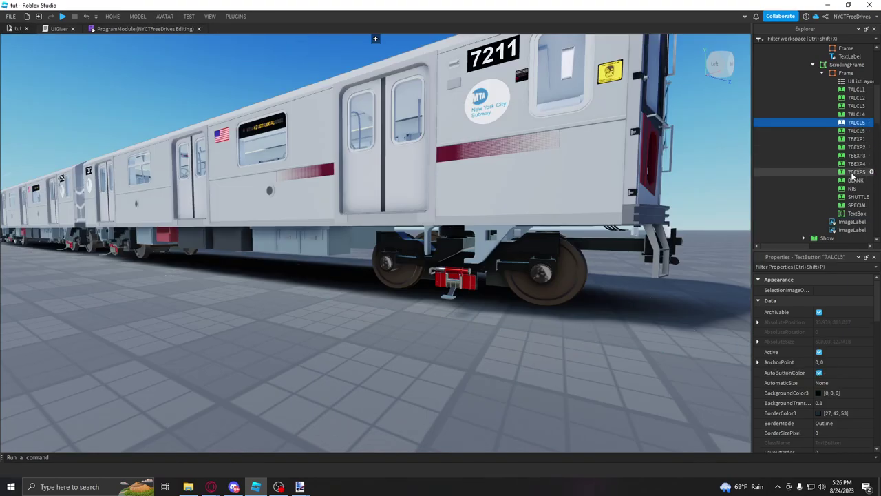
pyautogui.scroll(-5, 853, 402)
pyautogui.click(855, 321)
pyautogui.write('7CLCLSKIPS111')
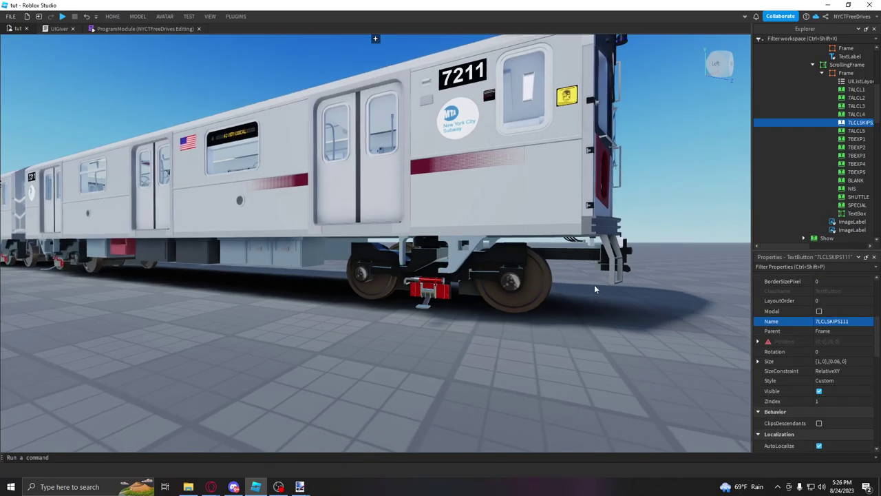
# Step: Set the new button's Text to '34-HUDSON - FLUSHING LCL - SKIPS 111 & 82 S…'
pyautogui.scroll(-6, 856, 345)
pyautogui.click(836, 296)
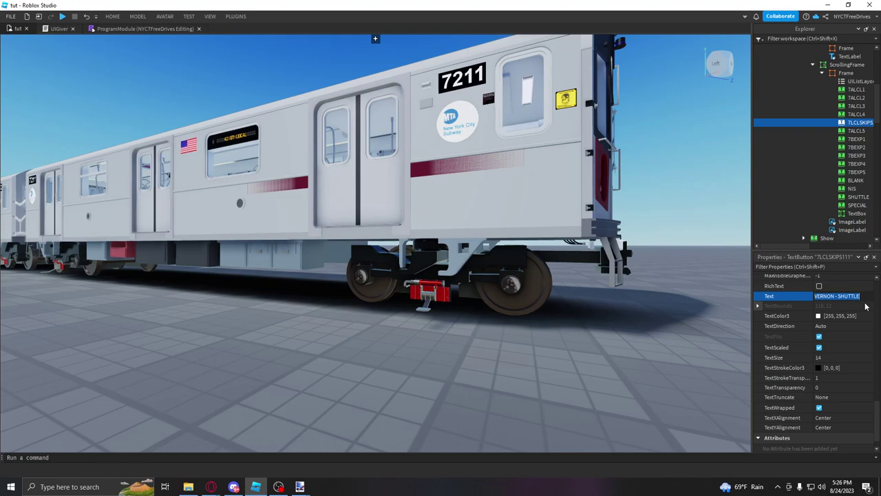
pyautogui.write('34')
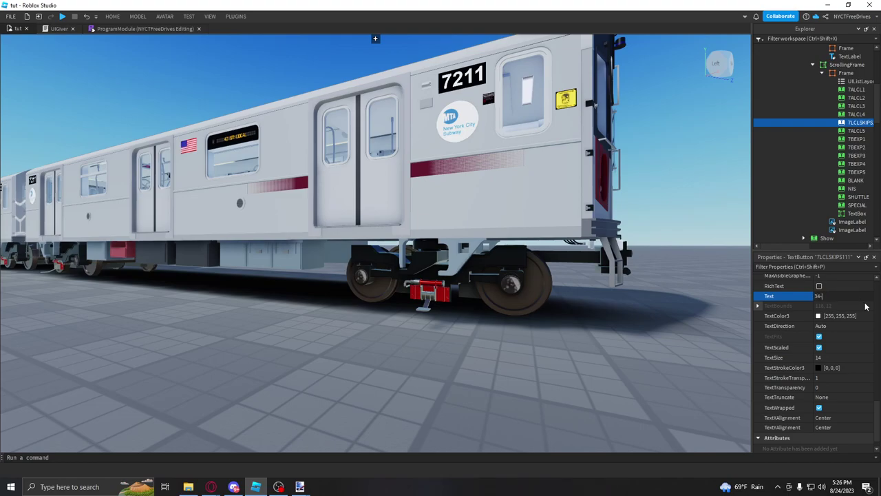
pyautogui.write('-HUDSON -')
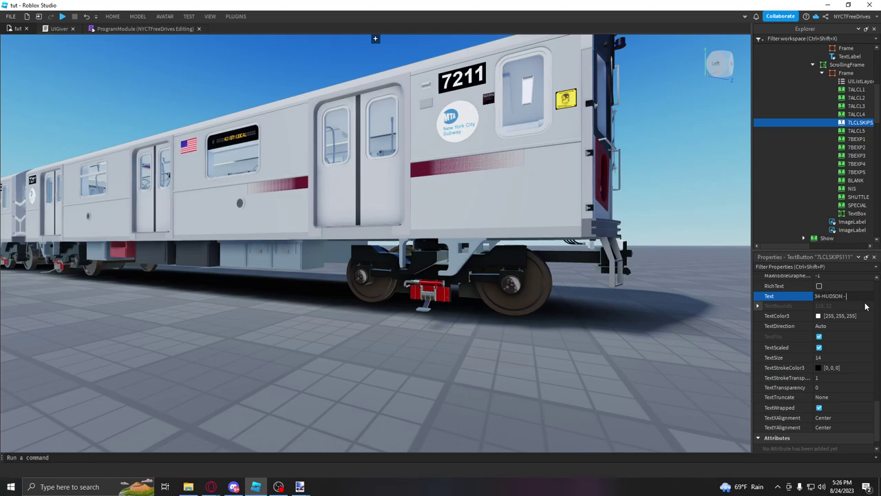
pyautogui.write(' FLUSHING LC')
pyautogui.write('L - SKIPS 111 & 82 ST')
pyautogui.press('Return')
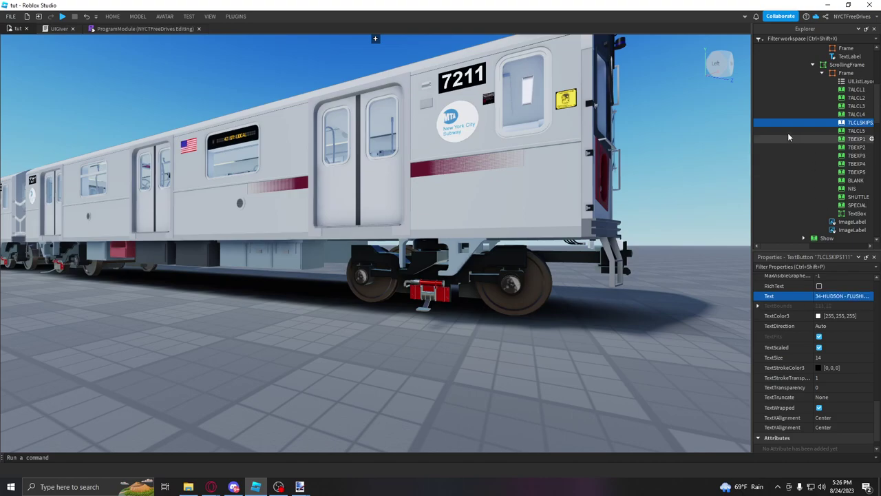
pyautogui.click(609, 345)
pyautogui.scroll(5, 812, 124)
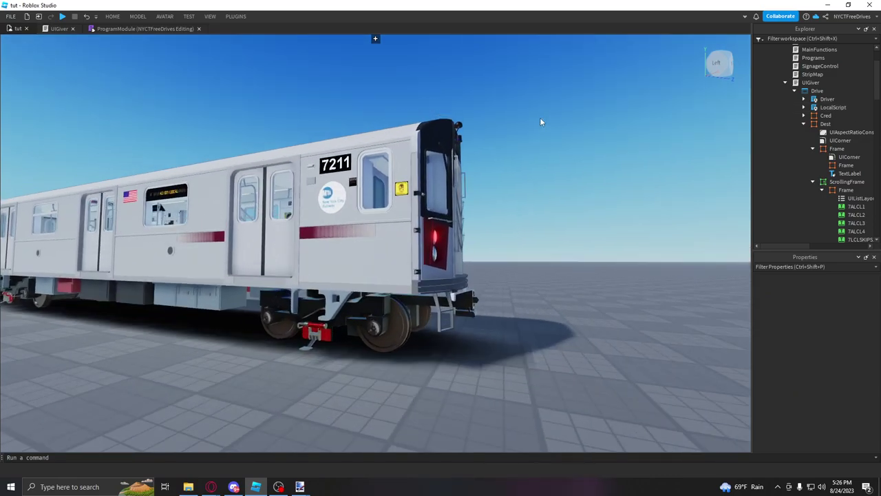
pyautogui.scroll(4, 540, 117)
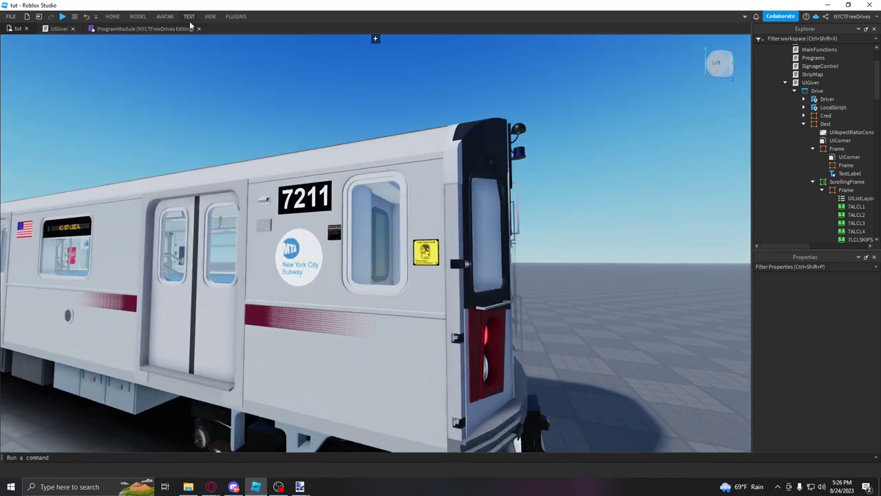
# Step: Start a playtest and select the 34-HUDSON skip-stop destination sign on the train
pyautogui.click(189, 16)
pyautogui.click(16, 54)
pyautogui.click(27, 76)
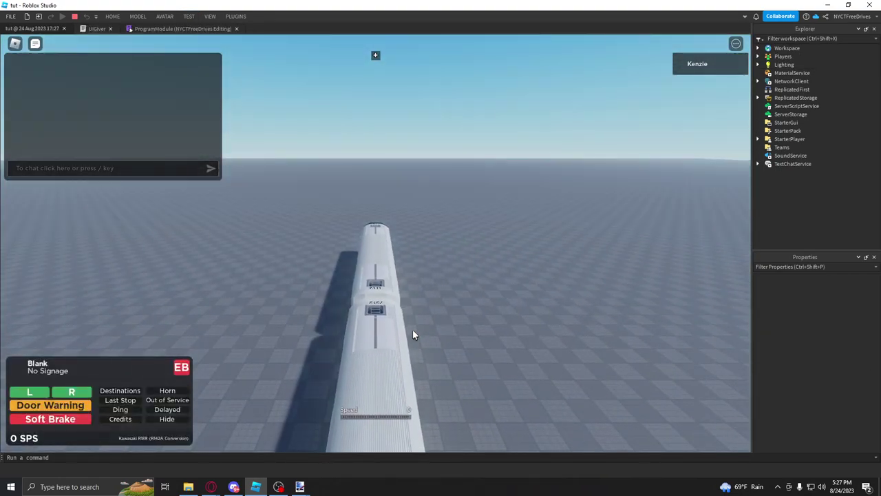
pyautogui.click(120, 390)
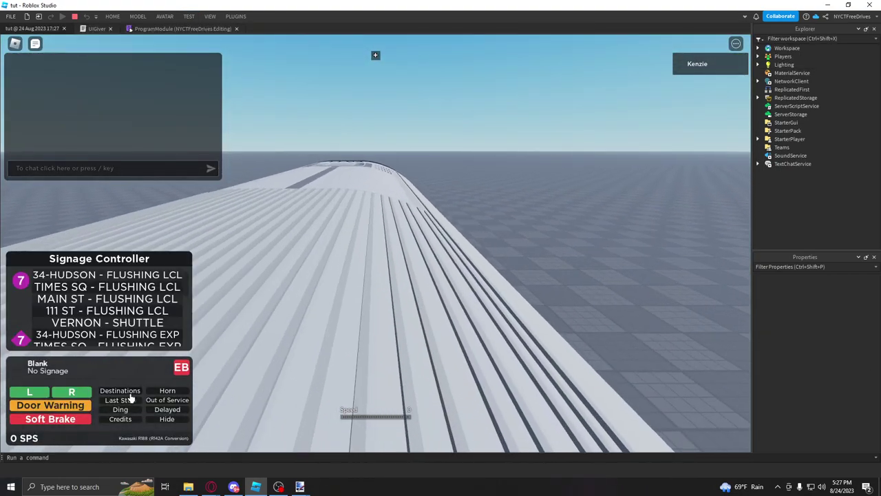
pyautogui.scroll(-10, 173, 336)
pyautogui.scroll(4, 158, 335)
pyautogui.scroll(-5, 142, 334)
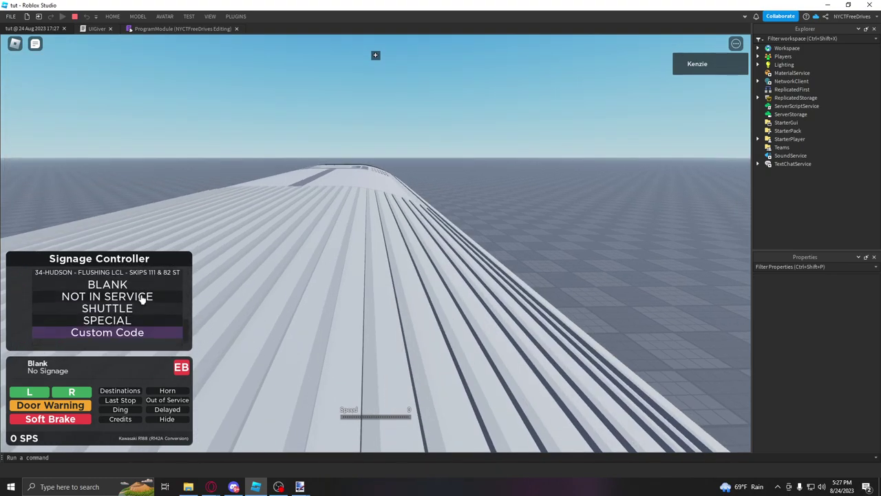
pyautogui.scroll(3, 186, 336)
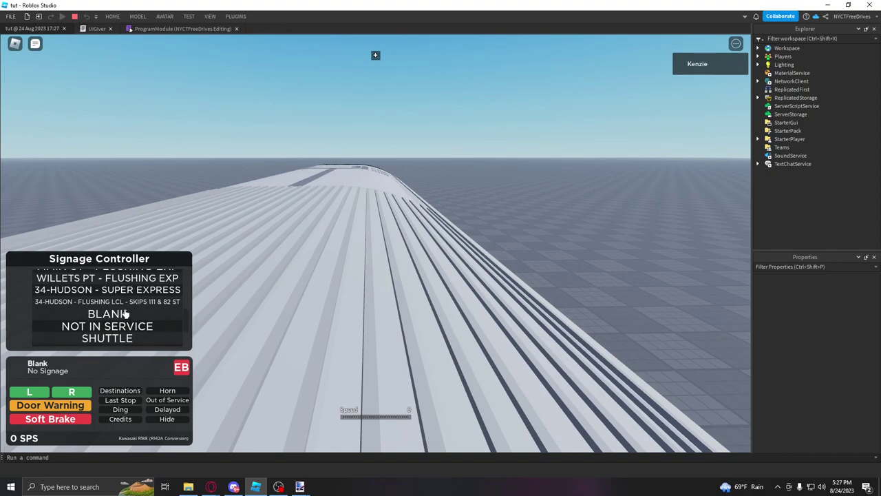
pyautogui.click(66, 303)
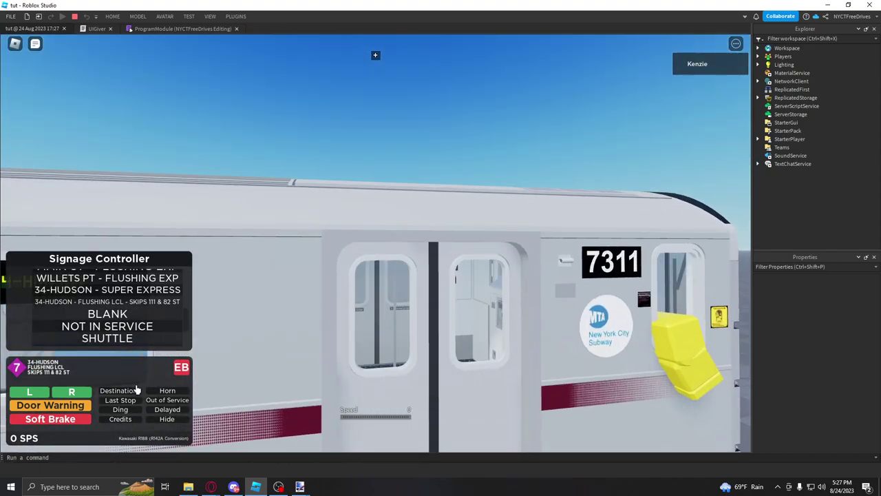
pyautogui.click(137, 392)
# Step: Look around the car's interior toward the end door and its sign
pyautogui.moveTo(207, 298); pyautogui.dragTo(212, 302, button='right')
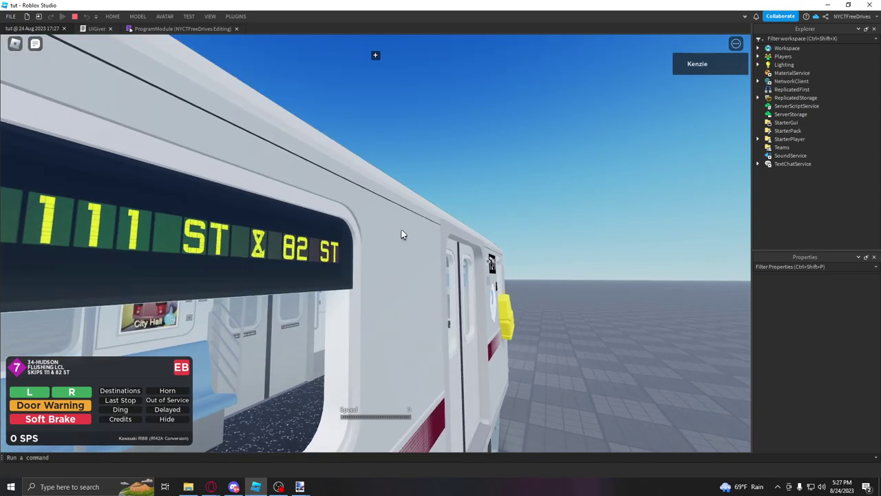
pyautogui.scroll(5, 322, 219)
pyautogui.moveTo(322, 220); pyautogui.dragTo(346, 243, button='right')
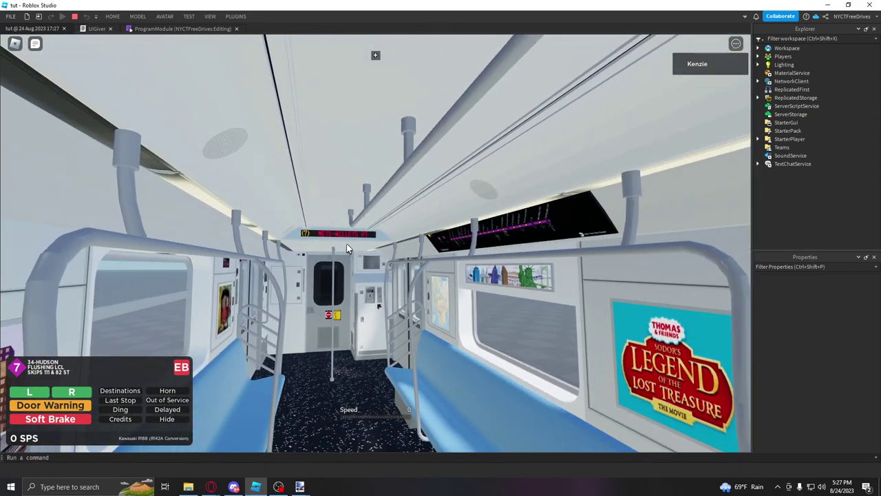
pyautogui.moveTo(536, 235); pyautogui.dragTo(354, 288, button='right')
pyautogui.scroll(3, 354, 288)
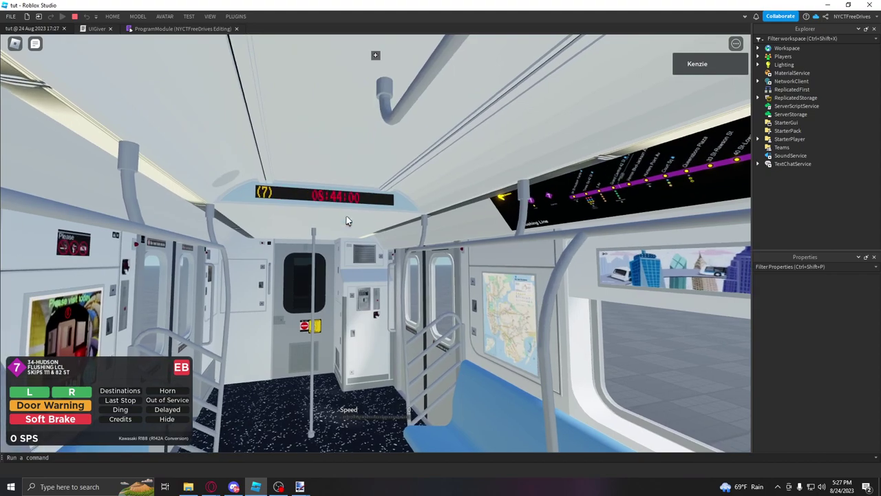
pyautogui.scroll(-5, 424, 242)
# Step: Inspect the side of cars 7311 and 7312, the end door and the cab console
pyautogui.moveTo(424, 243); pyautogui.dragTo(457, 252, button='right')
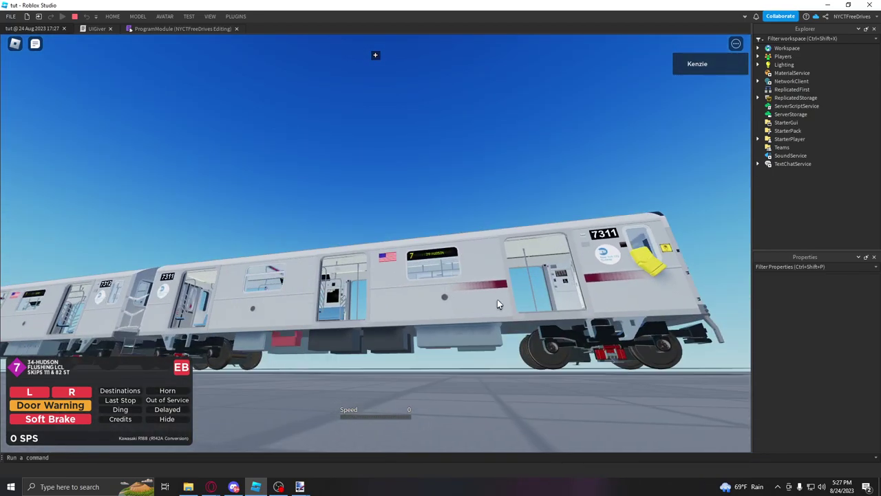
pyautogui.moveTo(496, 300); pyautogui.dragTo(497, 299, button='right')
pyautogui.scroll(10, 399, 289)
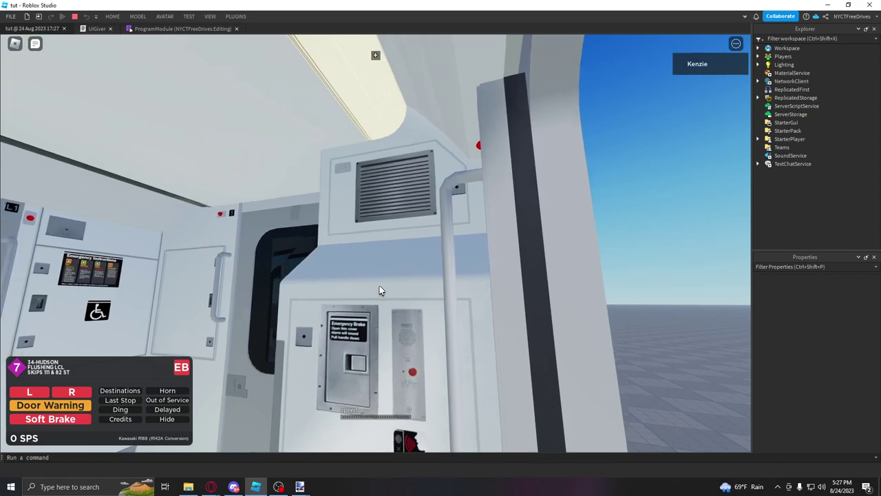
pyautogui.moveTo(380, 290); pyautogui.dragTo(410, 245, button='right')
pyautogui.scroll(-10, 375, 247)
pyautogui.scroll(10, 334, 287)
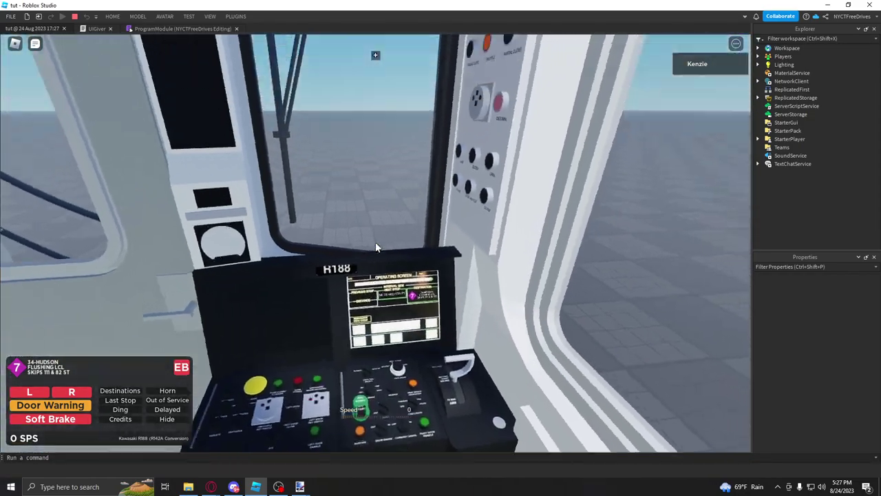
pyautogui.scroll(-10, 375, 247)
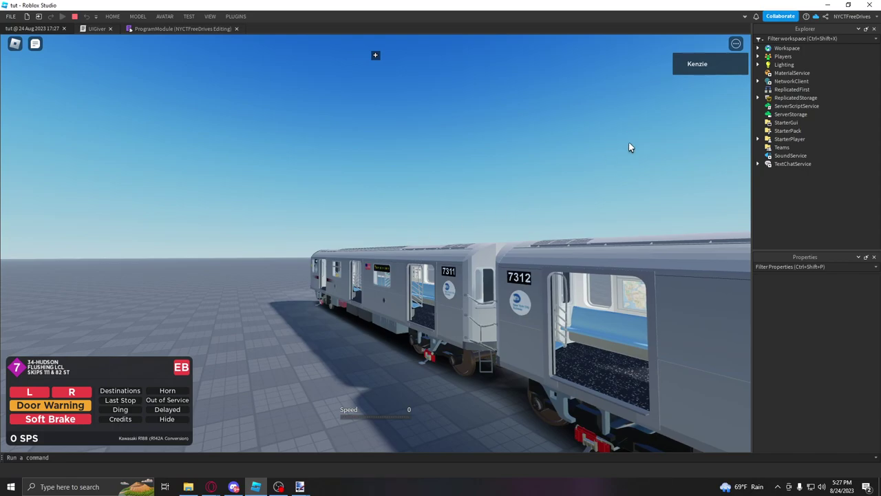
pyautogui.scroll(5, 425, 281)
pyautogui.moveTo(424, 279); pyautogui.dragTo(424, 279, button='right')
pyautogui.scroll(-3, 424, 280)
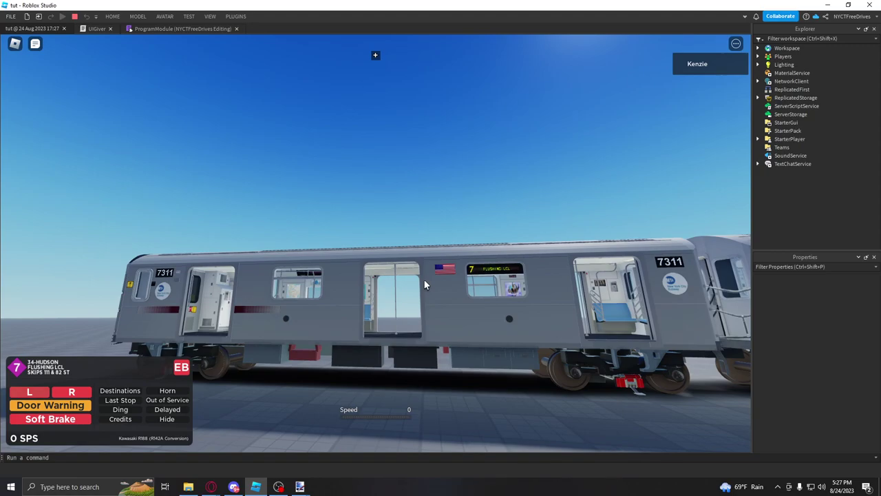
# Step: Close the train's left-side doors with the Z key
pyautogui.press('z')
pyautogui.moveTo(424, 279); pyautogui.dragTo(424, 279, button='right')
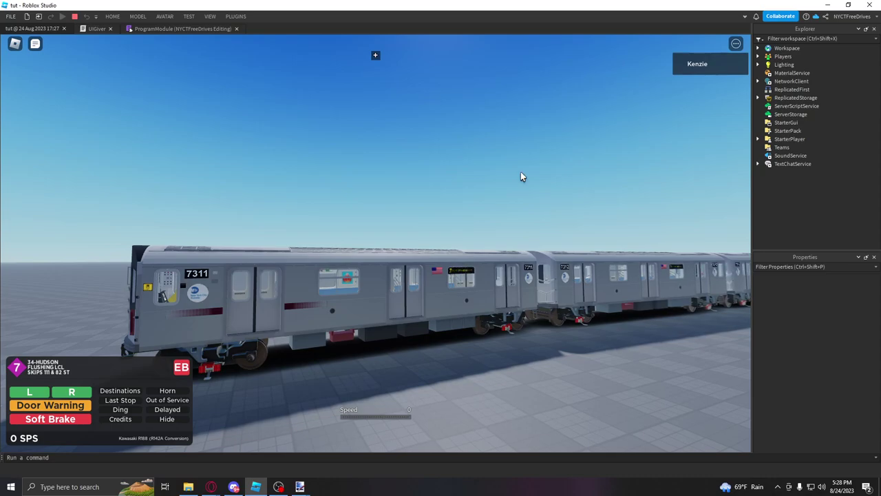
# Step: Stop the playtest and open a widened Collision Groups editor from the Model tab
pyautogui.click(76, 19)
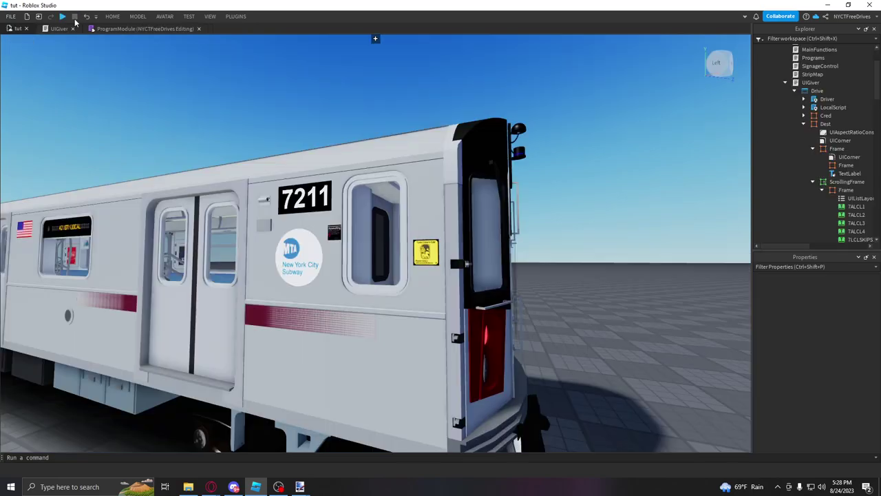
pyautogui.moveTo(540, 107); pyautogui.dragTo(540, 107, button='right')
pyautogui.scroll(-5, 541, 106)
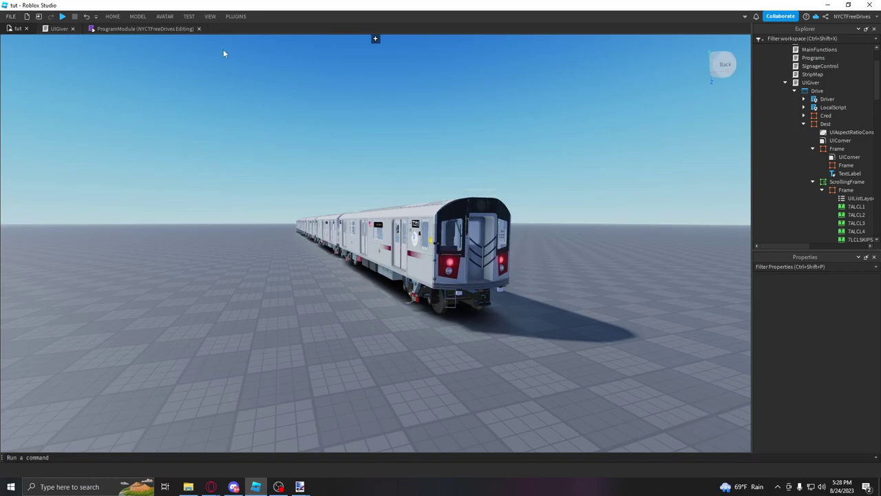
pyautogui.click(137, 17)
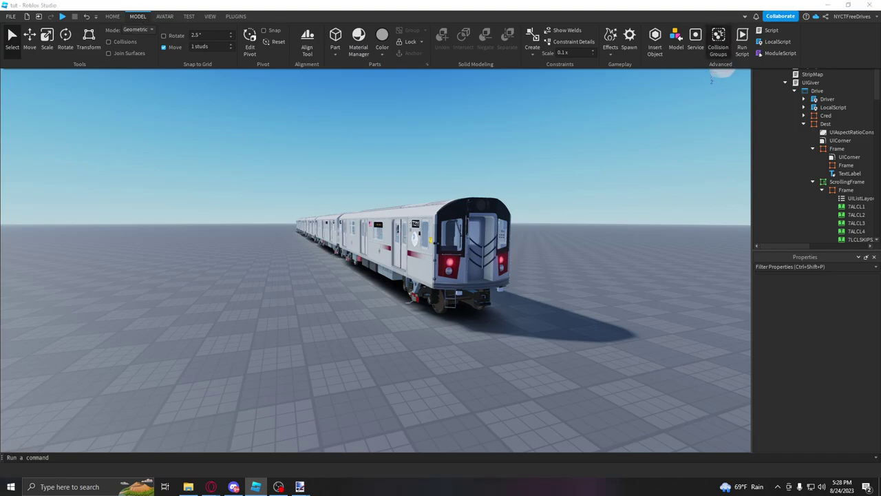
pyautogui.click(722, 48)
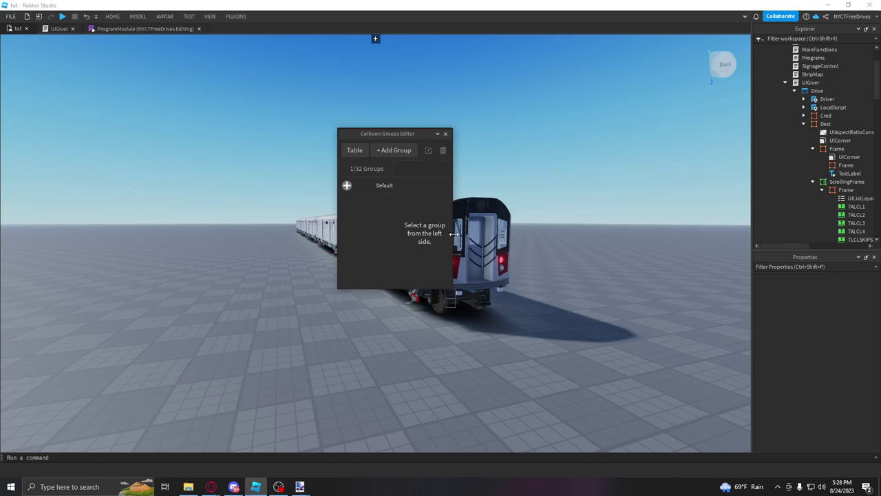
pyautogui.moveTo(455, 262); pyautogui.dragTo(627, 262)
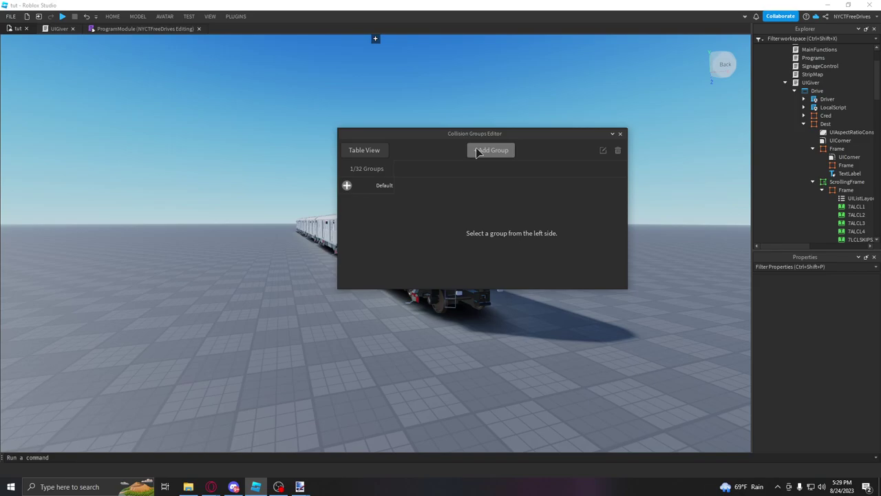
# Step: Add the TrainBody, TrainWheels and TrainFloor collision groups
pyautogui.click(490, 150)
pyautogui.write('TrainBody')
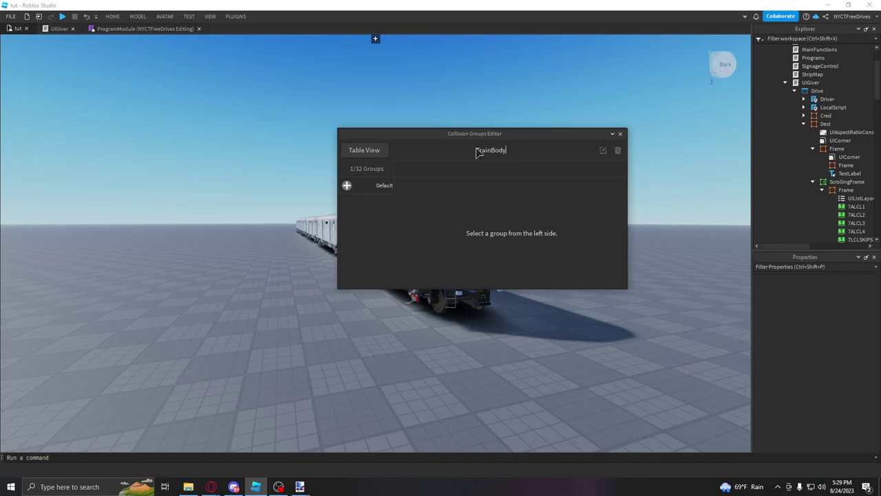
pyautogui.press('Return')
pyautogui.write('TrainWheels')
pyautogui.press('Return')
pyautogui.write('TrainFloor')
pyautogui.press('Return')
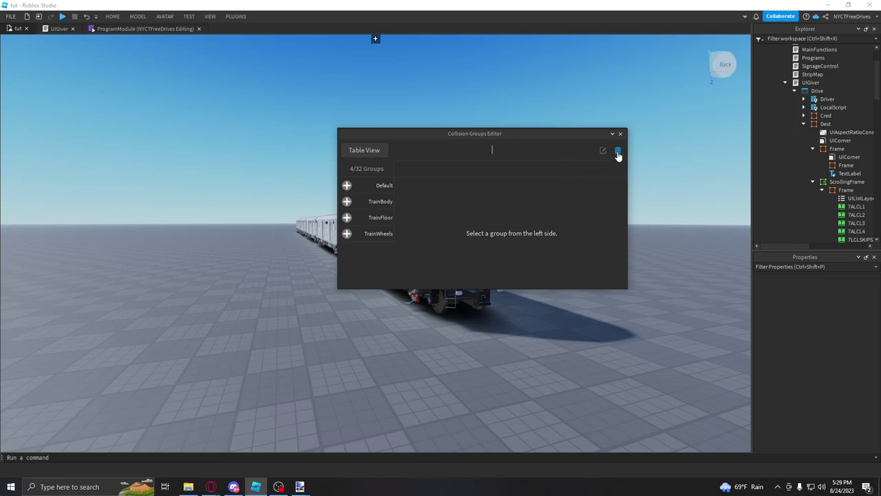
# Step: Stop TrainBody colliding with itself and with TrainWheels
pyautogui.click(375, 211)
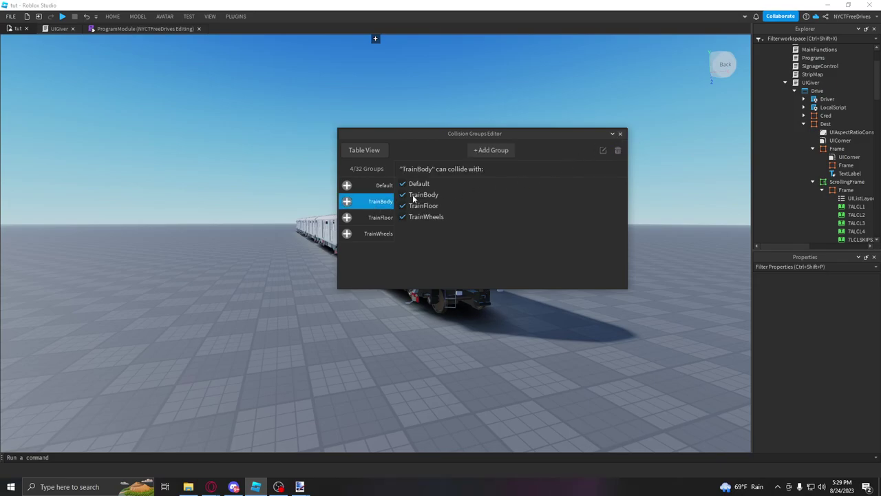
pyautogui.click(408, 197)
pyautogui.click(403, 217)
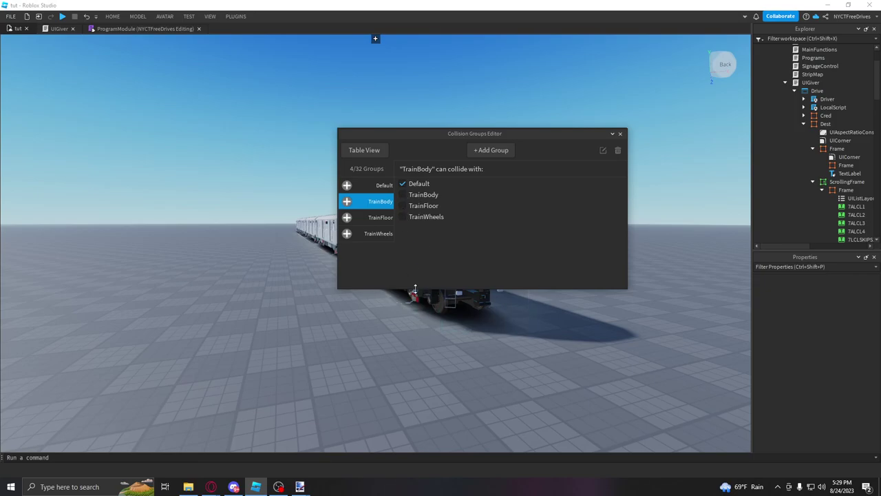
pyautogui.click(382, 219)
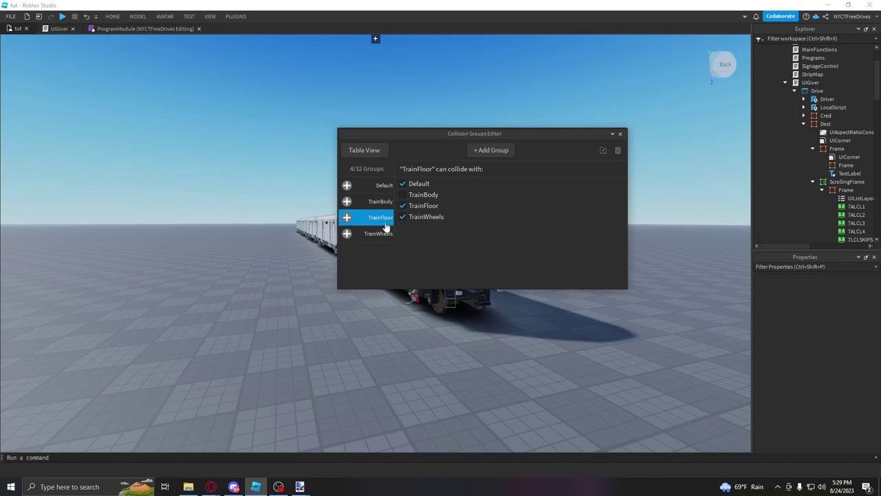
pyautogui.click(391, 185)
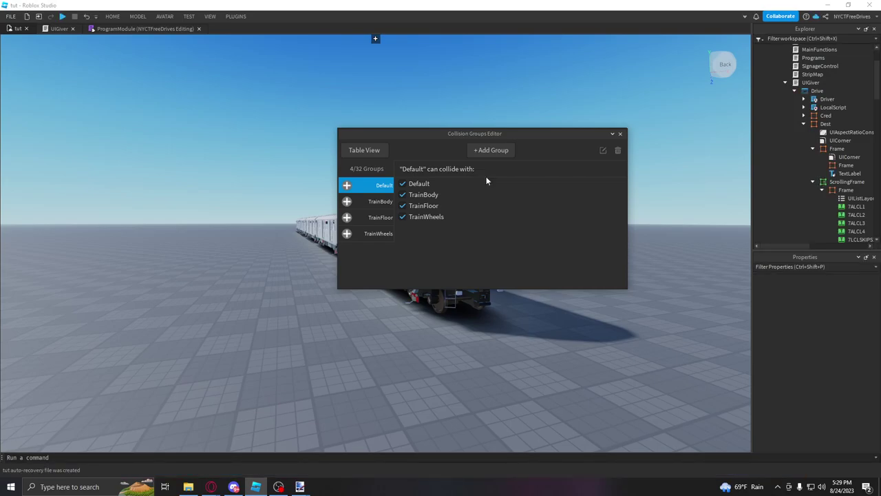
# Step: Make TrainFloor collide only with Default, then review TrainWheels and TrainBody settings
pyautogui.click(392, 218)
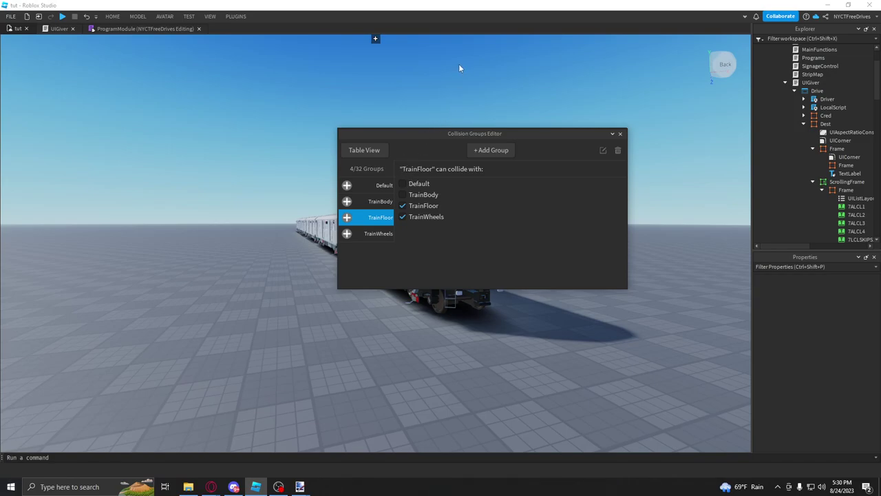
pyautogui.click(402, 216)
pyautogui.click(402, 205)
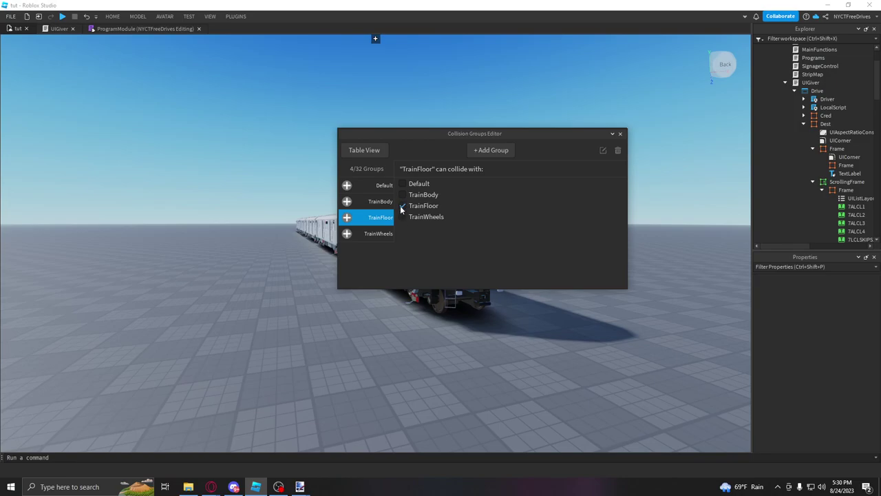
pyautogui.click(402, 183)
pyautogui.click(378, 233)
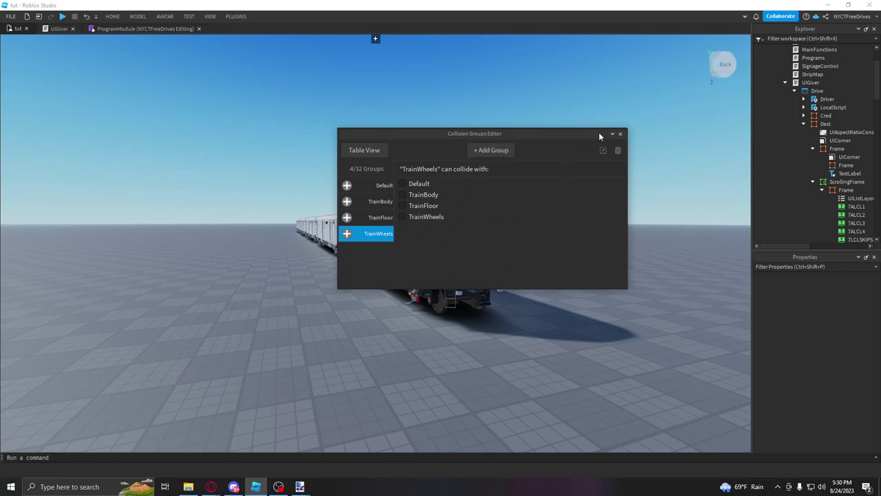
pyautogui.click(375, 203)
# Step: Close the editor and set the Front part's CollisionGroup to TrainBody
pyautogui.click(620, 133)
pyautogui.rightClick(482, 247)
pyautogui.press('Escape')
pyautogui.scroll(5, 764, 222)
pyautogui.scroll(-2, 791, 206)
pyautogui.scroll(-8, 843, 364)
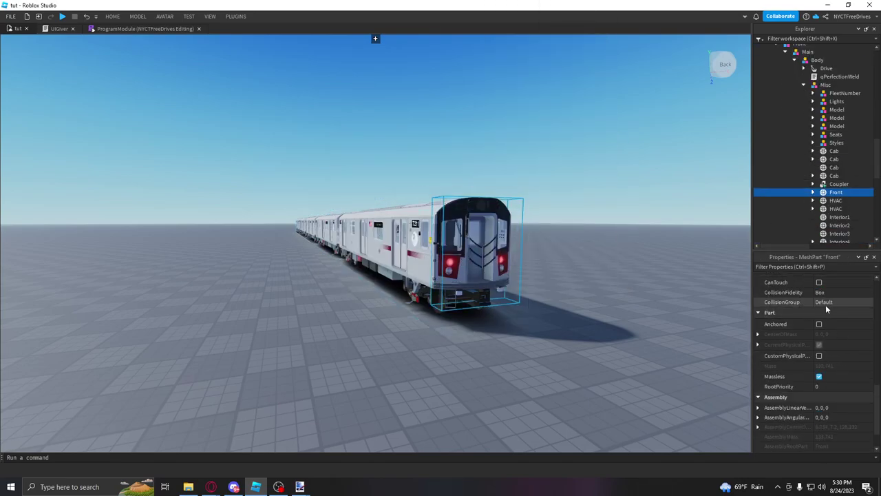
pyautogui.click(819, 306)
pyautogui.click(827, 307)
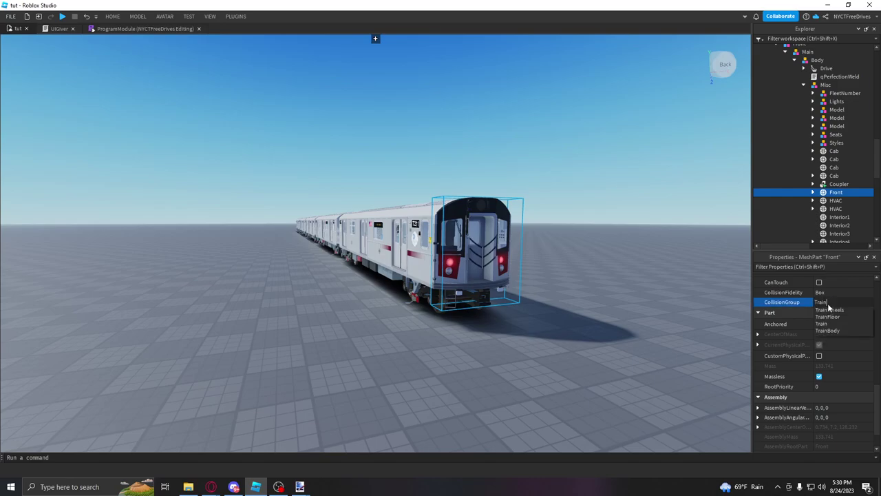
pyautogui.click(827, 331)
# Step: Frame the train and its Front part for inspection, collapse the Explorer tree, and switch to OBS
pyautogui.press('d')
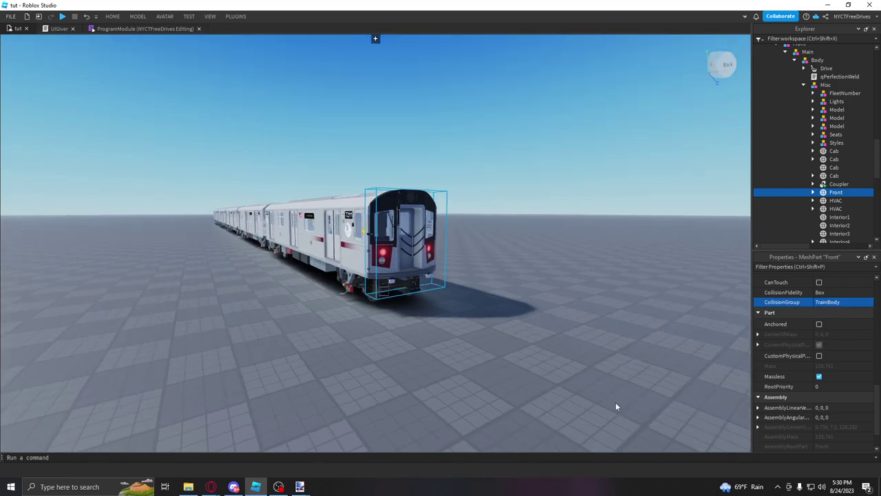
pyautogui.click(611, 347)
pyautogui.click(418, 259)
pyautogui.press('f')
pyautogui.press('Escape')
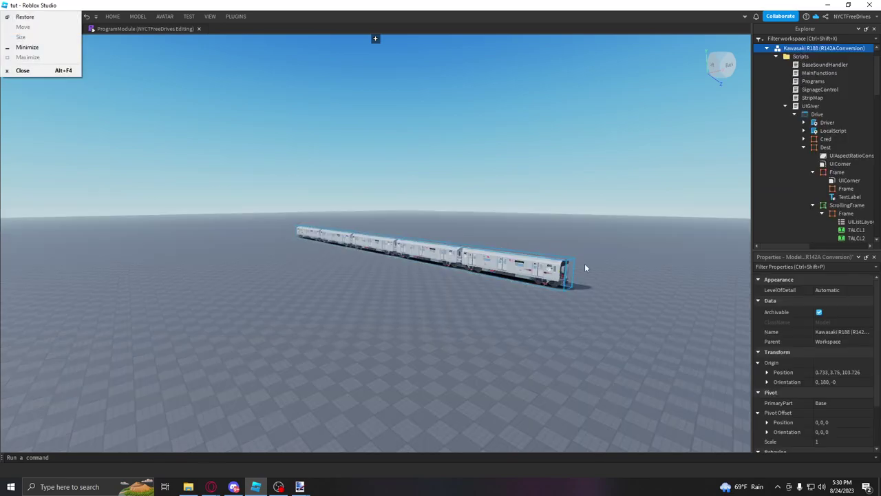
pyautogui.click(563, 267)
pyautogui.press('f')
pyautogui.scroll(3, 604, 325)
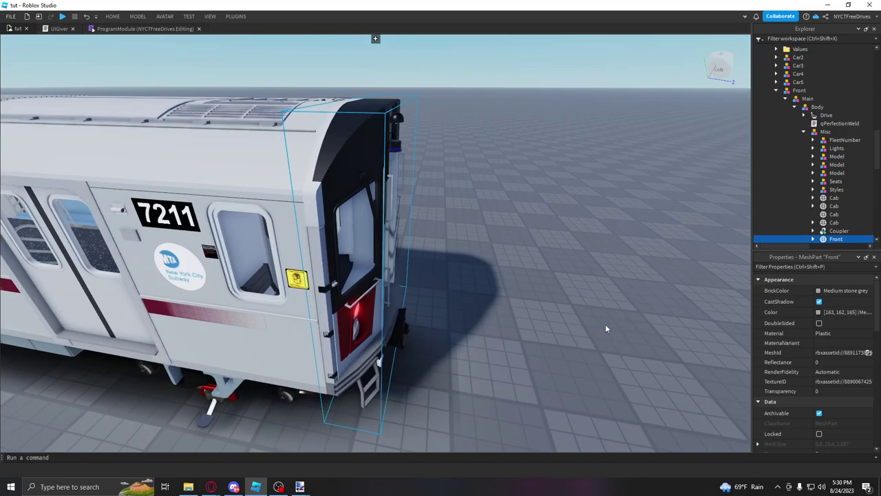
pyautogui.scroll(-3, 584, 288)
pyautogui.moveTo(584, 288); pyautogui.dragTo(565, 271, button='right')
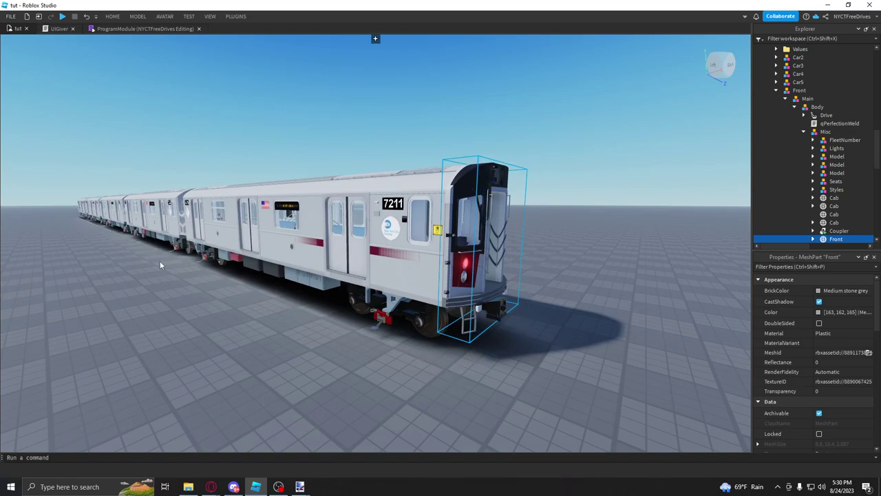
pyautogui.moveTo(383, 251); pyautogui.dragTo(458, 383, button='right')
pyautogui.scroll(3, 381, 250)
pyautogui.click(616, 286)
pyautogui.scroll(-10, 616, 287)
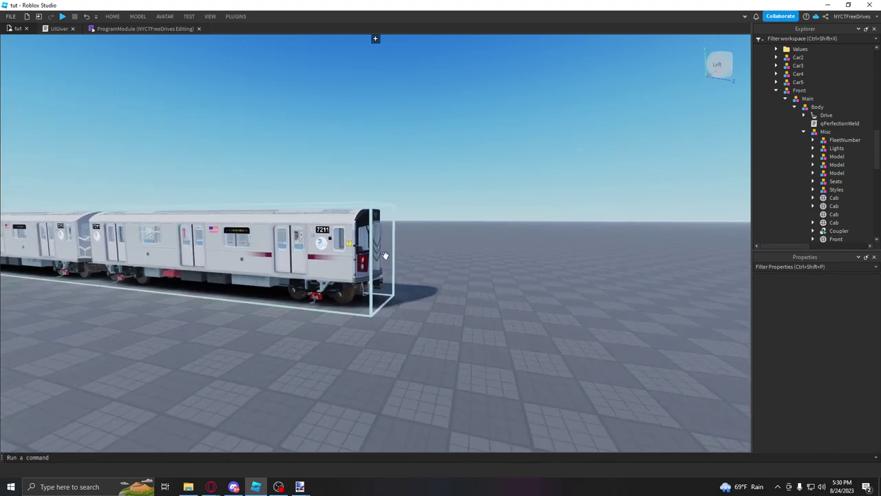
pyautogui.moveTo(385, 272); pyautogui.dragTo(388, 273, button='right')
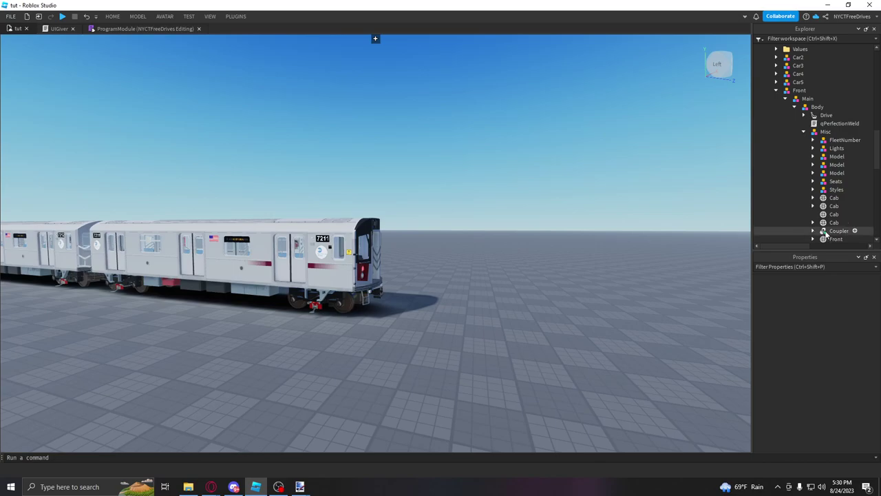
pyautogui.click(776, 90)
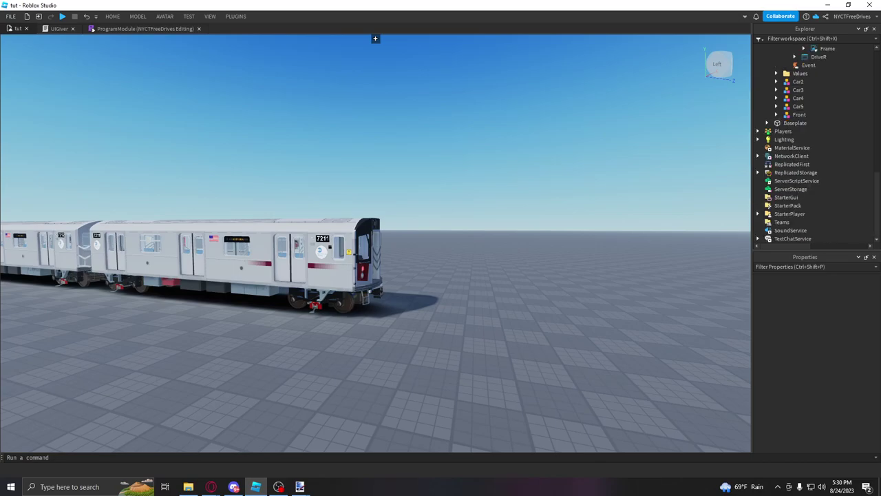
pyautogui.hotkey('alt', 'Tab')
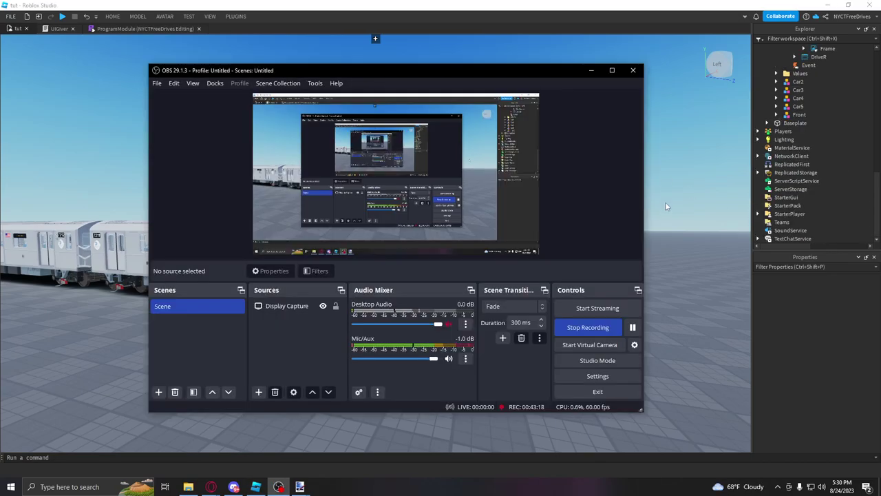